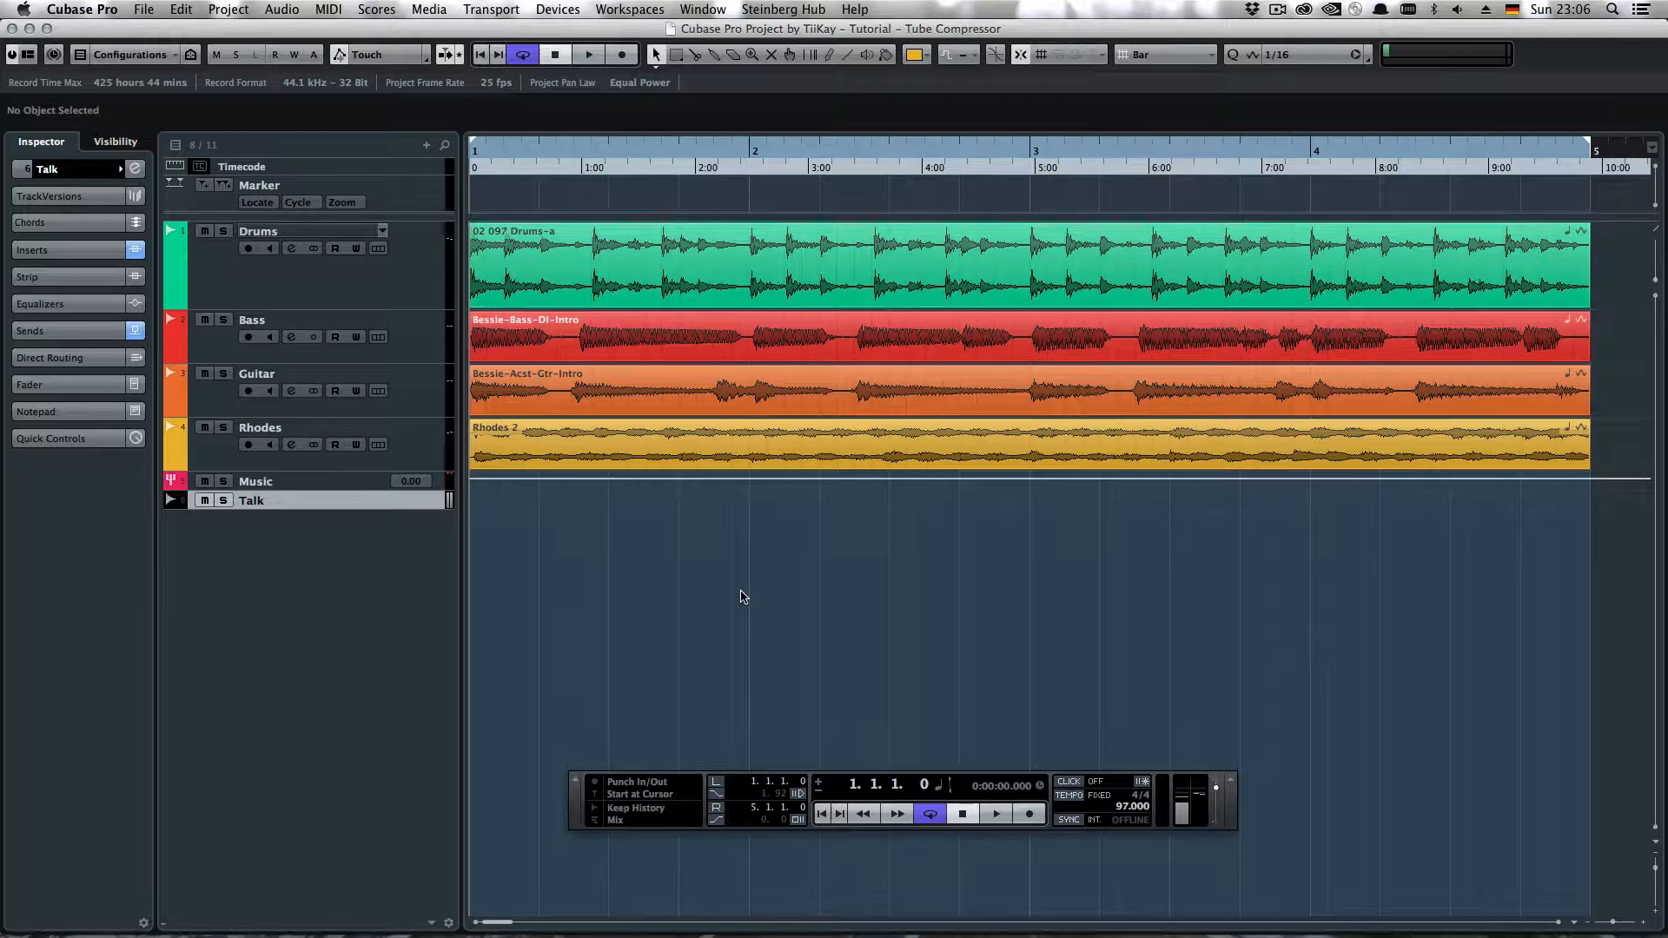
Step: Lower the Guitar channel's fader to about -0.2 dB in the MixConsole and select the Music channel
key("1")
key("F3")
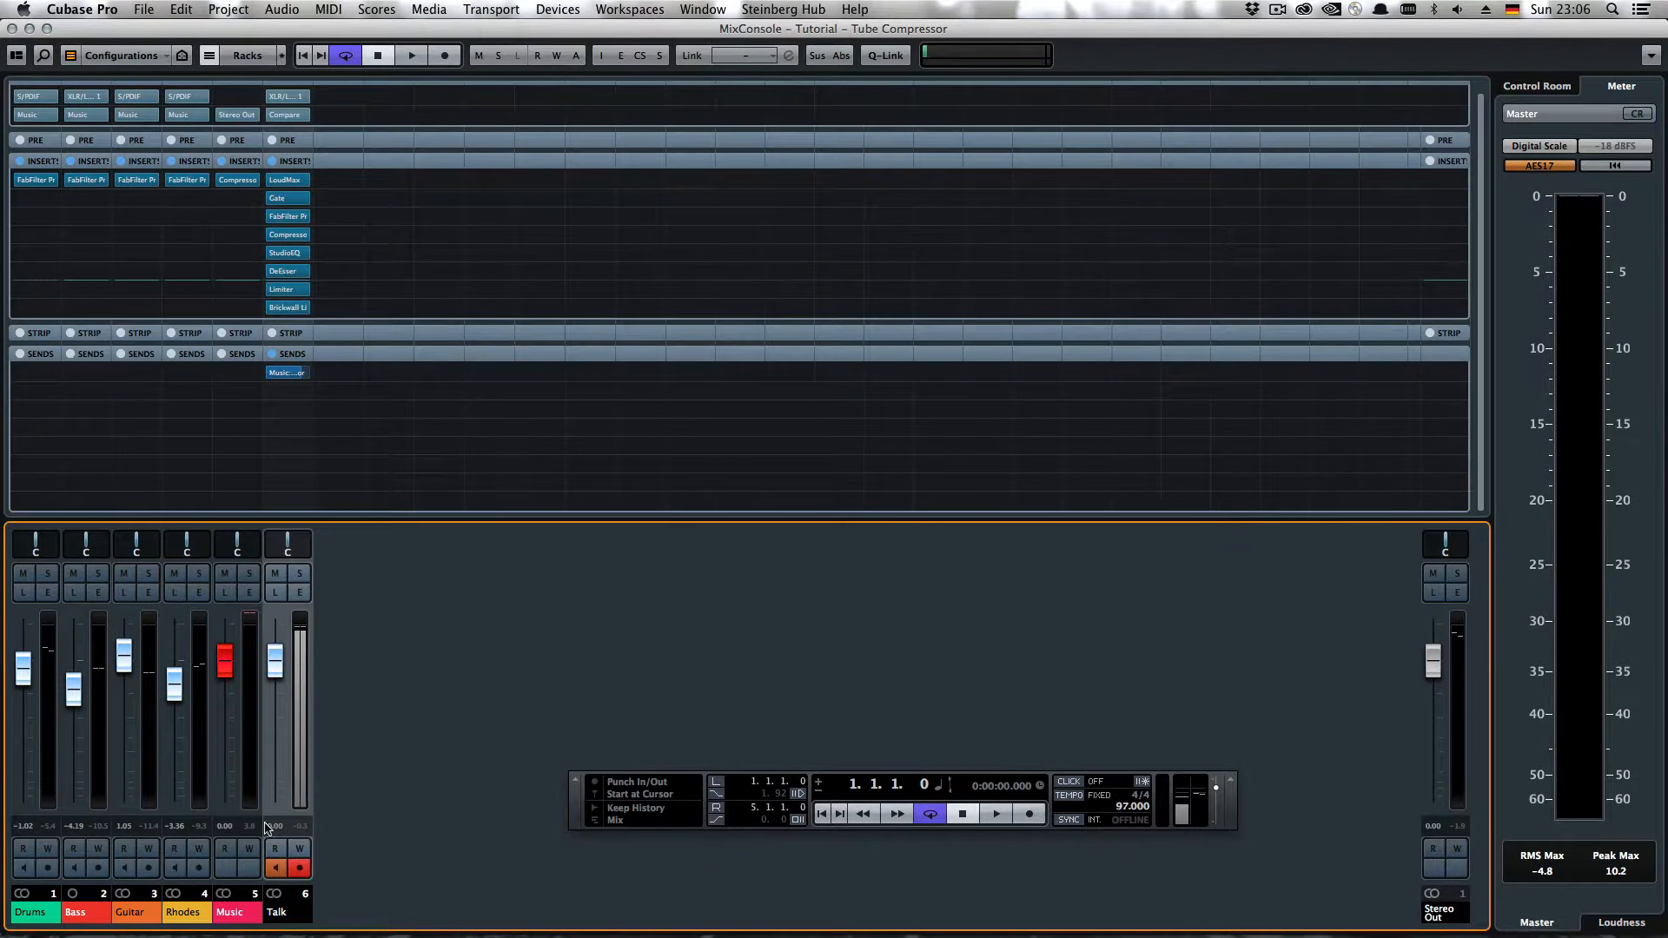
left_click(23, 907)
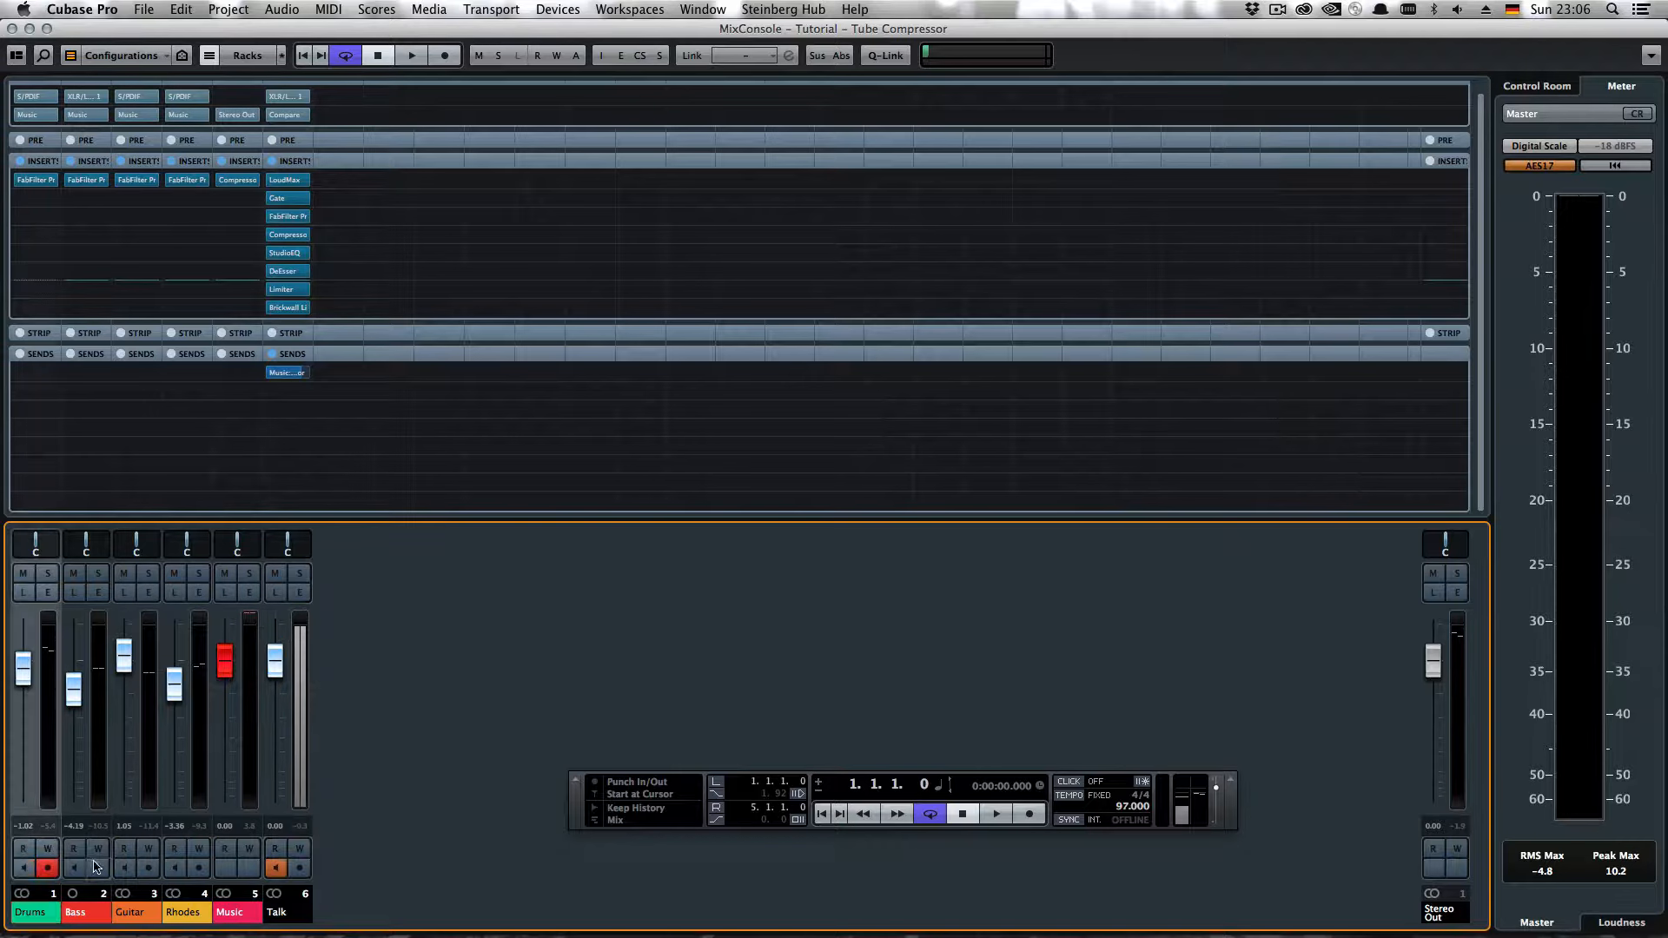
left_click(139, 911)
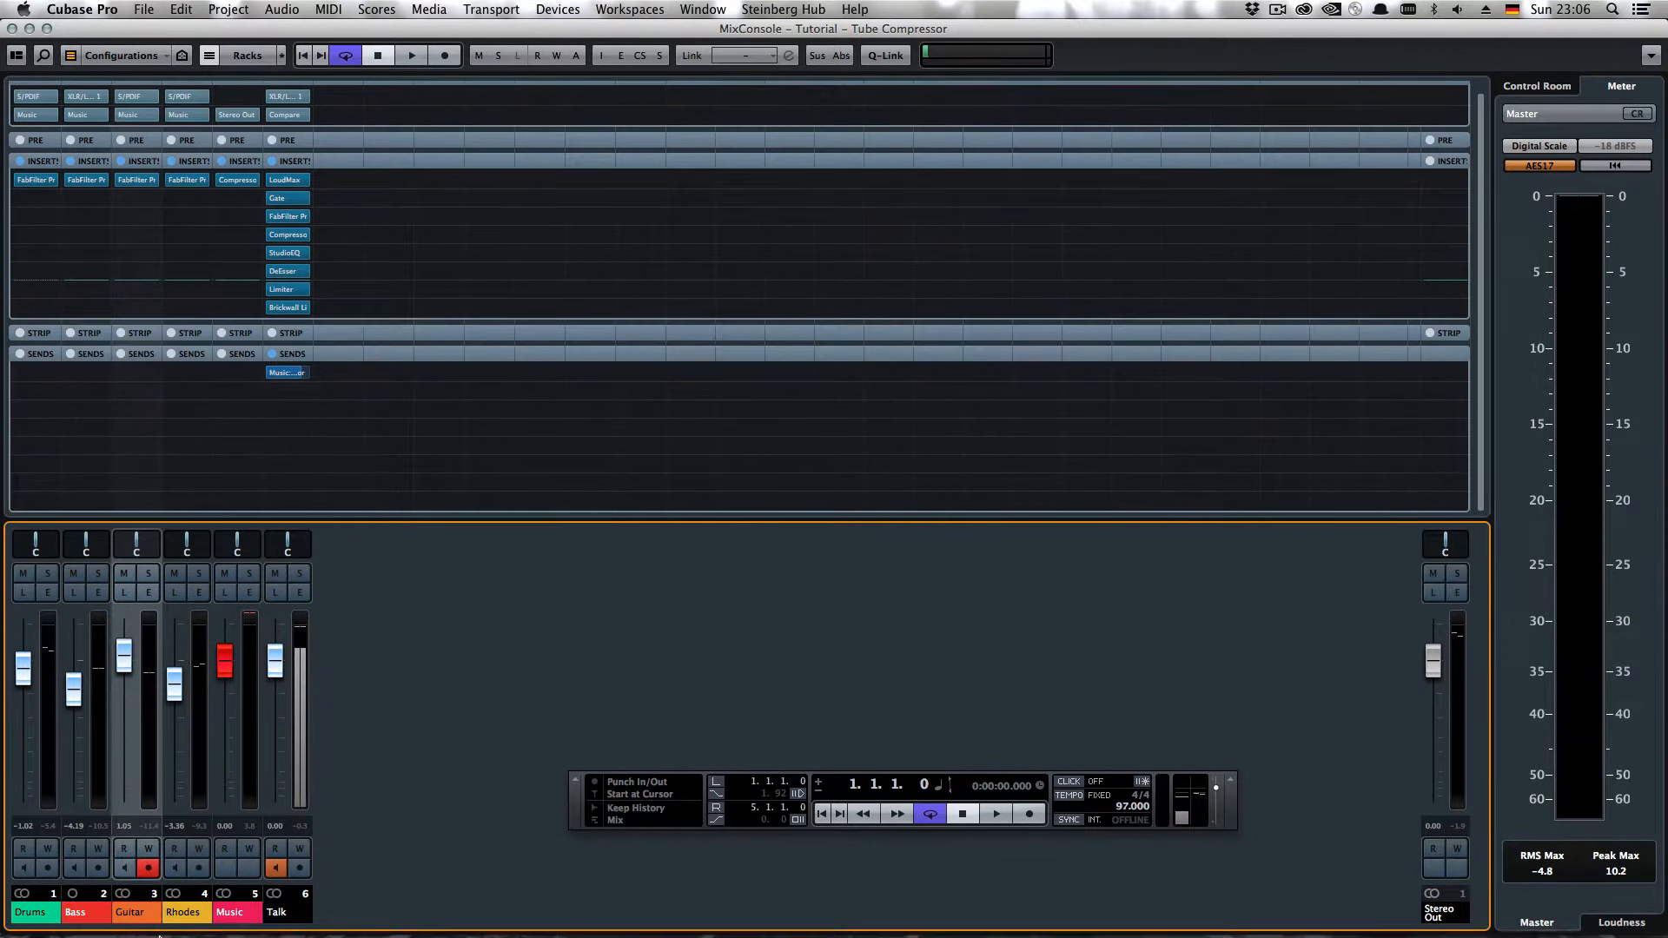
left_click_drag(125, 663, 126, 671)
left_click(231, 910)
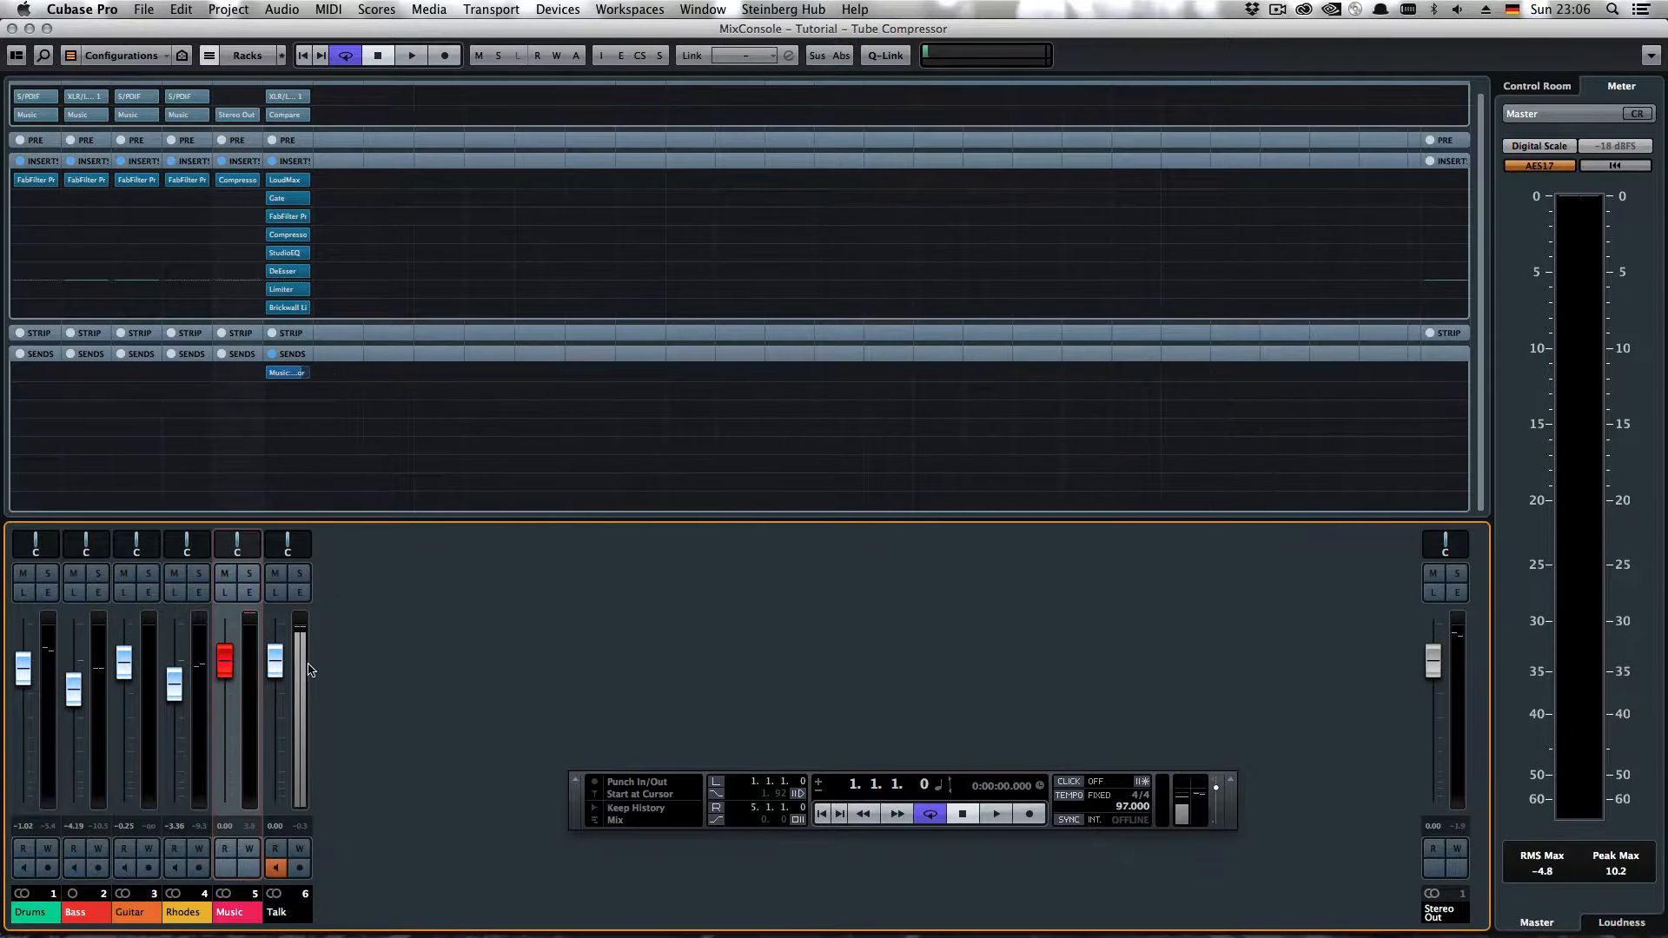
left_click(301, 914)
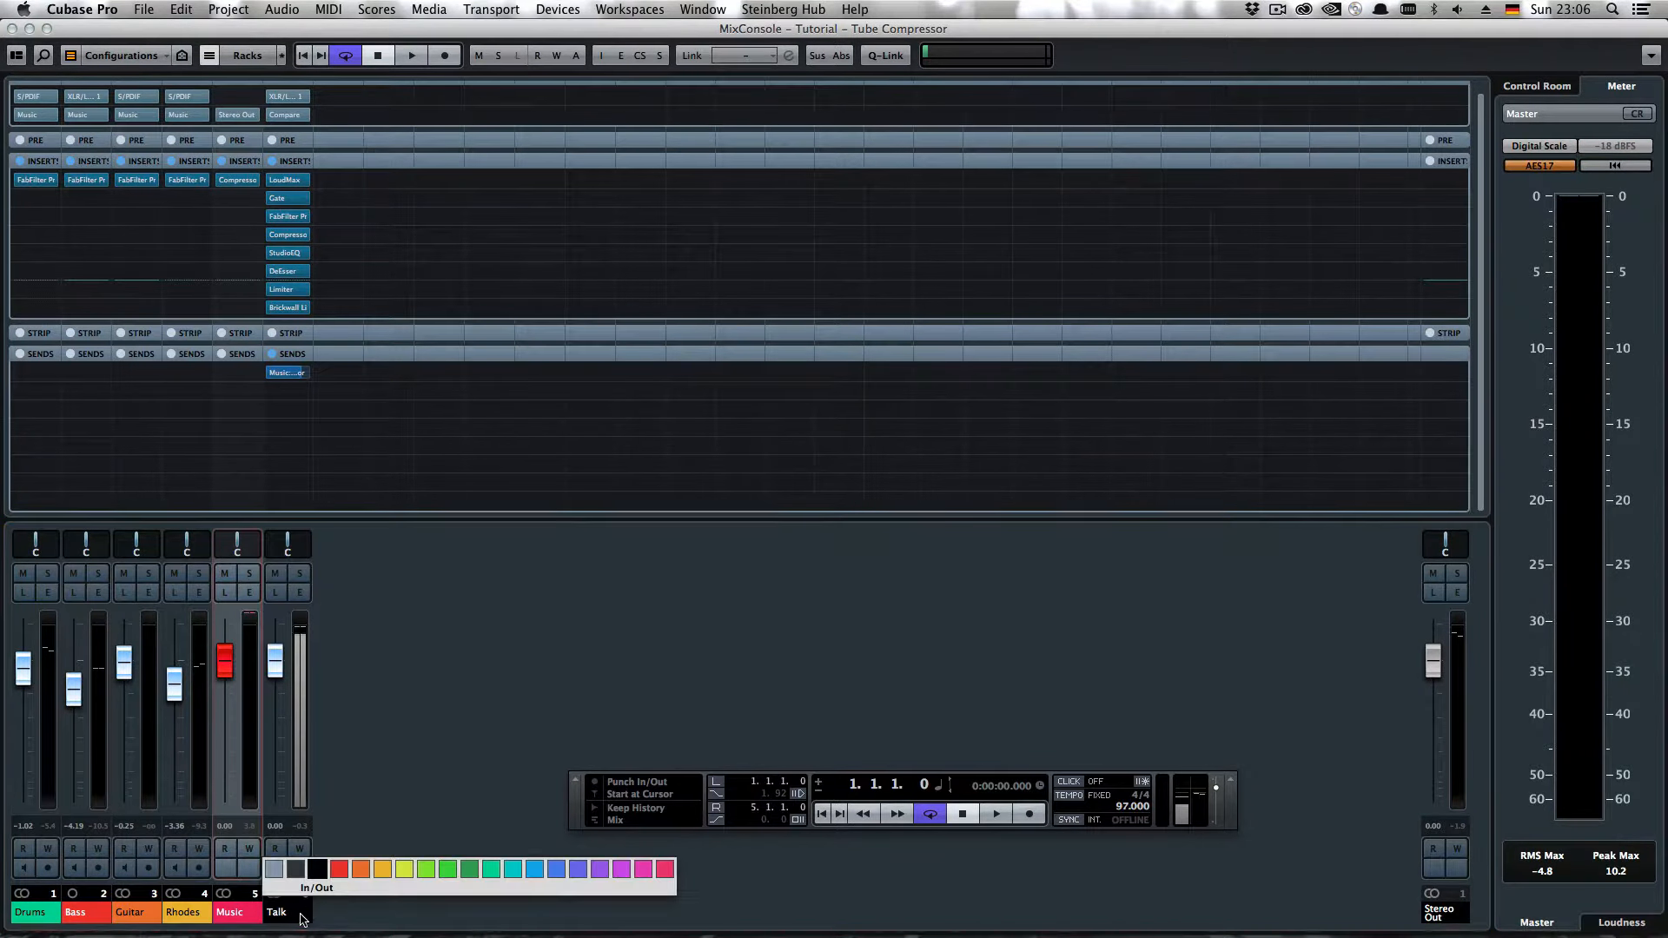
left_click(384, 832)
key("F3")
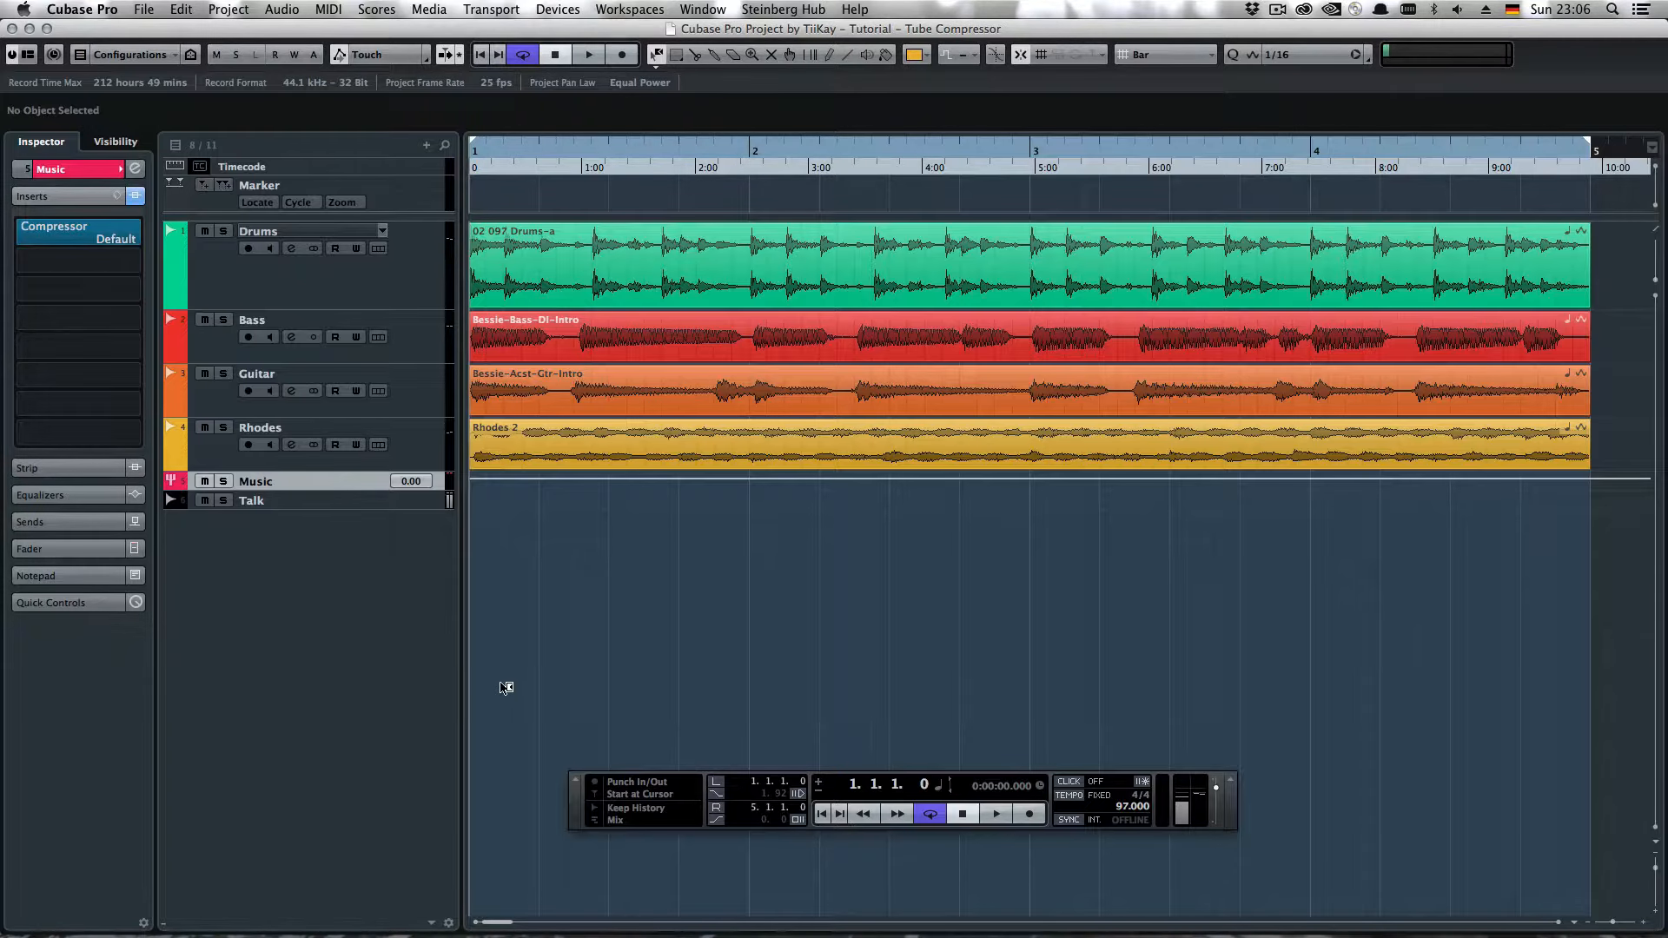
Step: Play the arrangement once to hear the full mix and return the cursor to the start of the project
key("space")
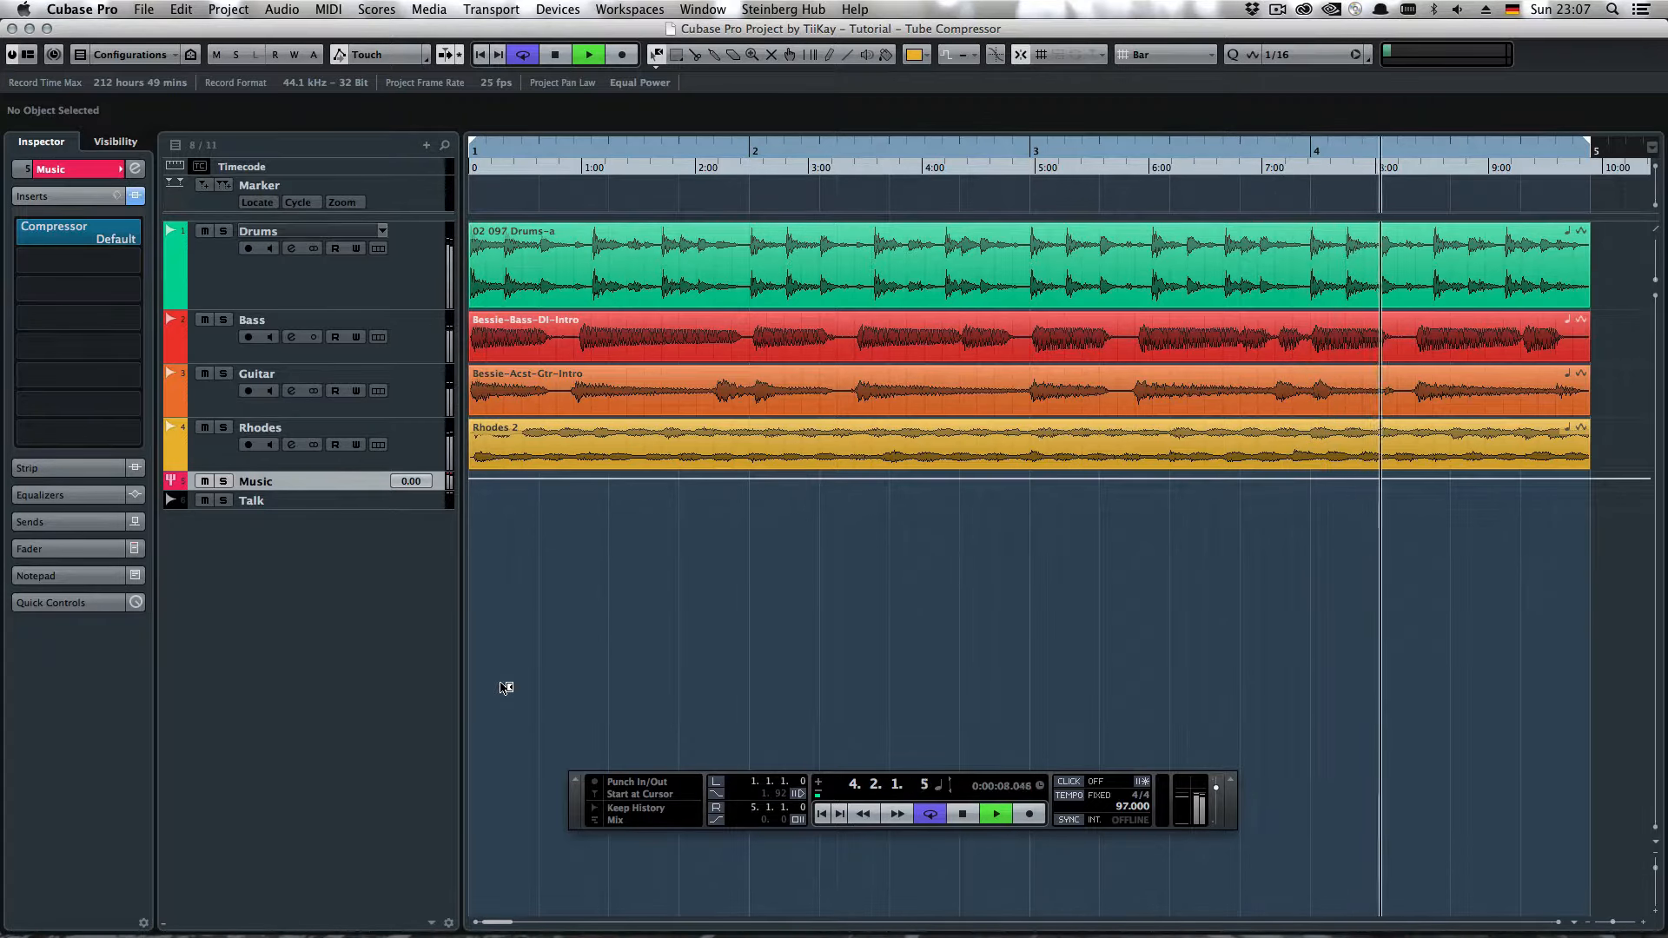
key("space")
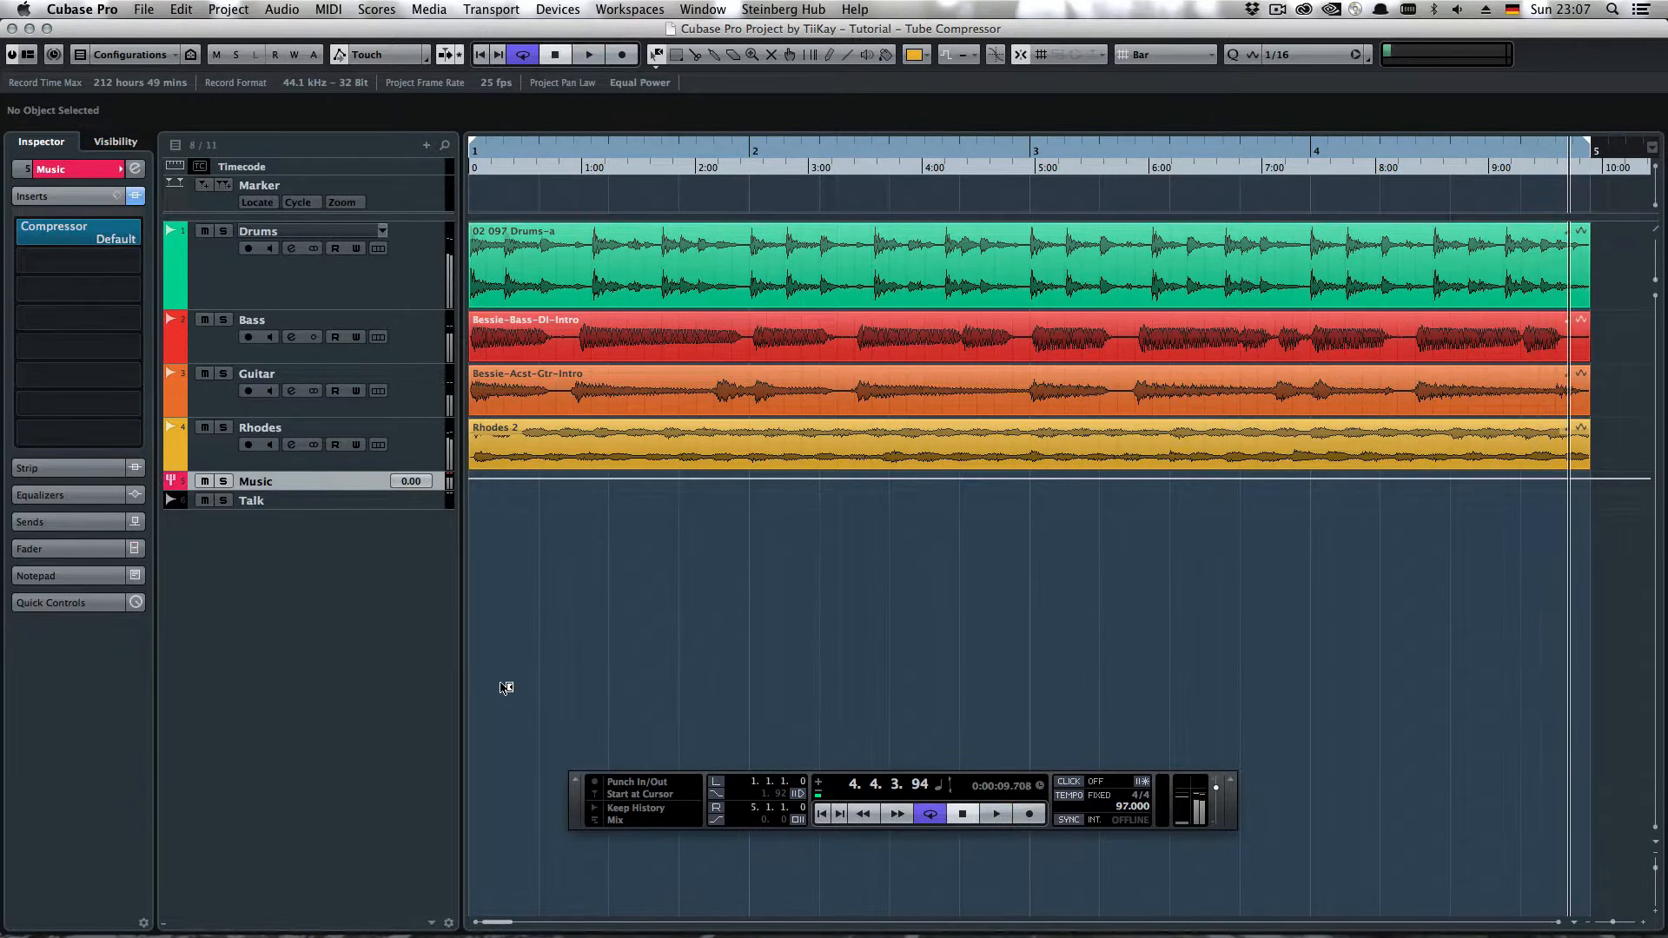
key("Home")
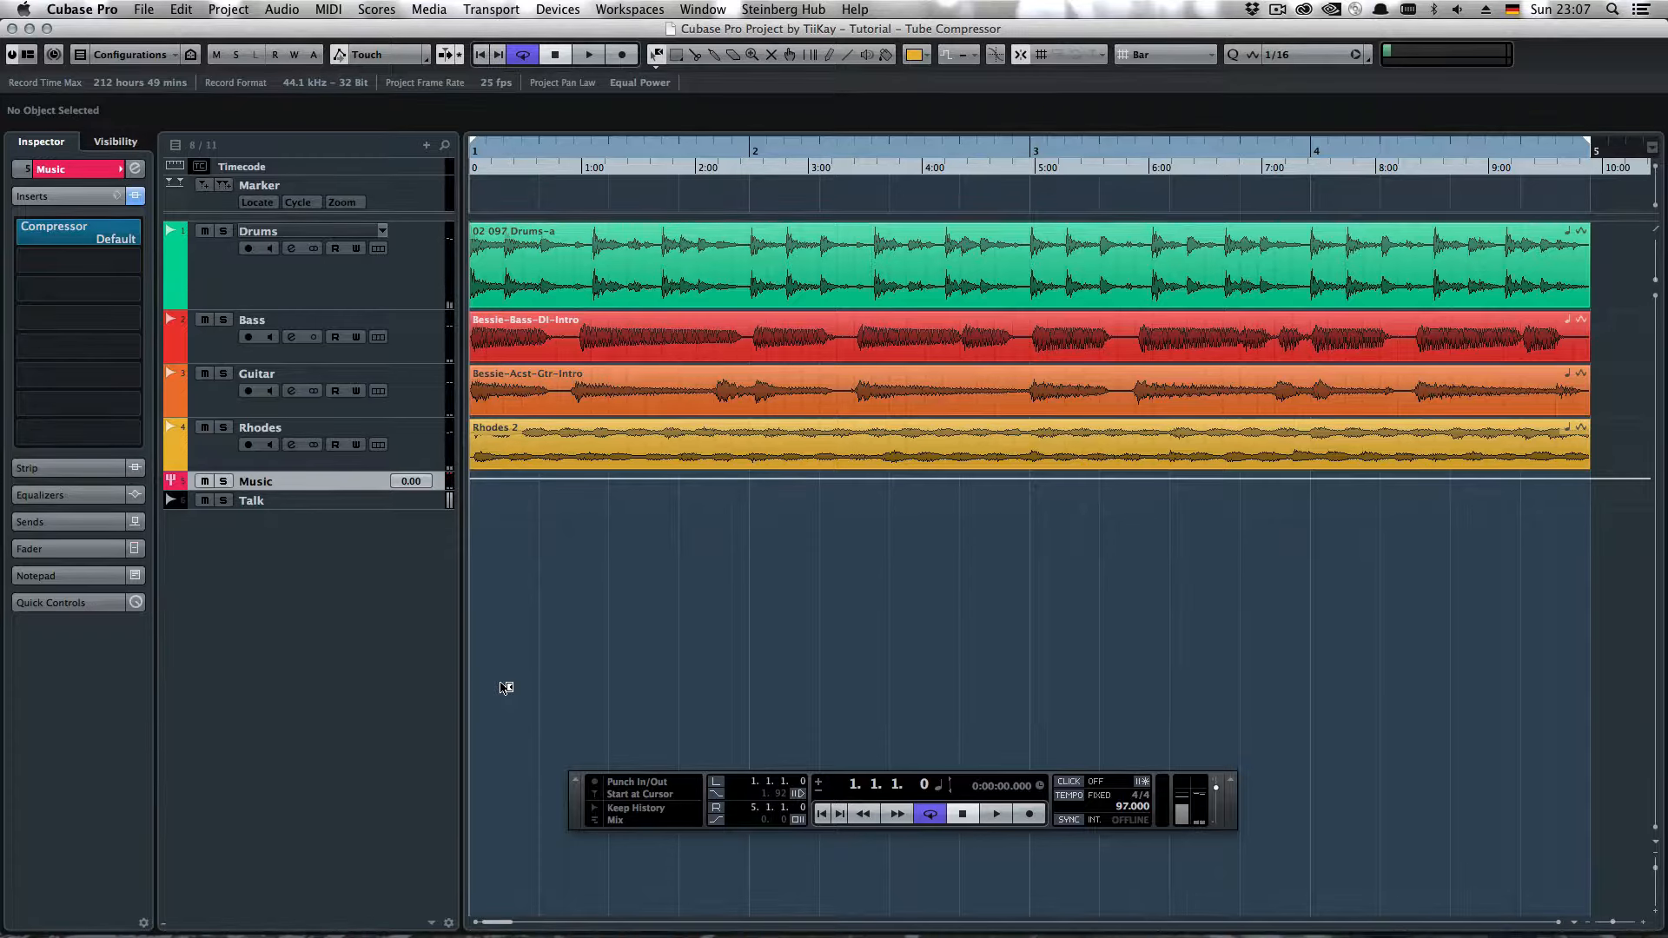
Step: Insert the Tube Compressor in the Drums track's second insert slot, after FabFilter Pro-Q 2
left_click(249, 289)
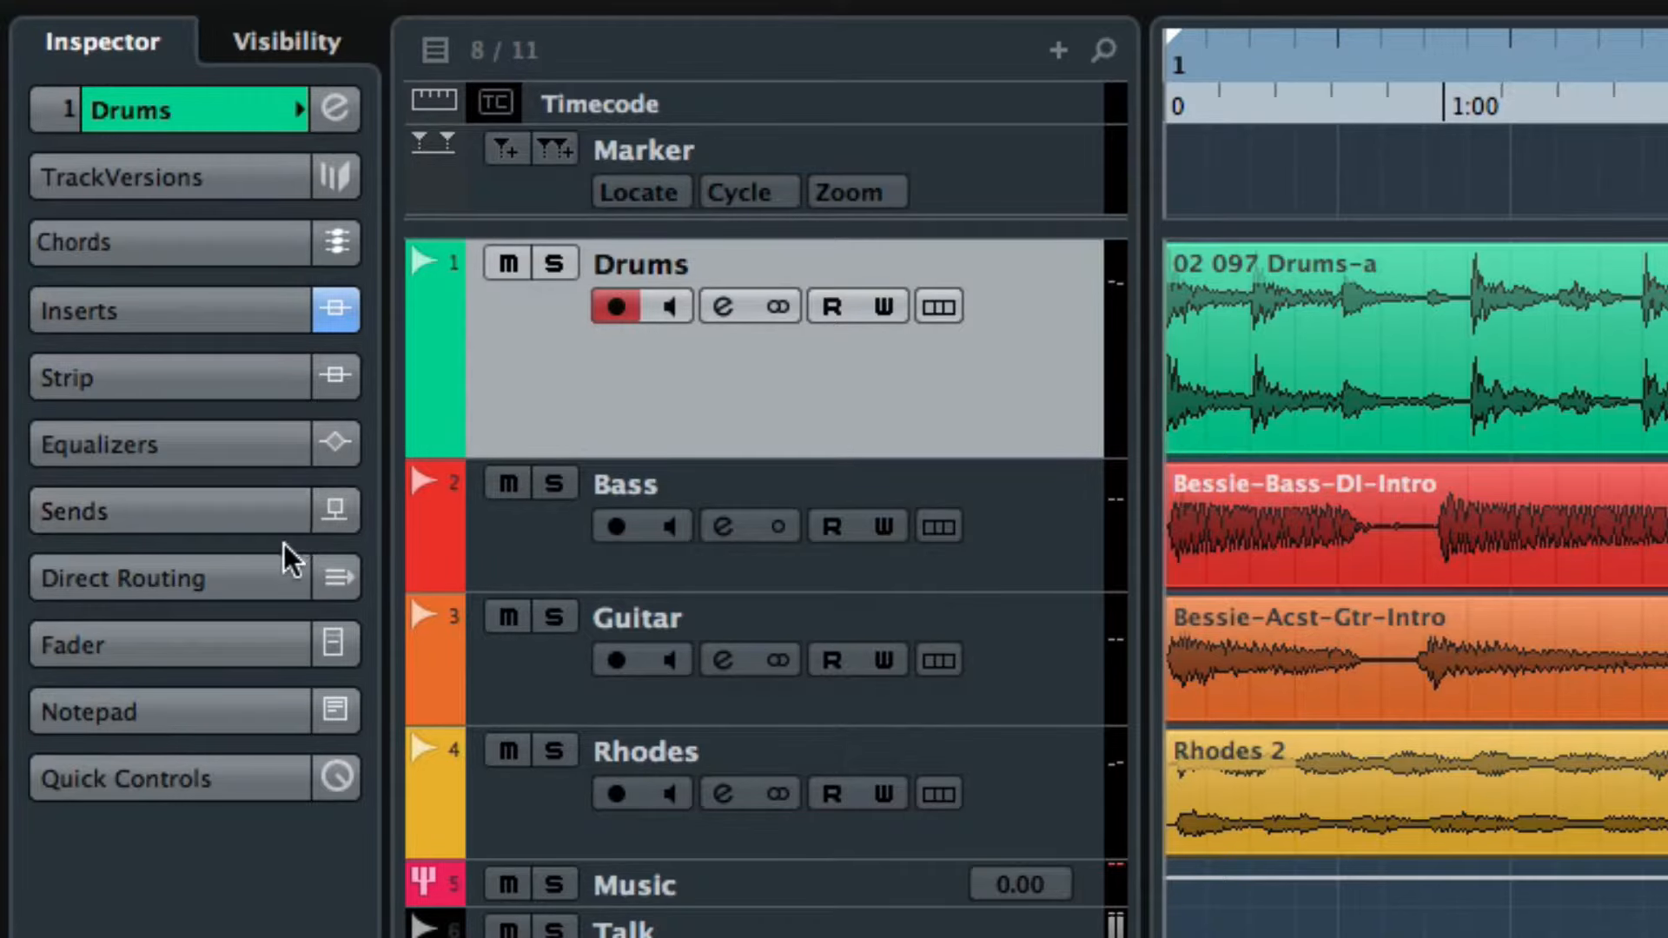
left_click(233, 309)
left_click(210, 489)
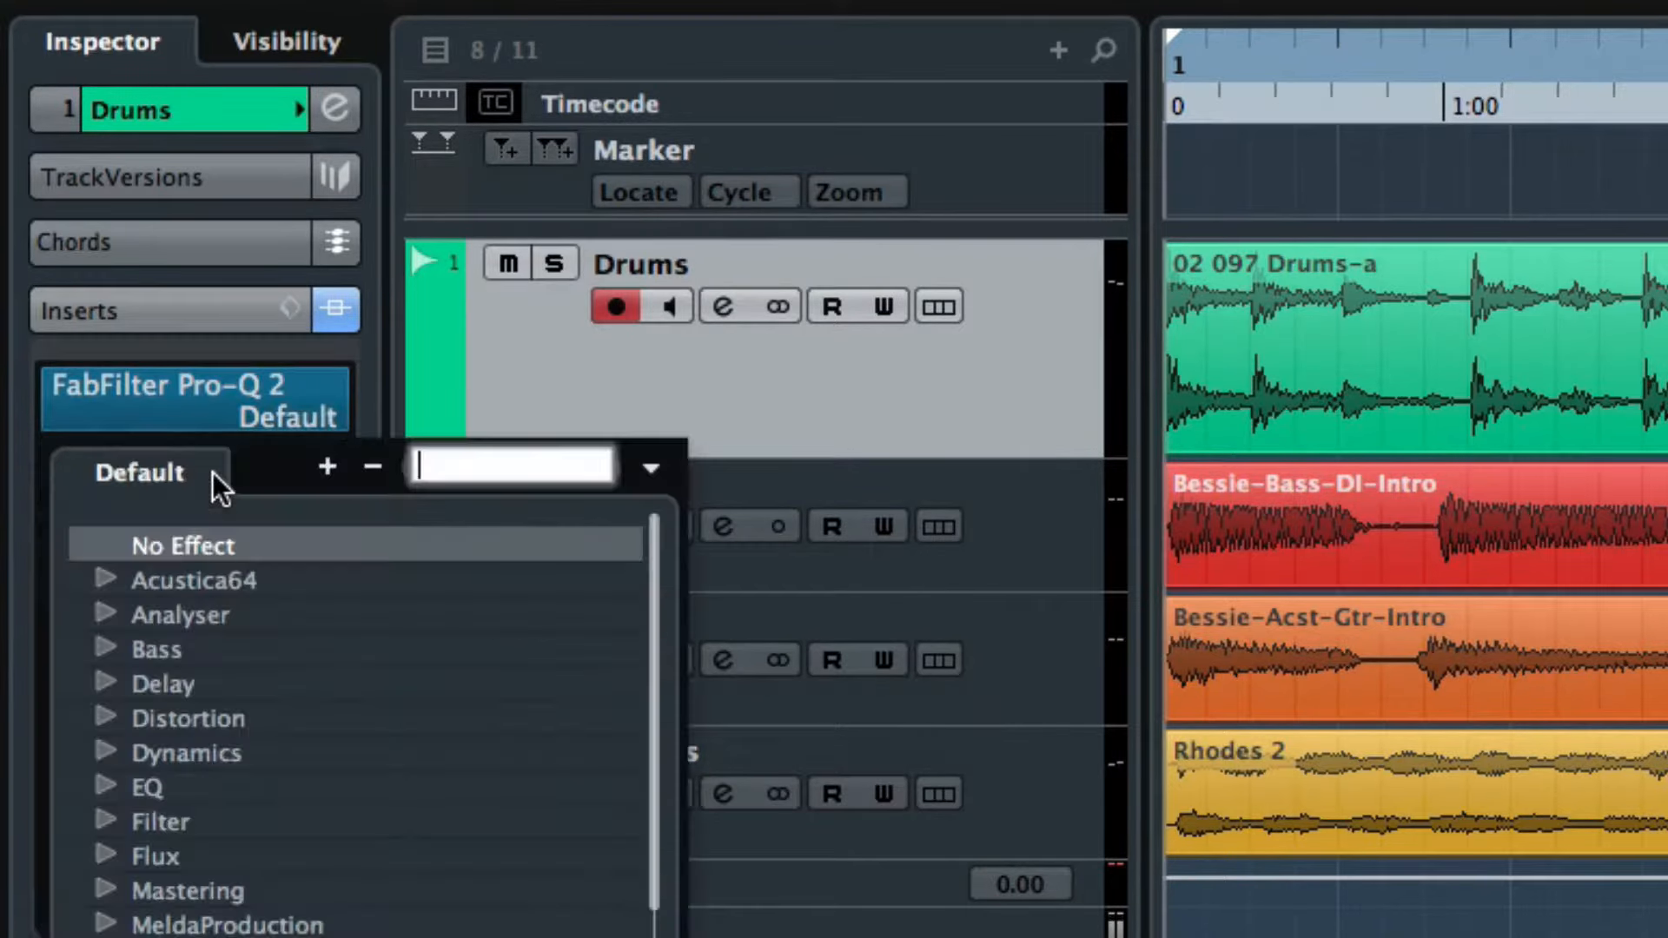
type("tube compr")
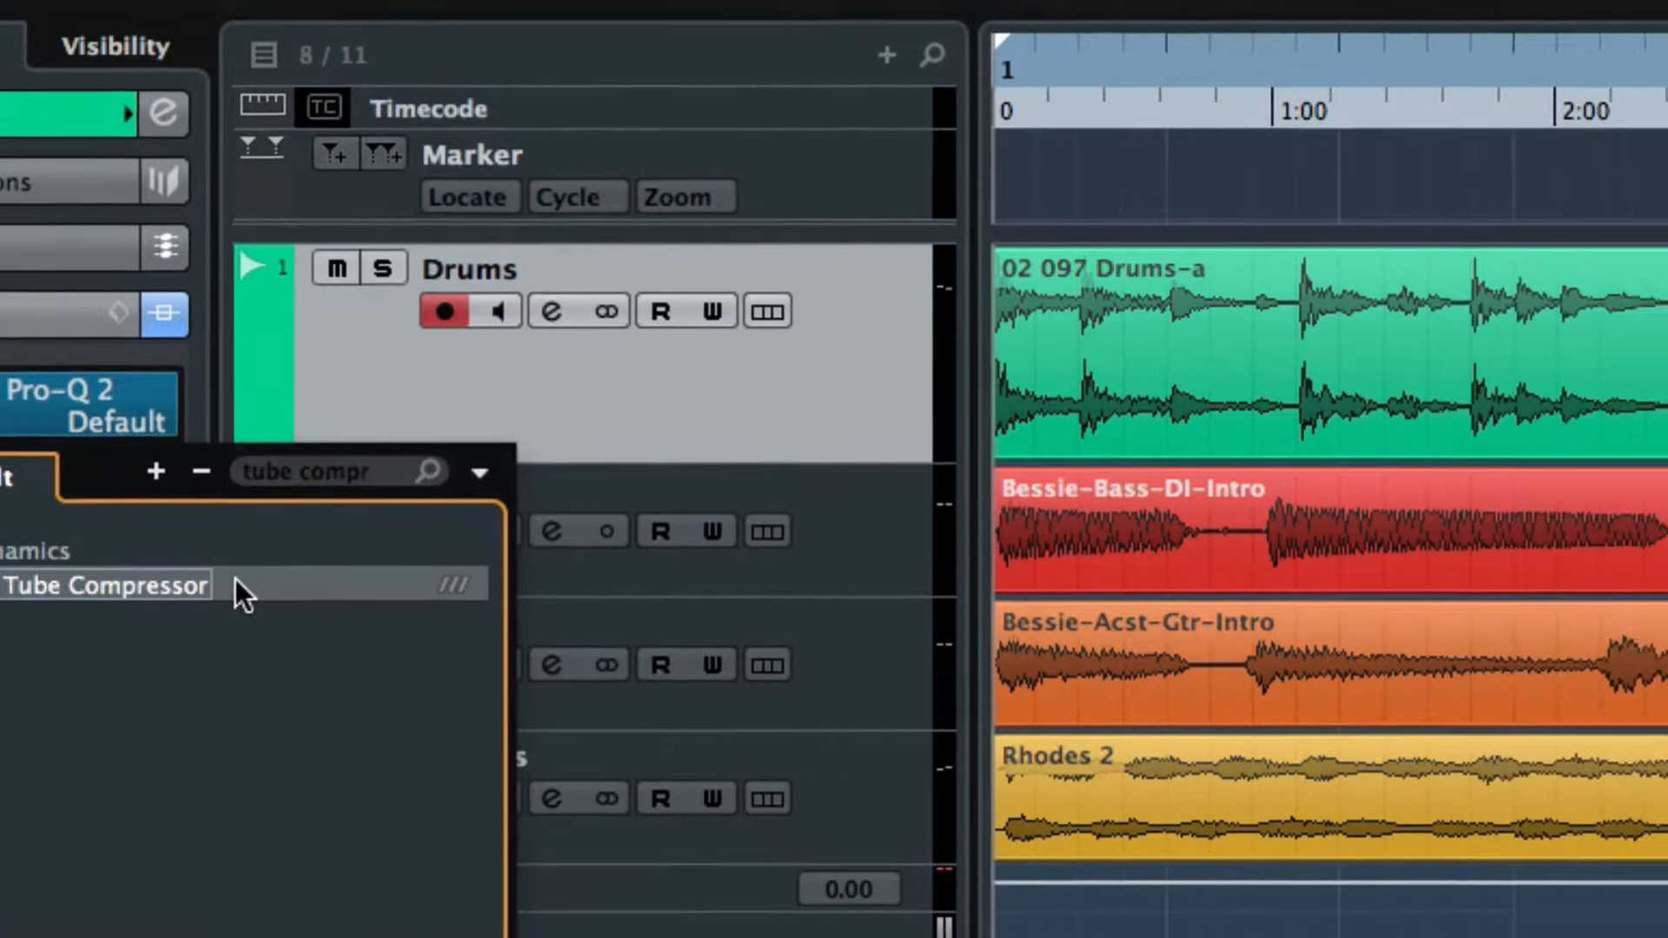
left_click(408, 581)
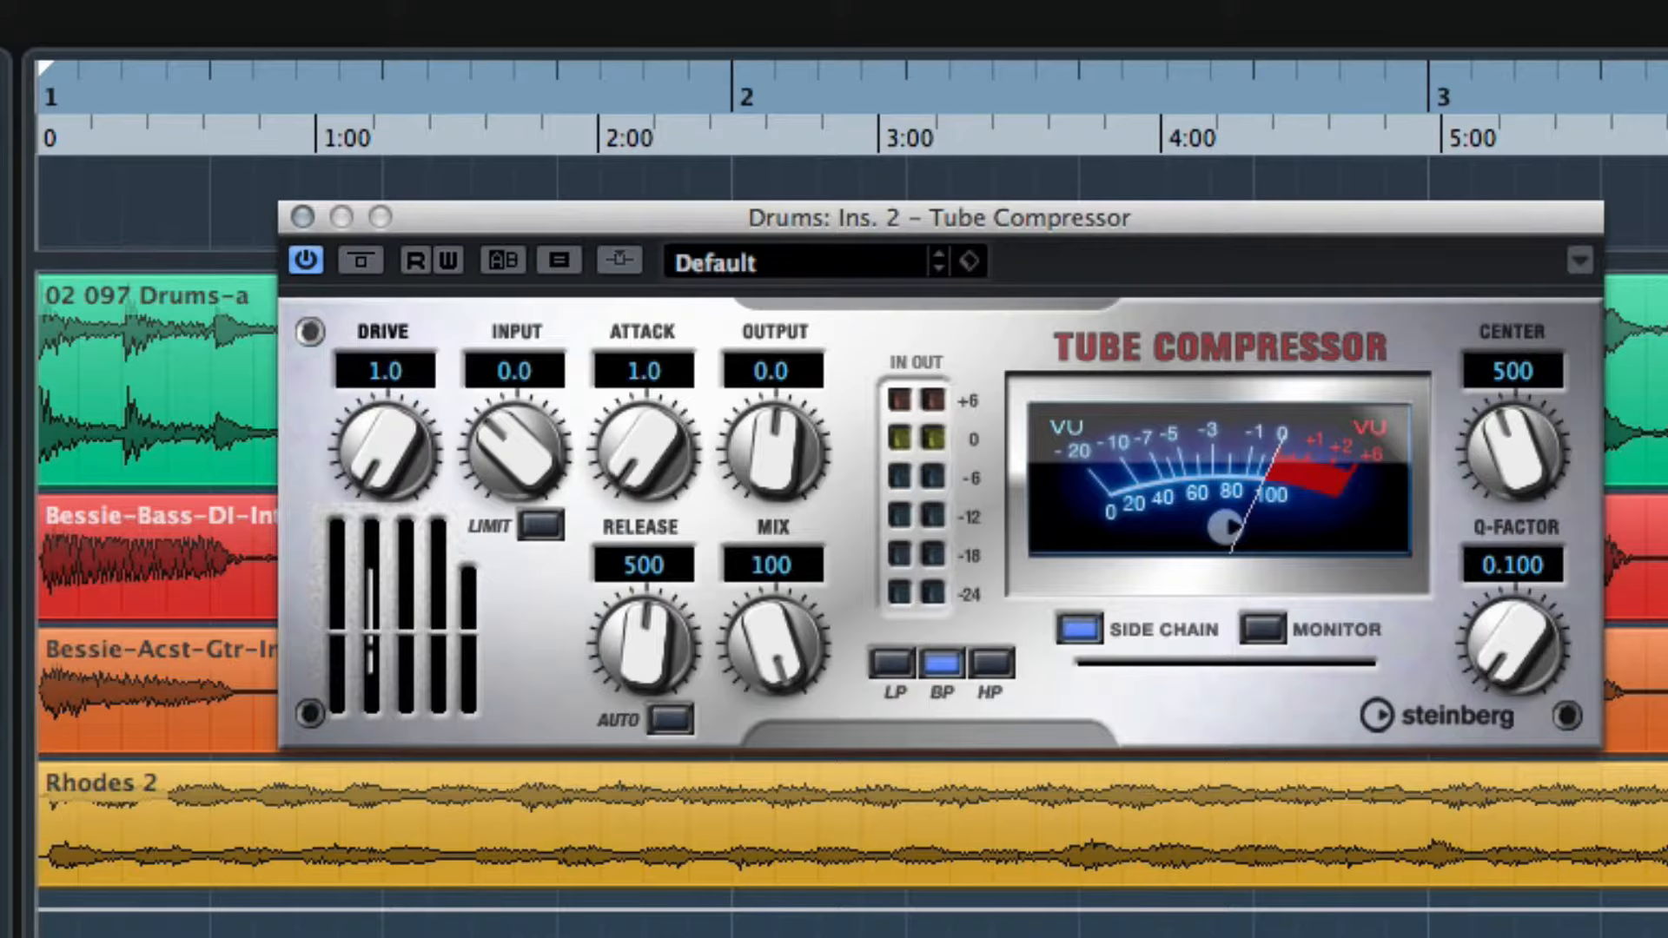
Step: Set the compressor's Mix to 50, try Drive at 5.7, and return Drive to 1.0
left_click_drag(770, 641, 769, 676)
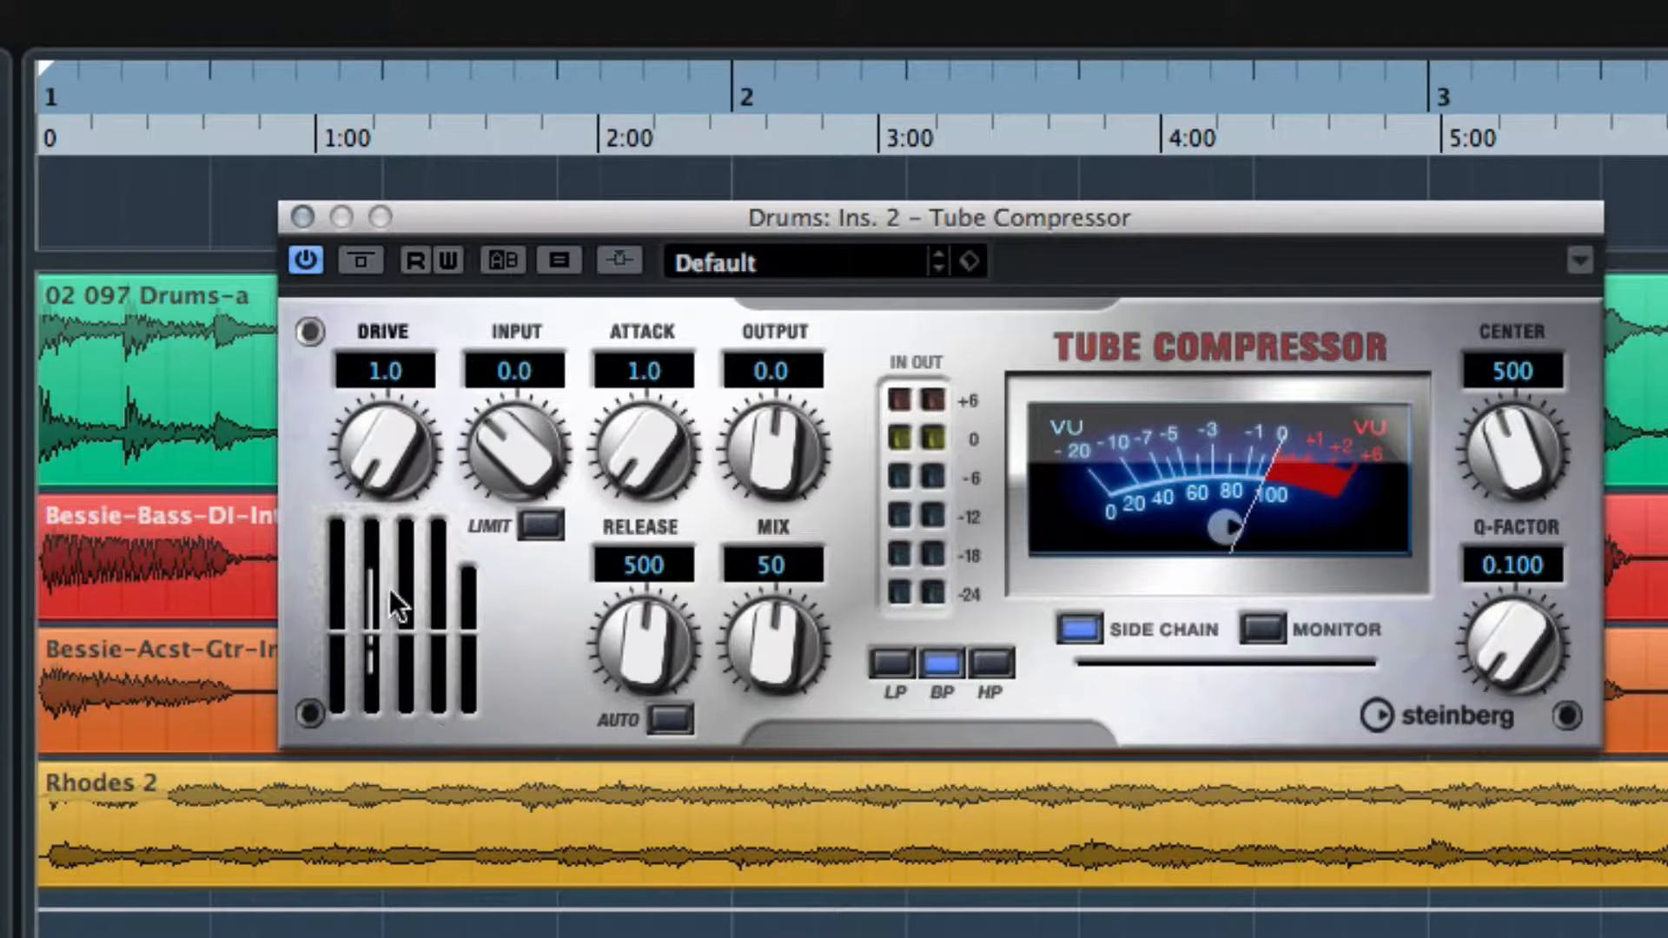
left_click_drag(414, 445, 442, 65)
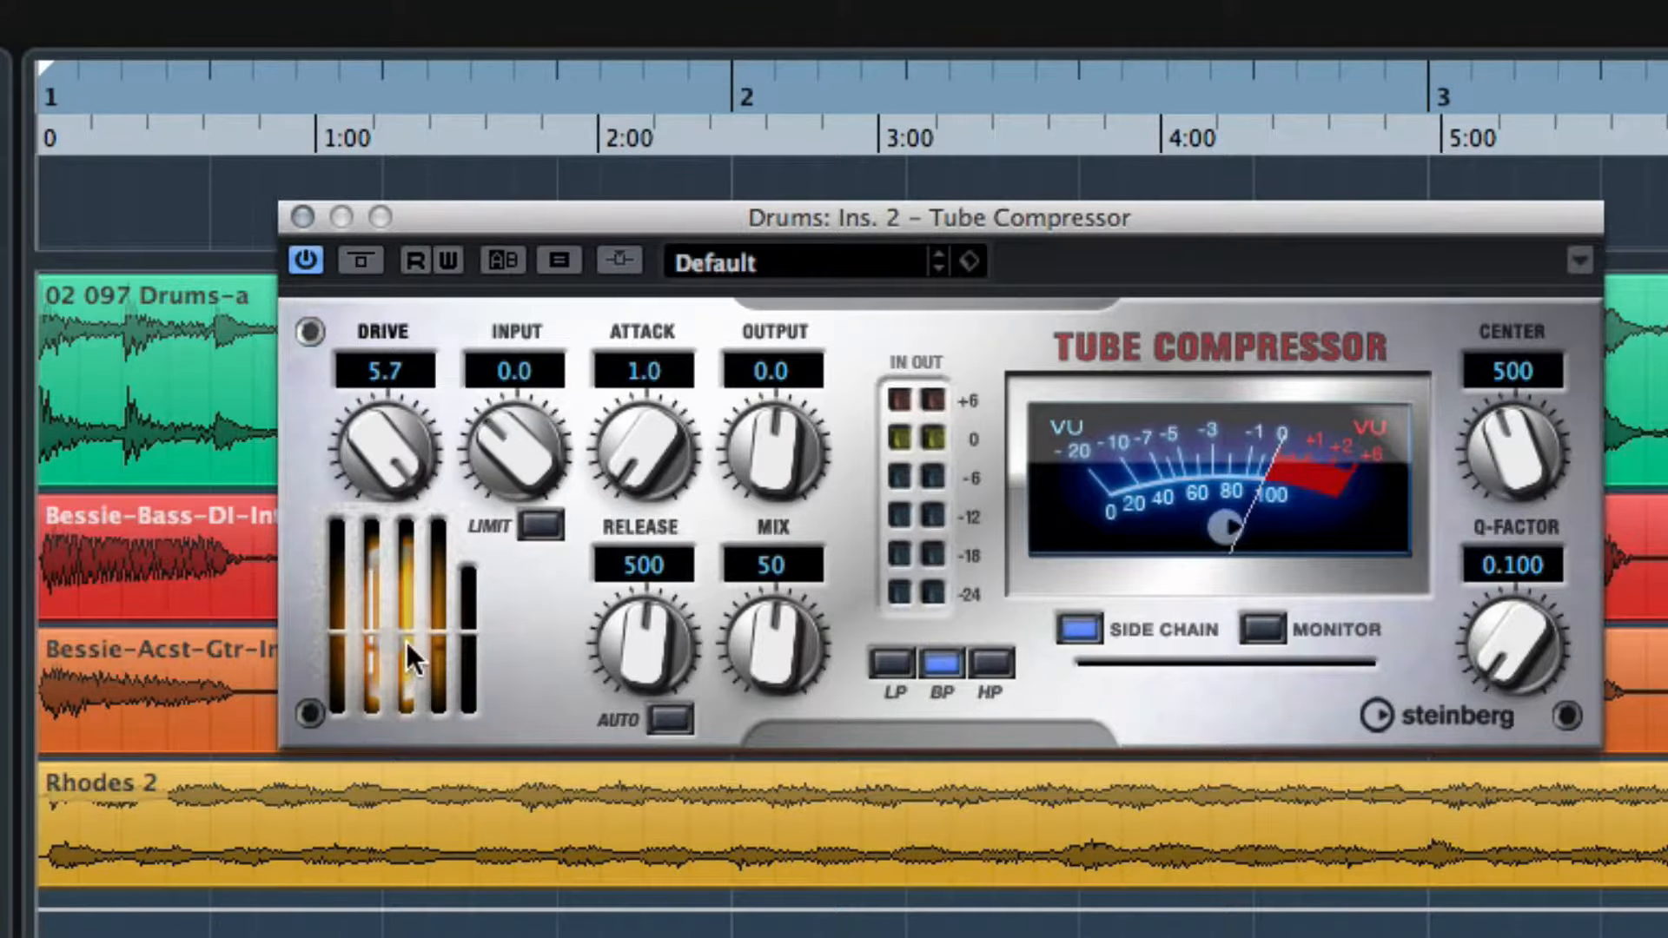
left_click_drag(372, 481, 447, 937)
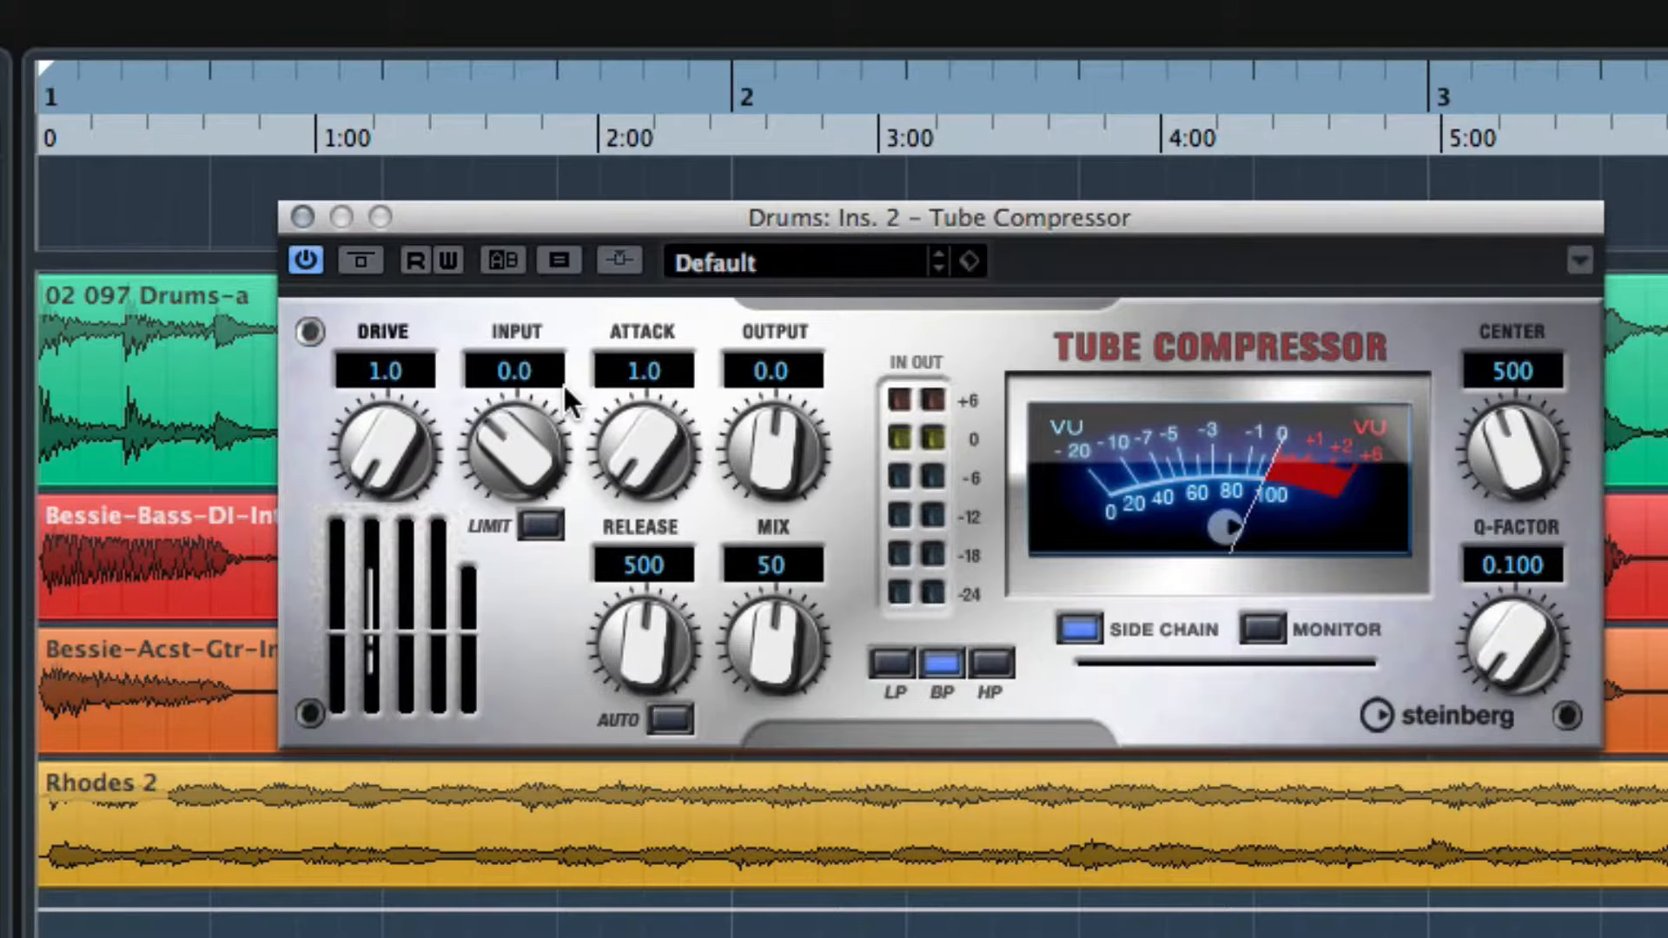
Step: Try the Input gain at -6.5, reset it to 0.0, and switch Limit on and off again
left_click_drag(552, 447, 627, 558)
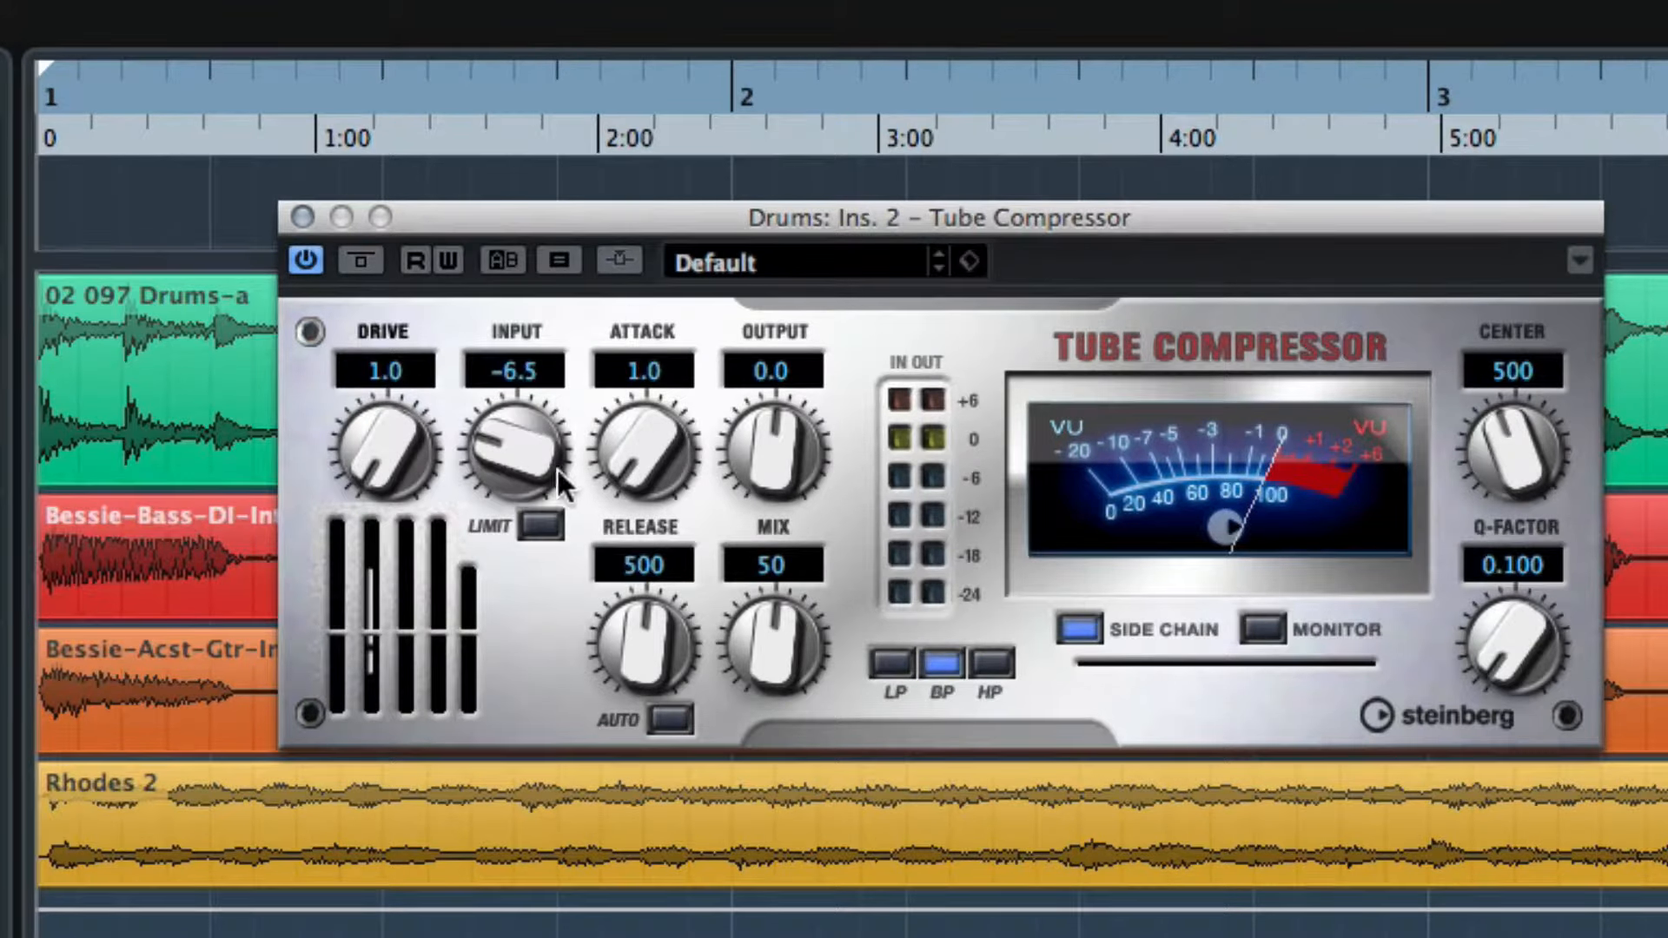
left_click(518, 457, "super")
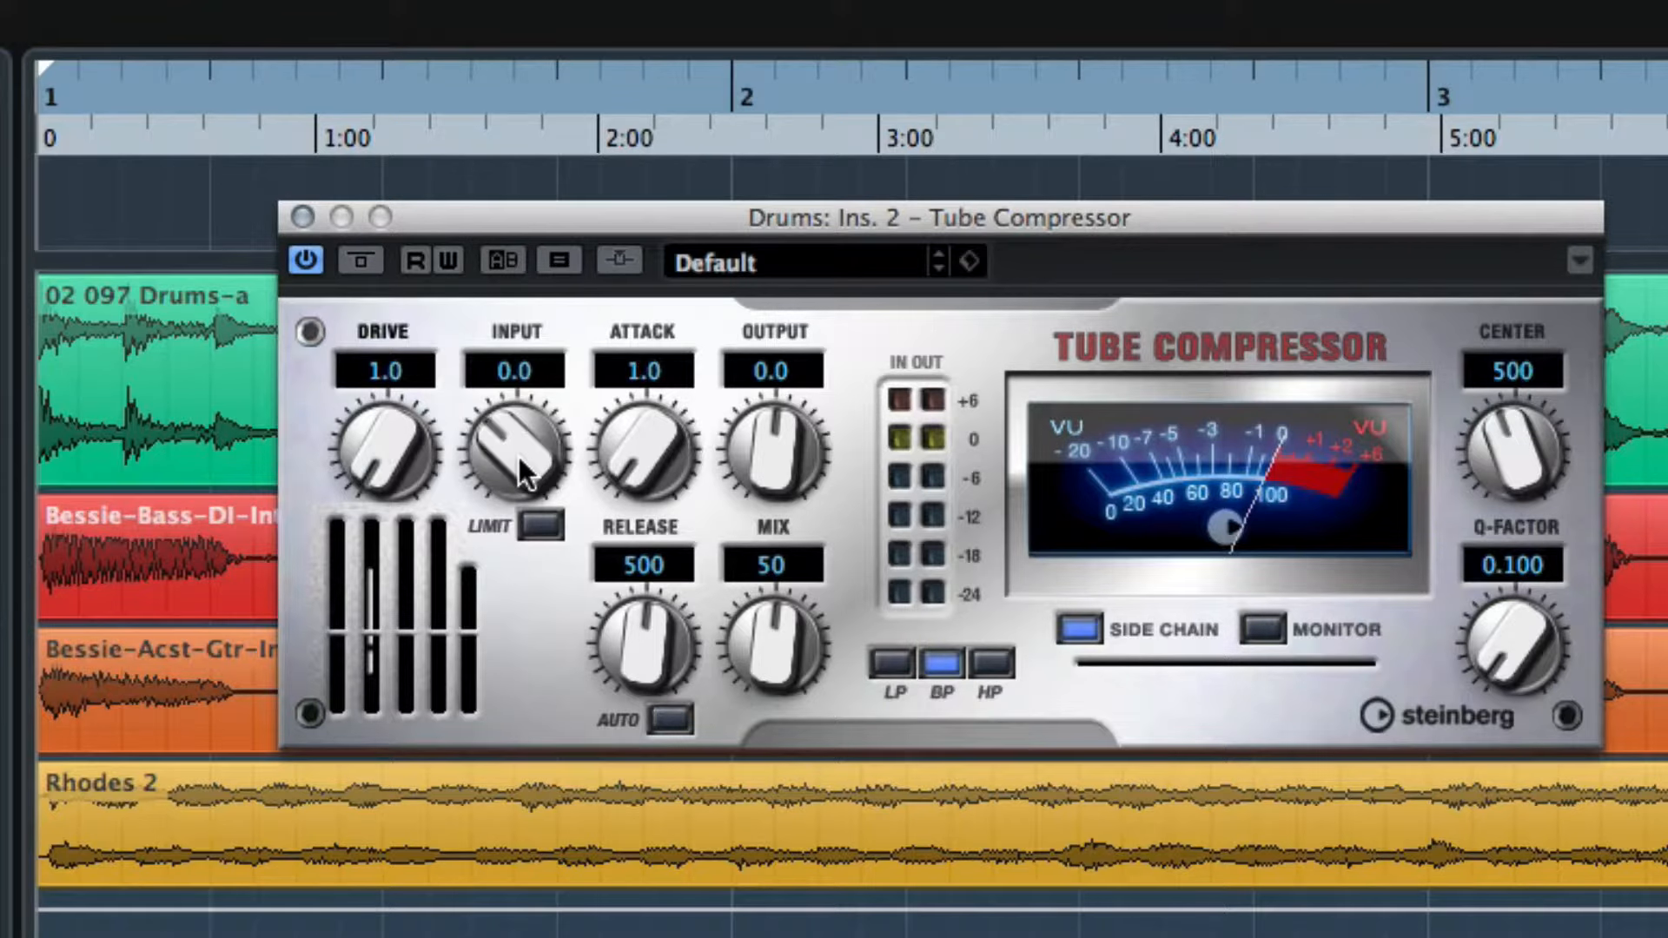
left_click(531, 523)
left_click(531, 523)
Step: Switch the compressor's Side Chain filter off and on again, and try its Monitor function
left_click(1080, 637)
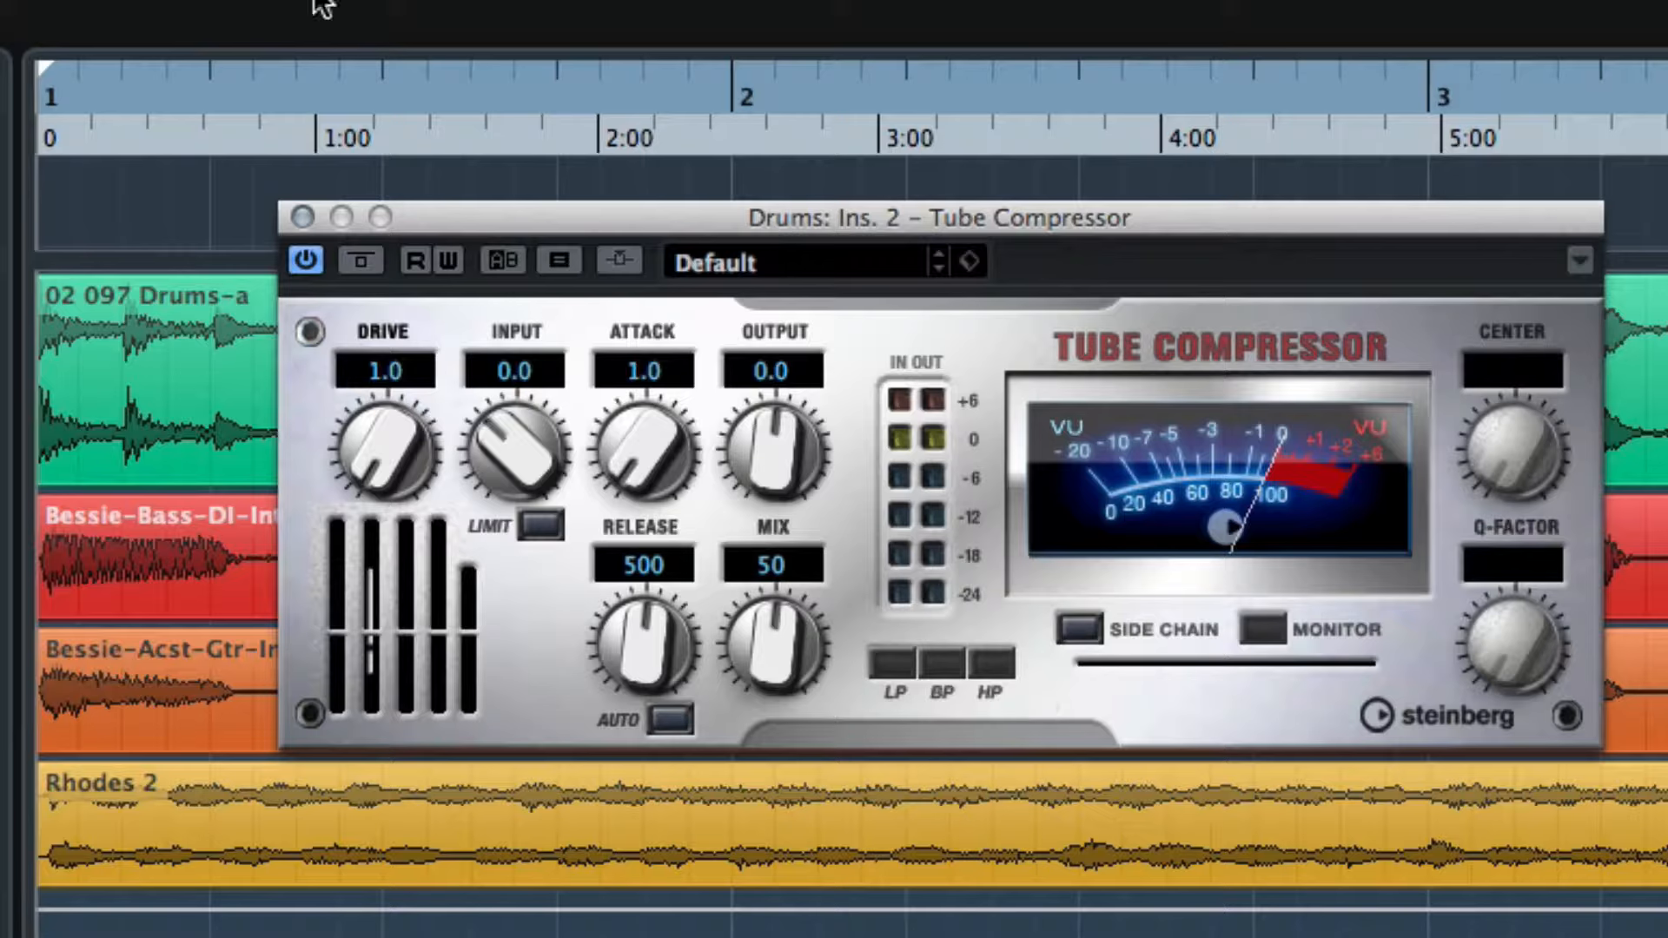
left_click(1075, 623)
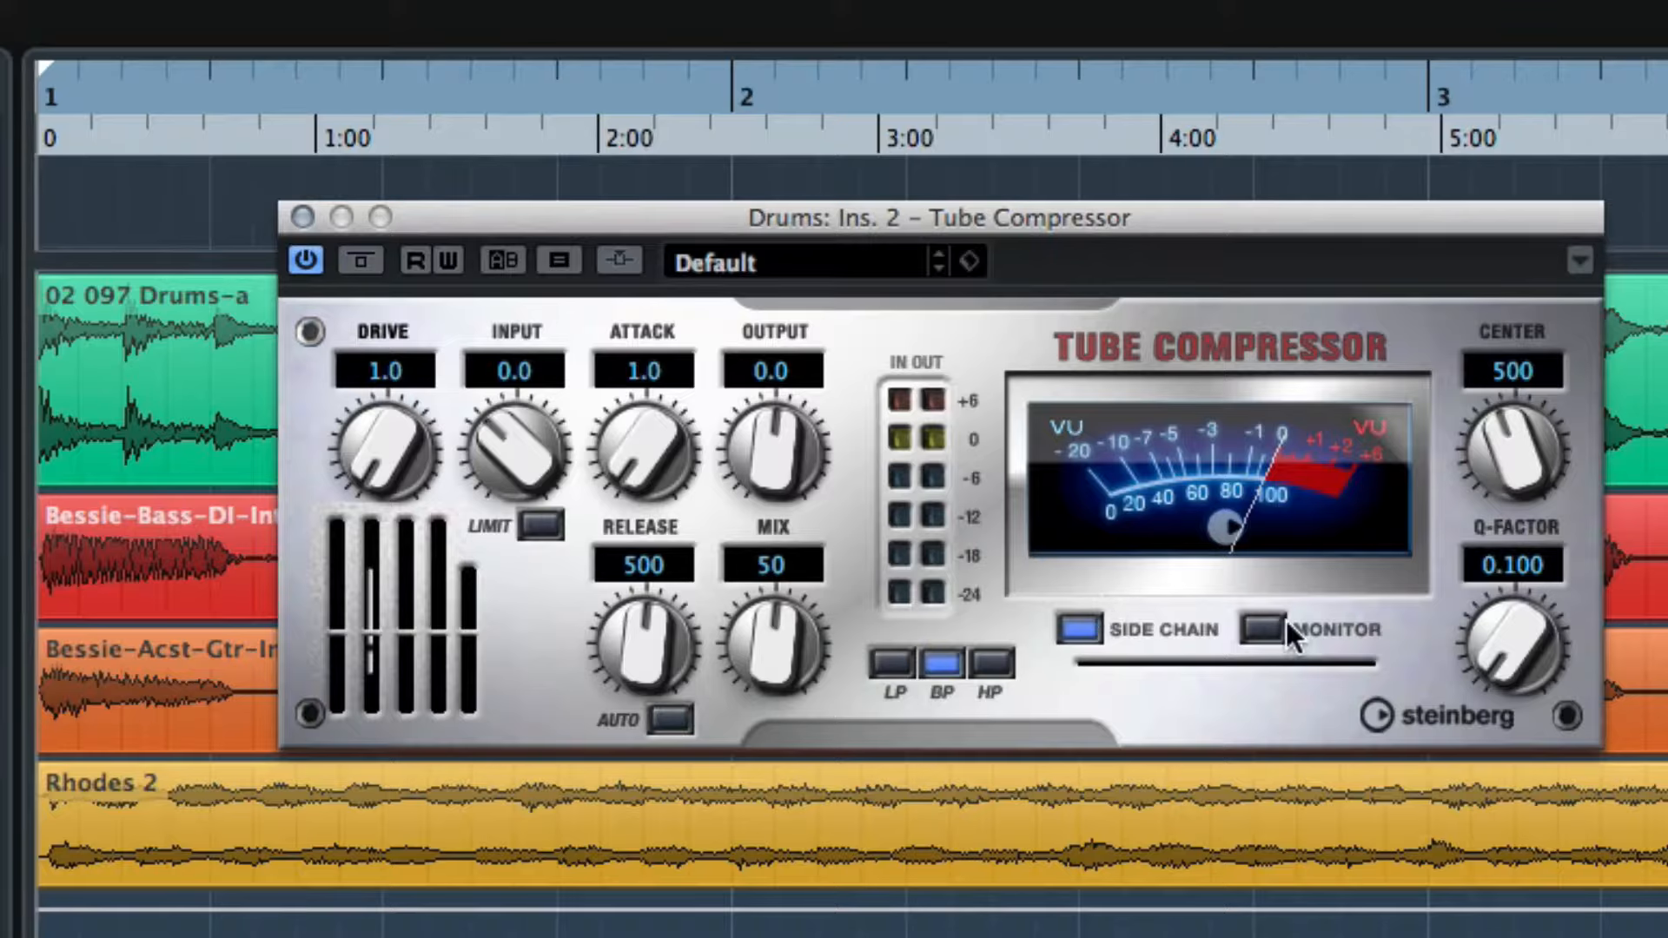
left_click(1259, 633)
Step: Try the side-chain Center frequency at 720, reset it to 500, and set the Q-Factor to 0.010
left_click_drag(1510, 439, 1529, 469)
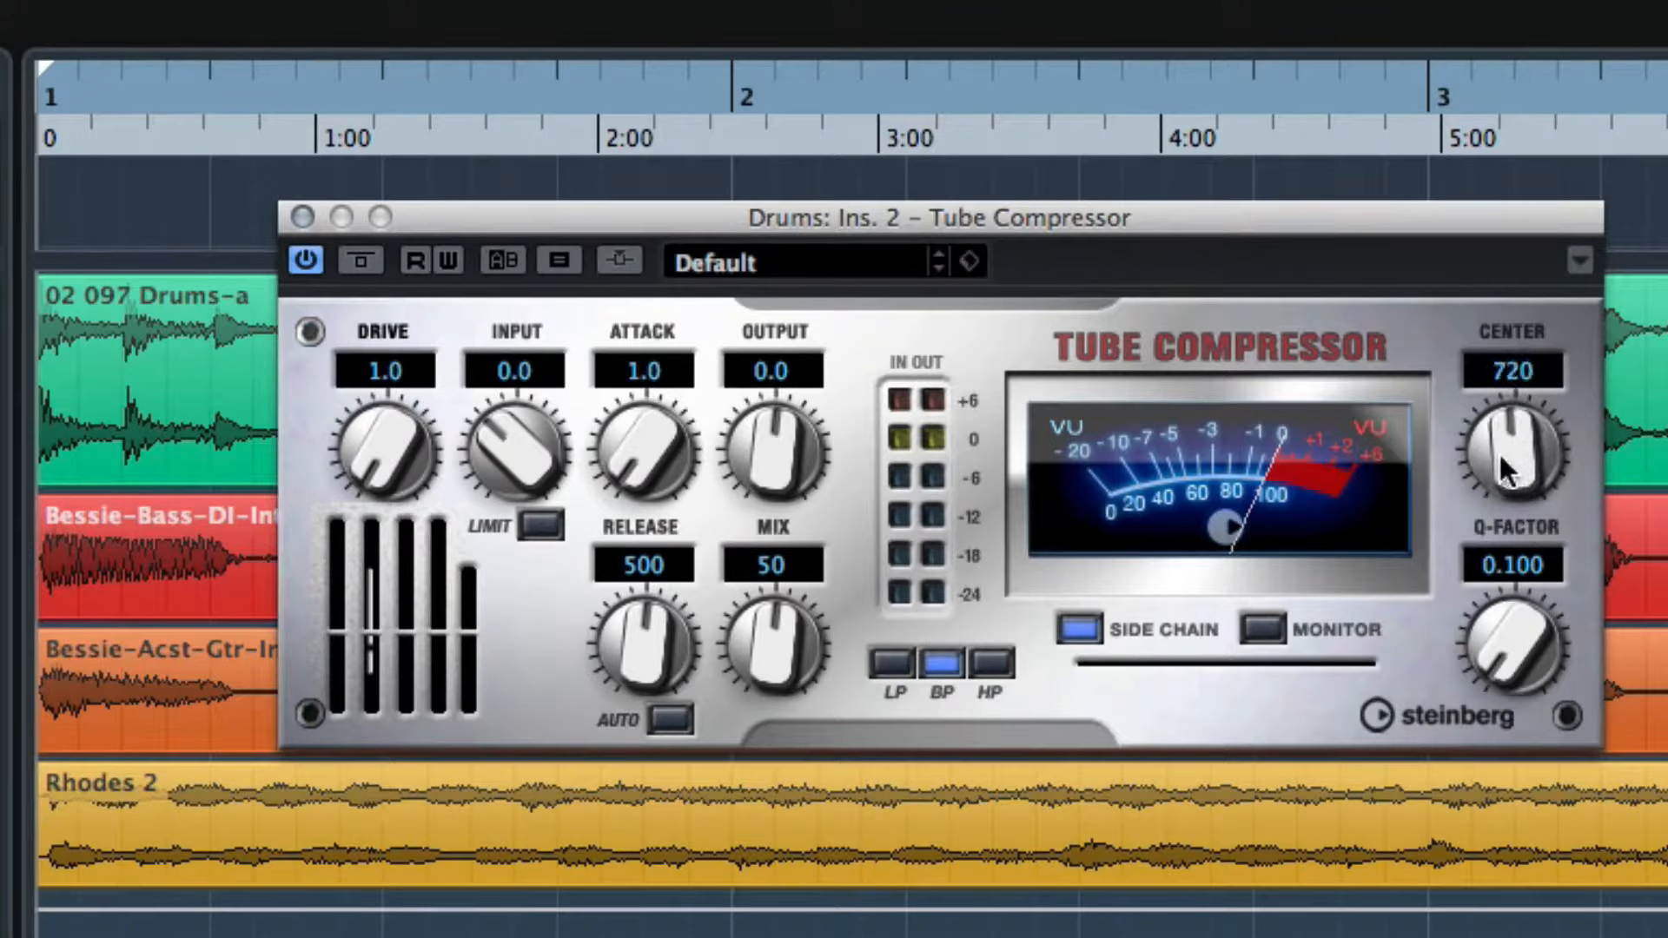
left_click(1499, 455, "super")
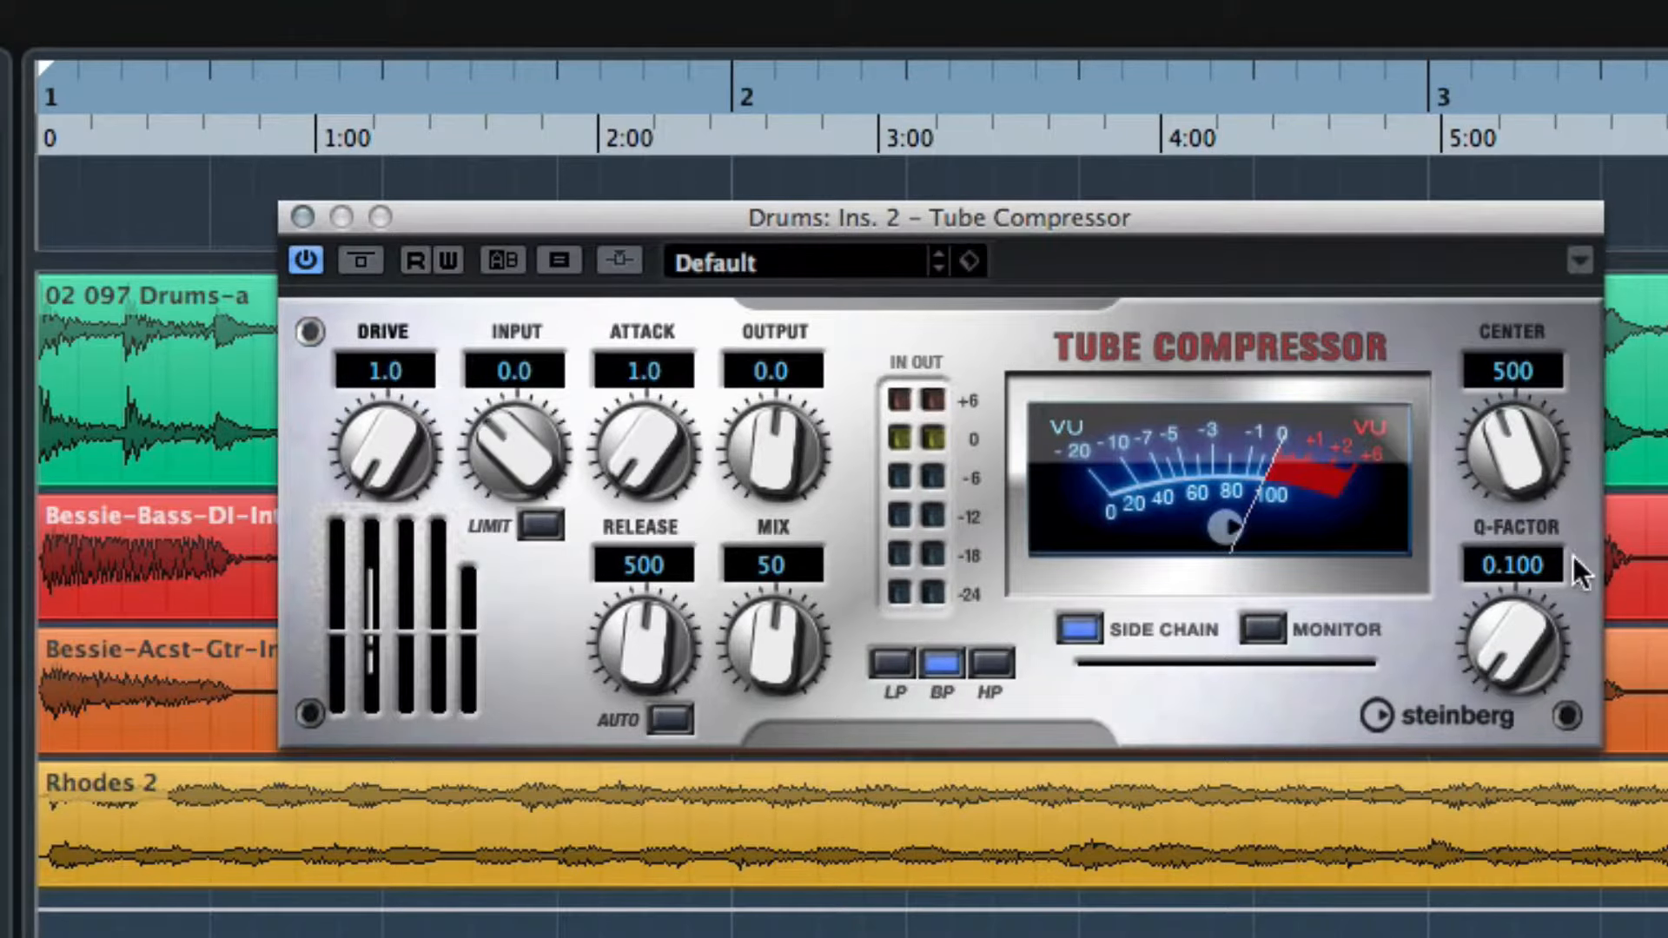
left_click_drag(1524, 659, 1470, 780)
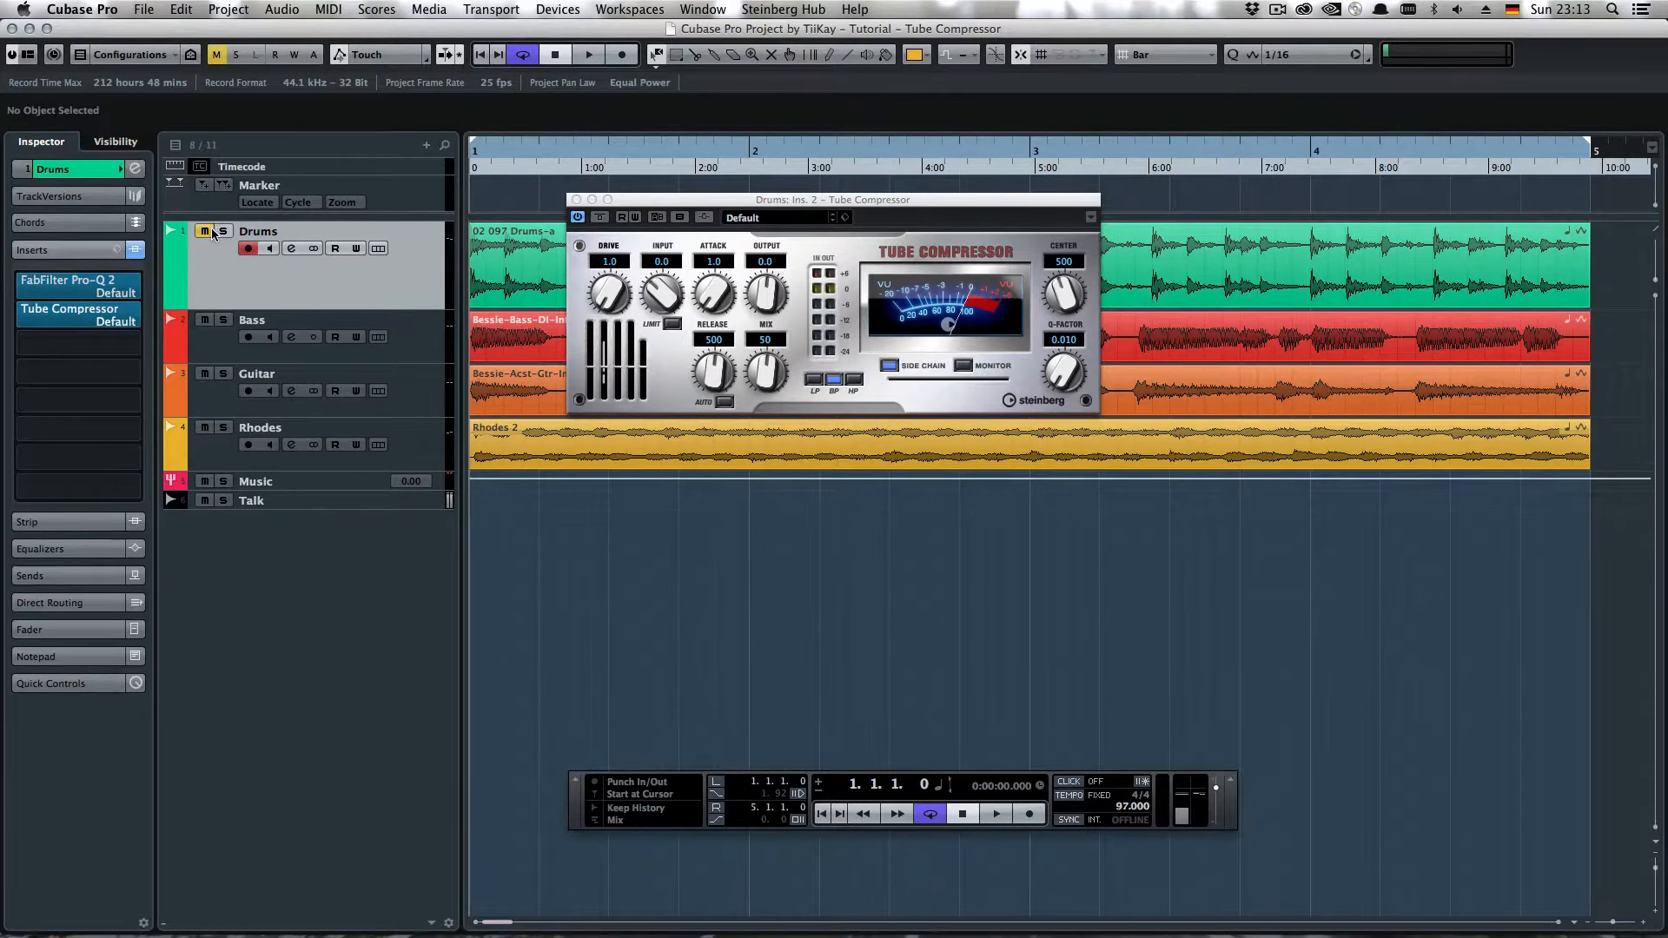
Step: Unmute and solo the Drums track, and enable solo defeat on the Talk track
left_click(212, 232)
left_click(222, 232)
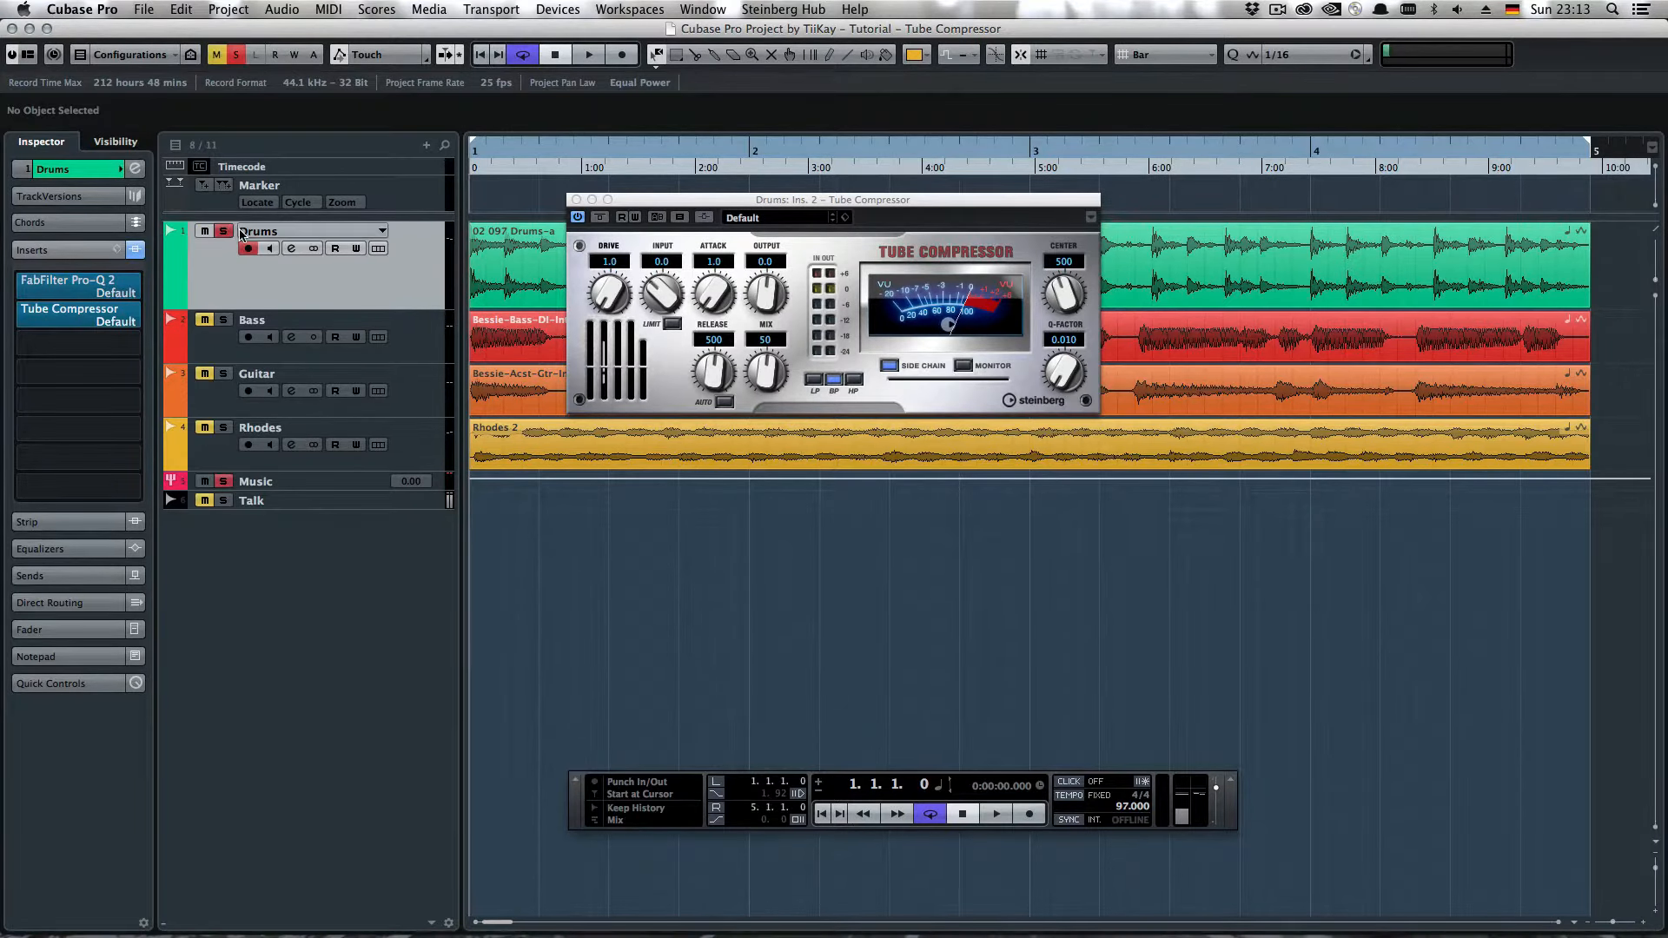
left_click(224, 500, "alt")
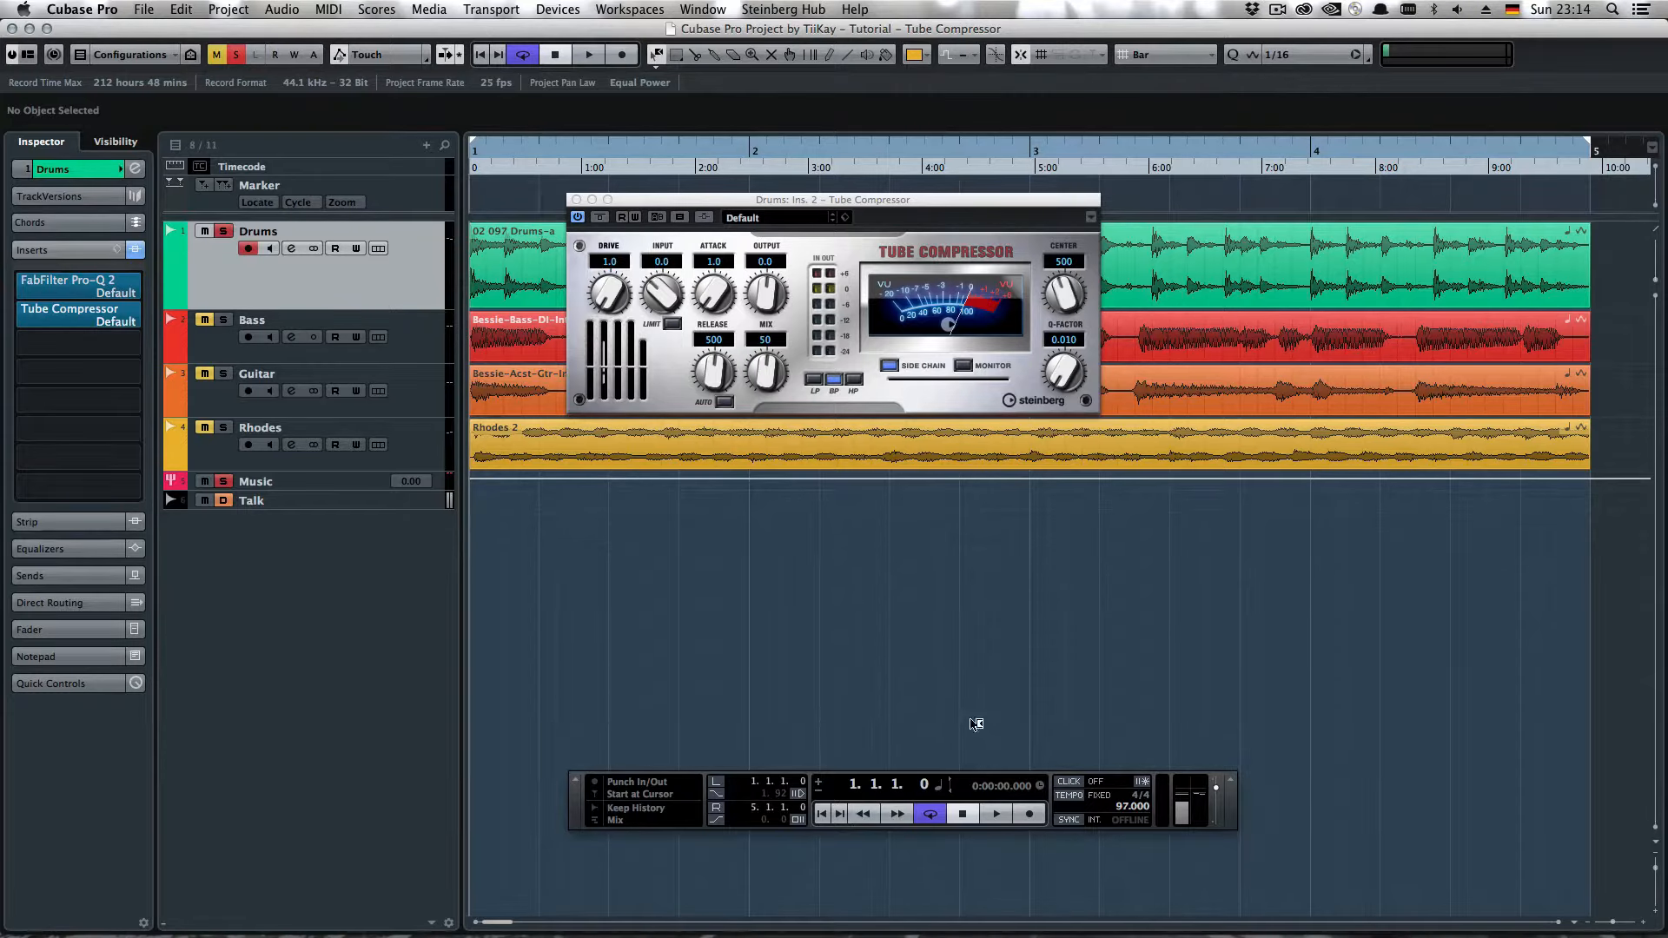
Step: Play the soloed drums and set the compressor's Input to 13.7 and Attack to 23.5
key("space")
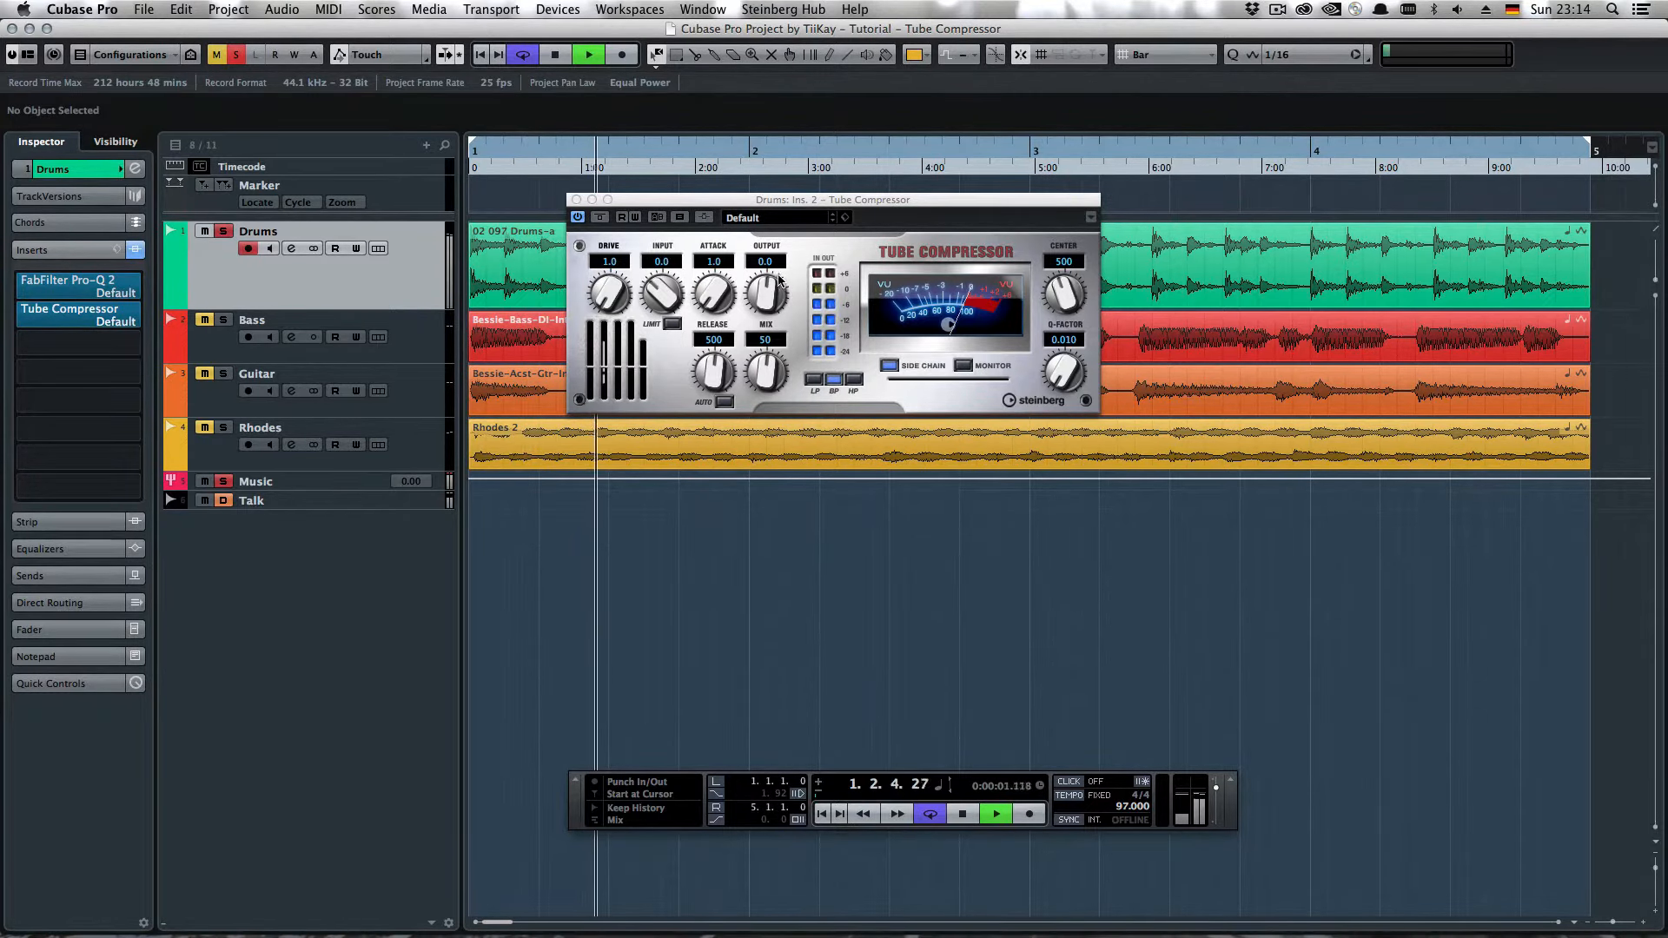
left_click_drag(673, 295, 672, 259)
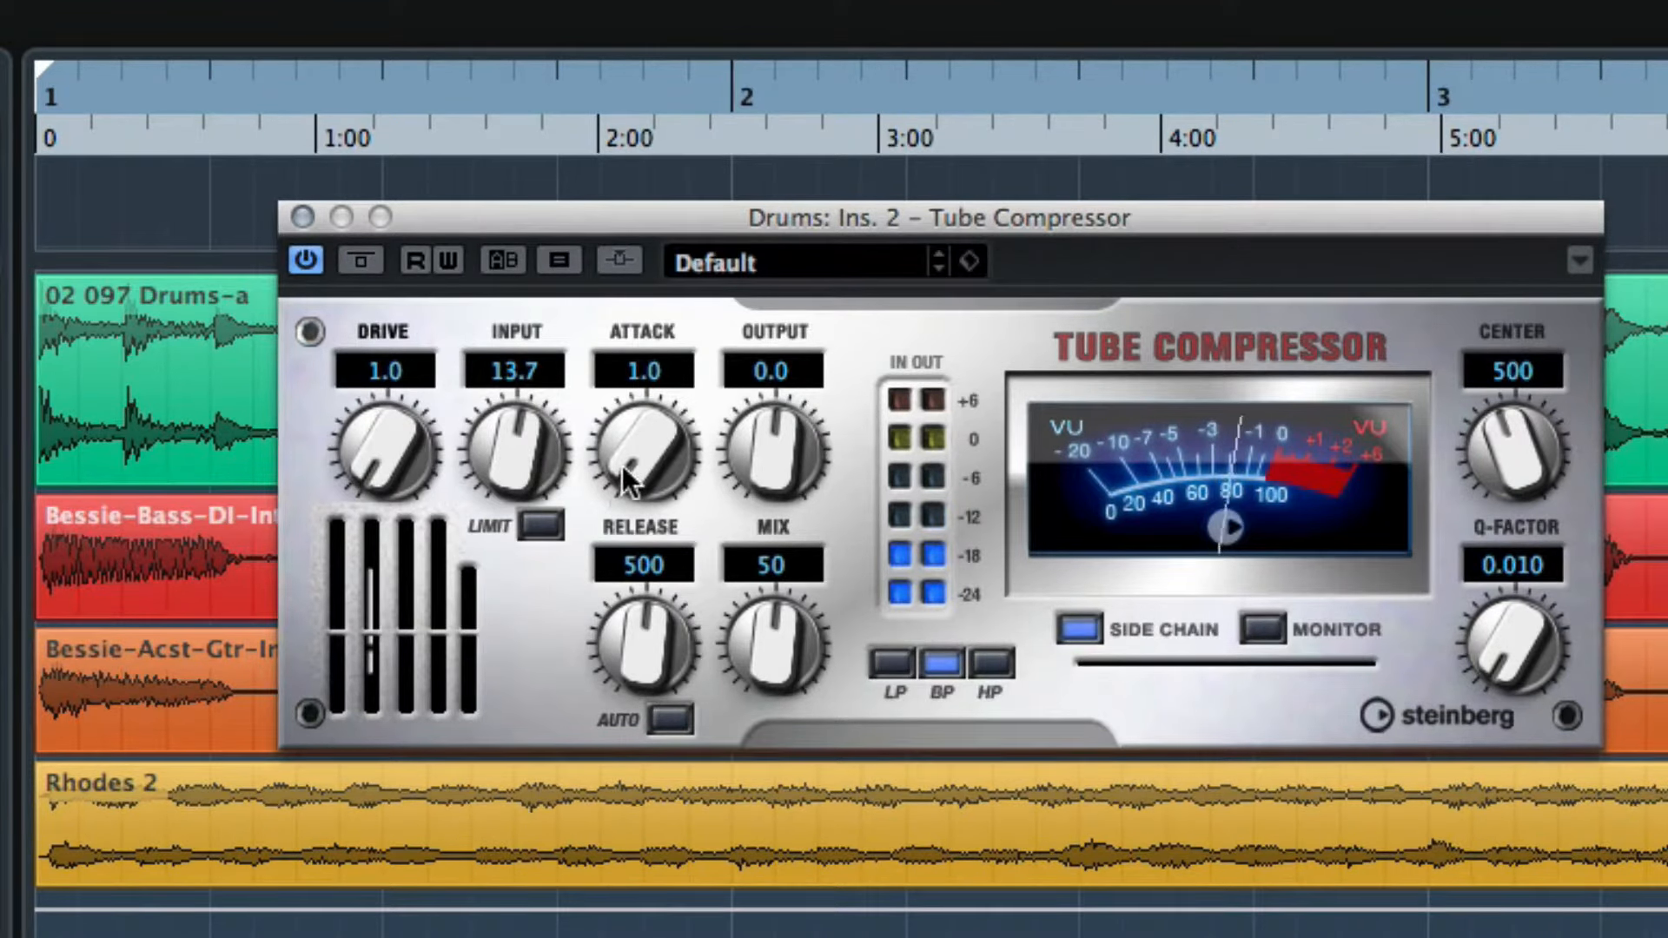
left_click_drag(622, 466, 623, 395)
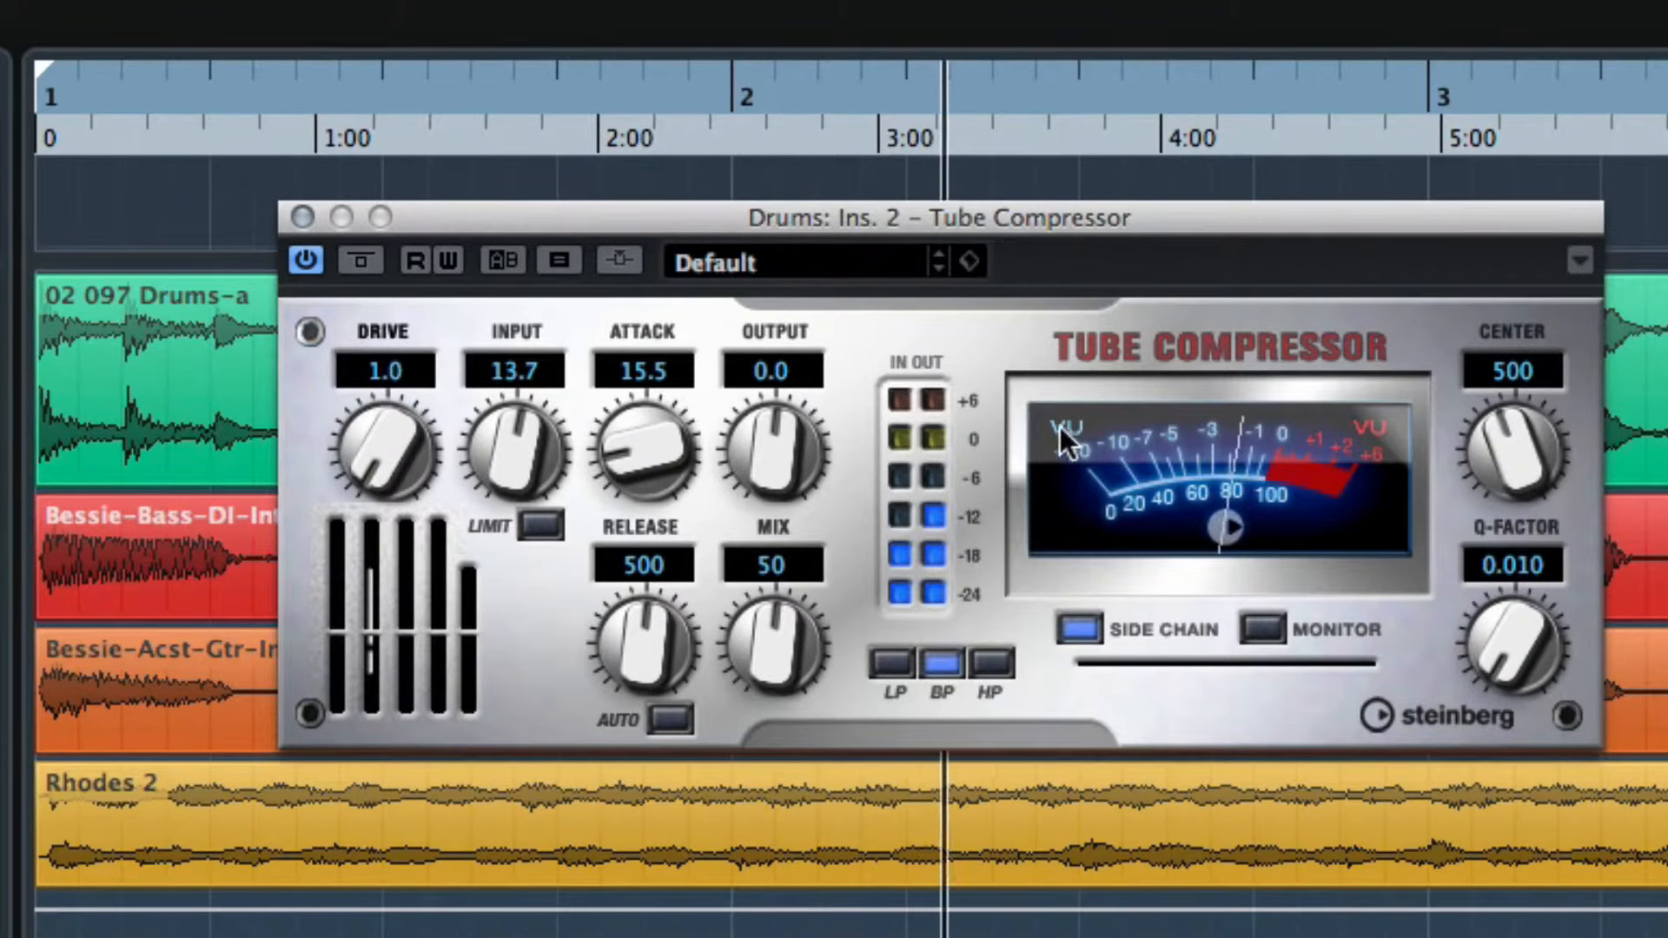
left_click_drag(660, 480, 654, 399)
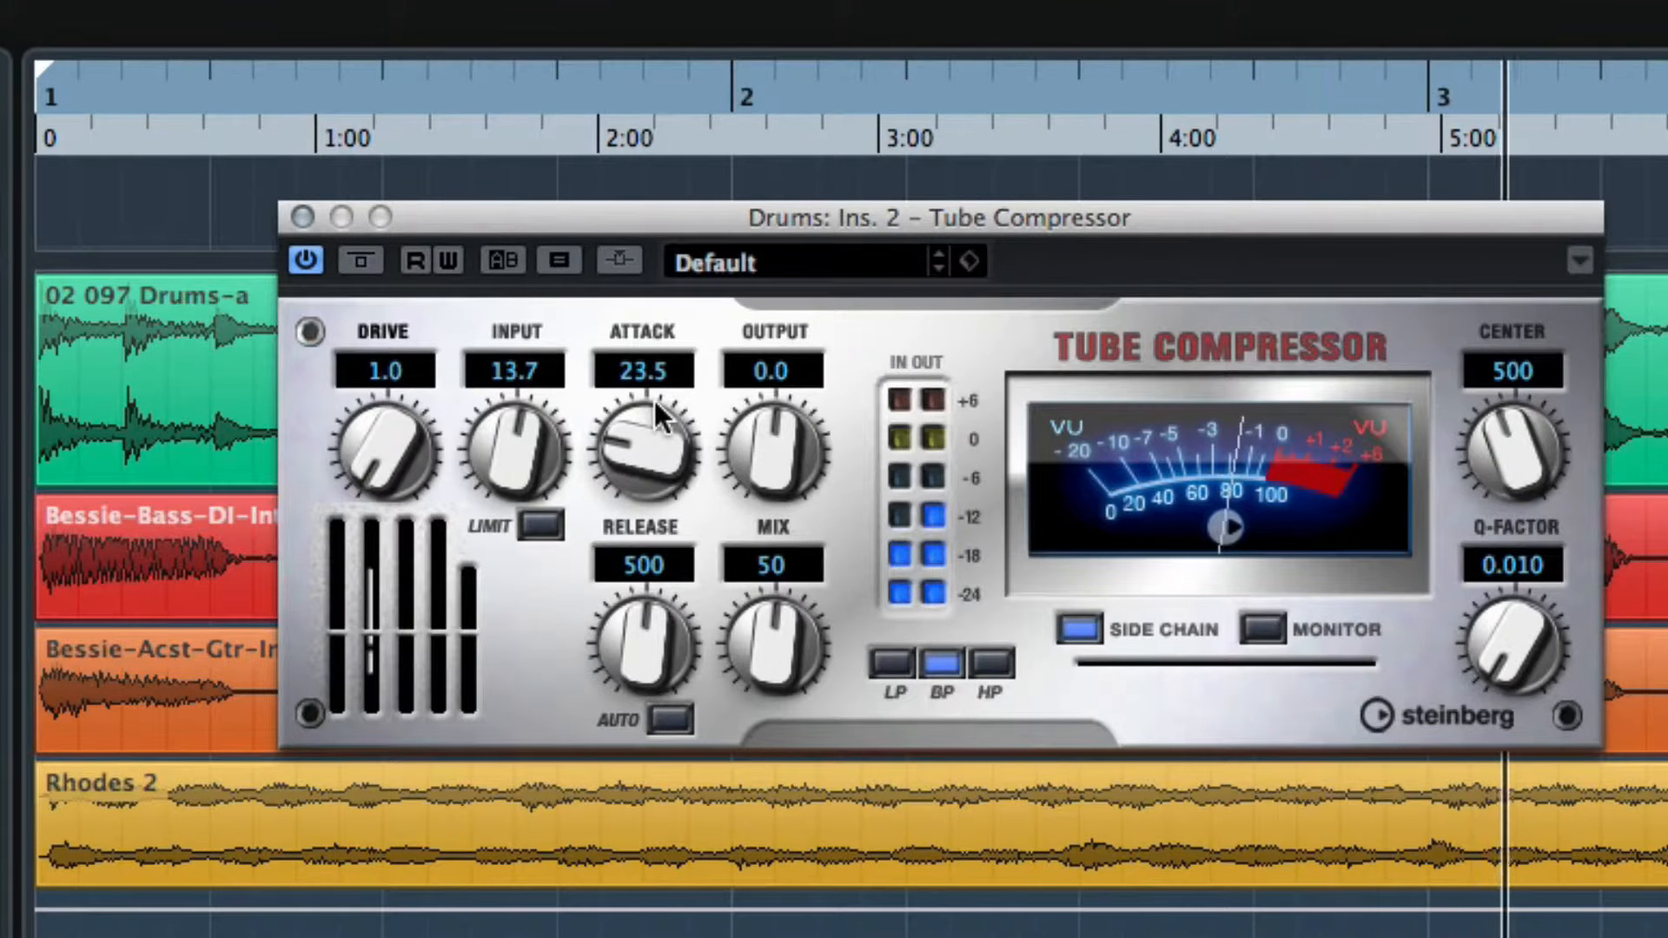
Step: Set the compressor's Release to 257 and Mix to 100, and resume playback of the drums
left_click_drag(647, 631, 641, 732)
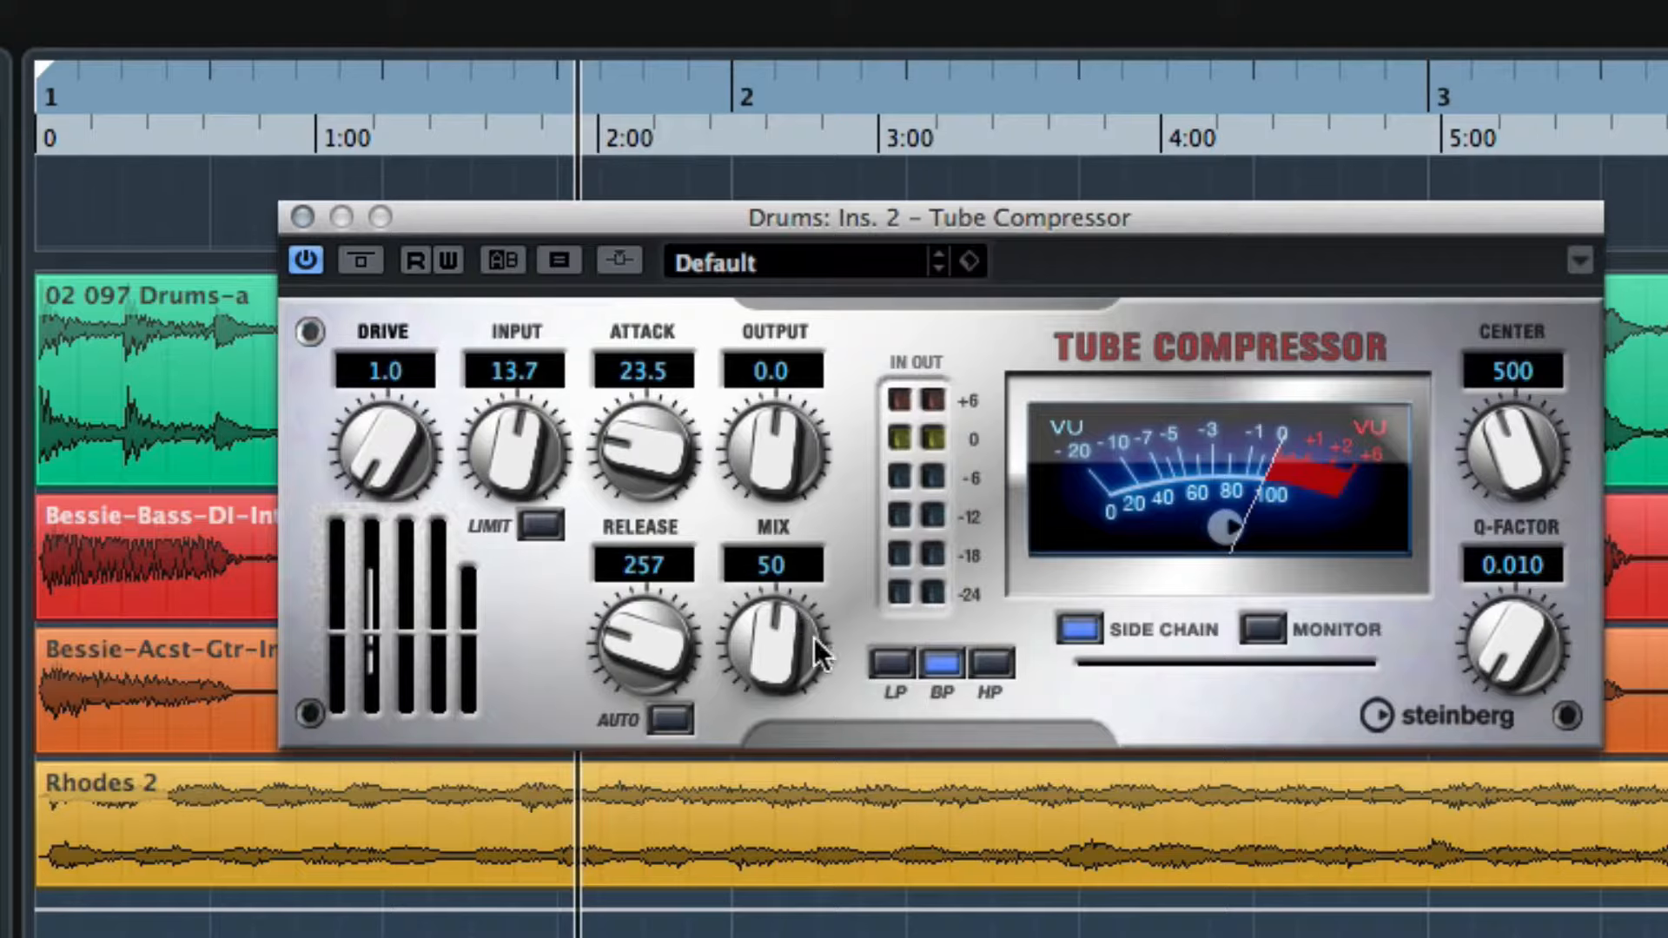
left_click_drag(770, 686, 790, 409)
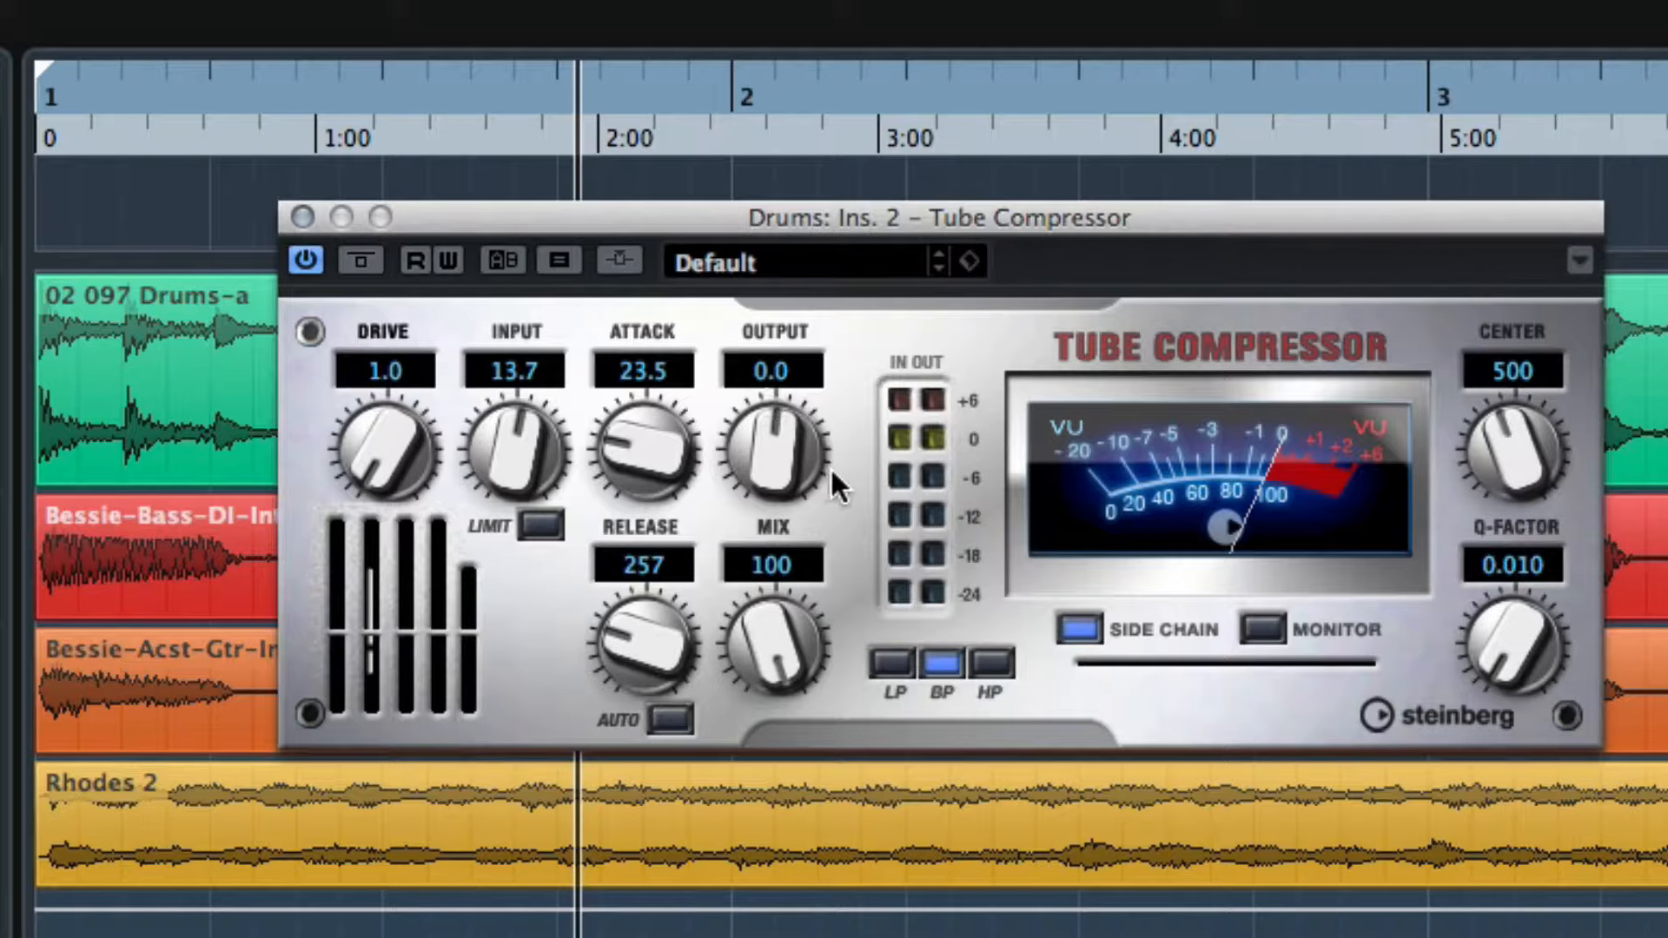
key("space")
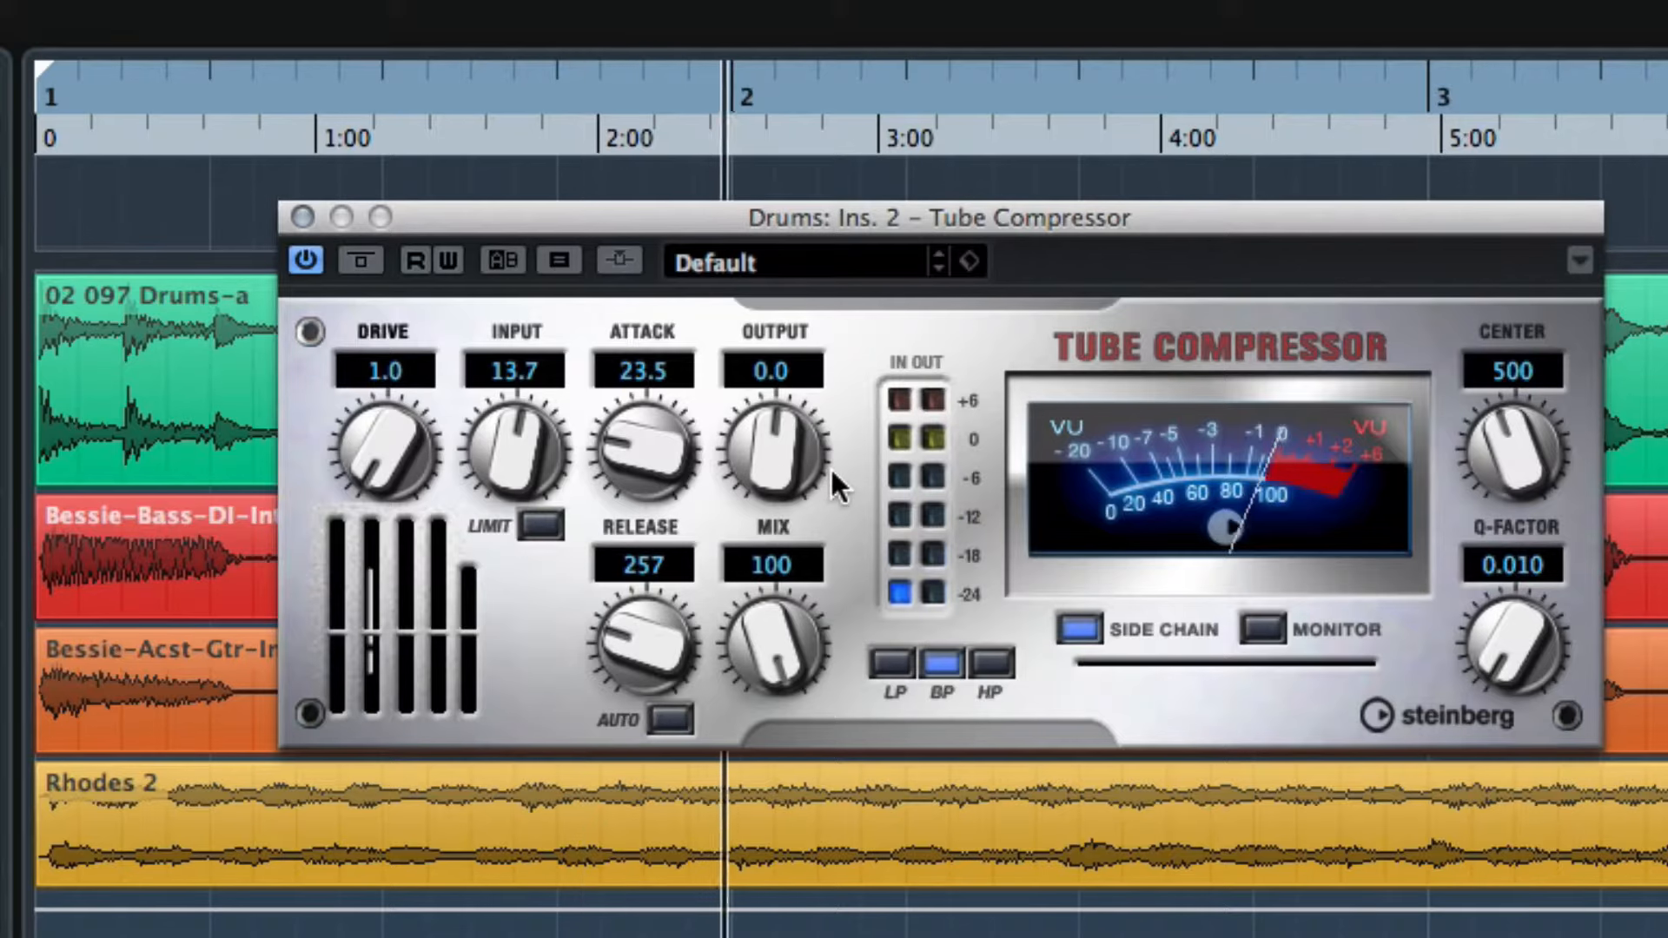
Step: Set the compressor's Input to 16.6 and Output to 2.8, and compare the result with the plug-in briefly bypassed
left_click_drag(519, 448, 472, 390)
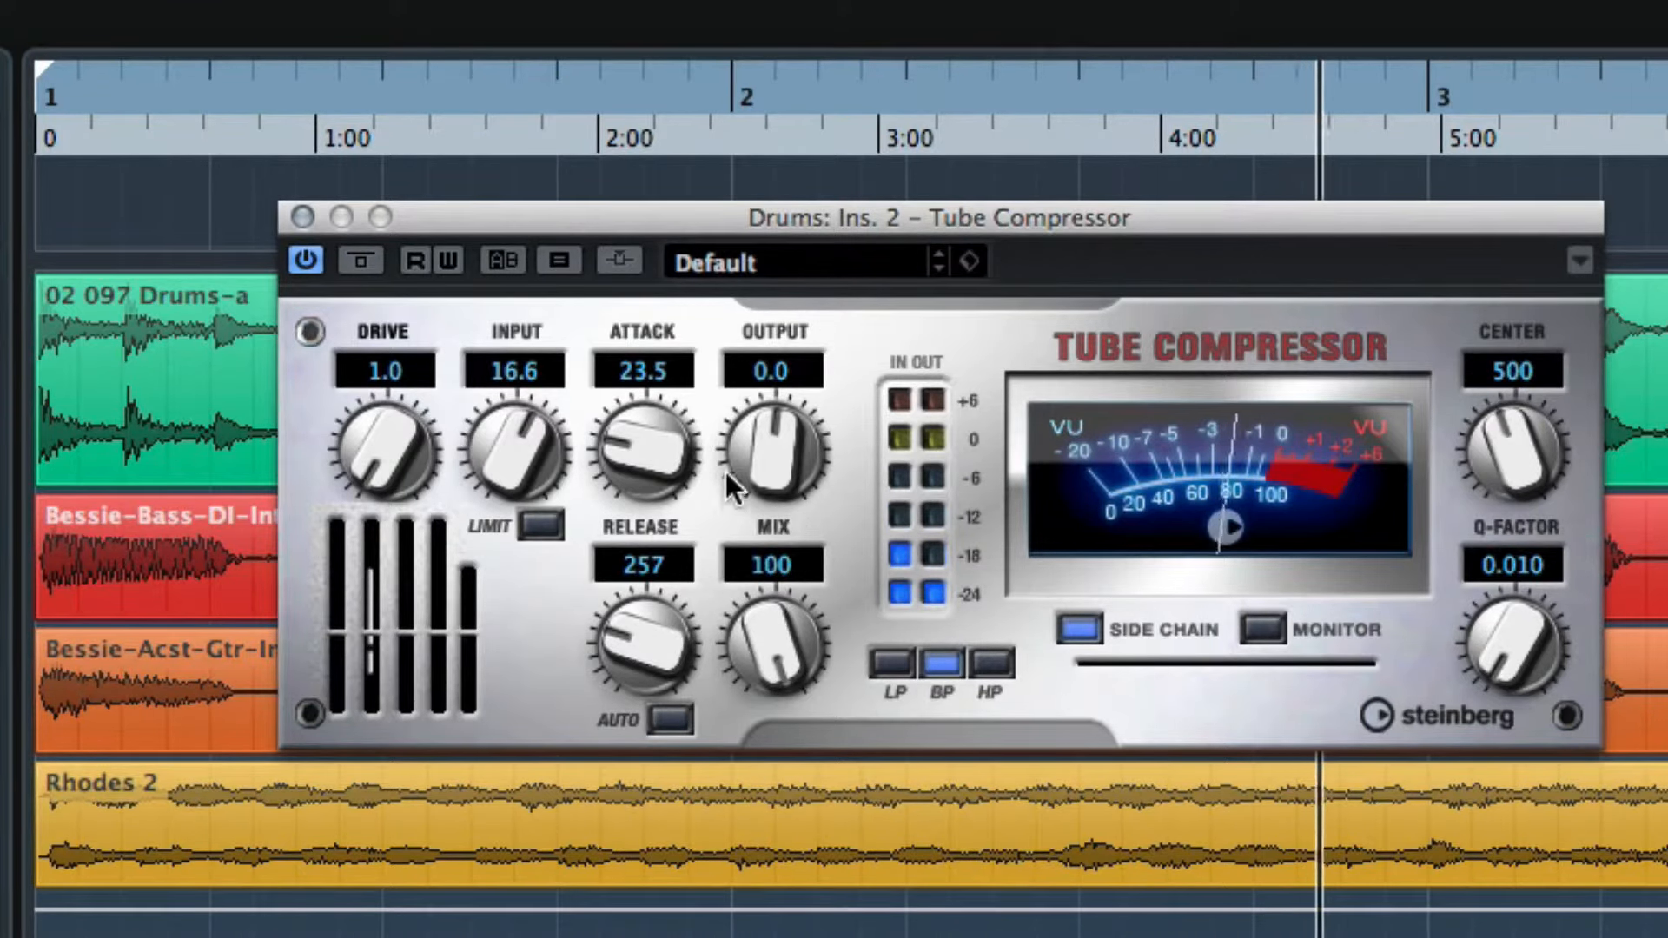
left_click_drag(743, 456, 735, 395)
left_click(363, 255)
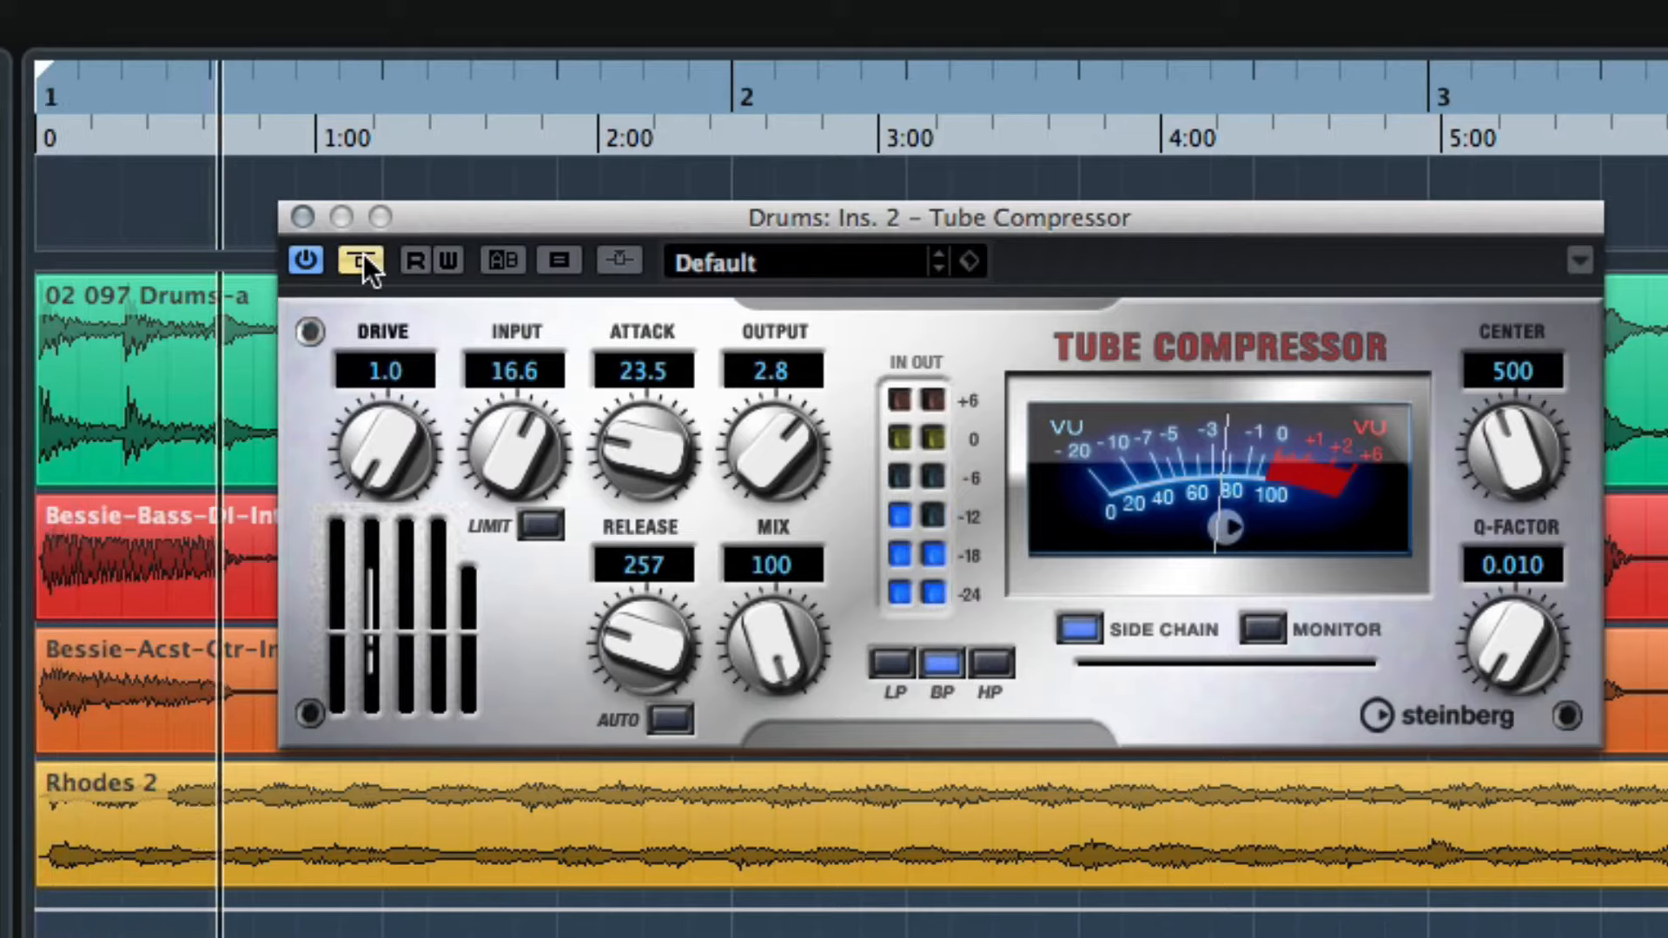
left_click(363, 255)
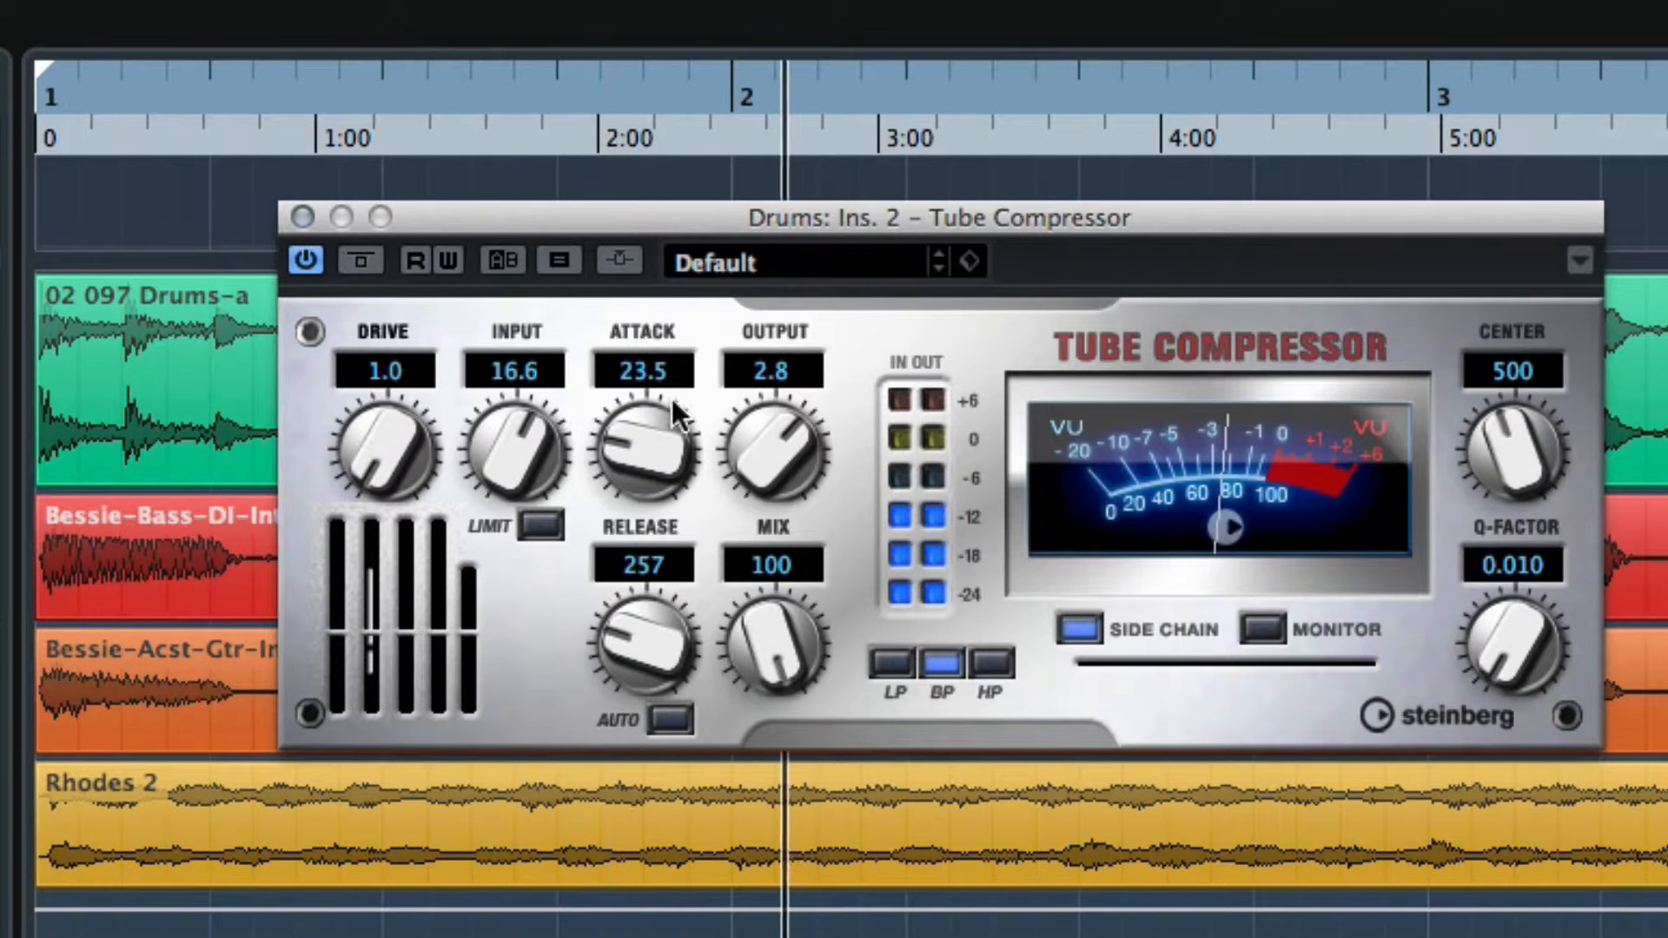
Step: Set the compressor's Output to 5.6, comparing the level against the bypassed signal while the drums play
left_click_drag(796, 435, 782, 375)
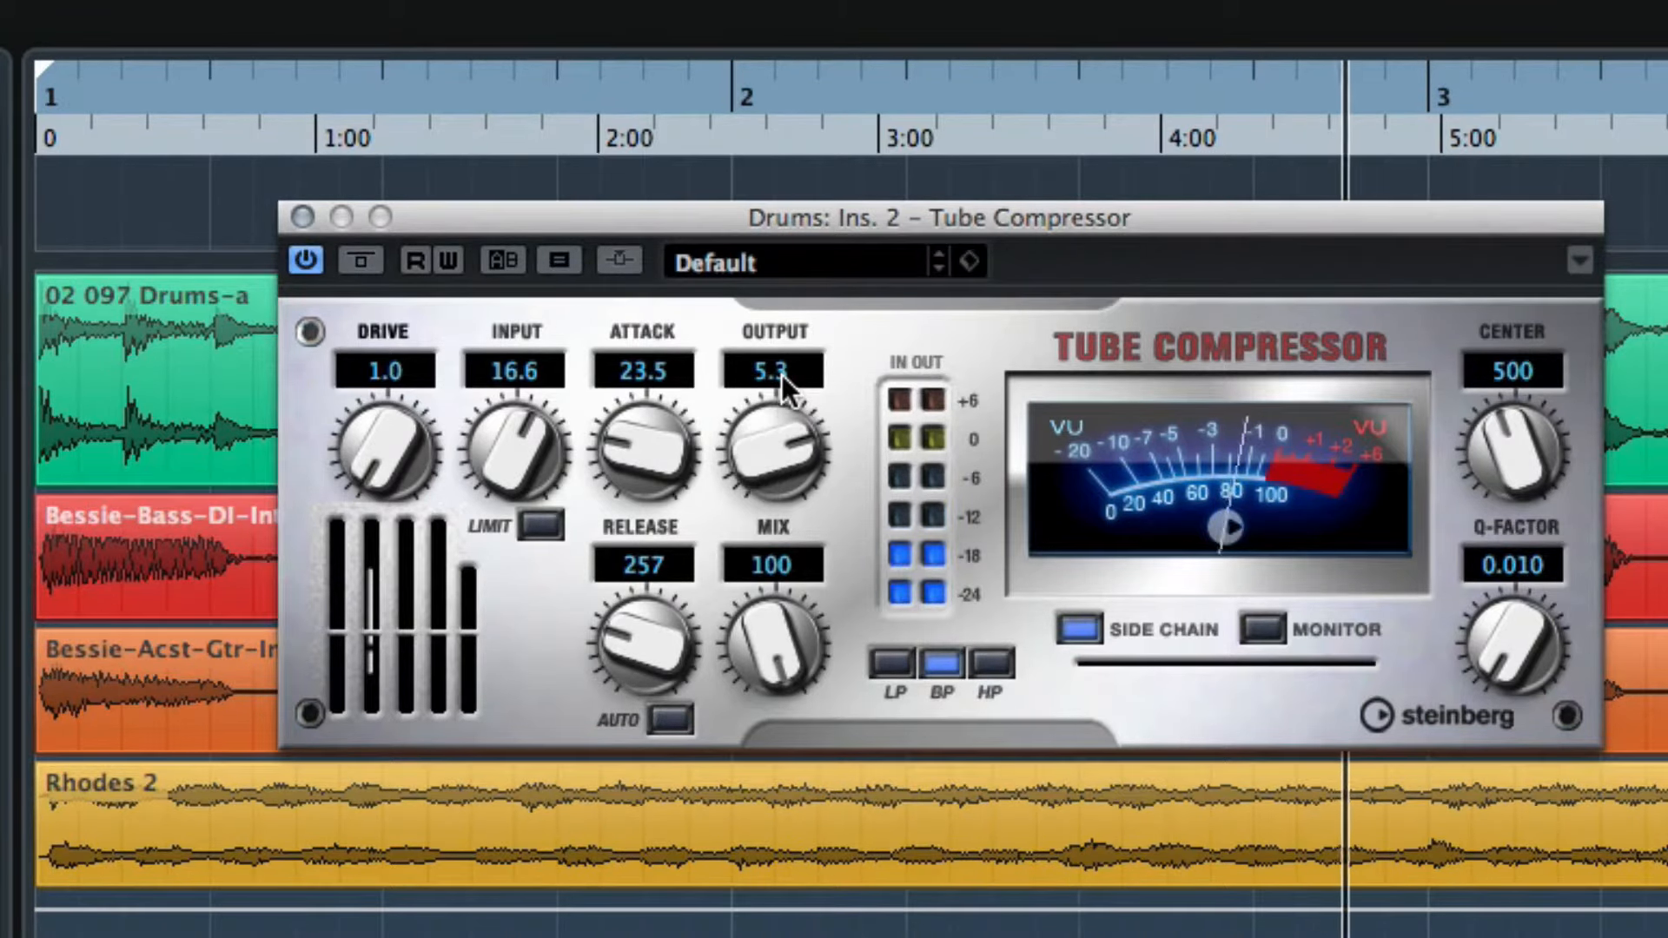
left_click(364, 258)
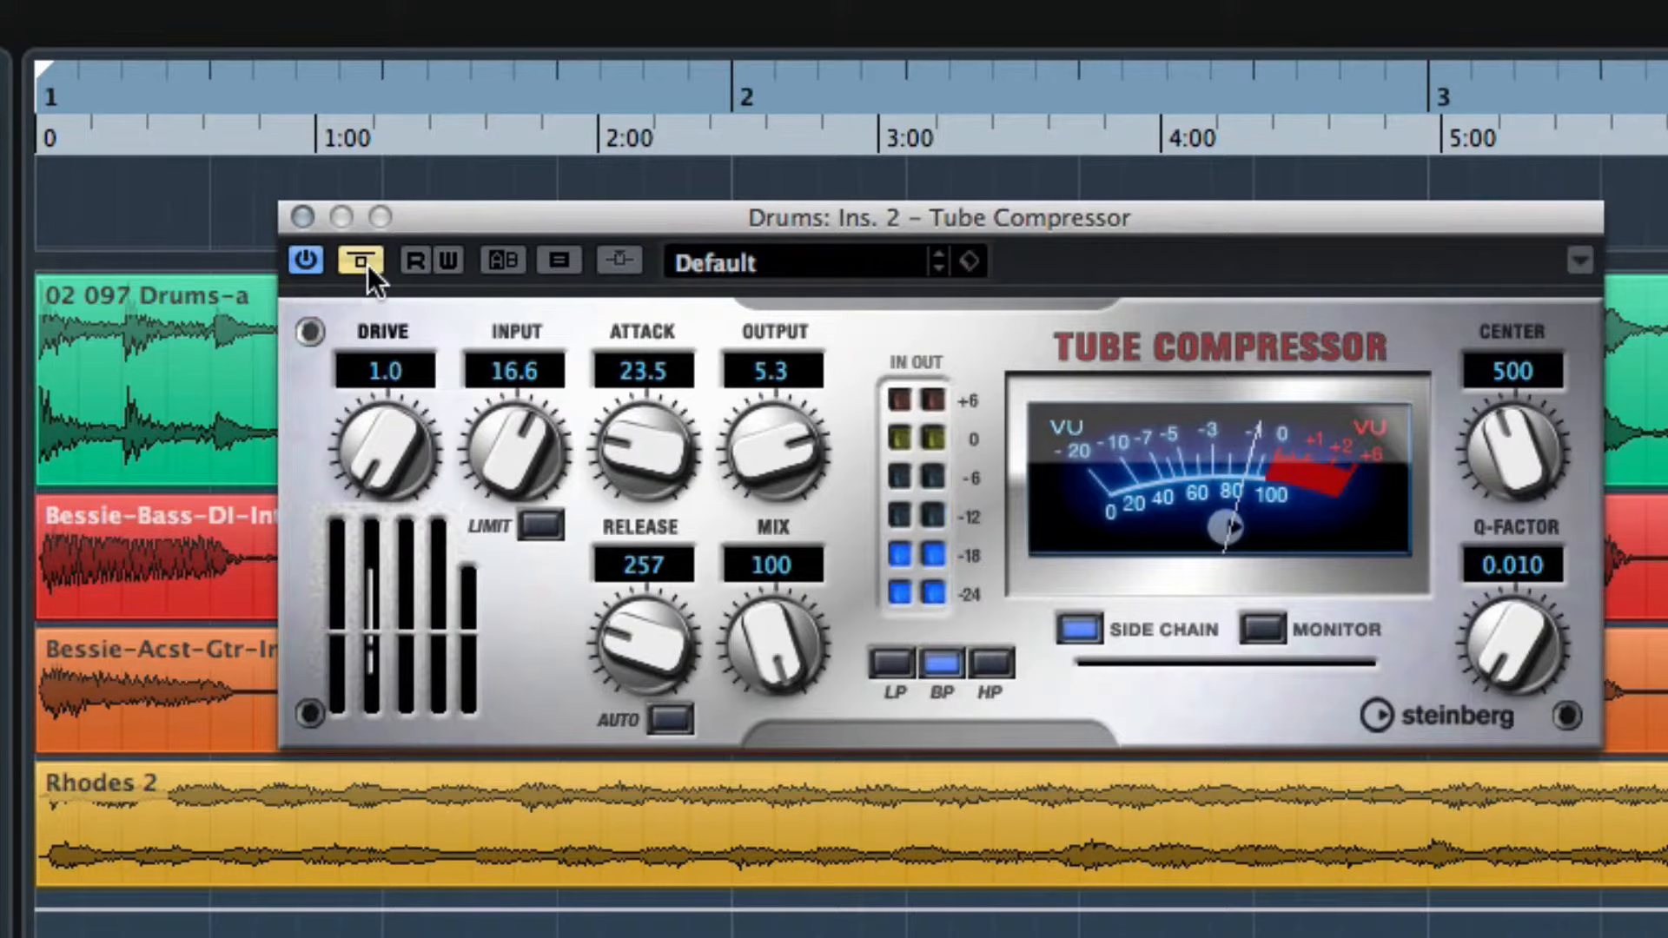
left_click(366, 261)
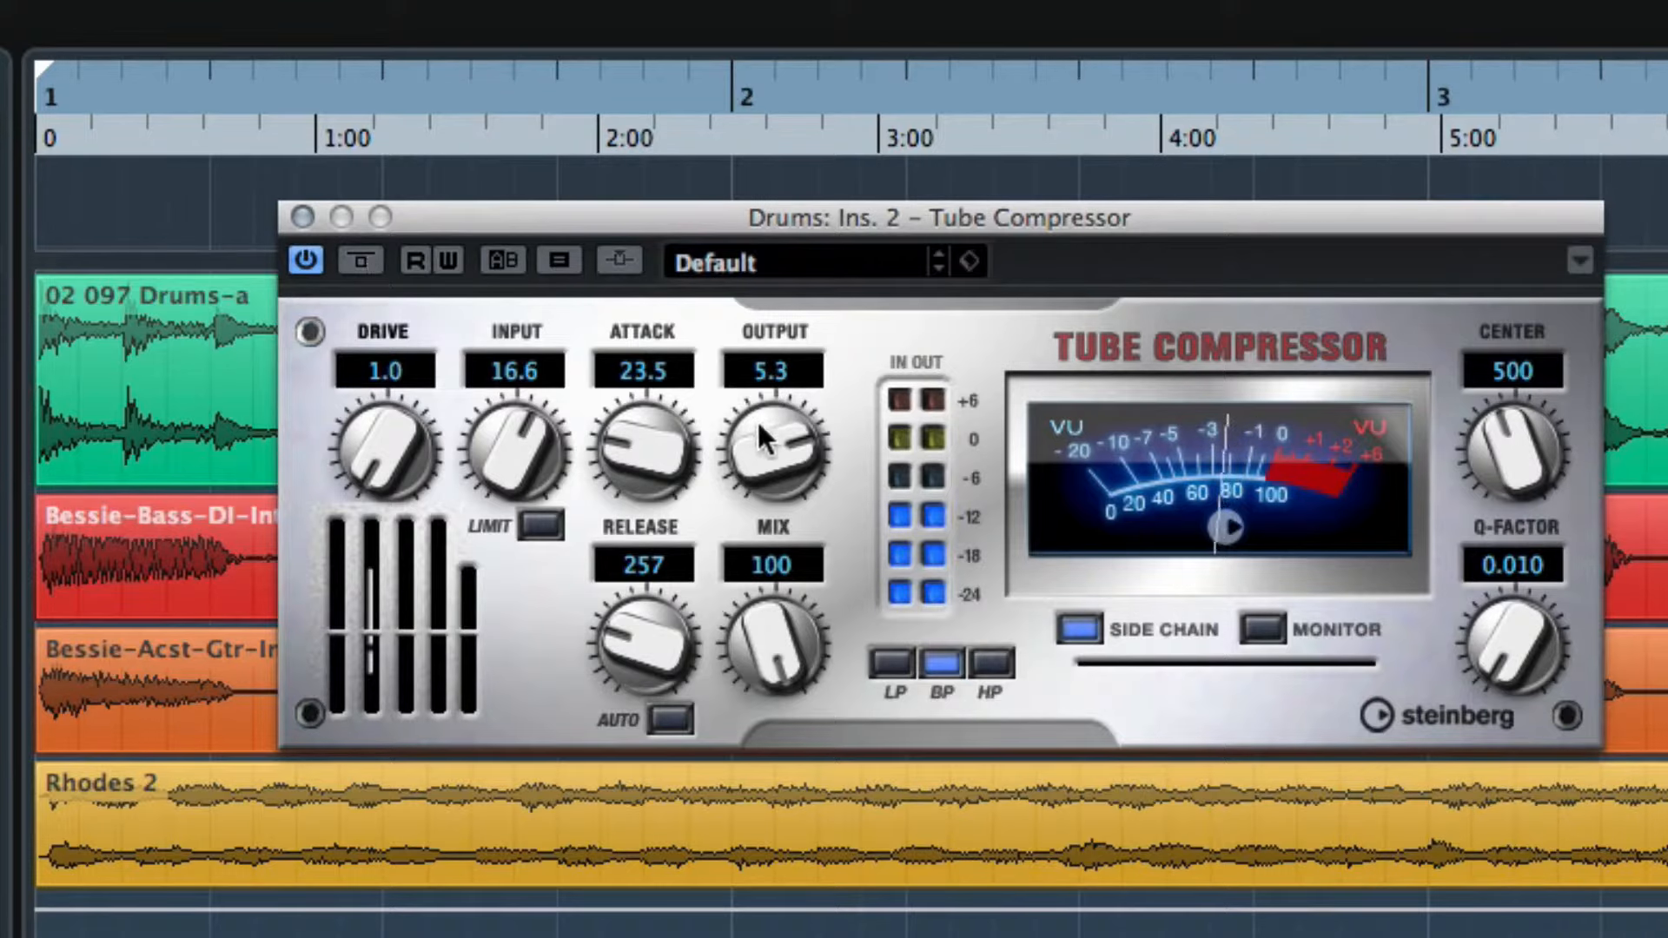
left_click_drag(758, 419, 775, 419)
left_click(377, 268)
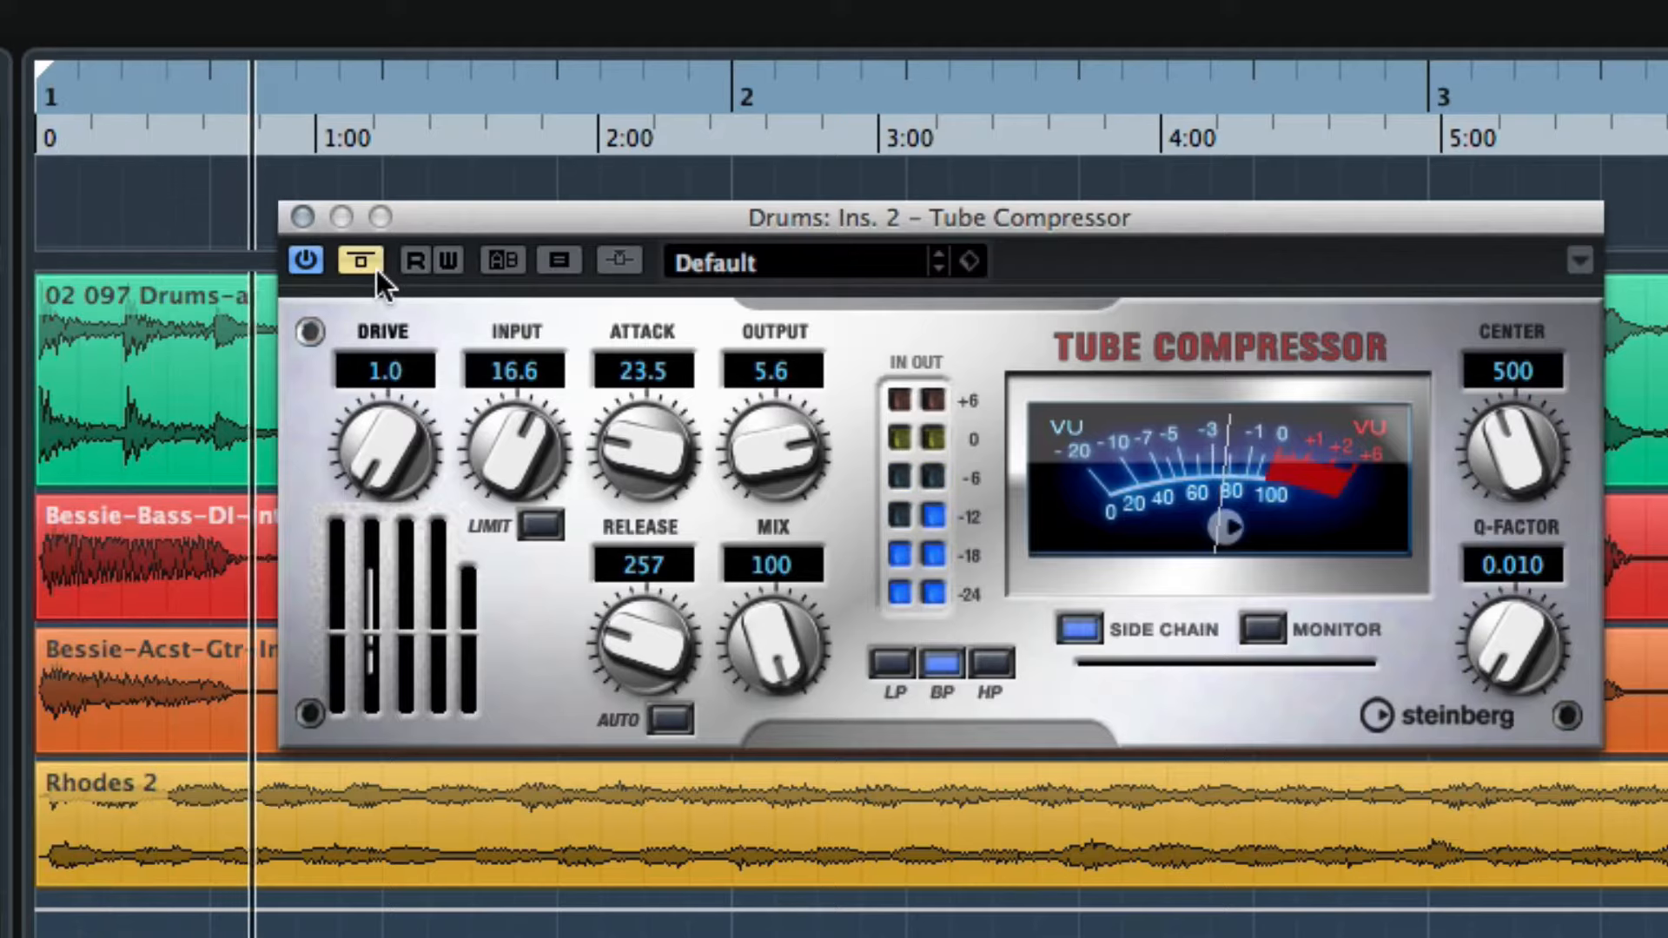
left_click(377, 269)
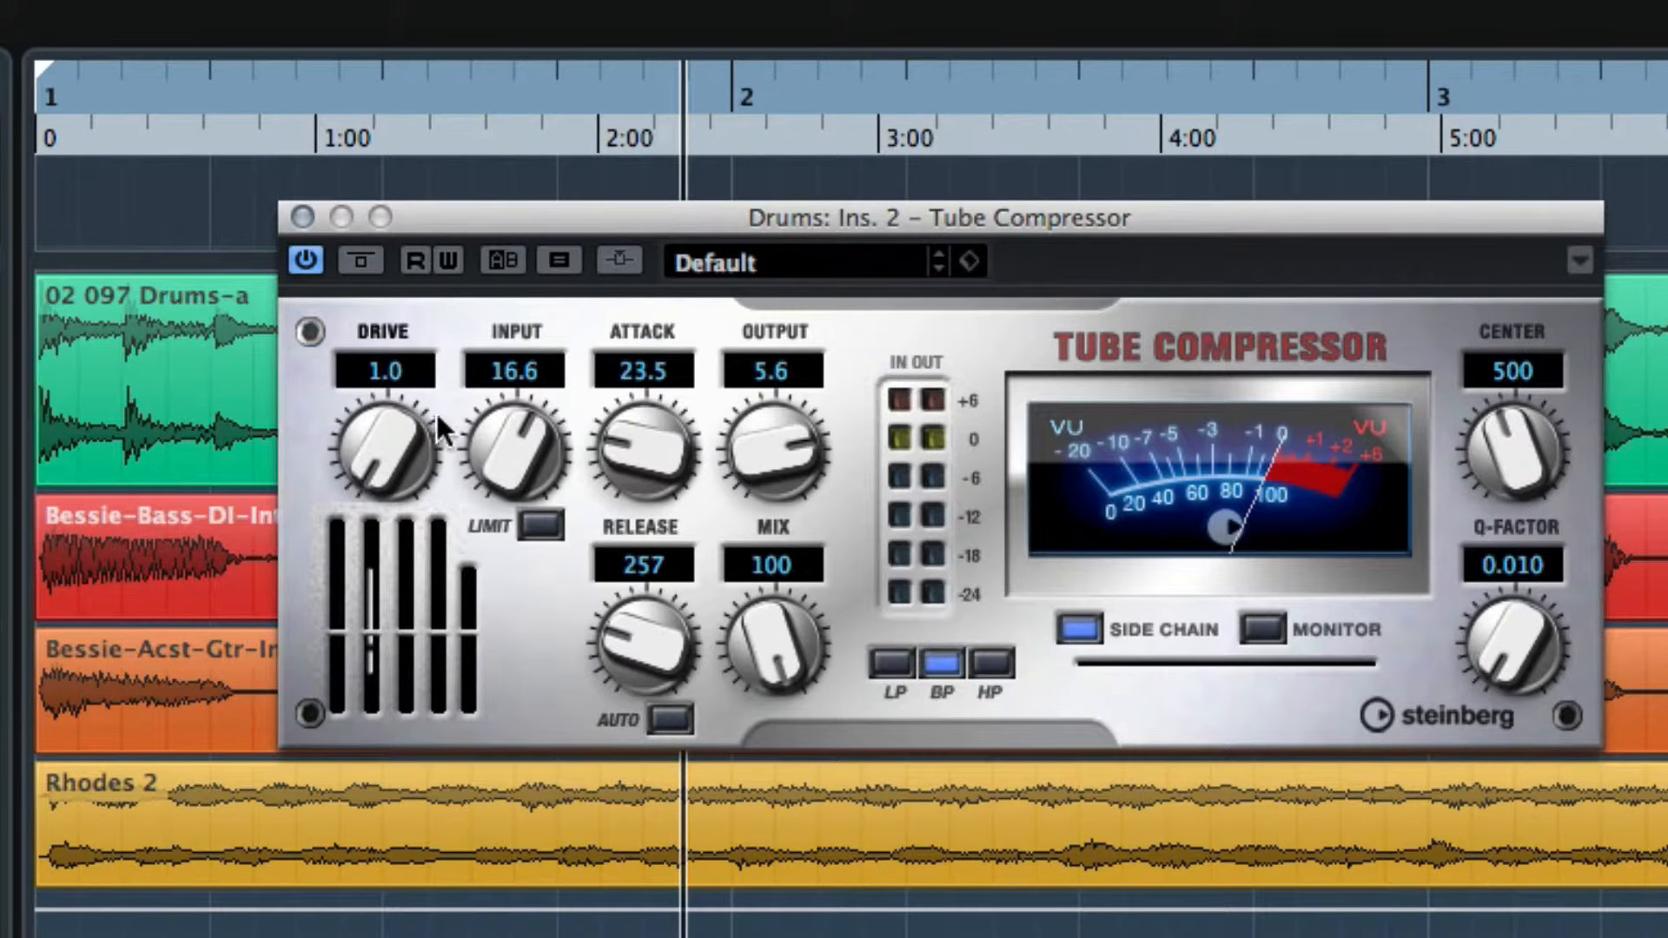
Step: Restart the drum playback from the project start and set the compressor's Drive to 2.0
key("KP_0")
key("space")
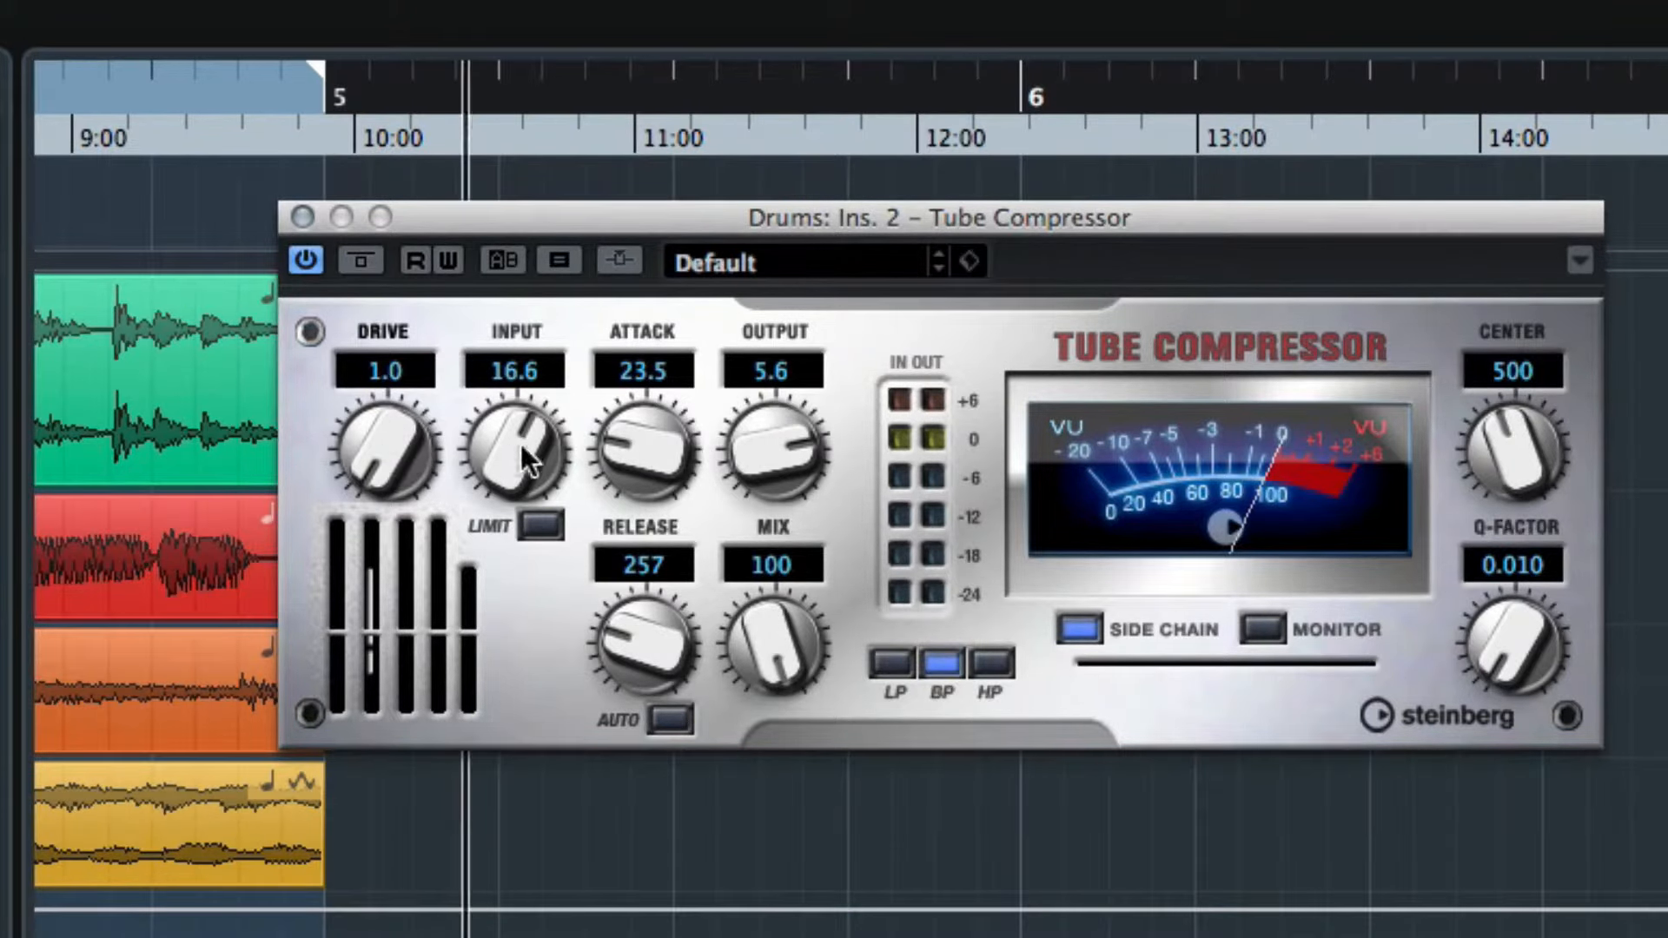
key("KP_0")
key("KP_1")
key("space")
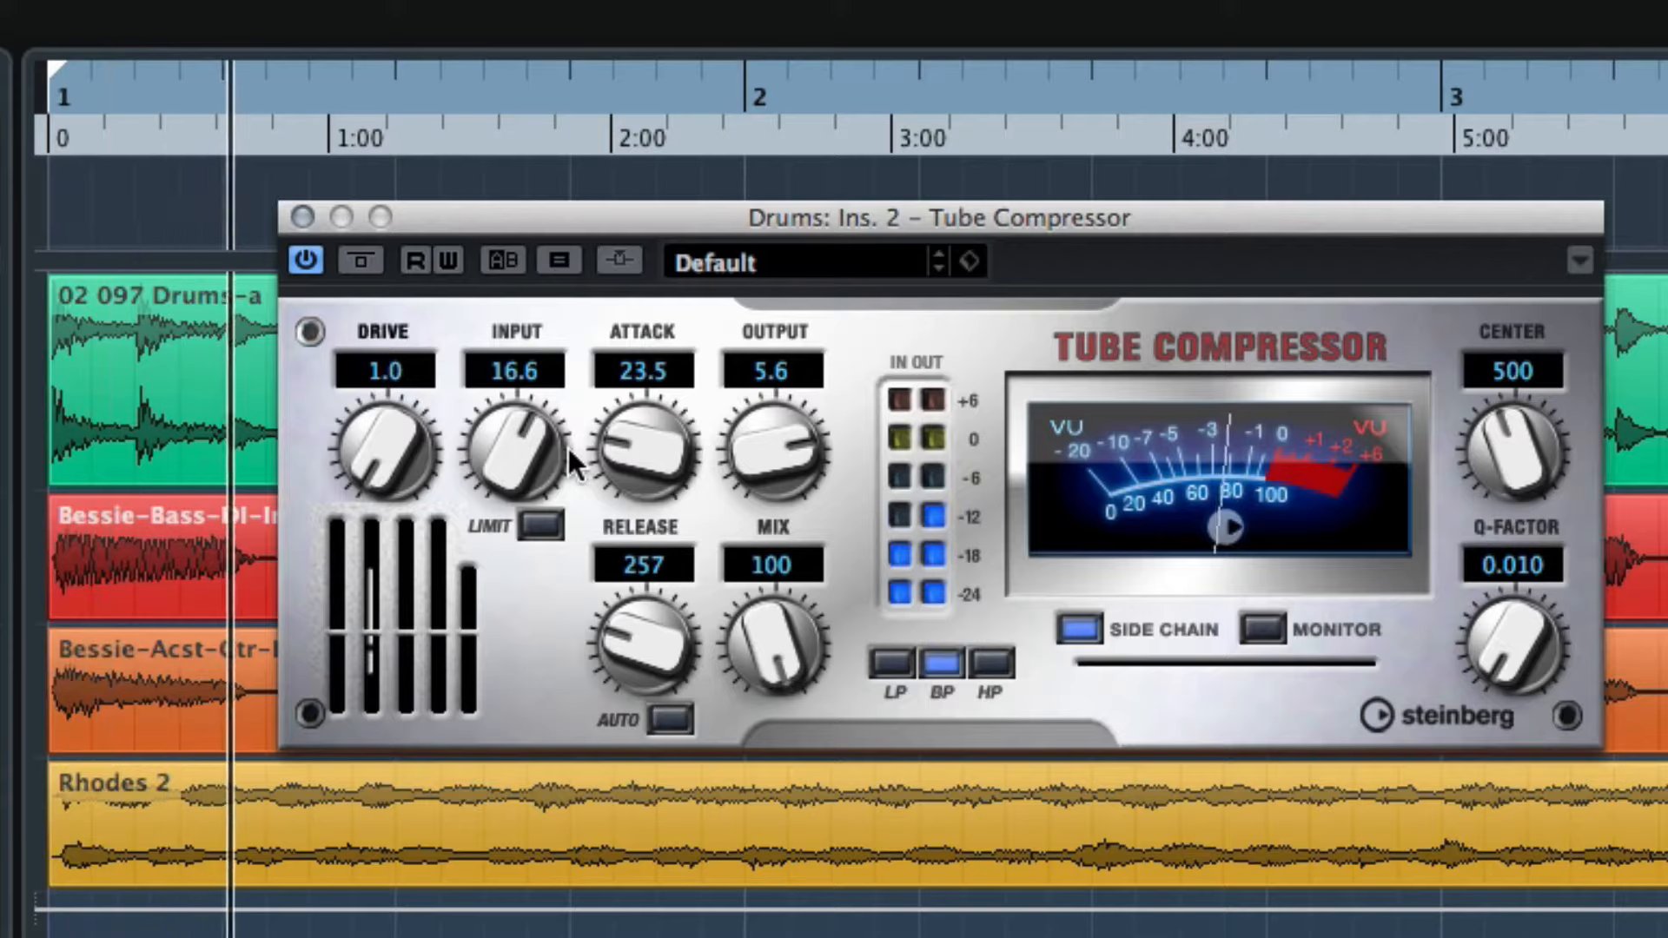
left_click_drag(409, 450, 321, 522)
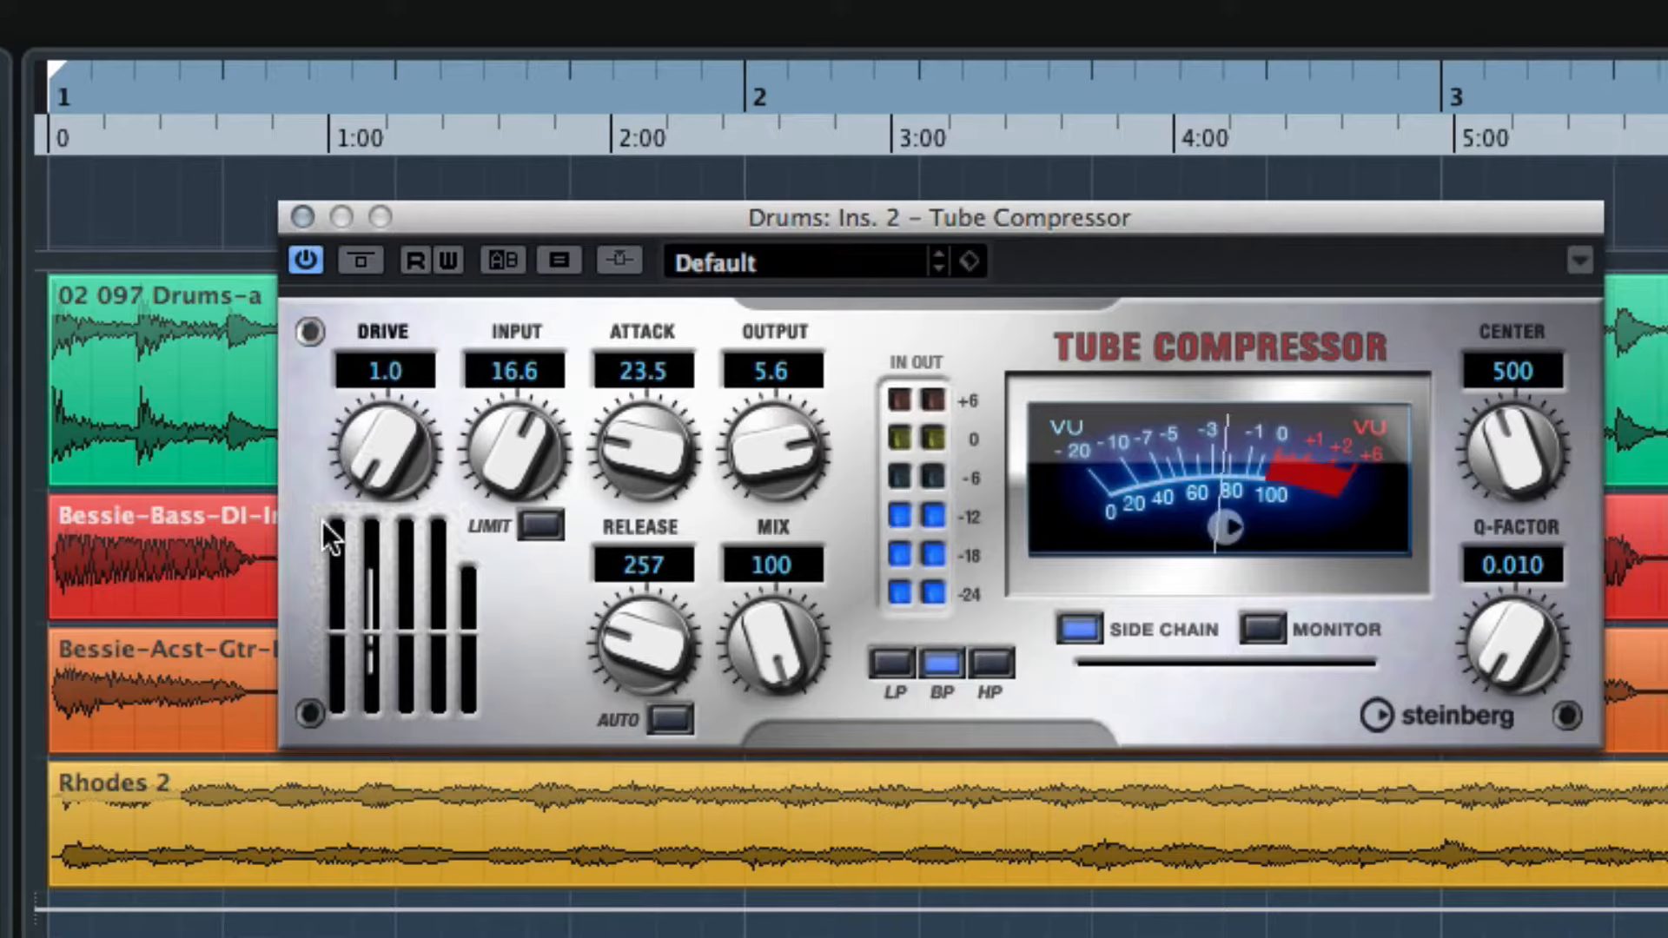
left_click_drag(314, 401, 337, 290)
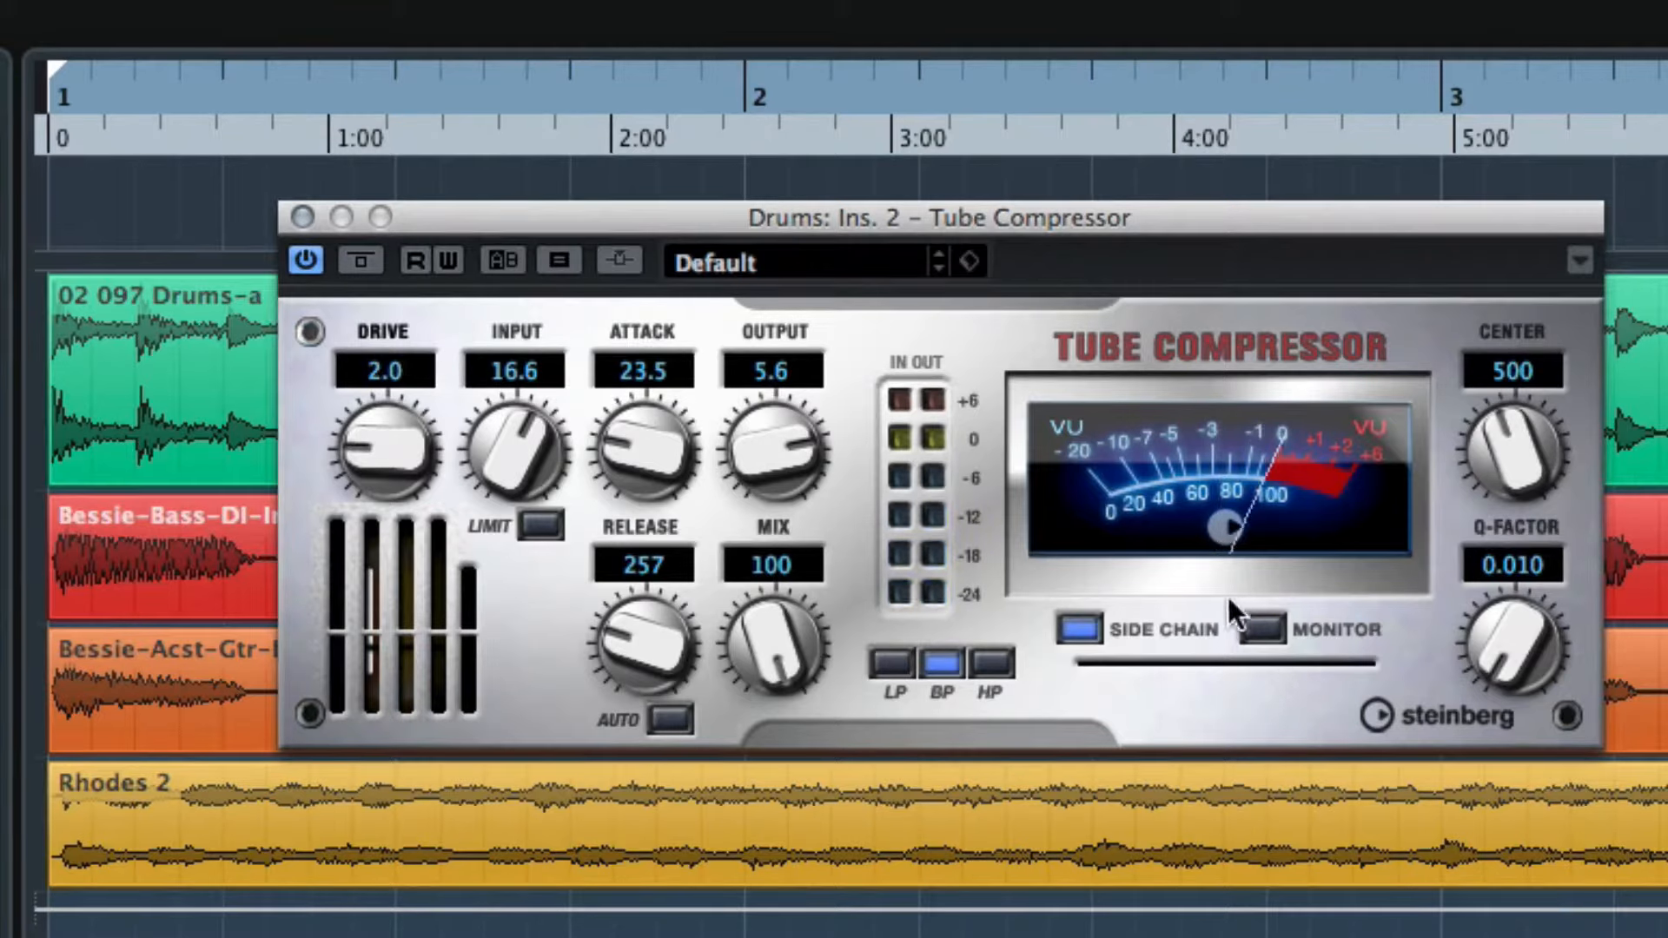
Step: Monitor the side-chain signal and set its filter to high-pass with Center 1457 and Q-Factor 1.459
left_click(1258, 627)
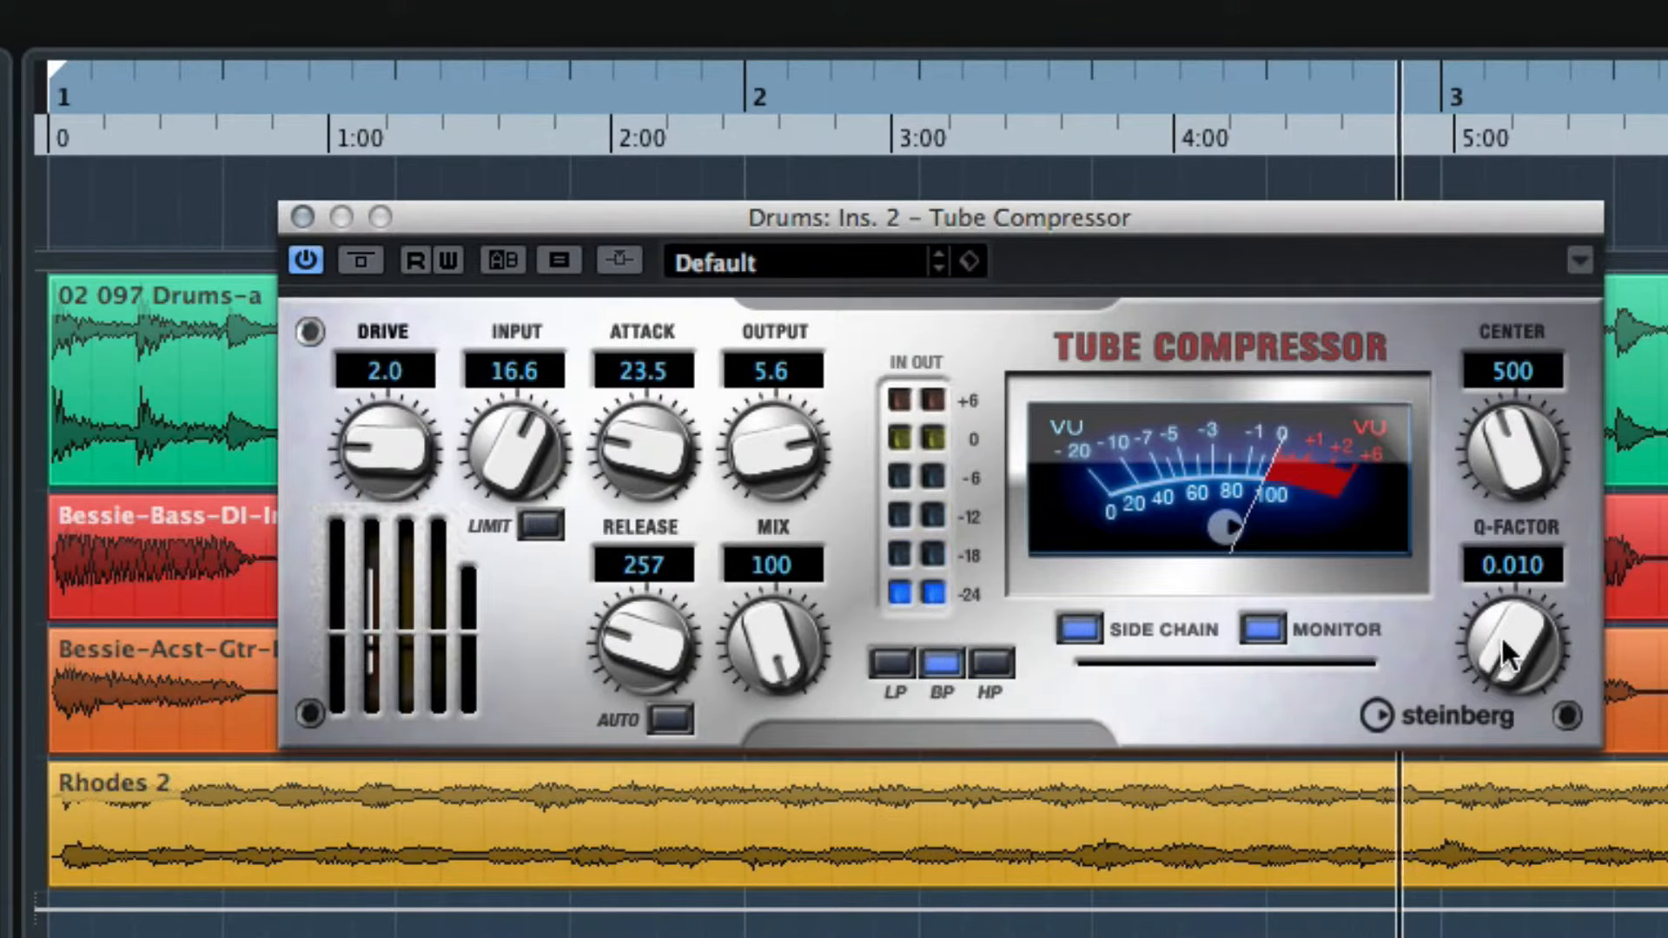
left_click_drag(1517, 649, 1480, 362)
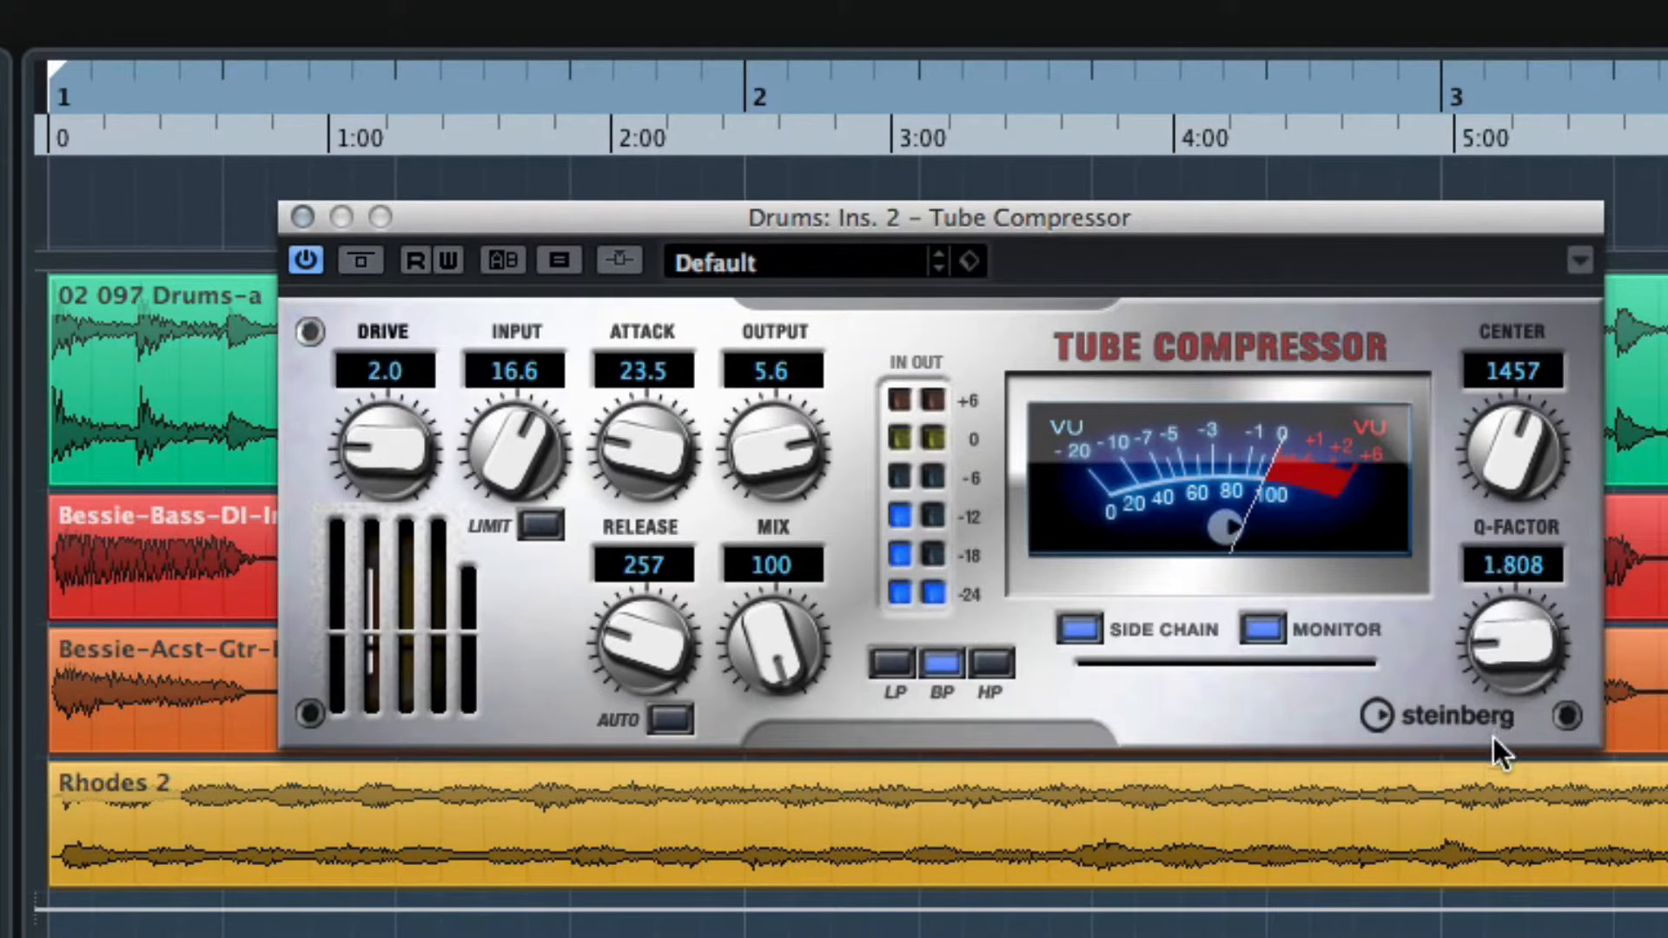
left_click_drag(1493, 736, 1493, 748)
left_click(1188, 867)
key("period")
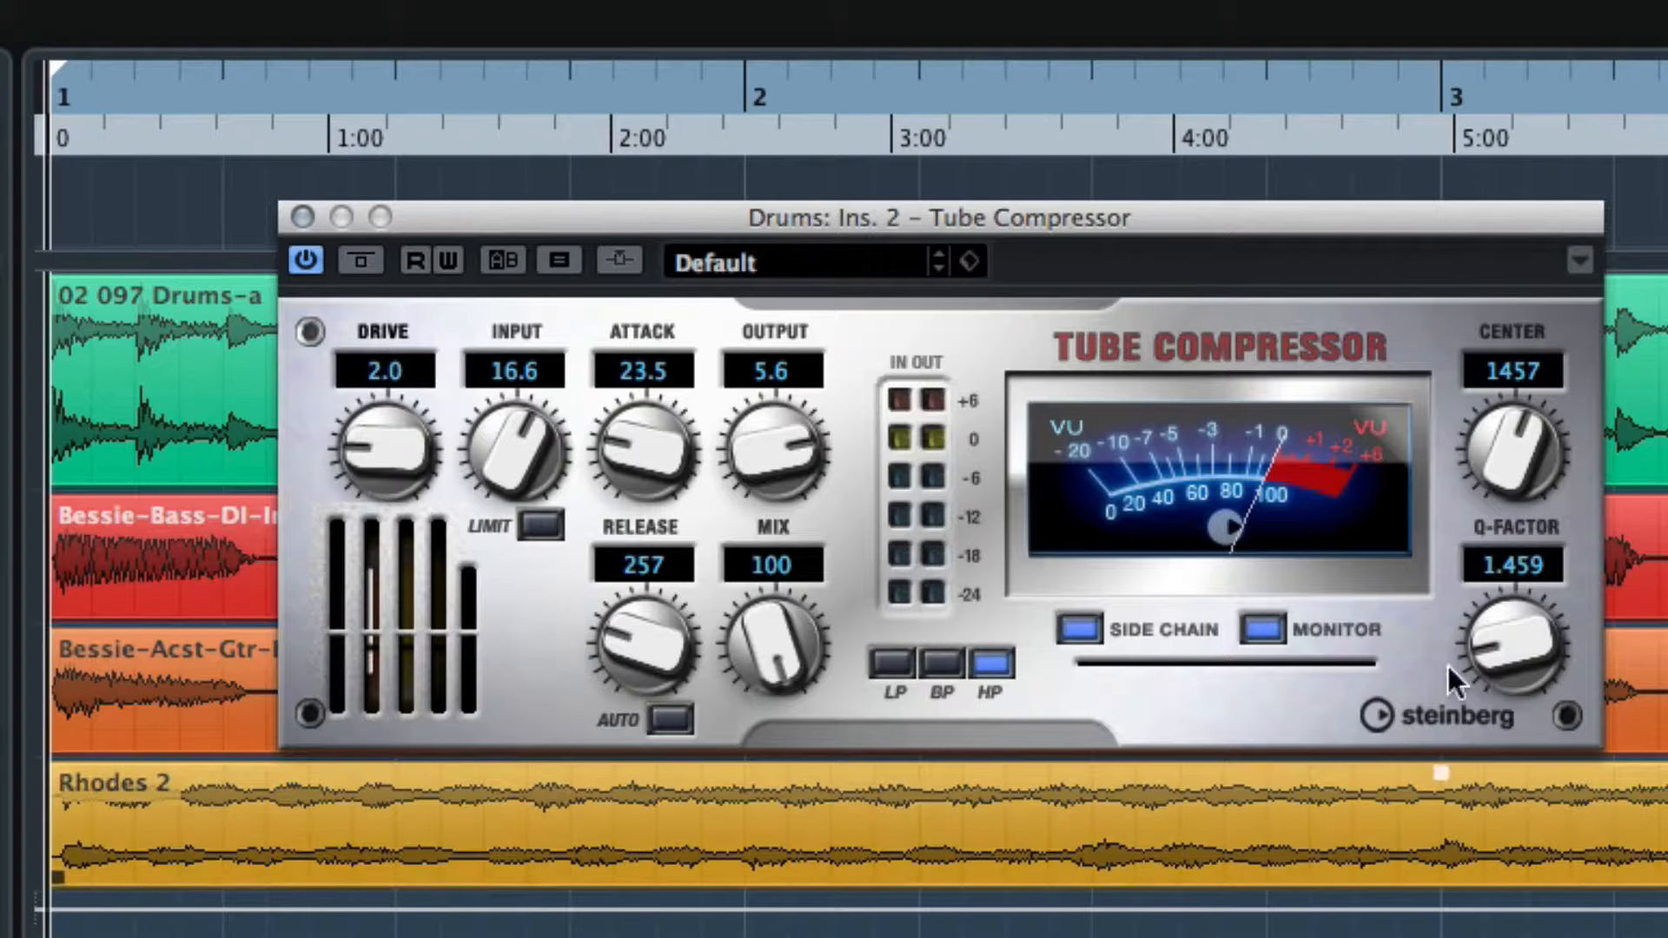
Step: Set the side-chain filter's Center to 260 and resume playback of the drums
left_click_drag(1509, 510, 1508, 499)
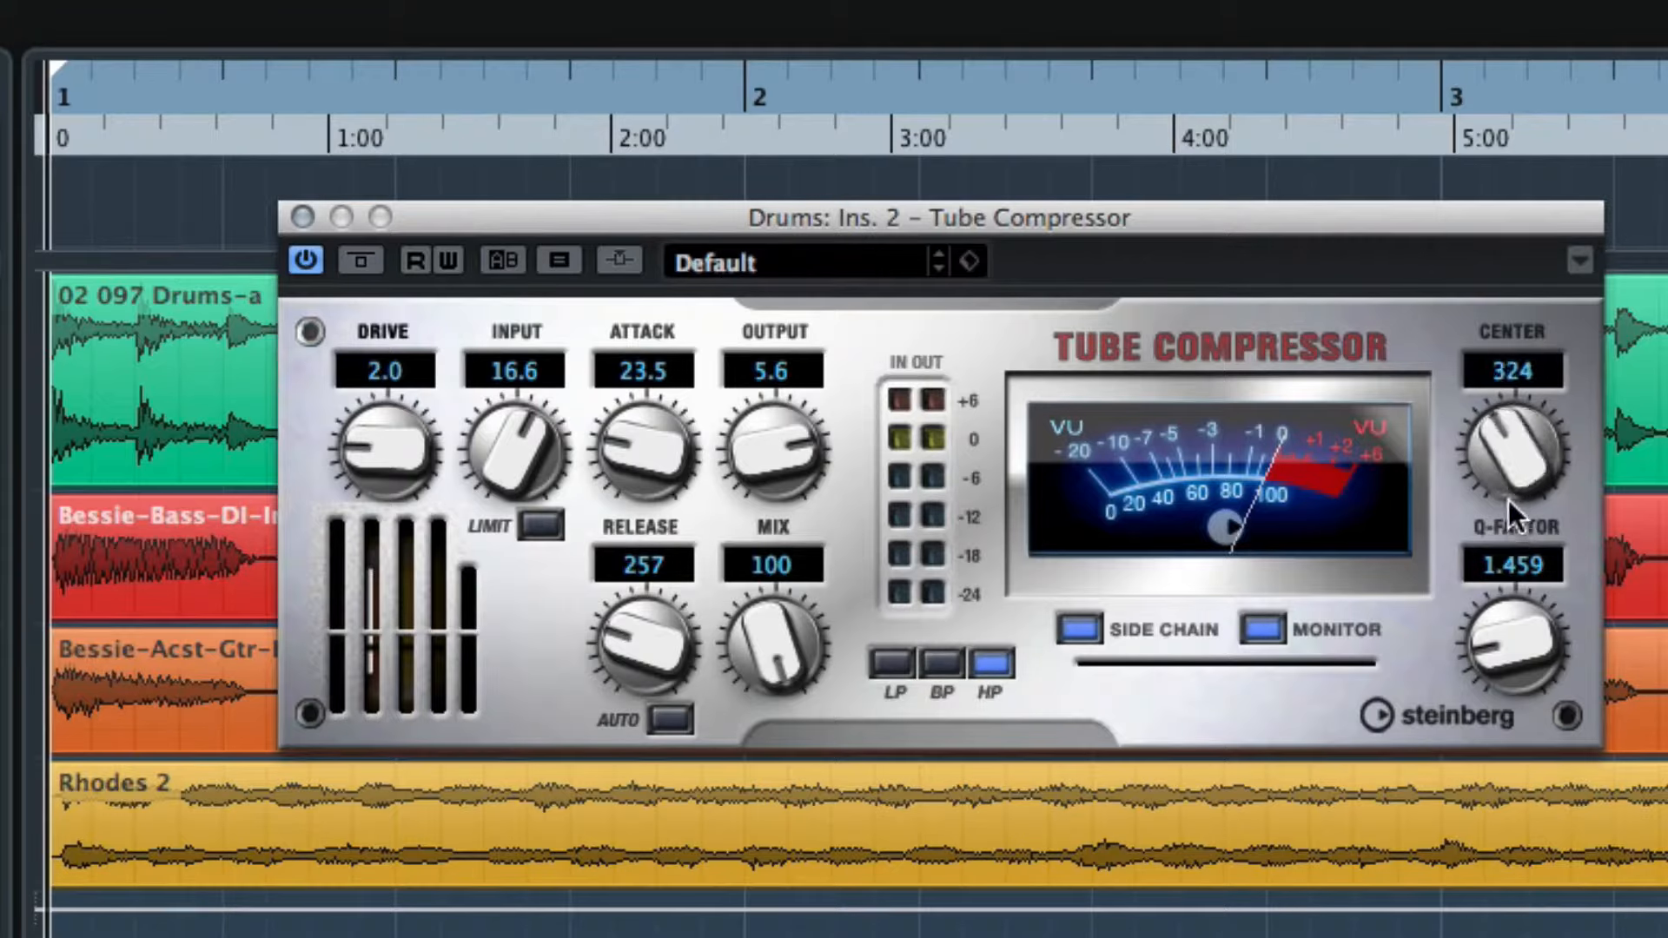
left_click(1538, 372)
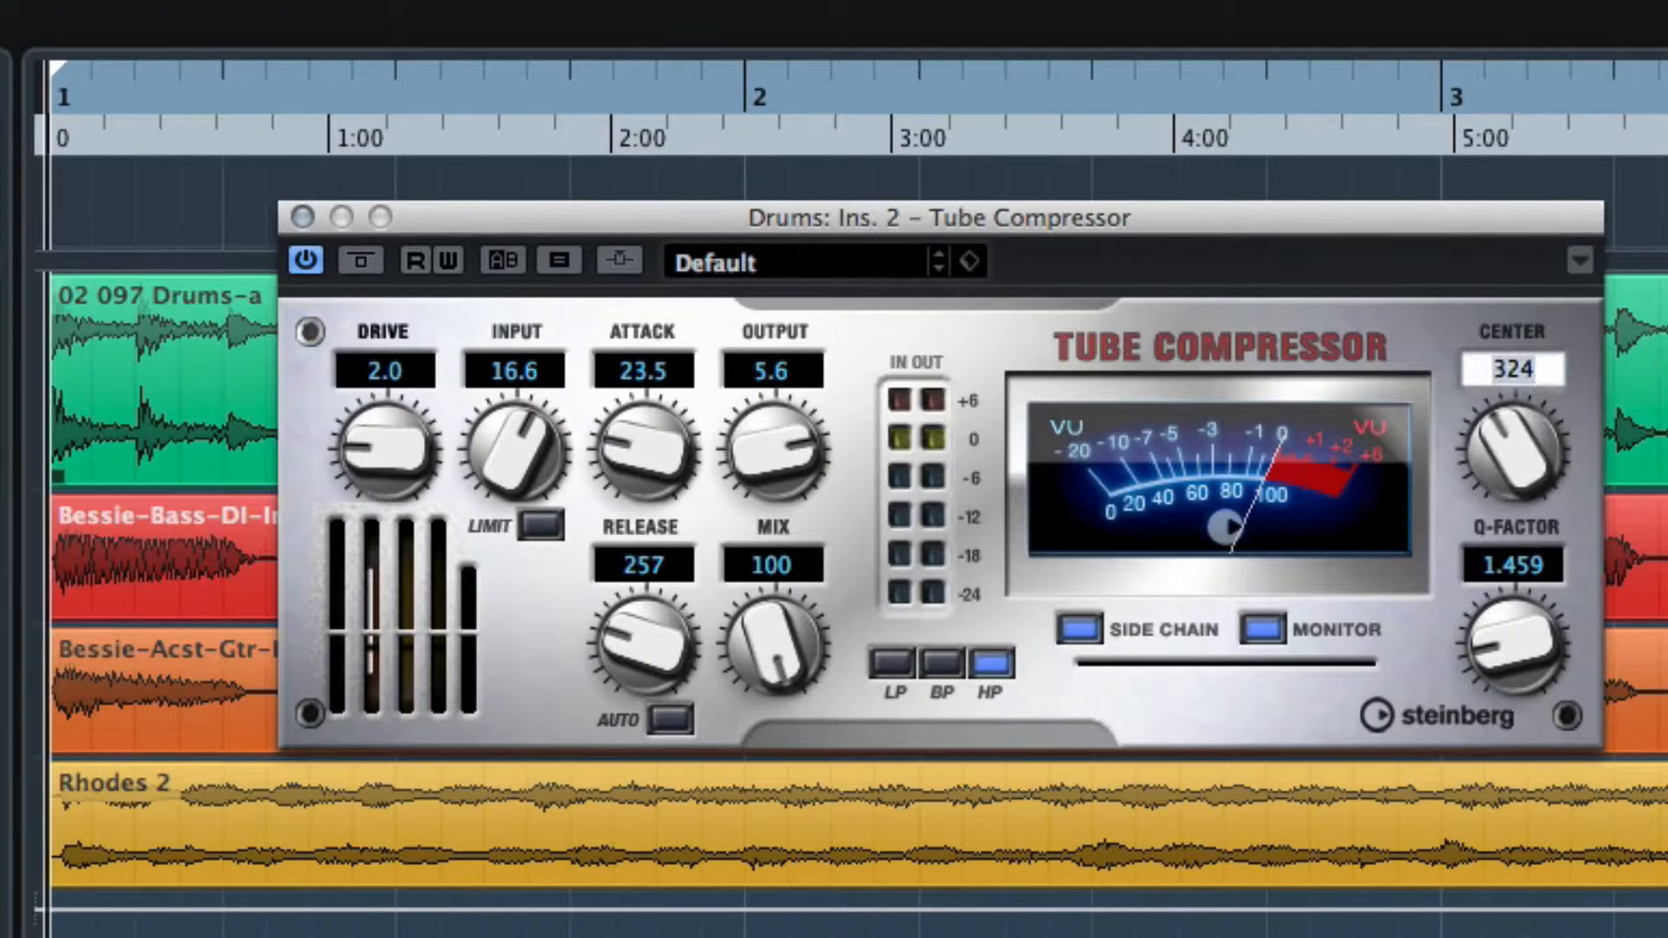
type("260")
key("Return")
key("space")
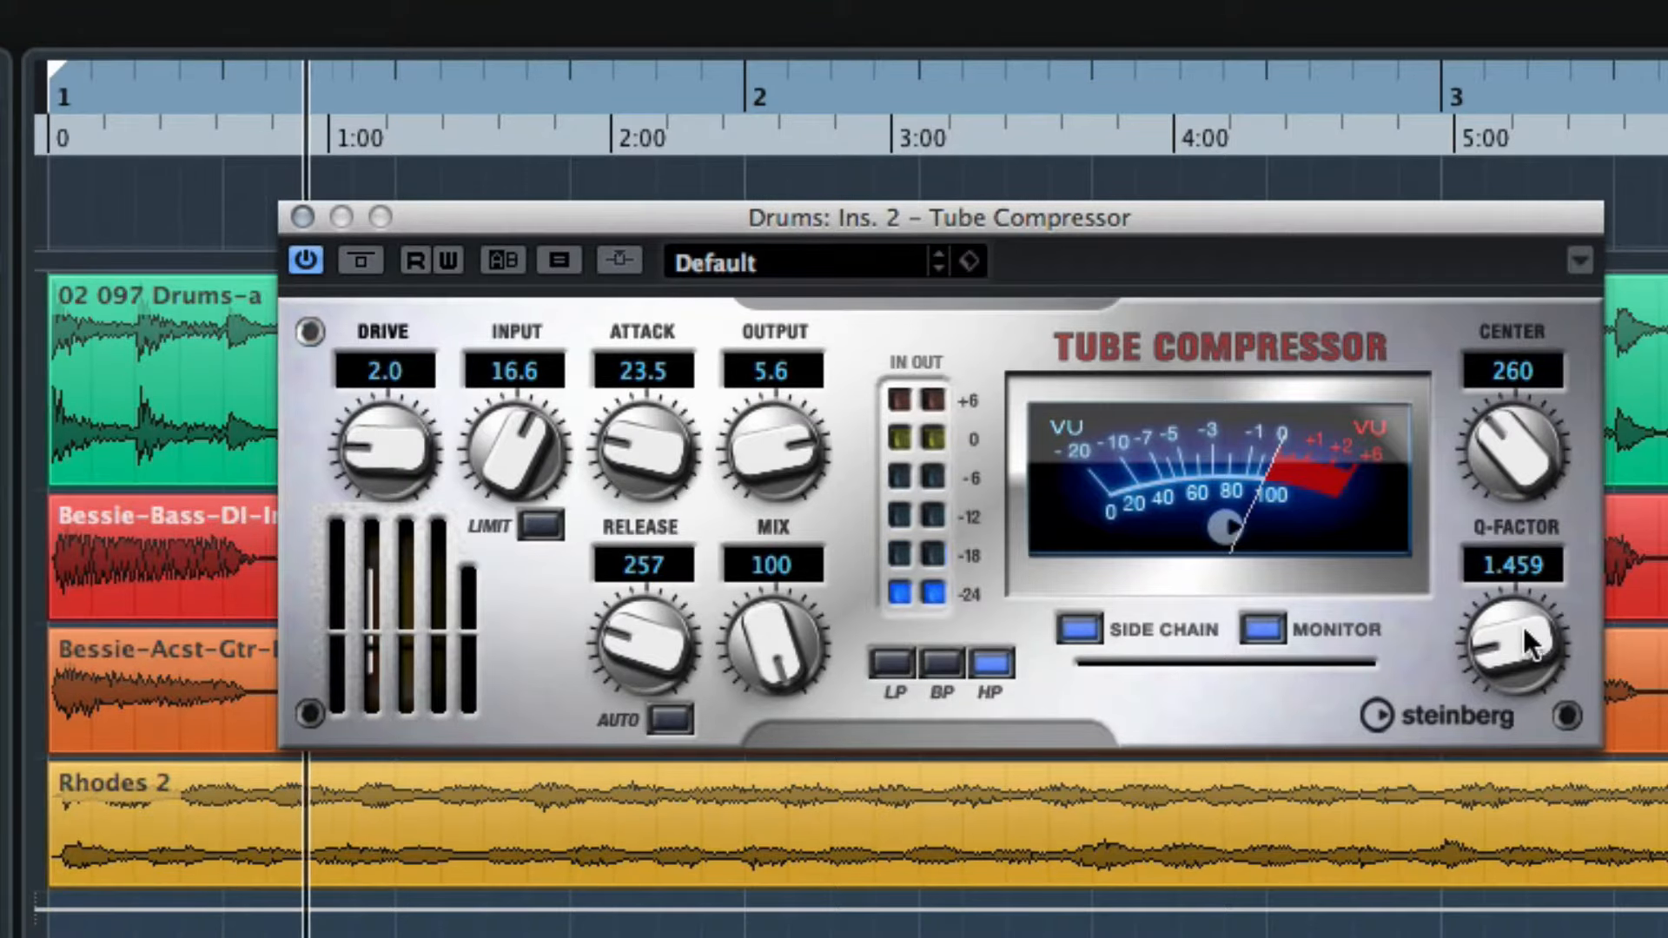
Step: Set the side-chain filter's Q-Factor to 0.010 and Center to 88, and the compressor's Input to 18.7
left_click_drag(1524, 627, 1499, 778)
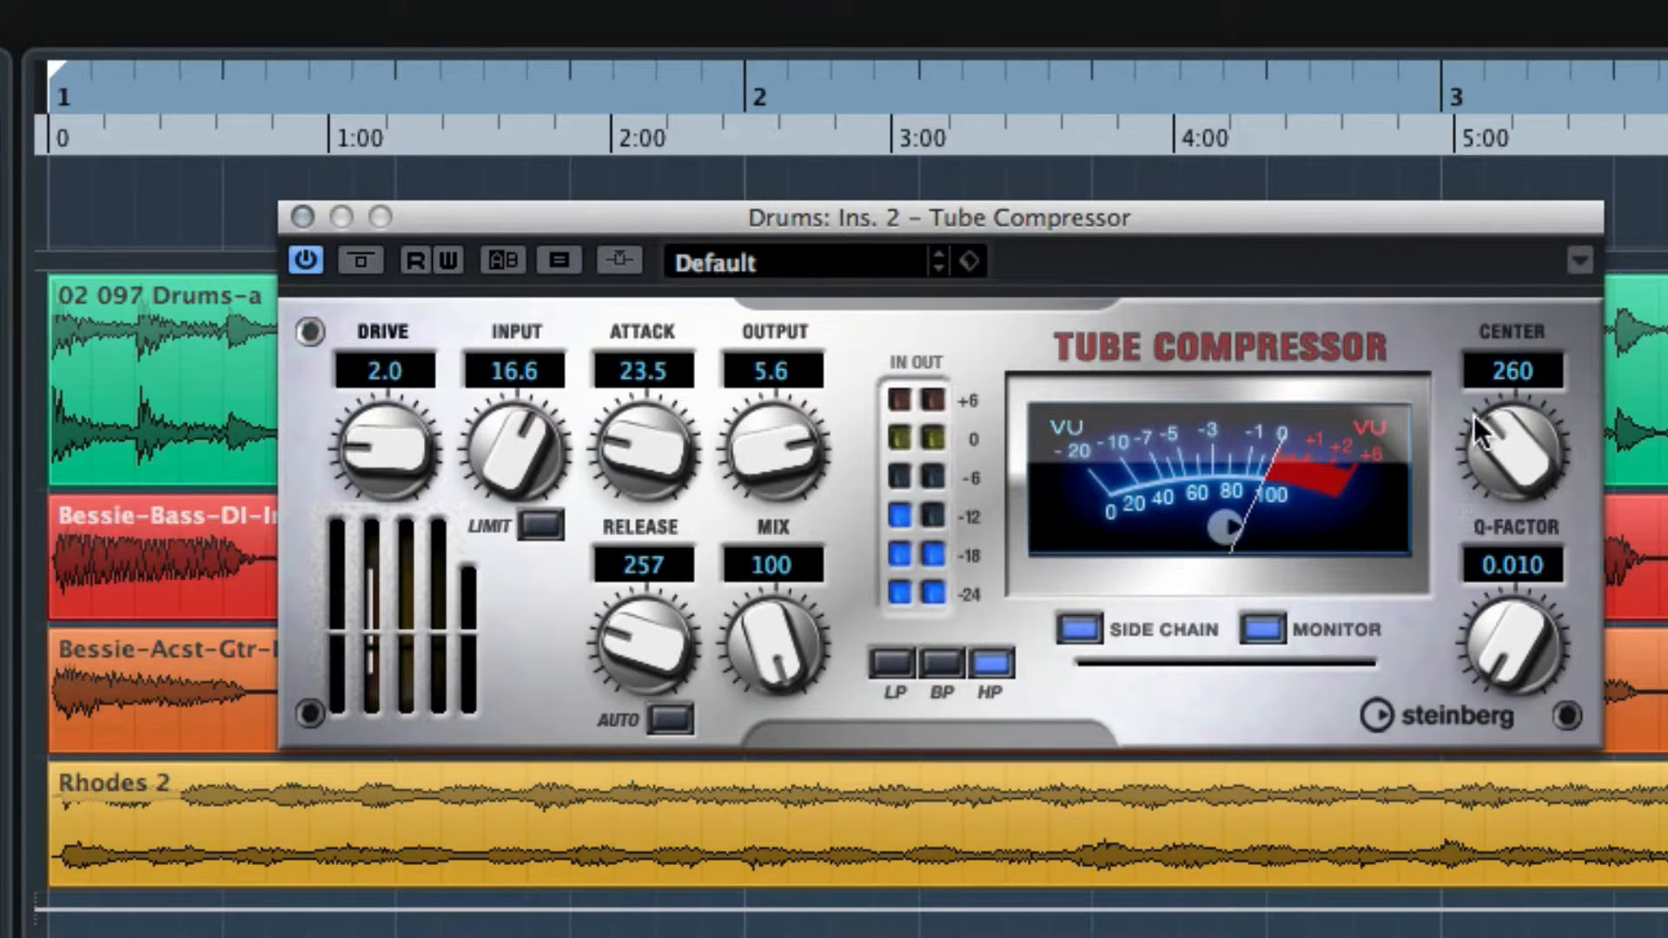
mouse_move(1473, 450)
left_mouse_down()
mouse_move(1467, 563)
mouse_move(1497, 466)
left_mouse_up()
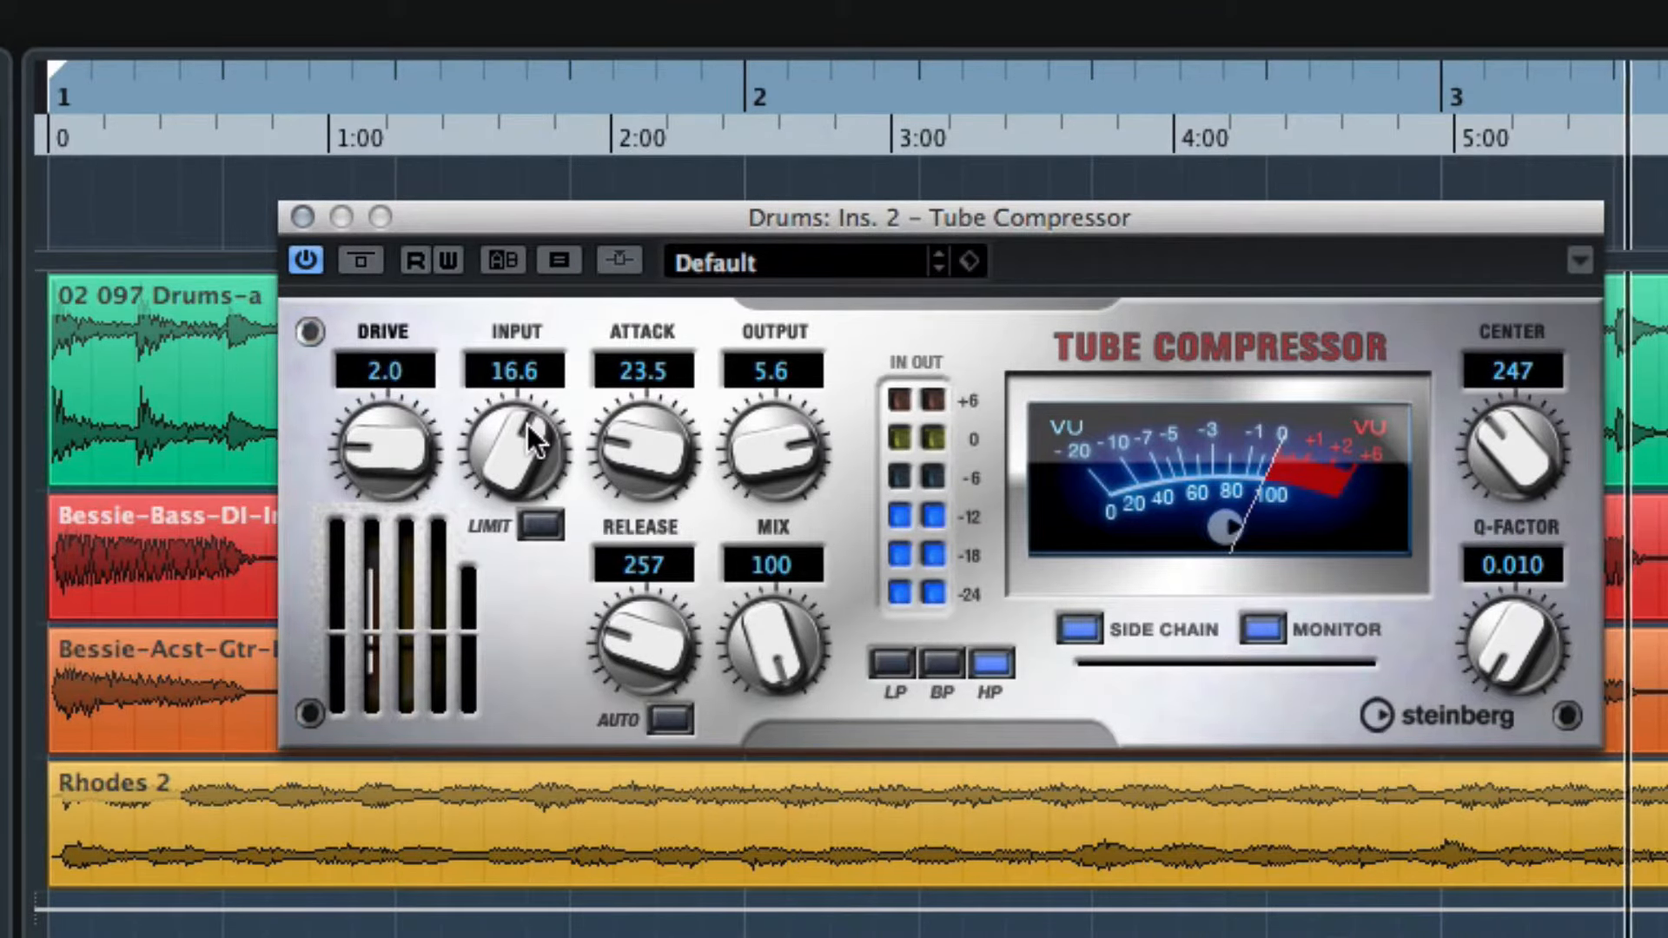
left_click_drag(528, 424, 523, 396)
left_click_drag(539, 301, 551, 435)
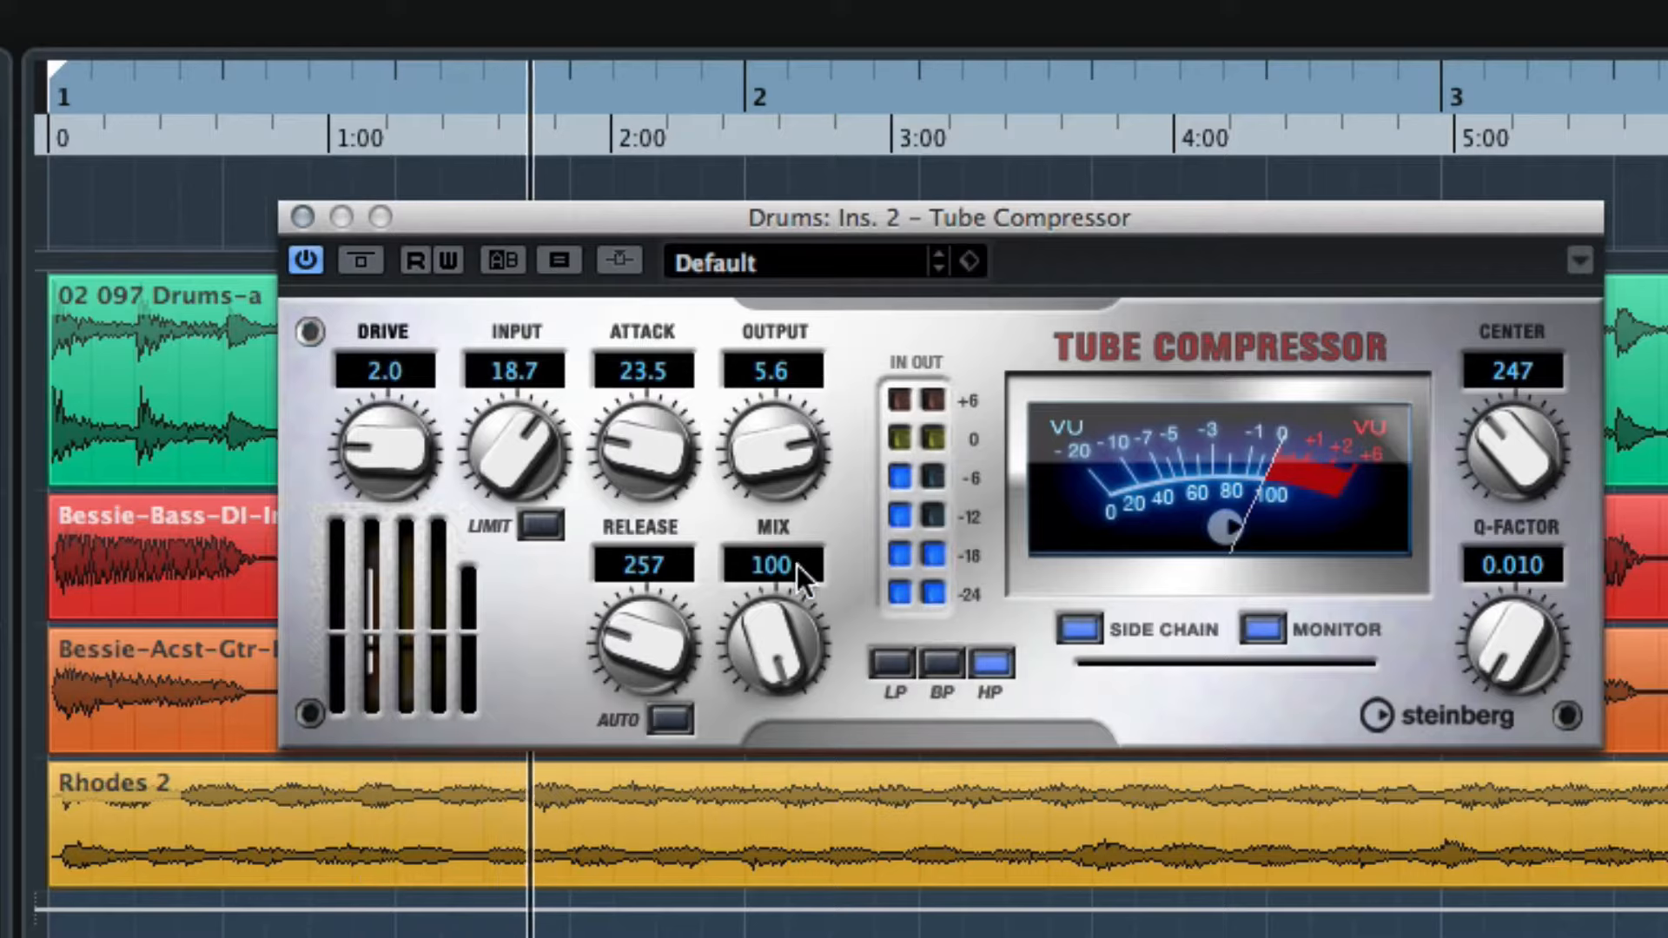
left_click_drag(1504, 448, 1499, 488)
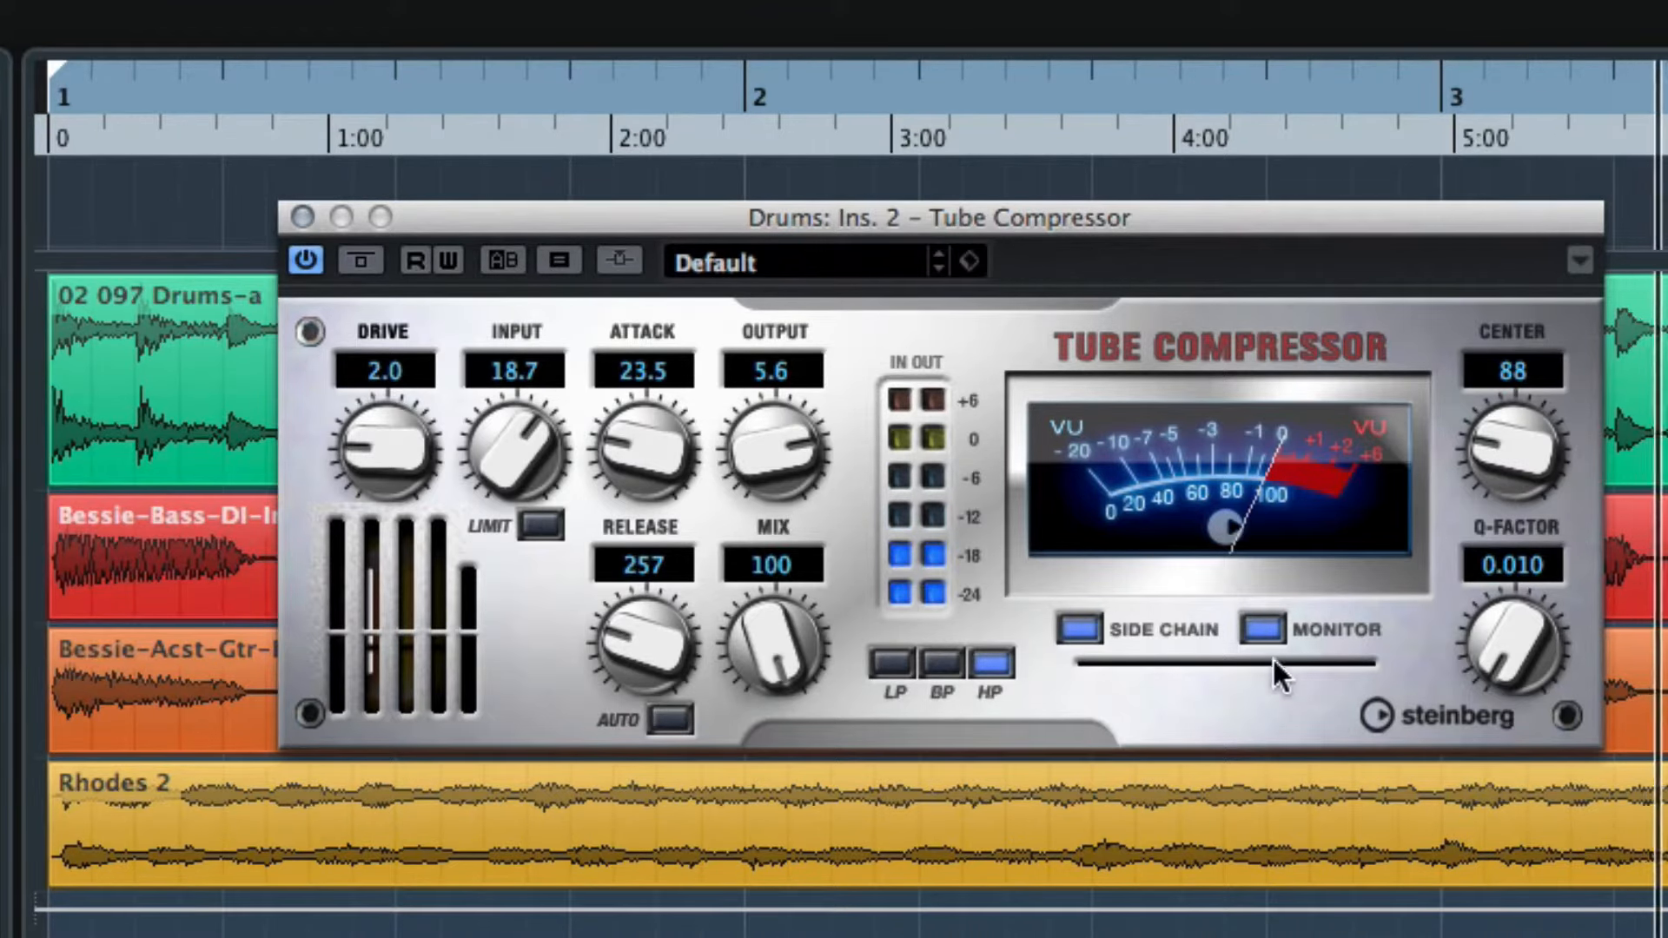
Step: Disable the compressor's internal side chain and set the Input to 15.8
left_click(1078, 626)
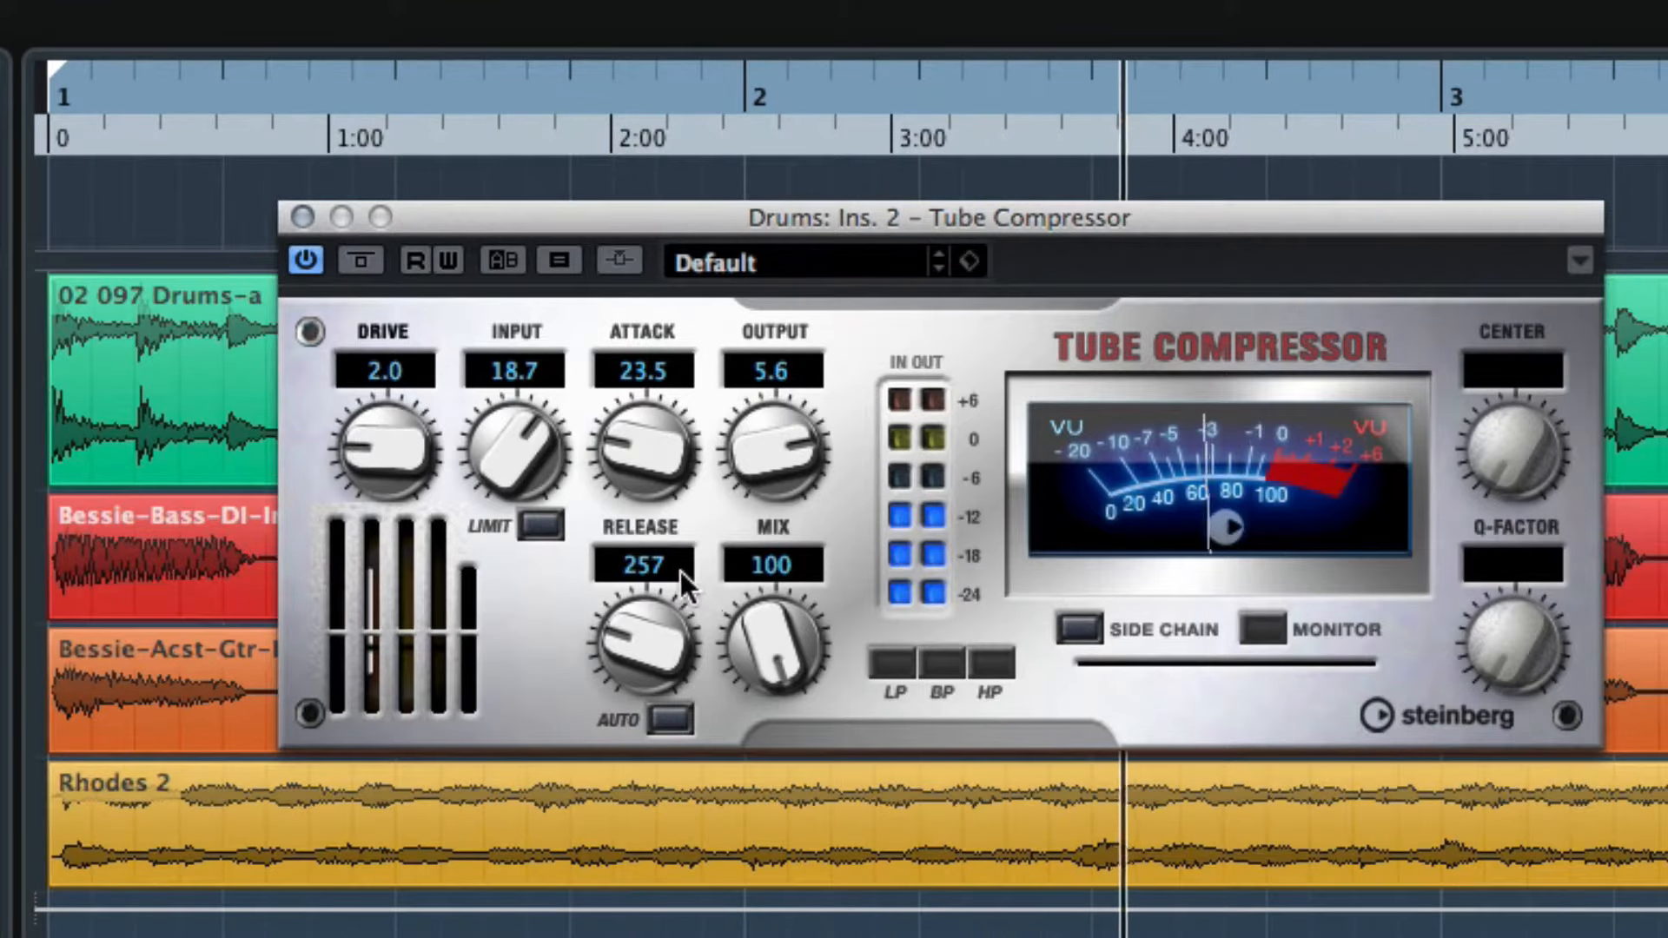
mouse_move(528, 440)
left_mouse_down()
mouse_move(516, 482)
mouse_move(518, 466)
left_mouse_up()
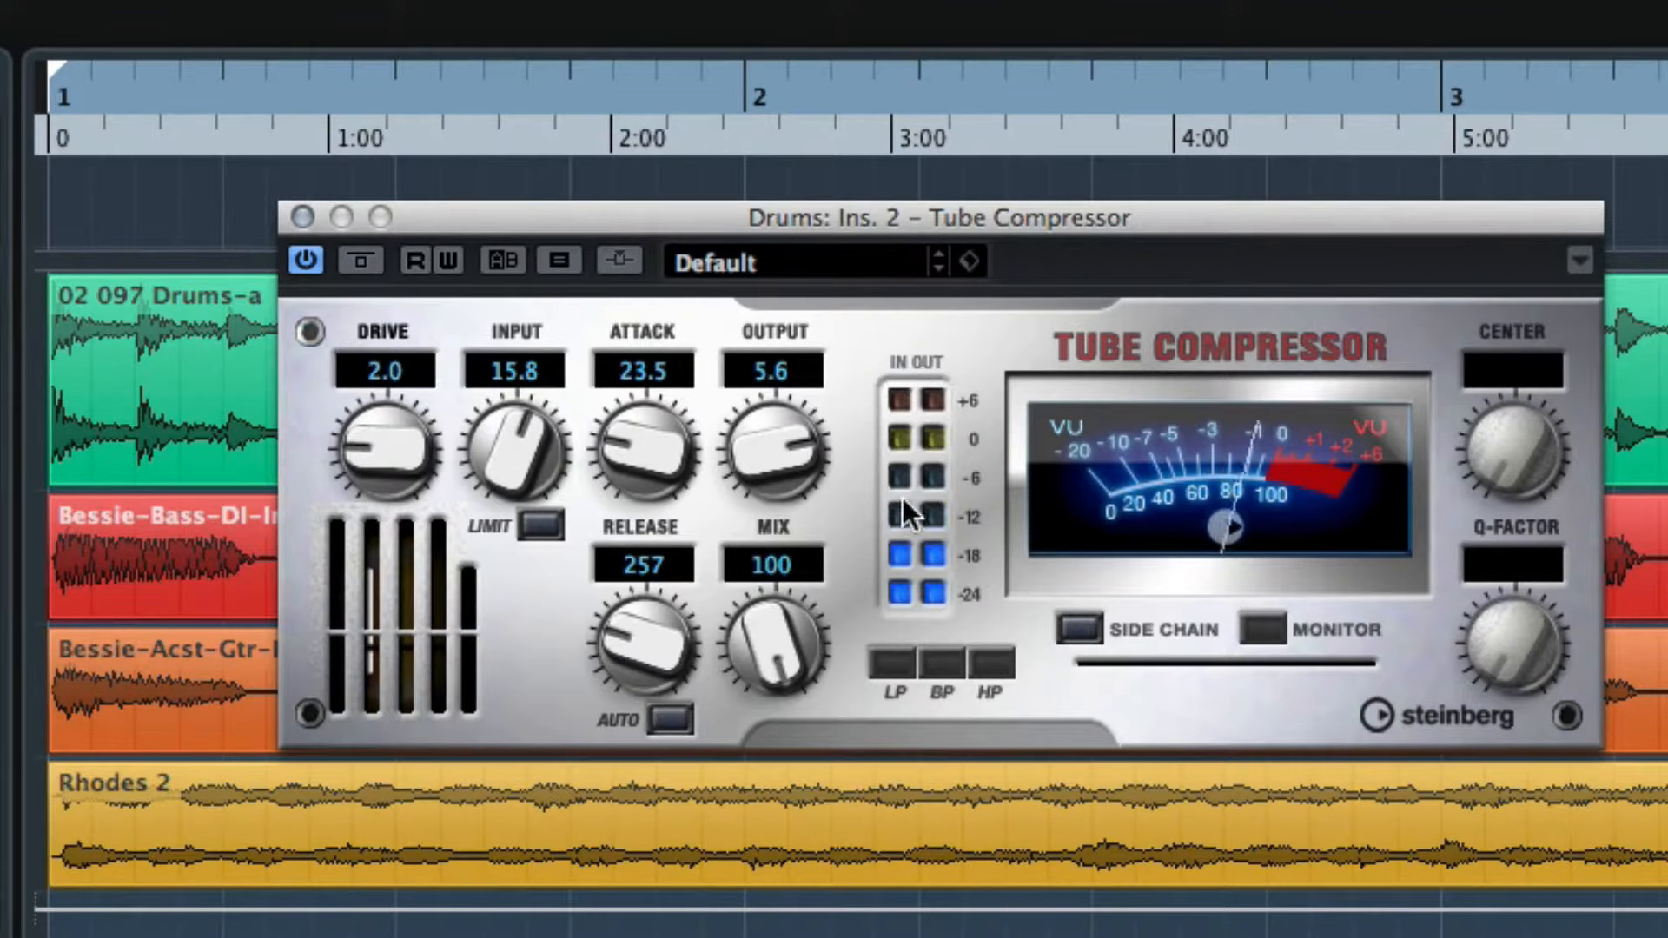
Step: Compare the drums with Limit mode on and off, and leave Limit enabled
left_click(540, 524)
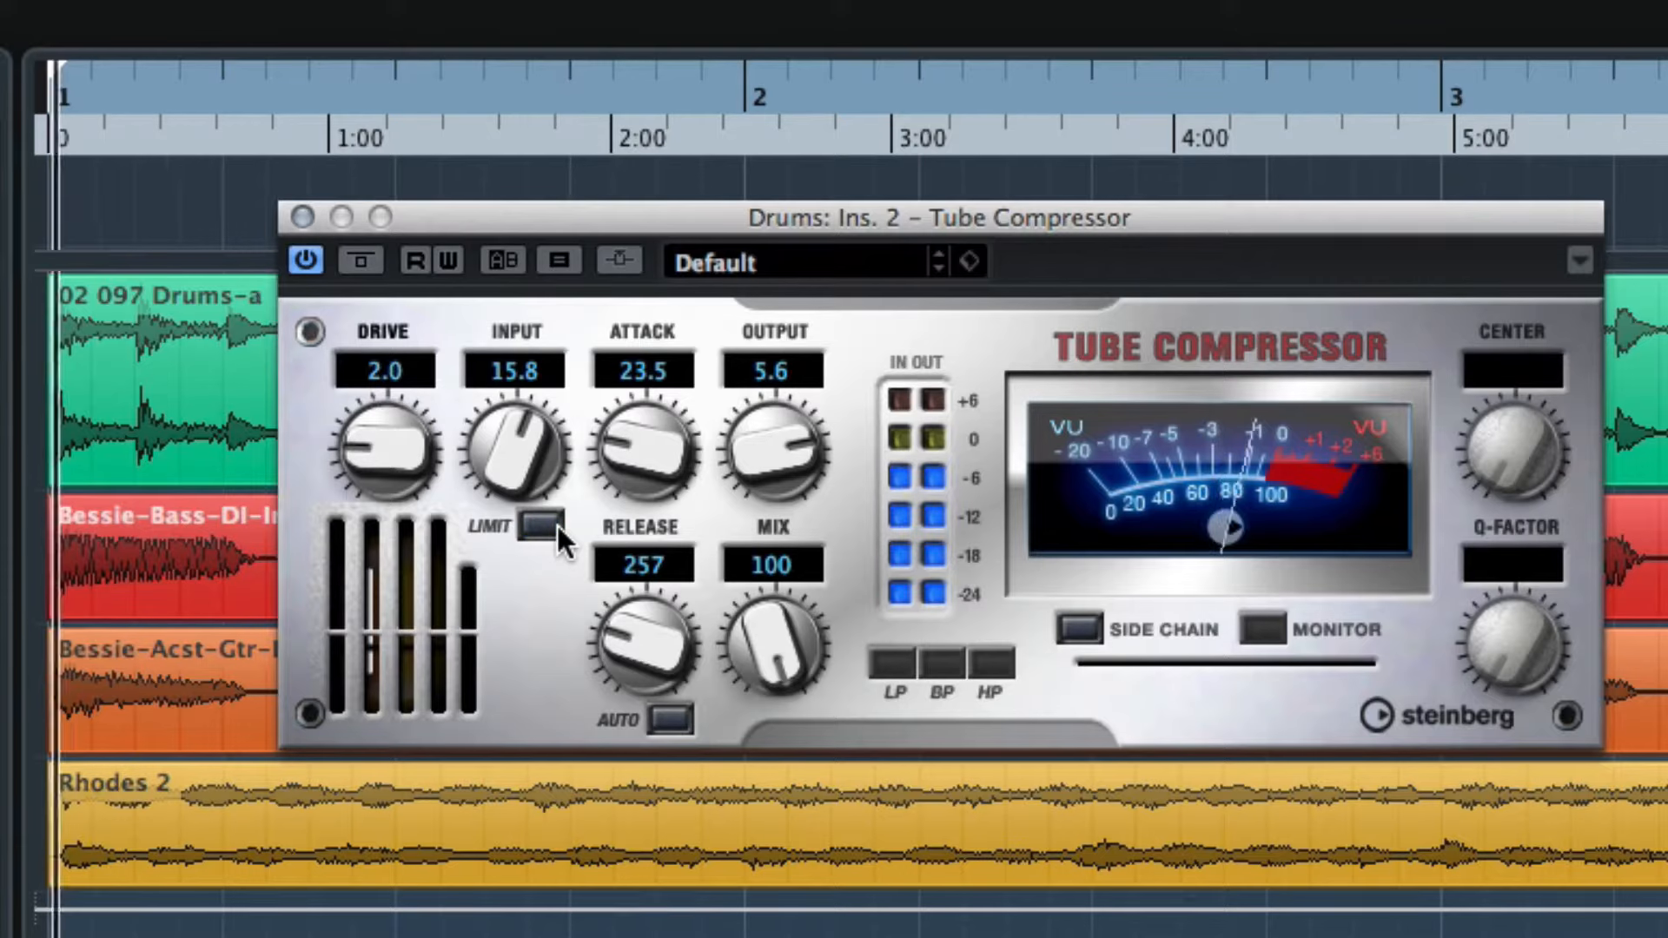
left_click(556, 525)
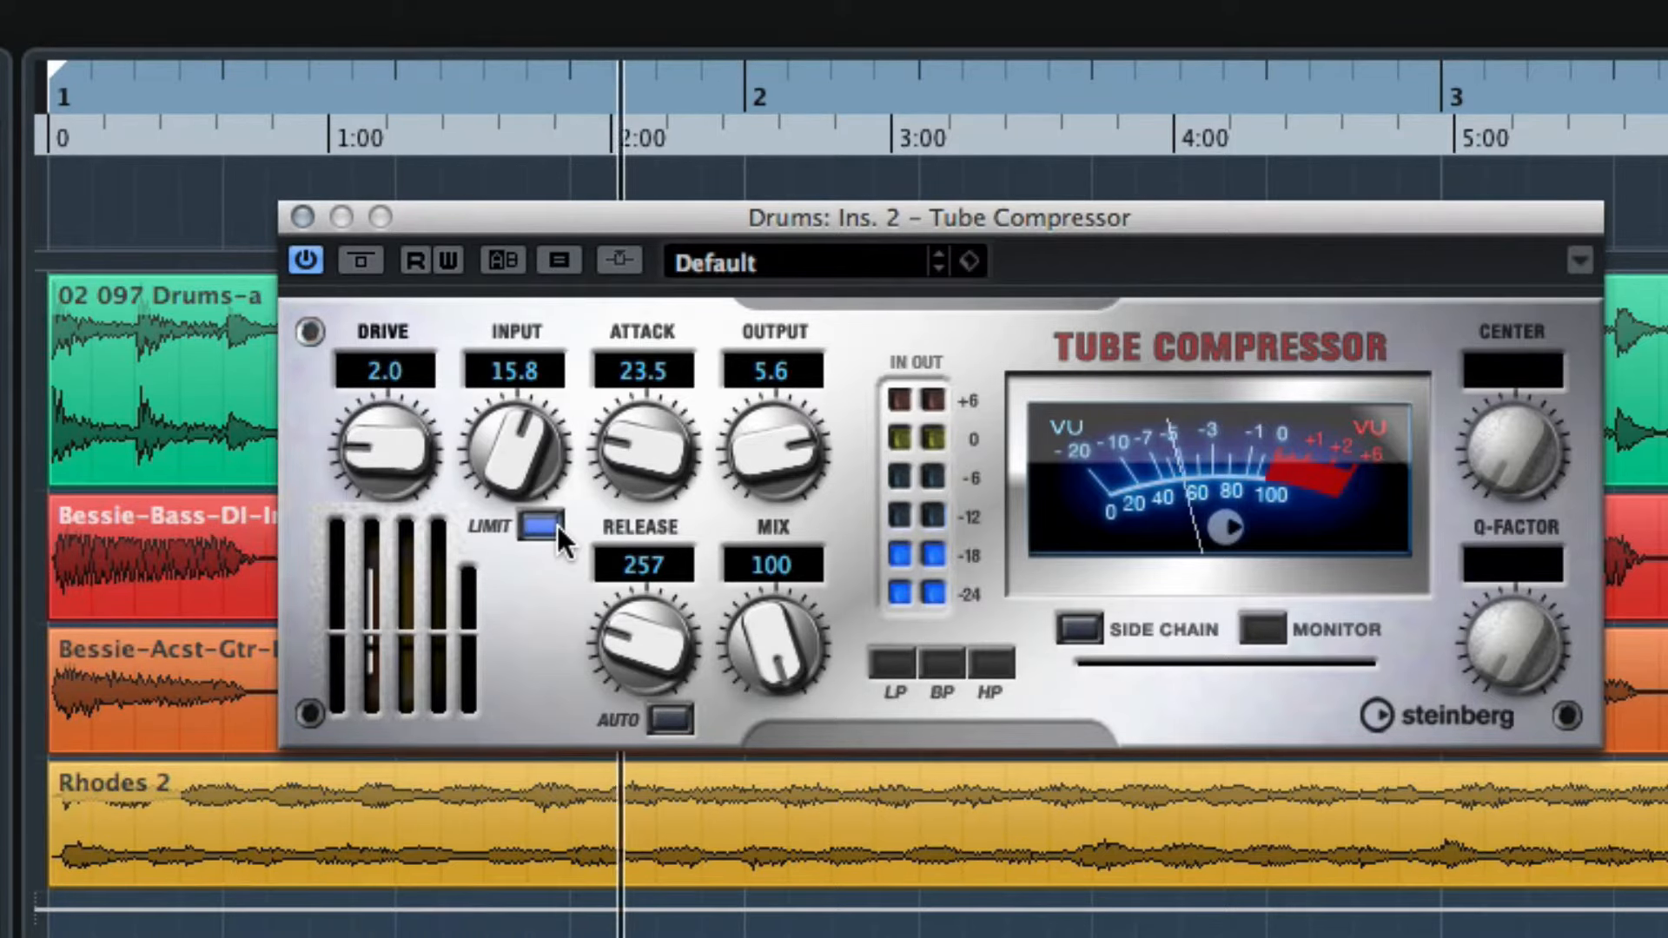
left_click(556, 525)
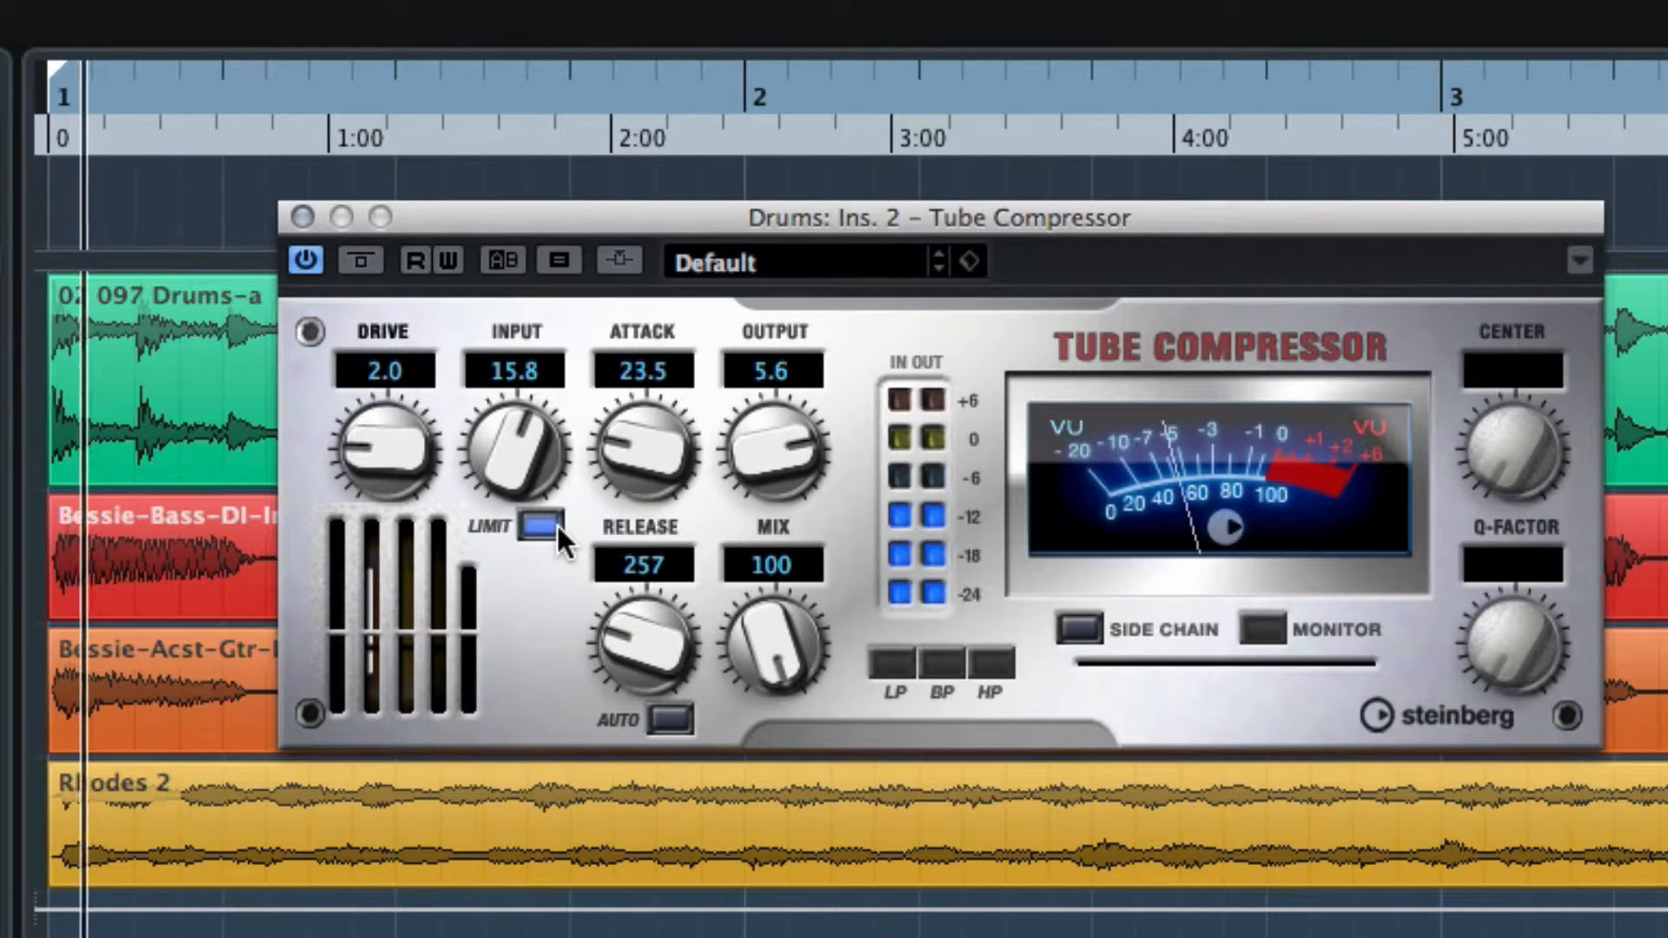
left_click(556, 525)
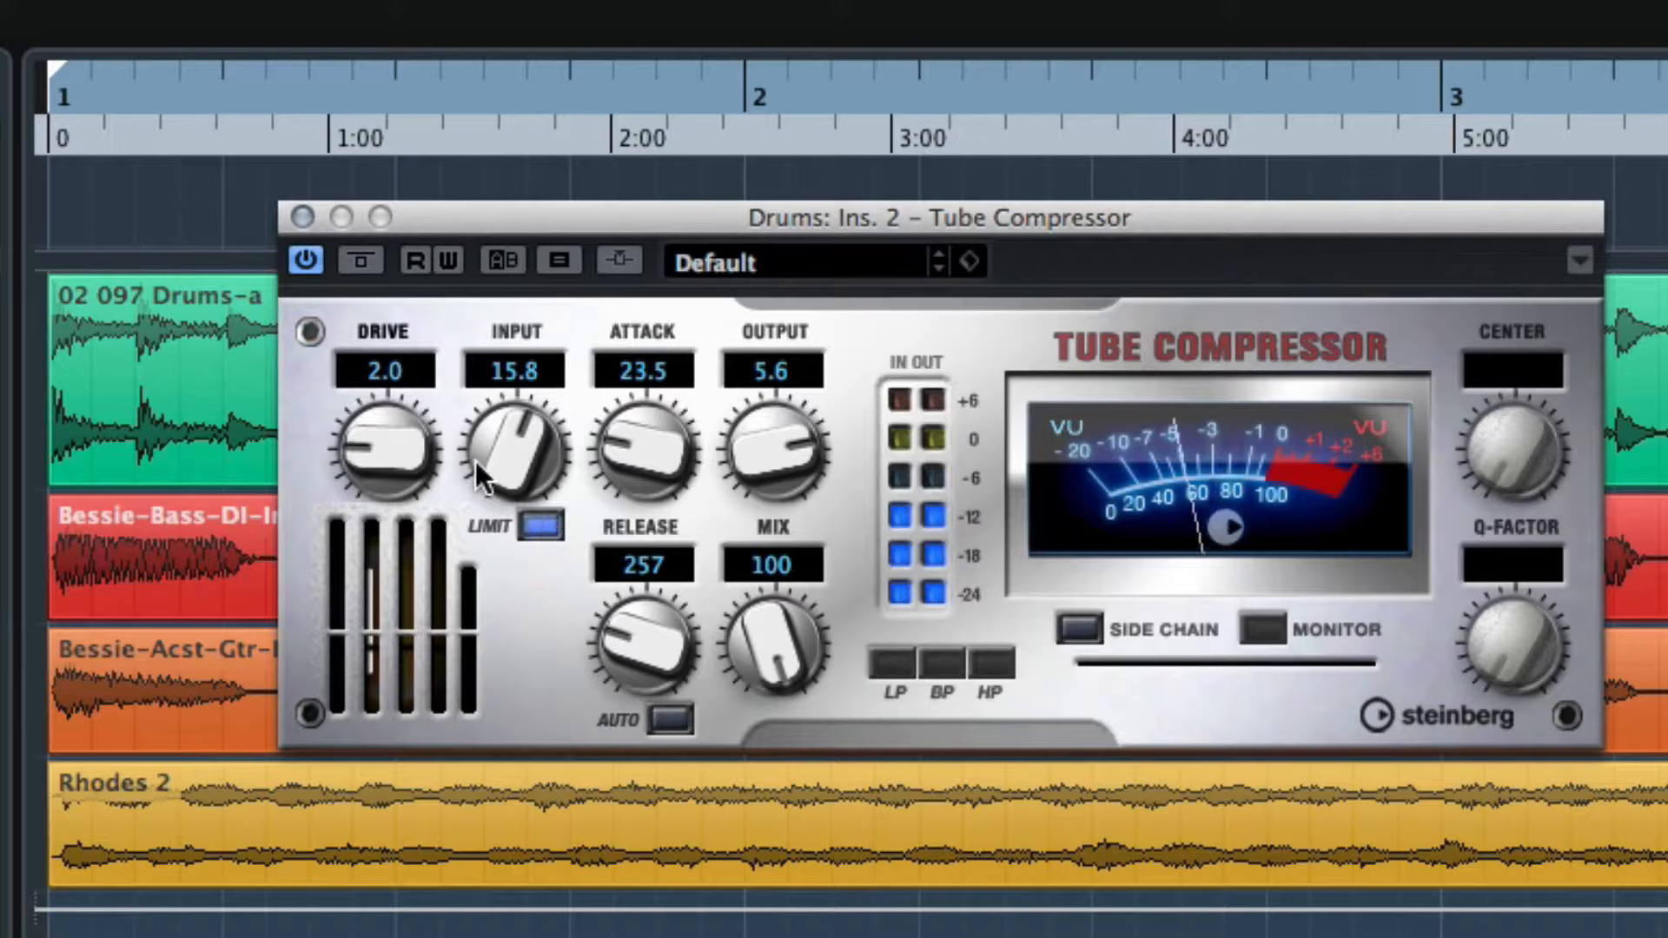
Step: Set the compressor's Input to 20.5 and Output to 8.0, and blend the Mix to 41 after trying it at 0
left_click_drag(837, 484, 835, 480)
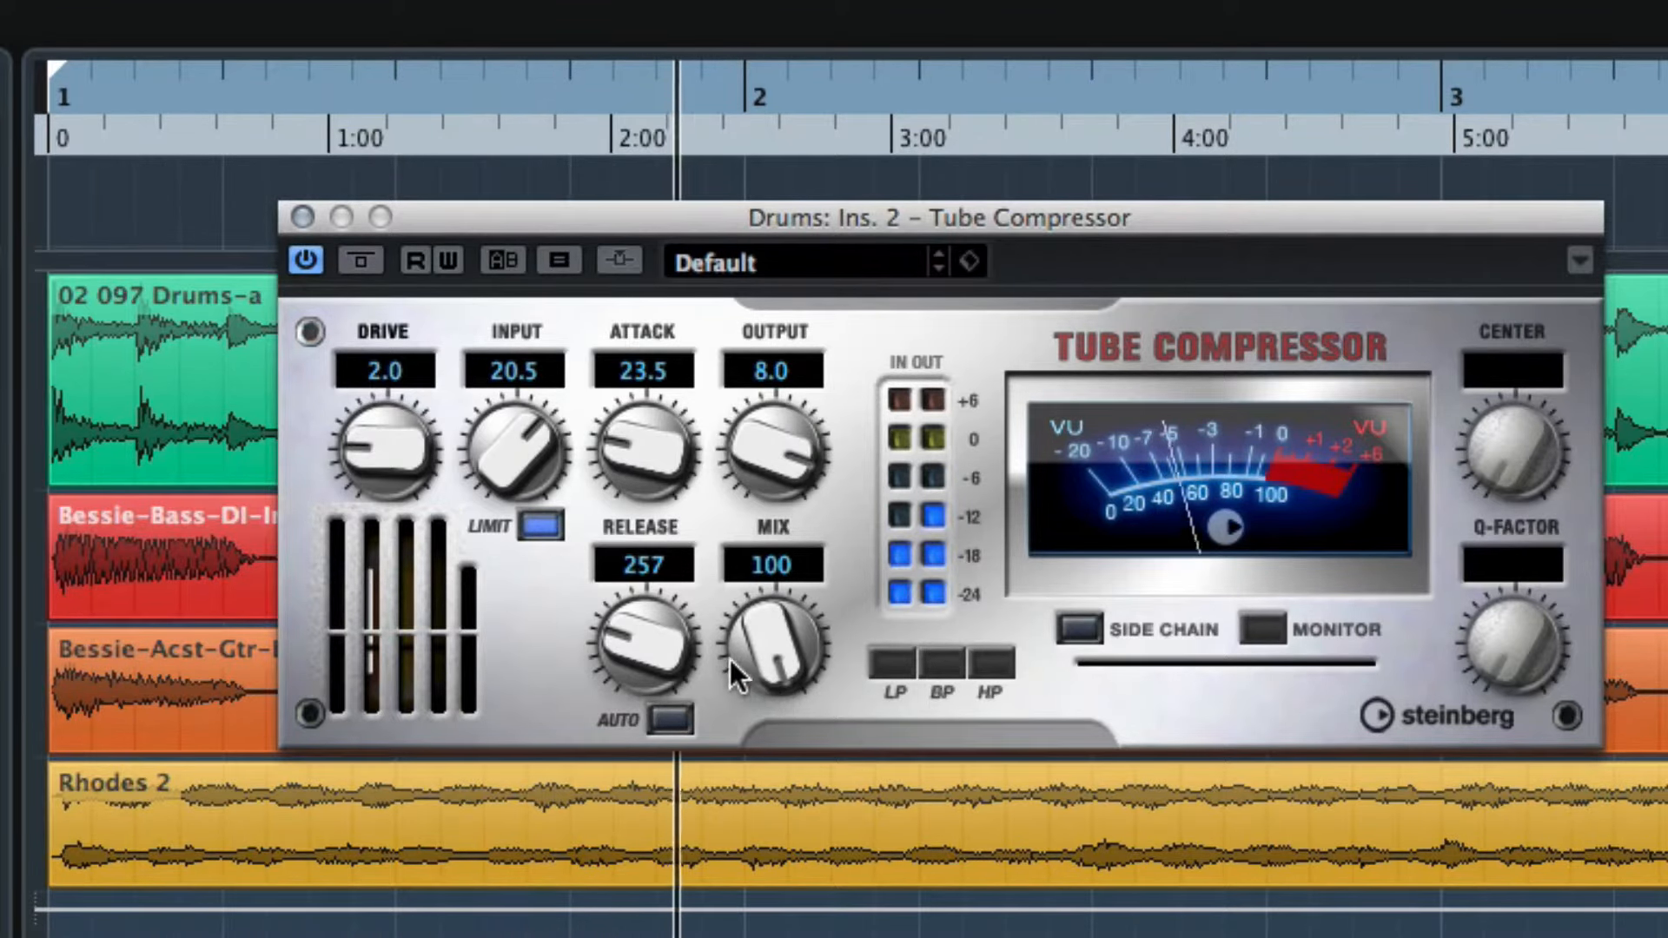
left_click_drag(775, 601, 774, 677)
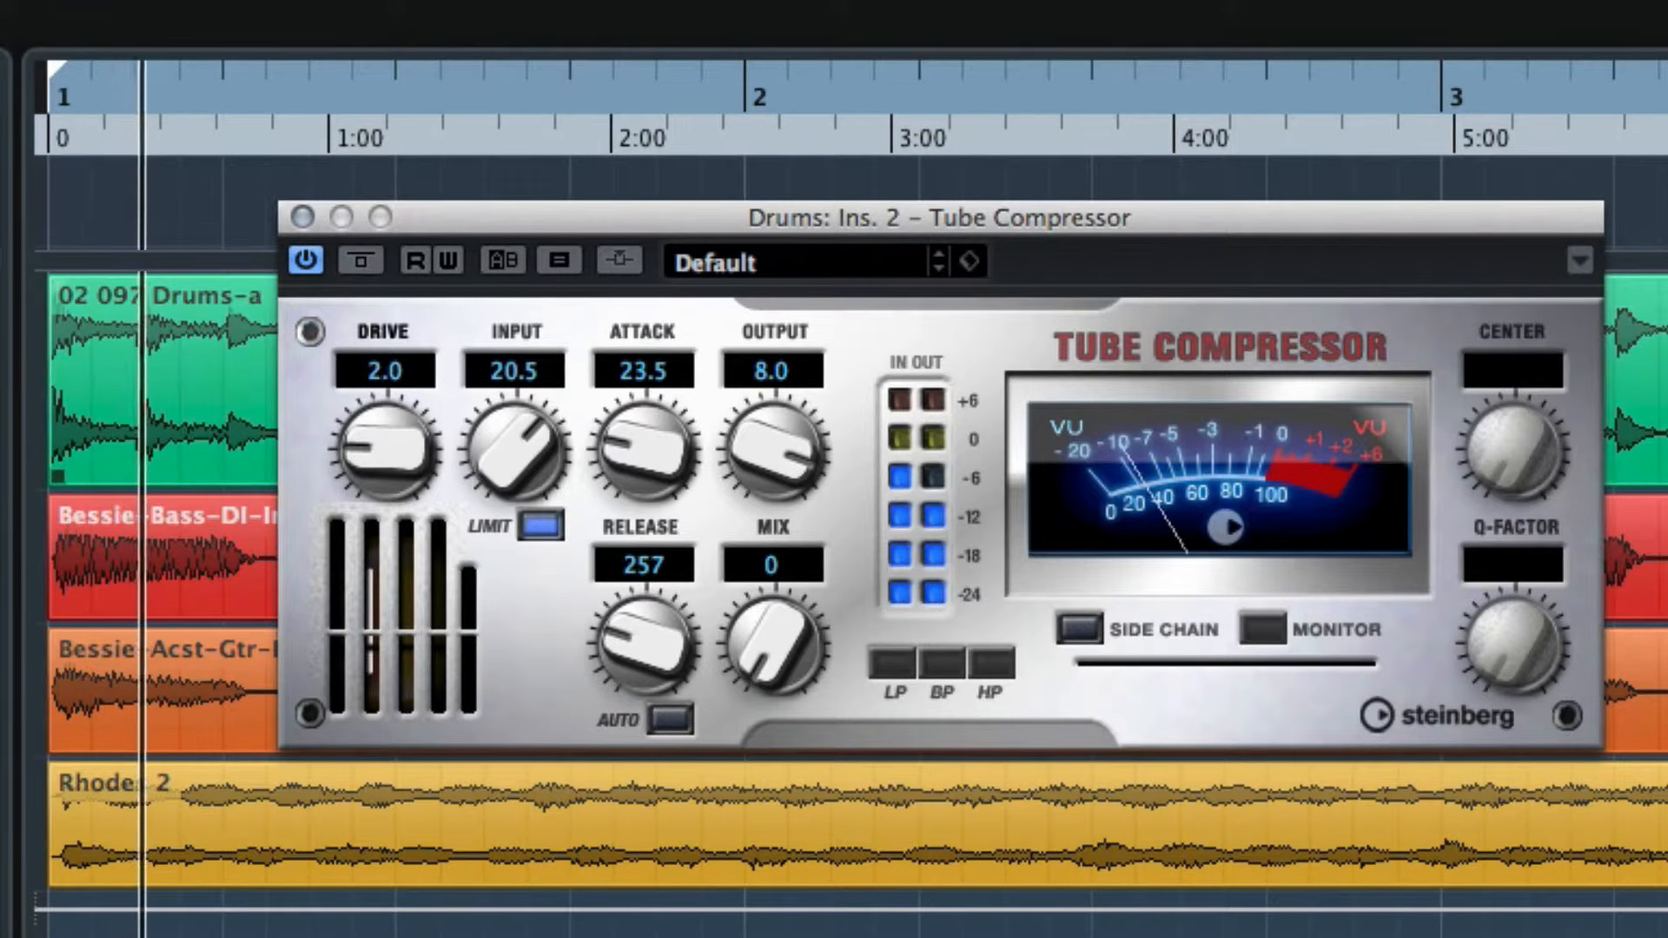
left_click_drag(773, 643, 805, 475)
left_click_drag(801, 620, 799, 647)
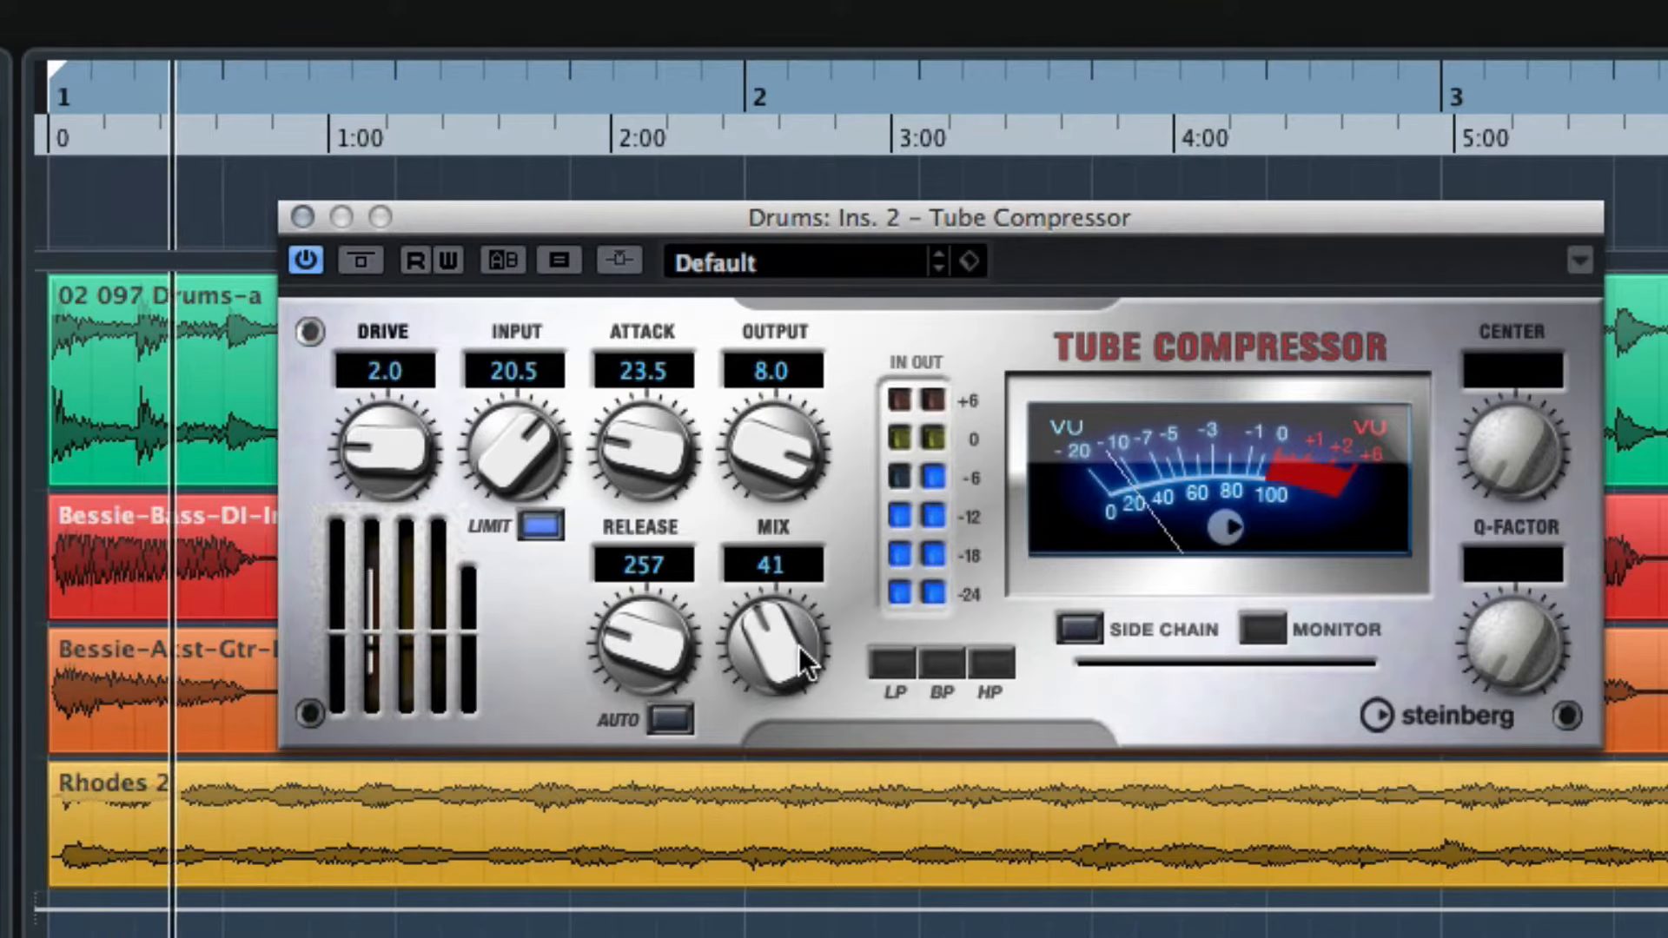
Step: Set the compressor's Input to 13.7 and Mix to 39, reset Output to 0.0, and compare with the plug-in bypassed
left_click_drag(512, 442, 513, 481)
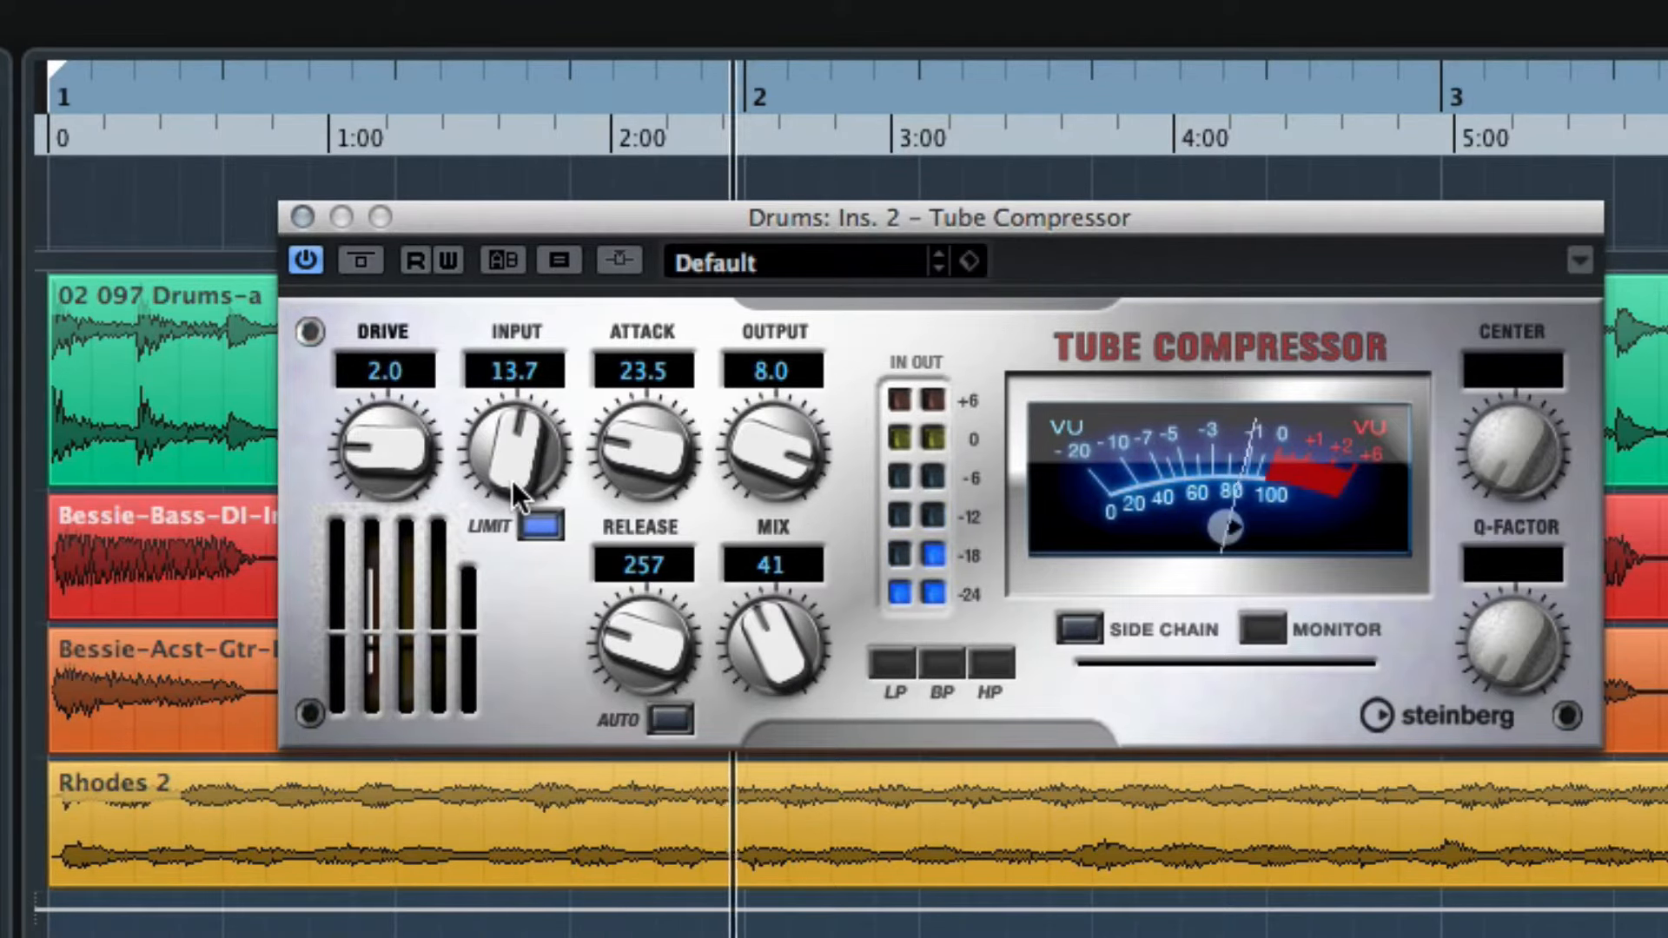
left_click_drag(811, 607, 811, 619)
left_click(361, 262)
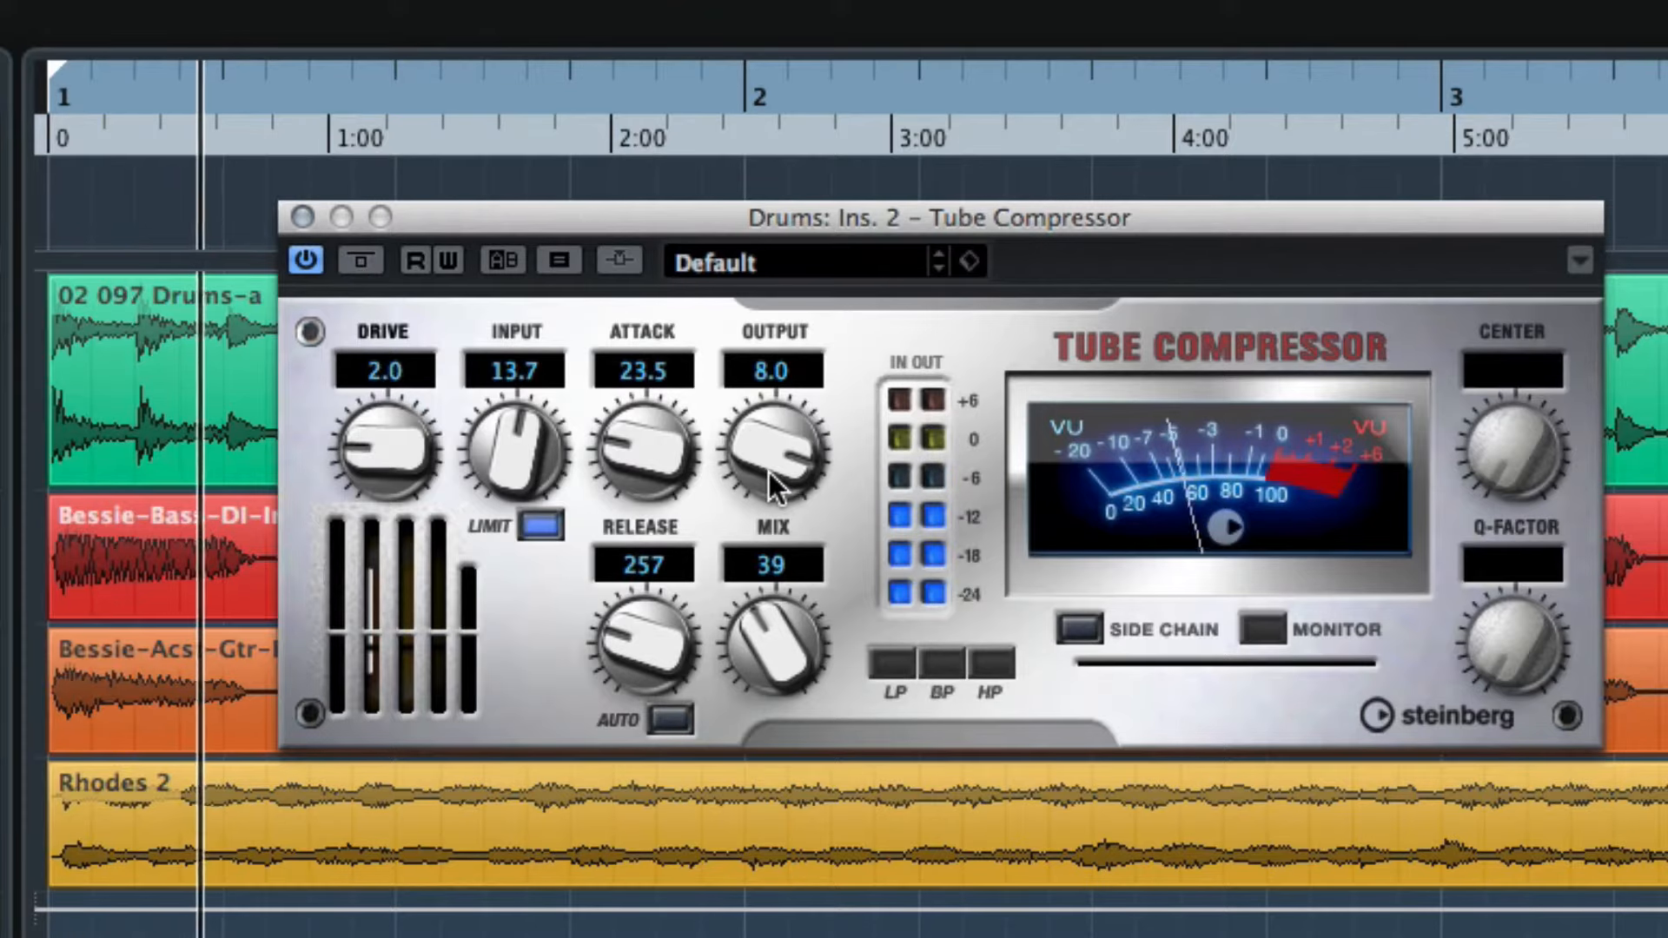
left_click(769, 472, "super")
left_click(352, 263)
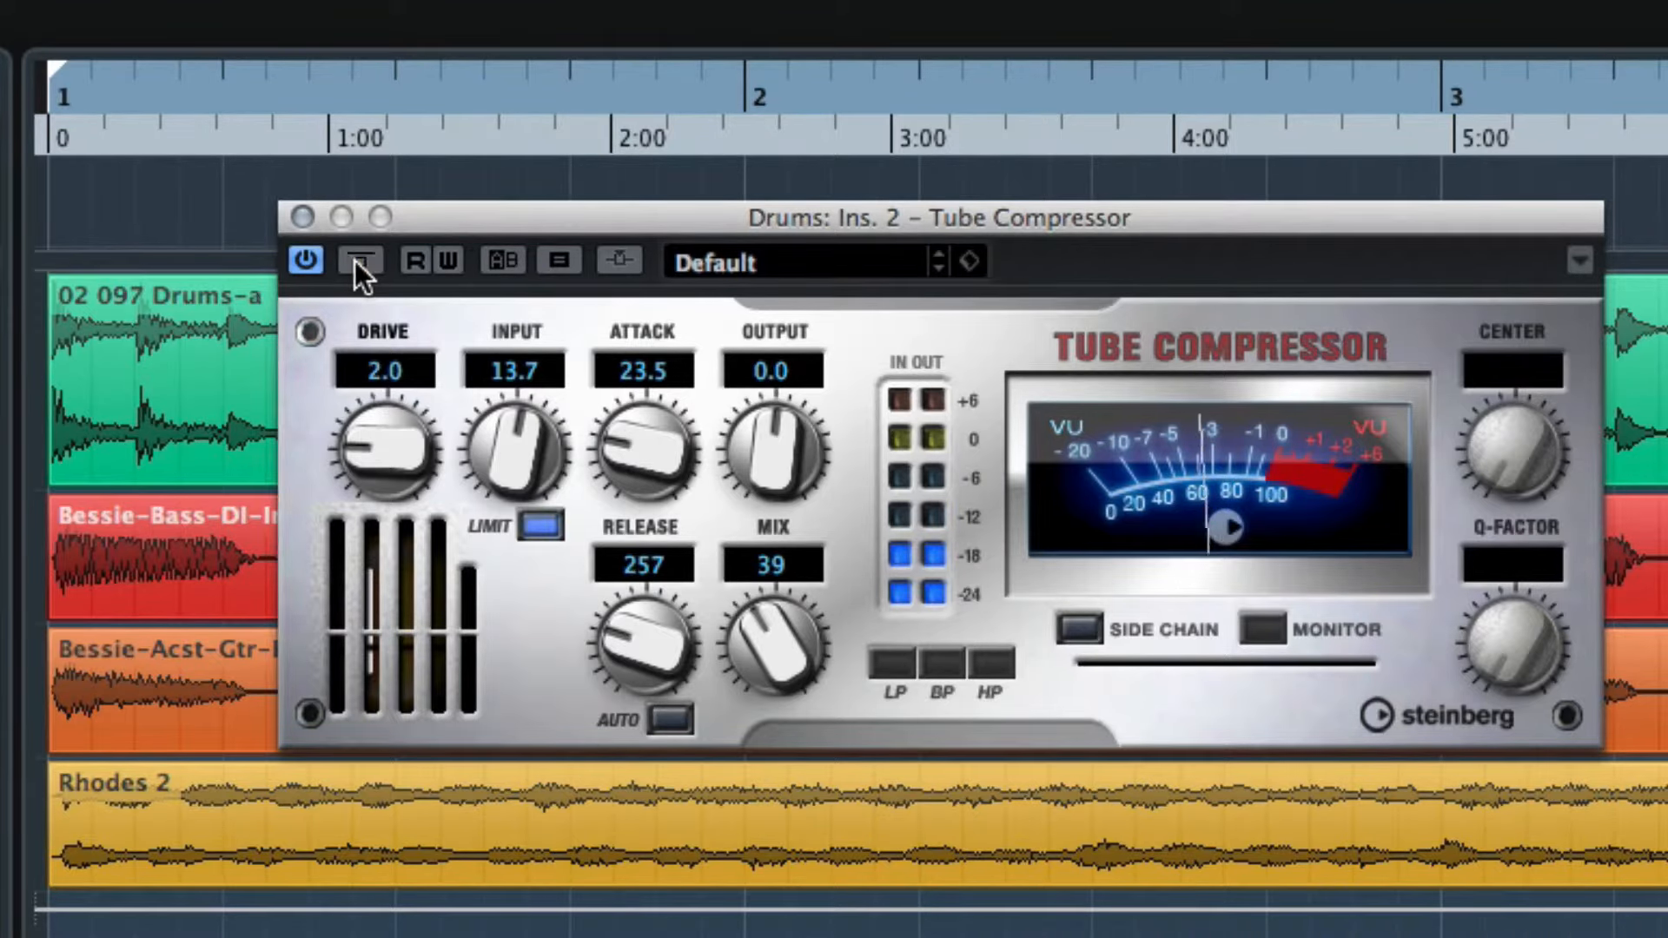
Step: Close the Tube Compressor and play the soloed Bass track from the project start
left_click(300, 215)
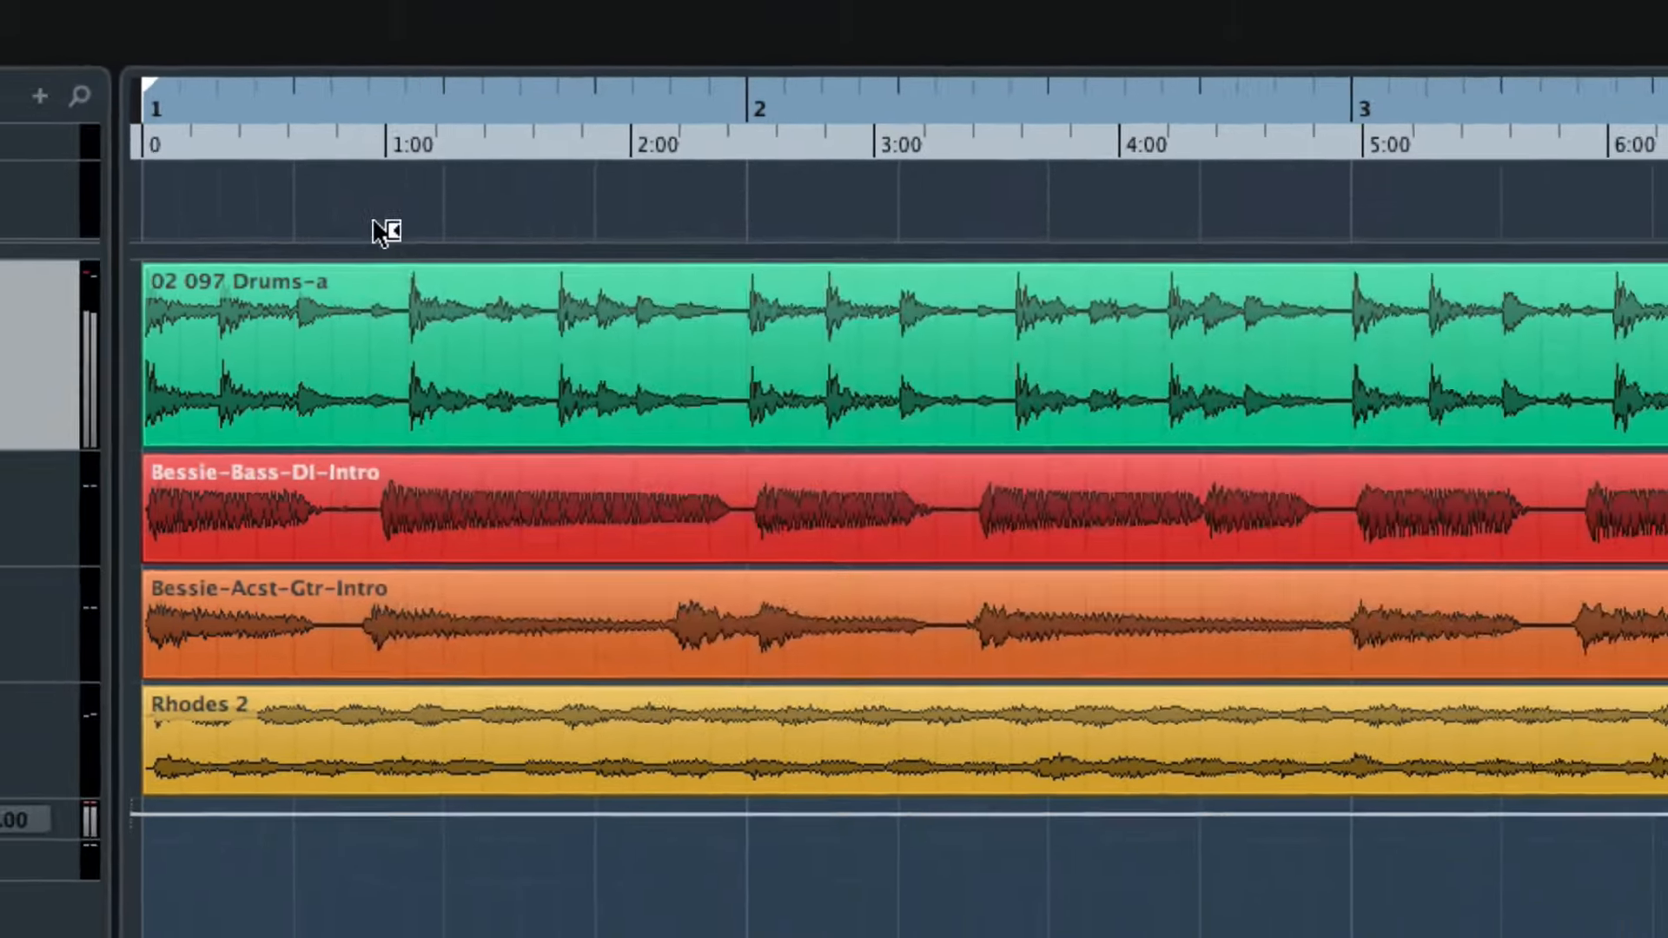
key("KP_Decimal")
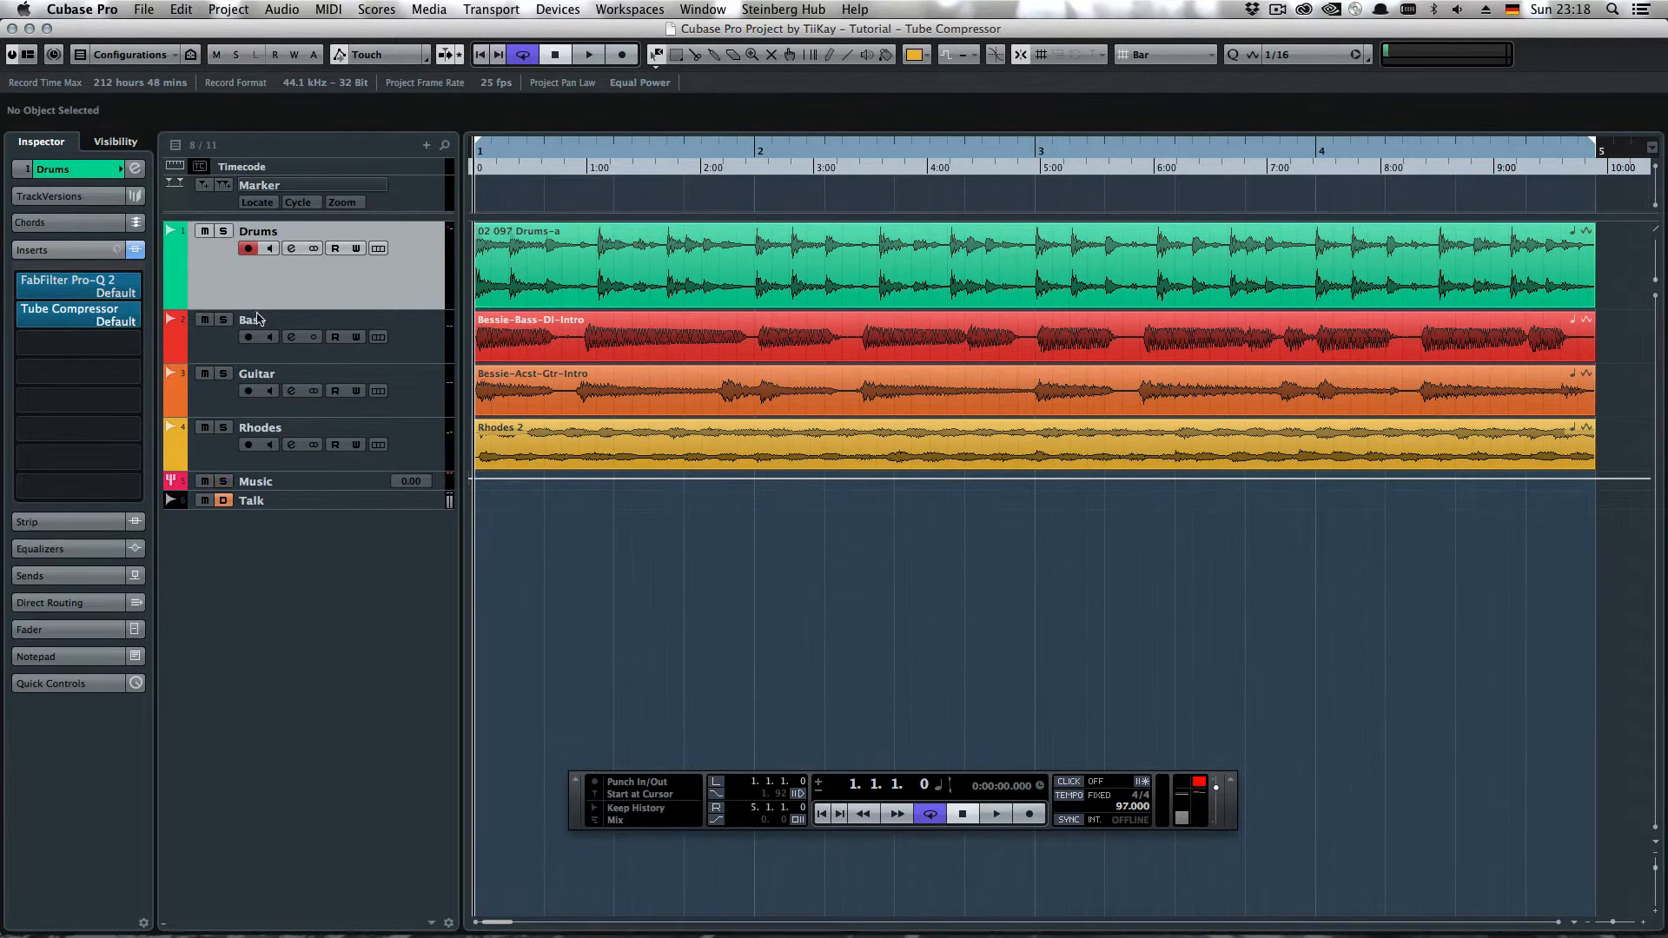
key("space")
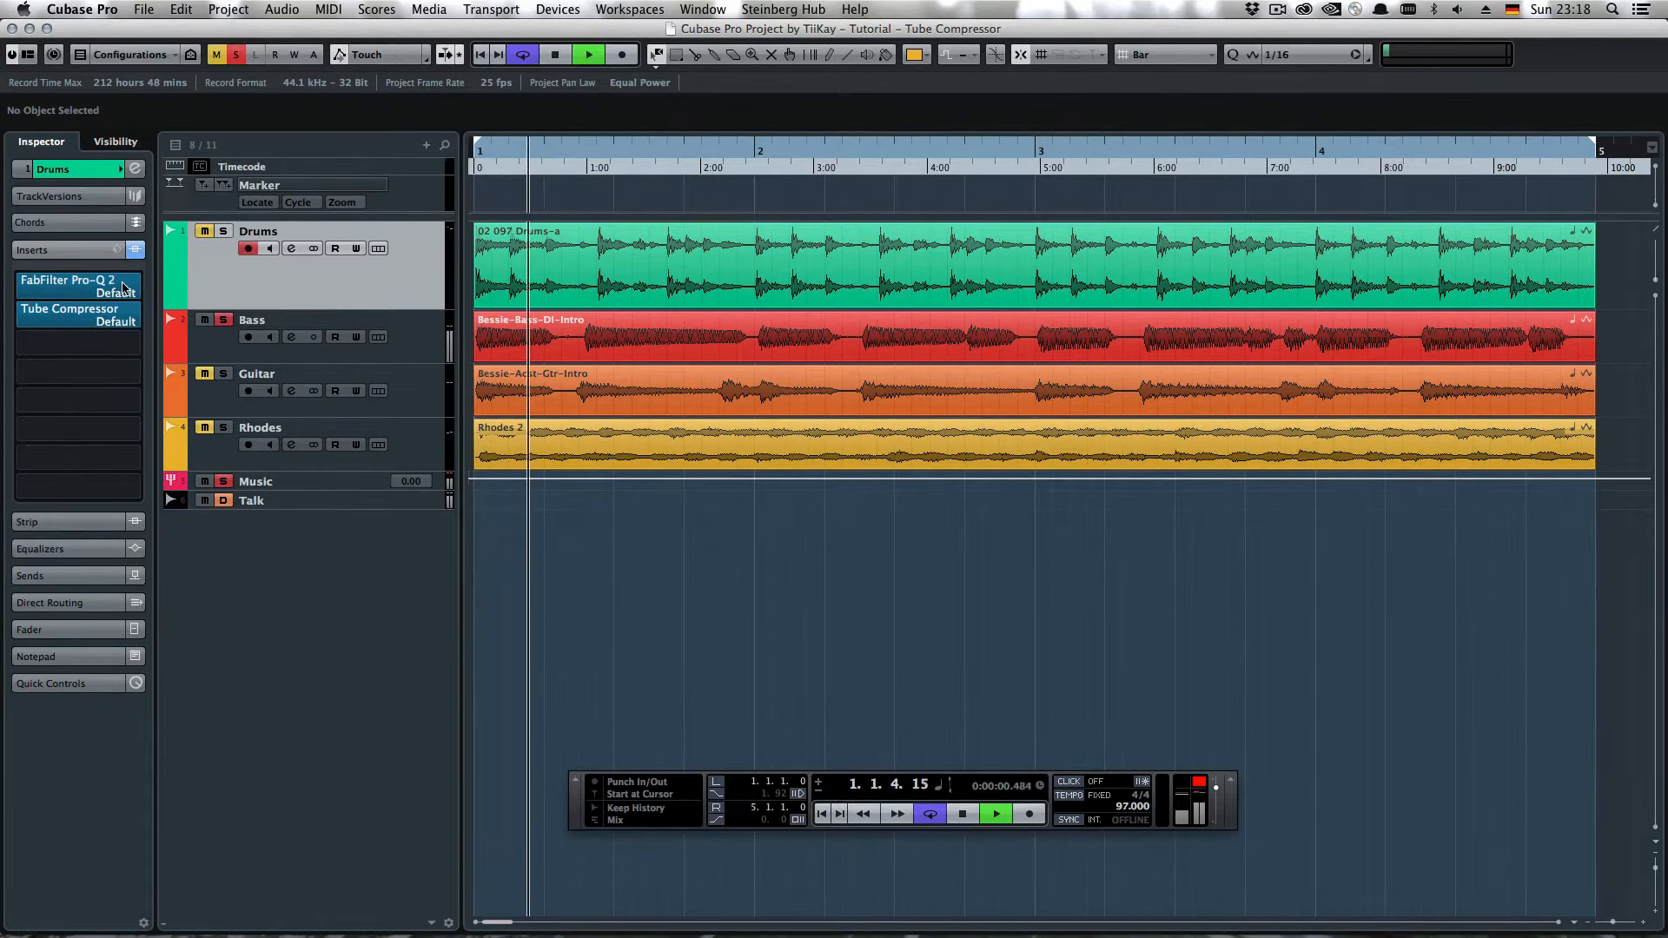
Step: Load Tube Compressor into the second insert slot of the Bass track
left_click(240, 326)
left_click(139, 316)
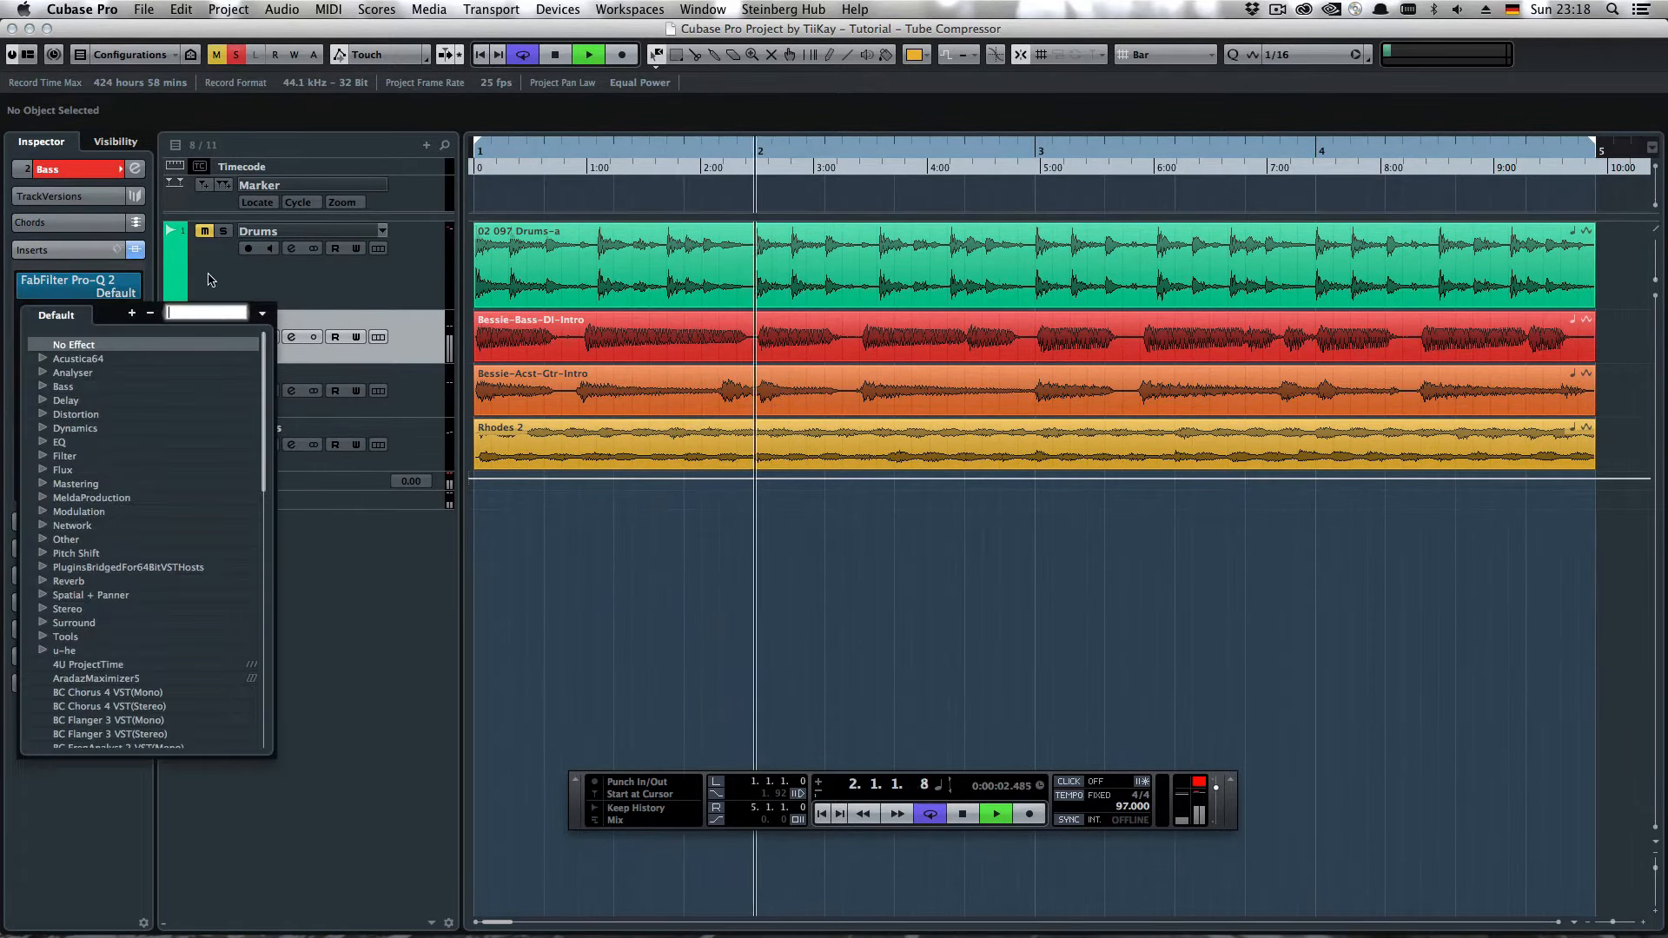
type("tubecom")
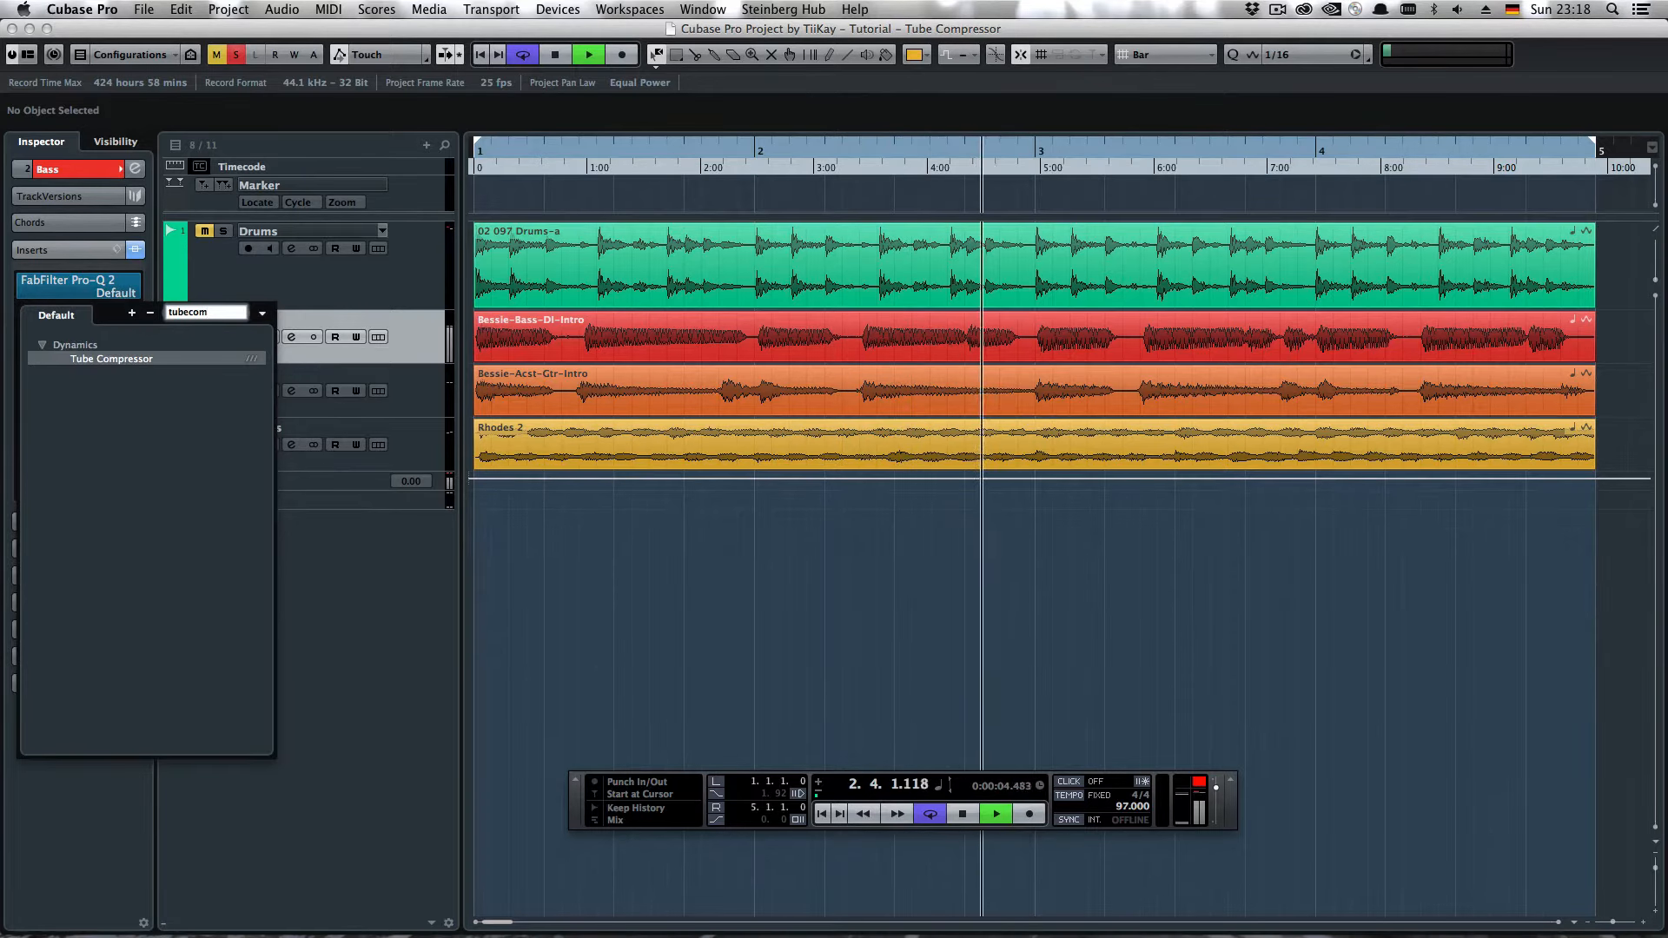
key("Return")
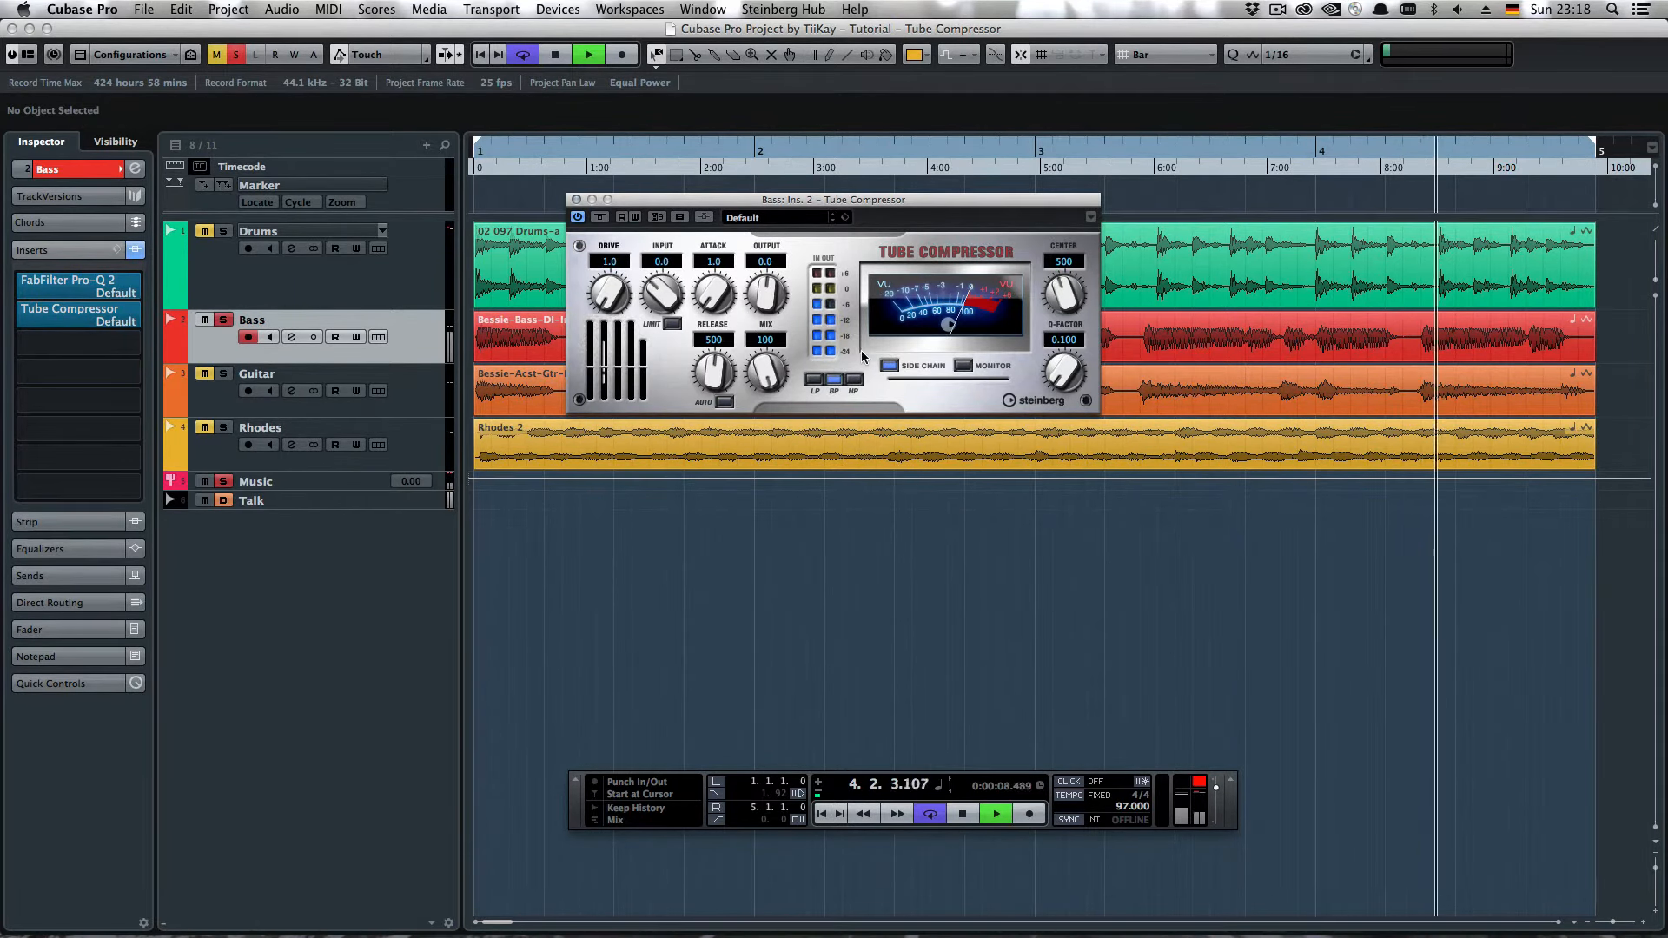
left_click(603, 456)
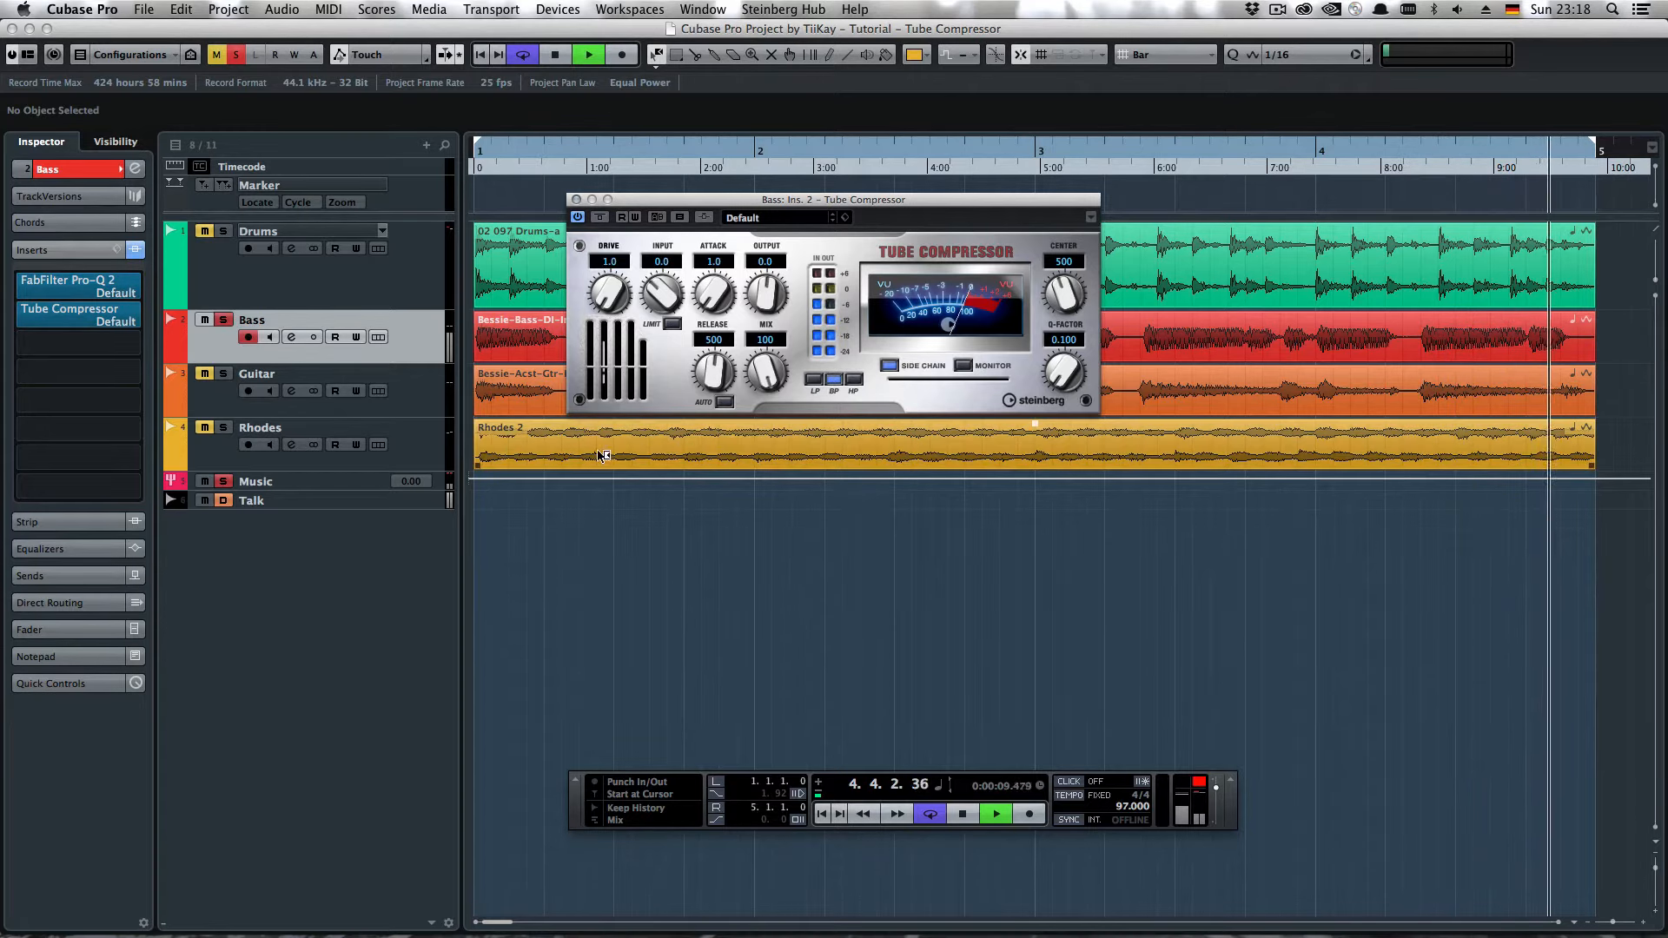
Step: Unsolo the Bass and set its compressor to Input 6.8, Attack 10.0, Output 3.7 and Drive 3.2 within the full mix
left_click(223, 320)
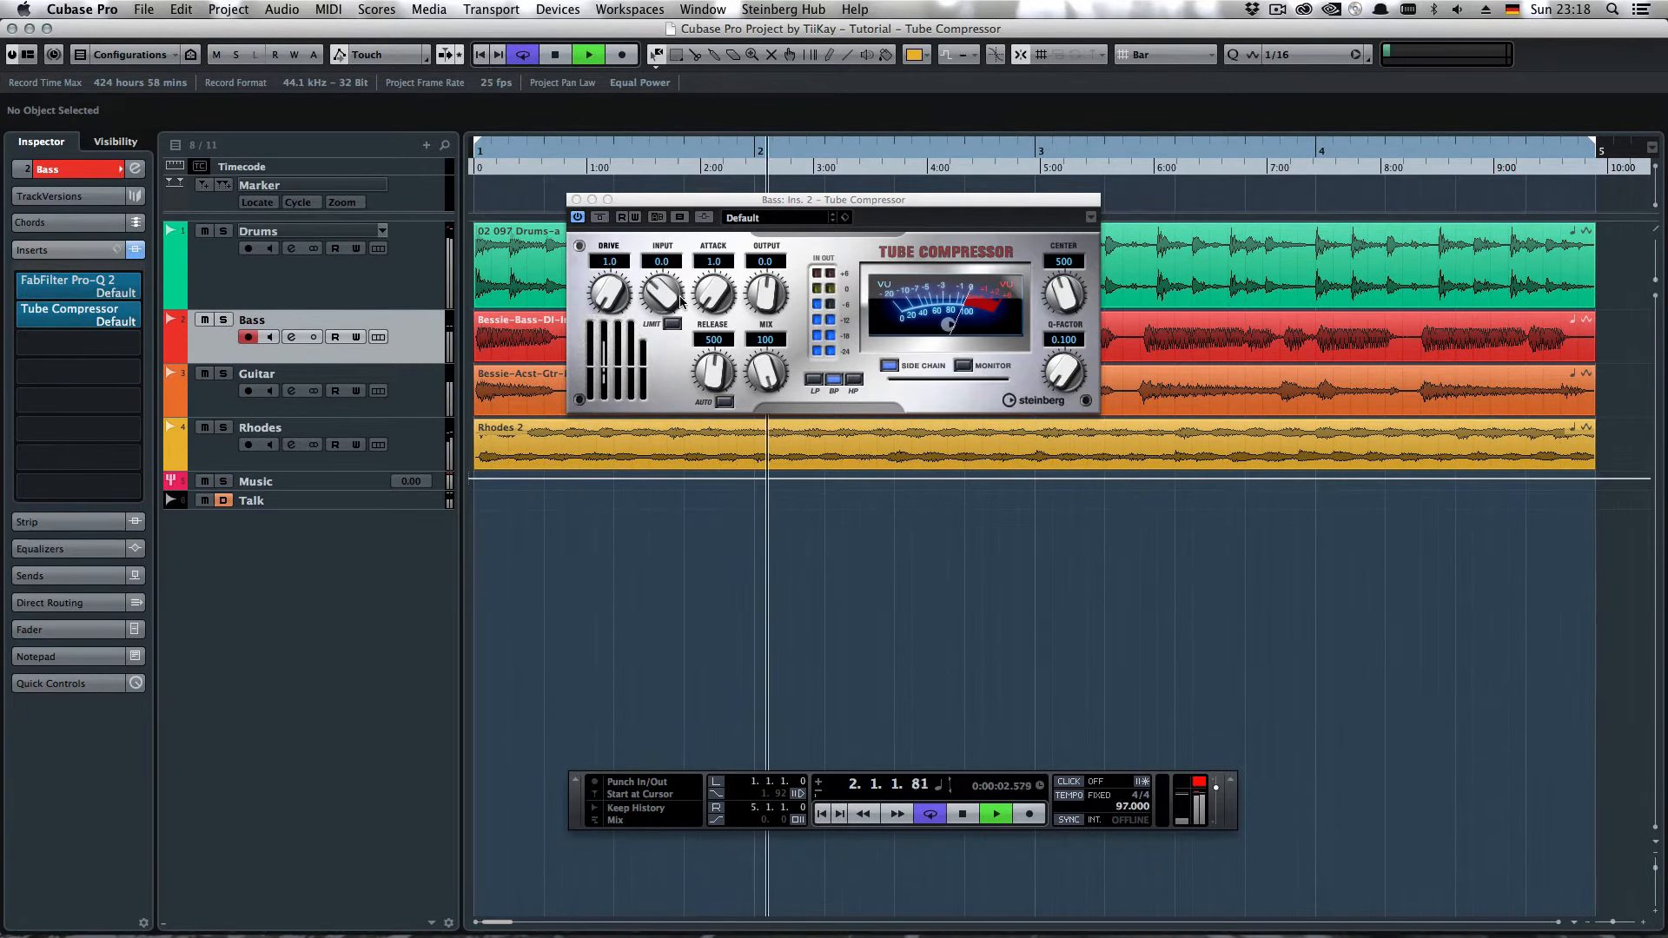
left_click_drag(680, 300, 667, 293)
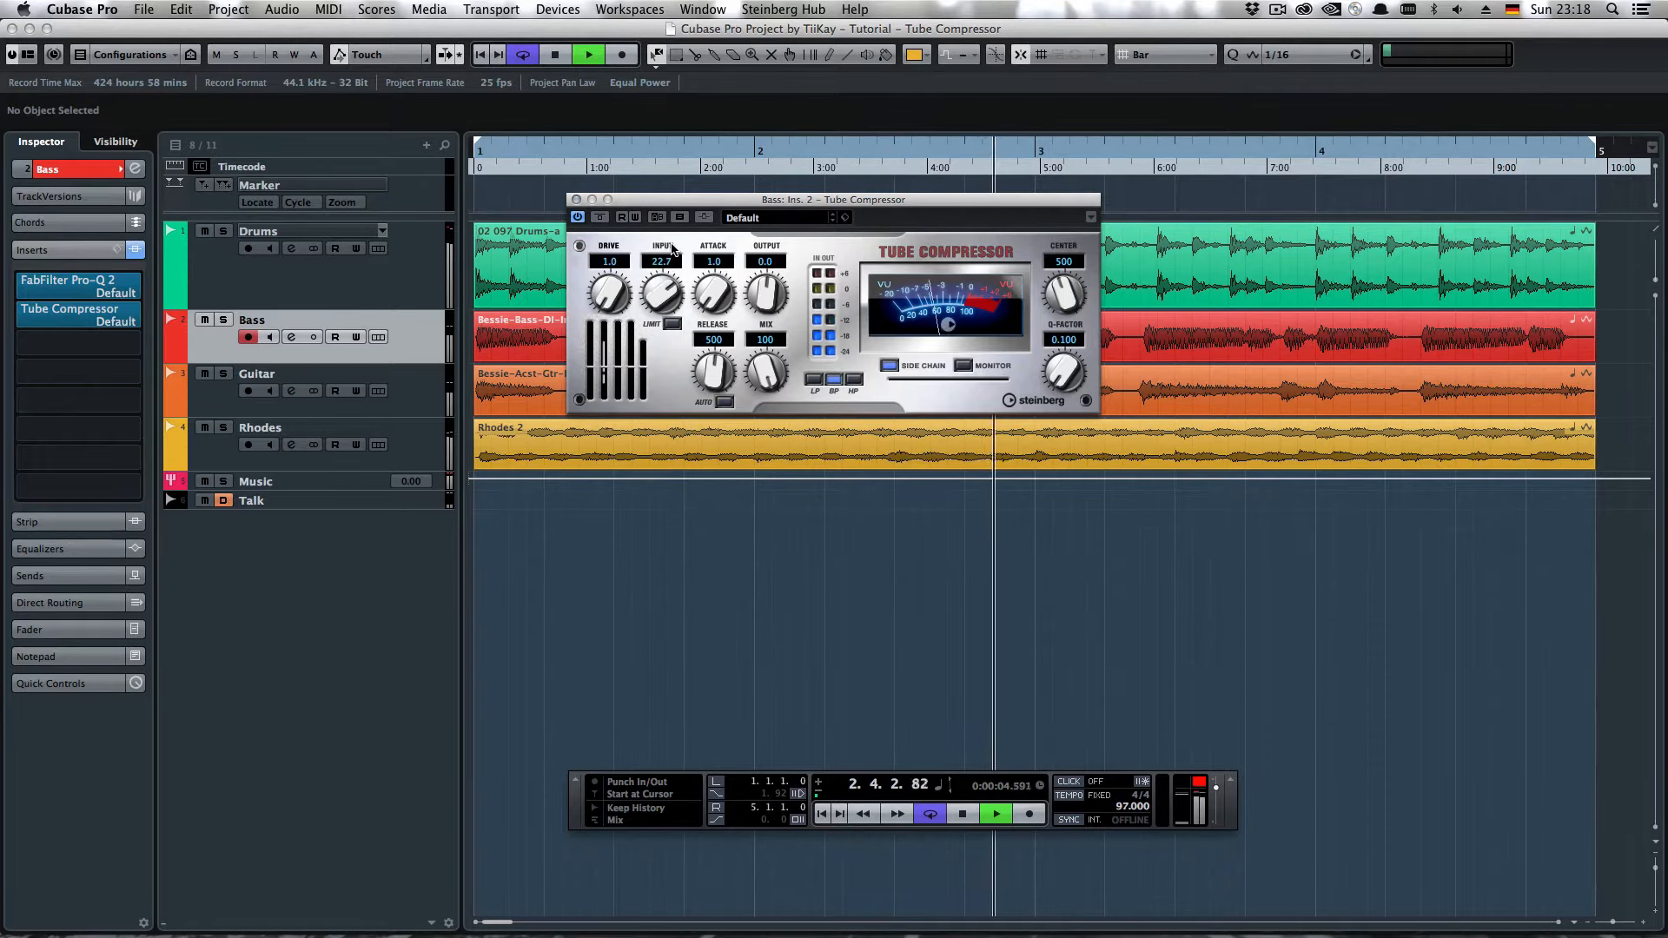
left_click_drag(669, 277, 722, 278)
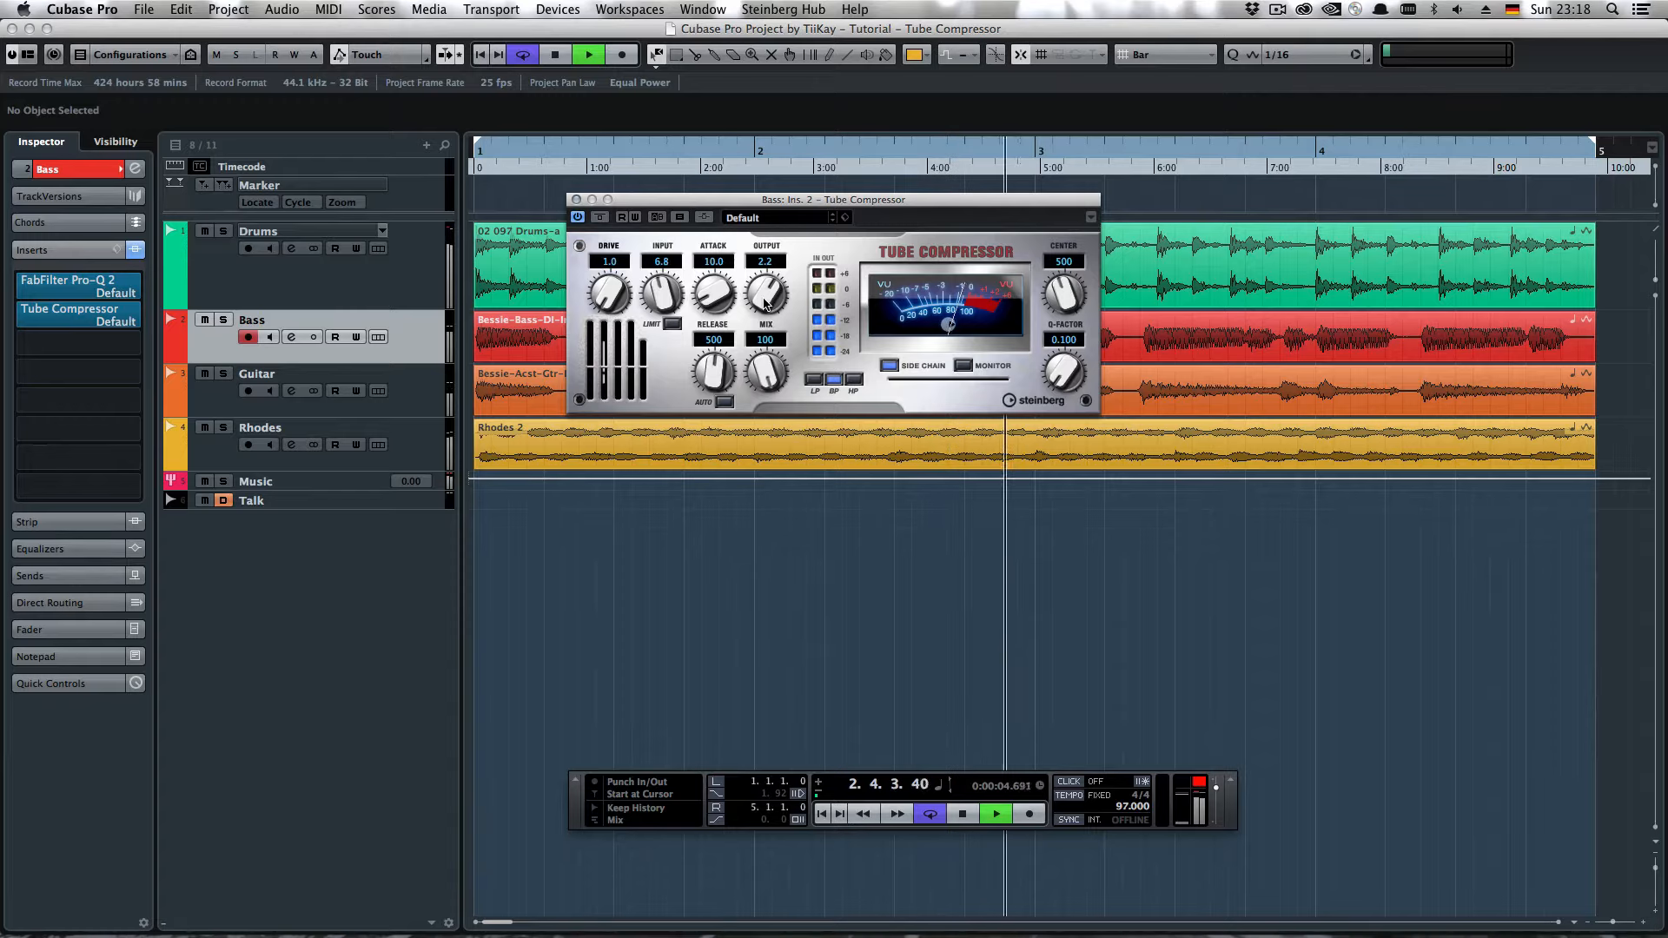
left_click_drag(763, 297, 760, 307)
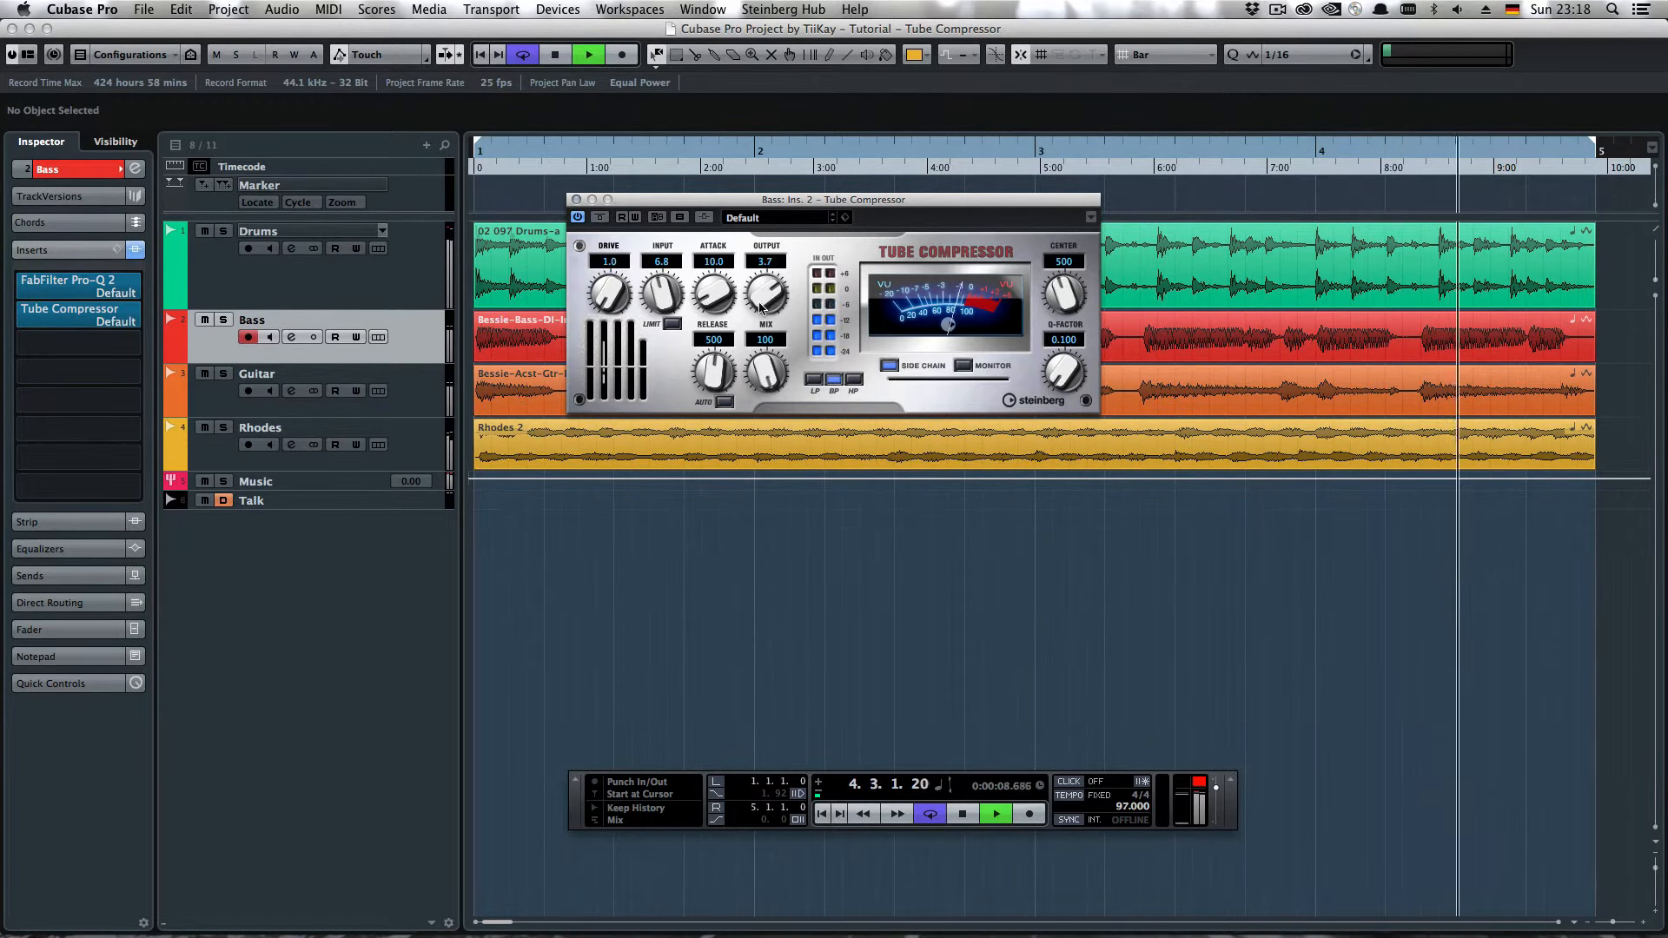
left_click_drag(612, 299, 652, 224)
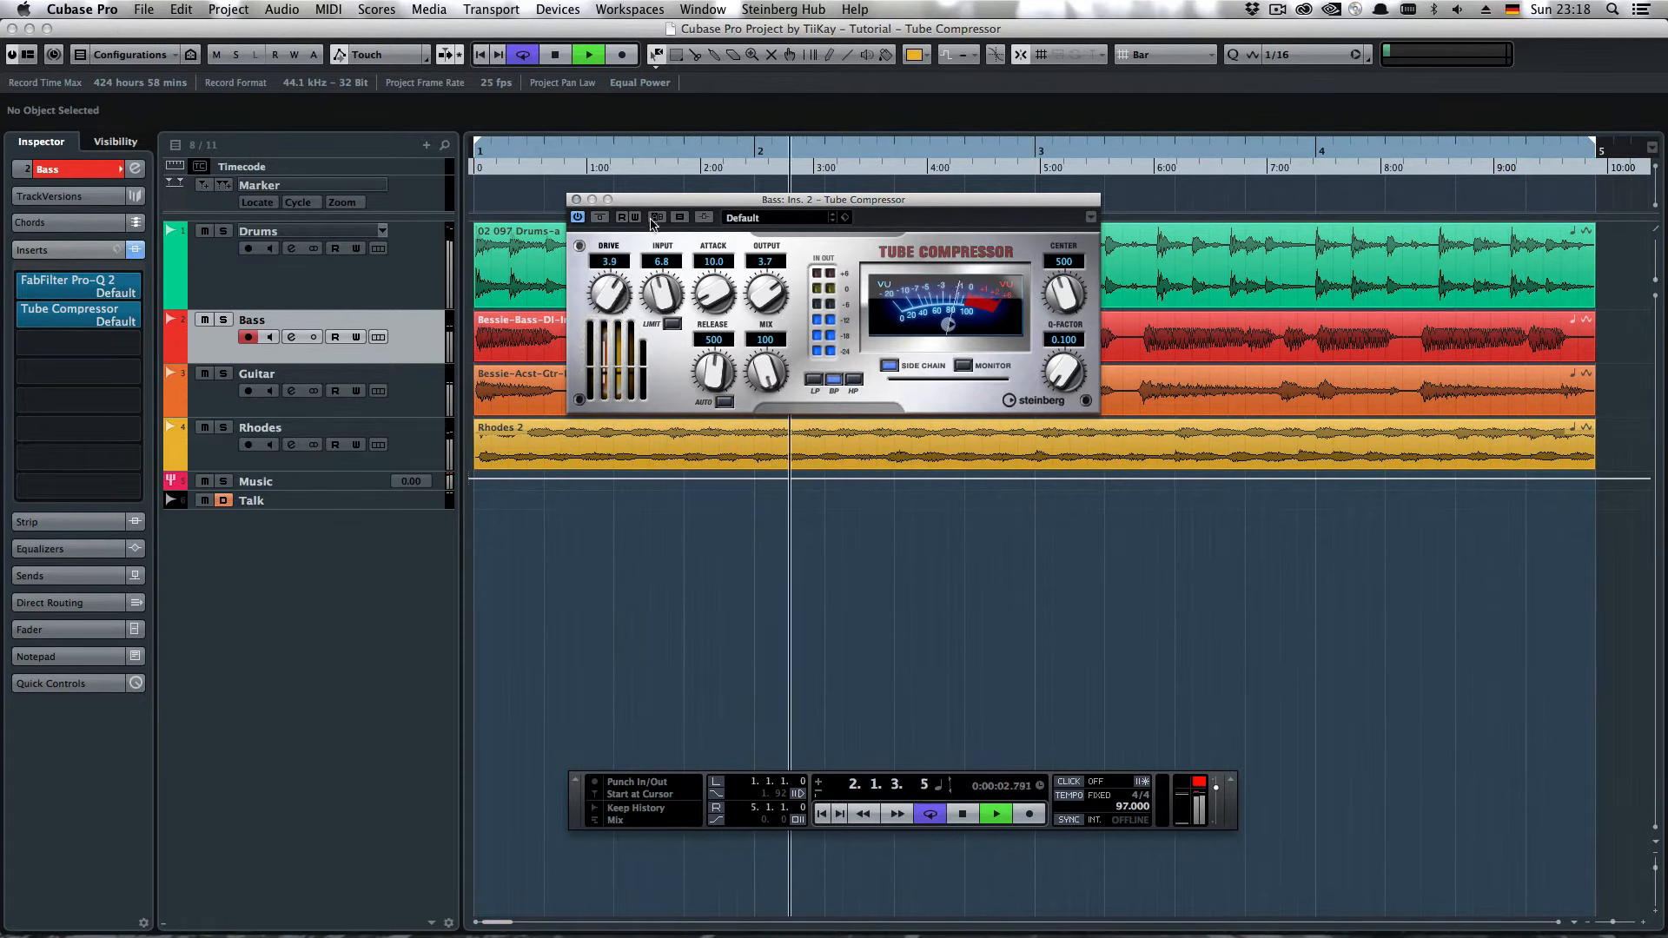
Step: Solo the Bass and set its compressor's Drive to 3.9, Input to 12.2 and Output to 5.8
left_click(224, 320)
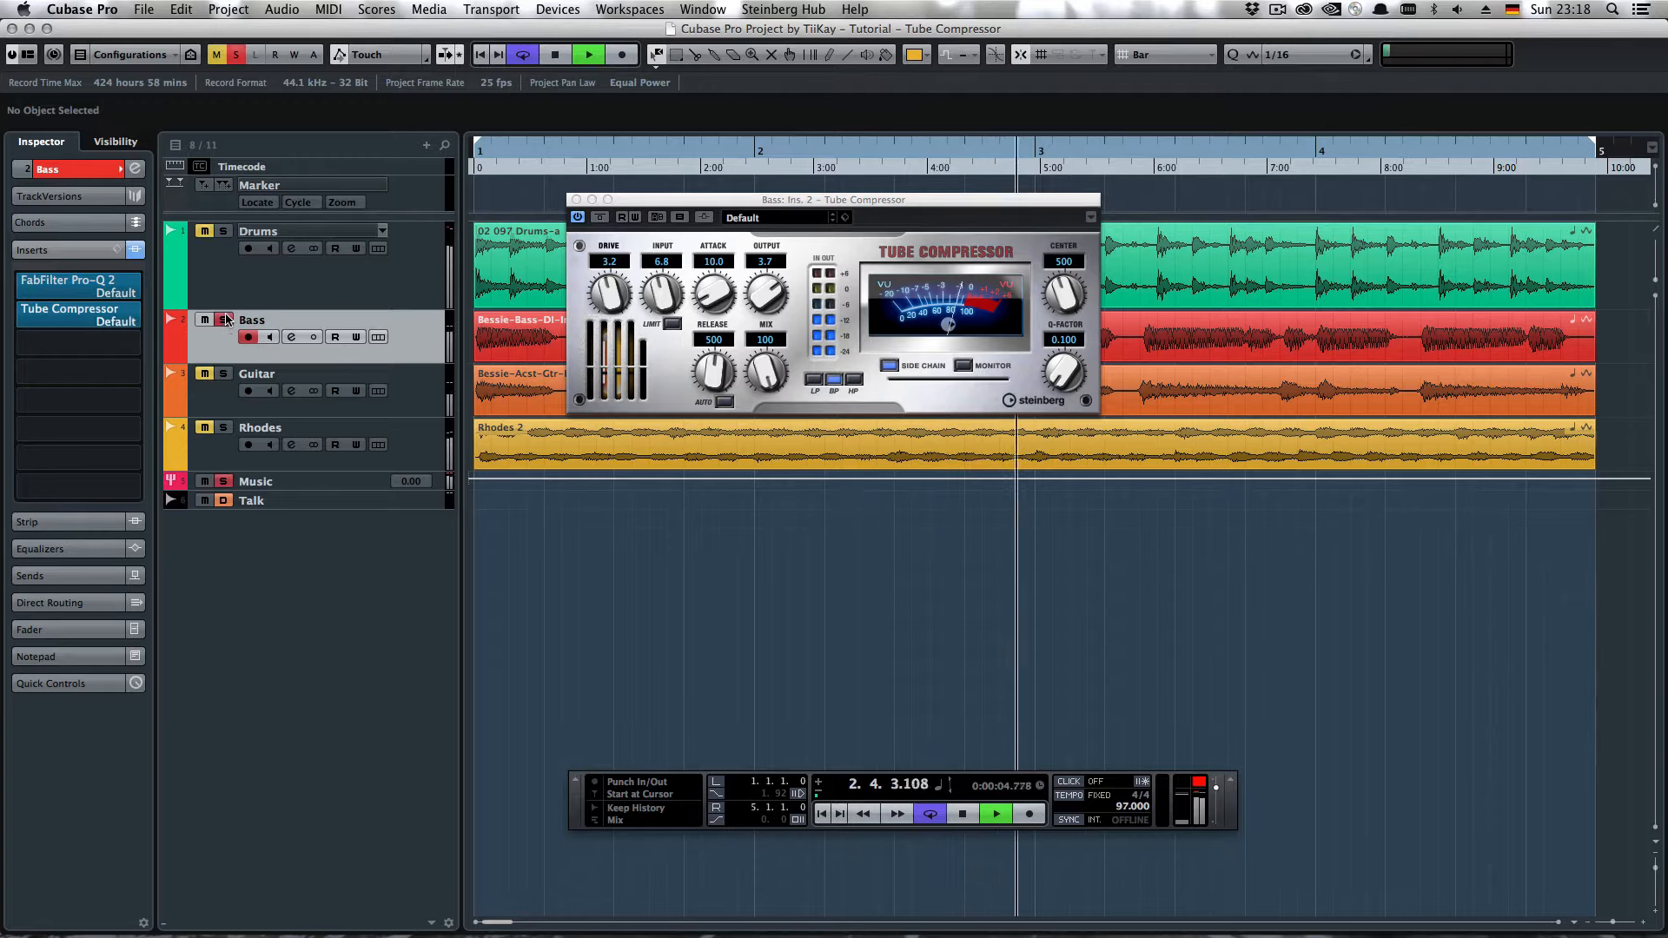
mouse_move(608, 292)
left_mouse_down()
mouse_move(612, 250)
mouse_move(601, 266)
left_mouse_up()
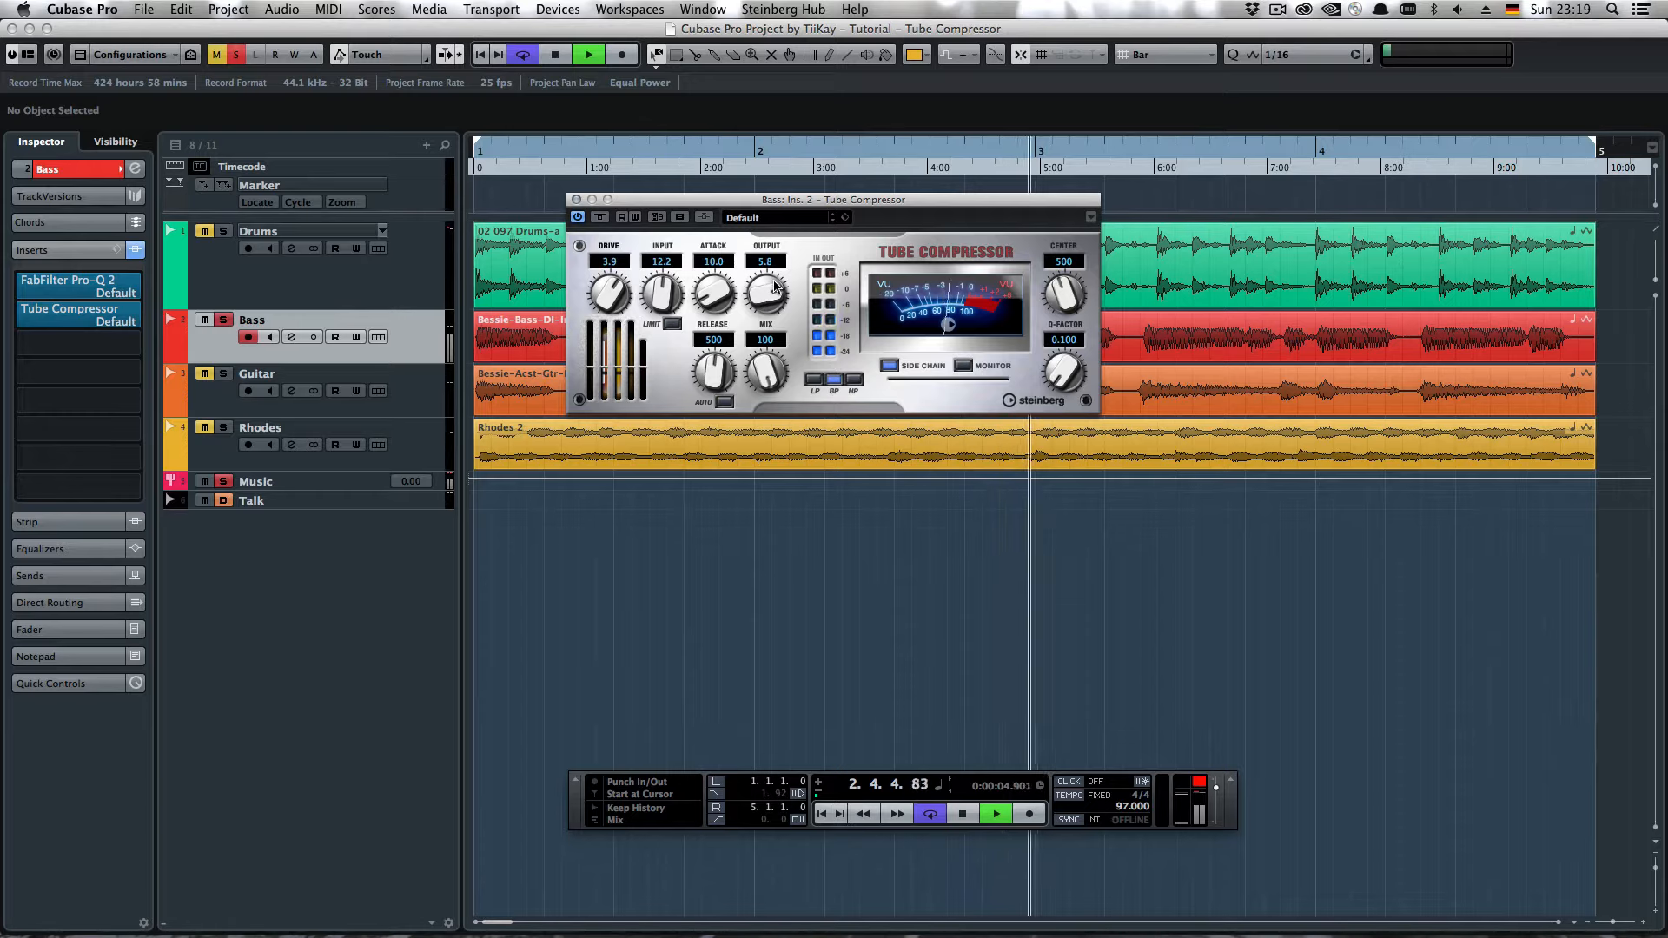
Step: Unsolo the Bass and set its compressor's Attack to 13.0 and Release to 59
left_click(223, 320)
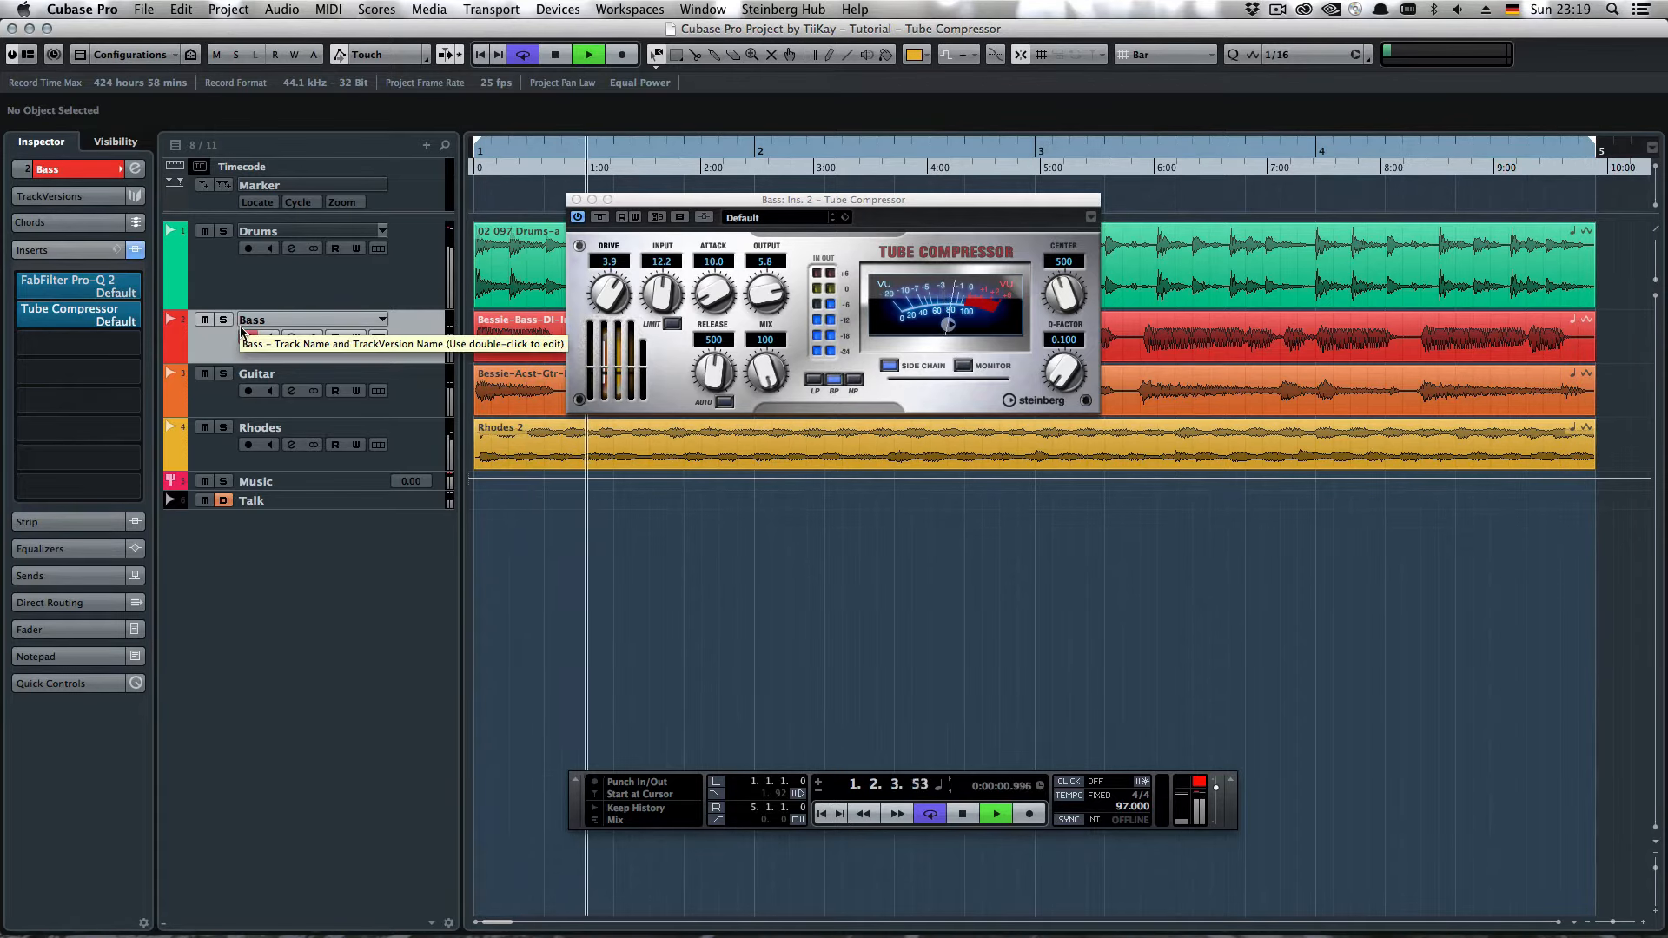
left_click_drag(720, 295, 720, 283)
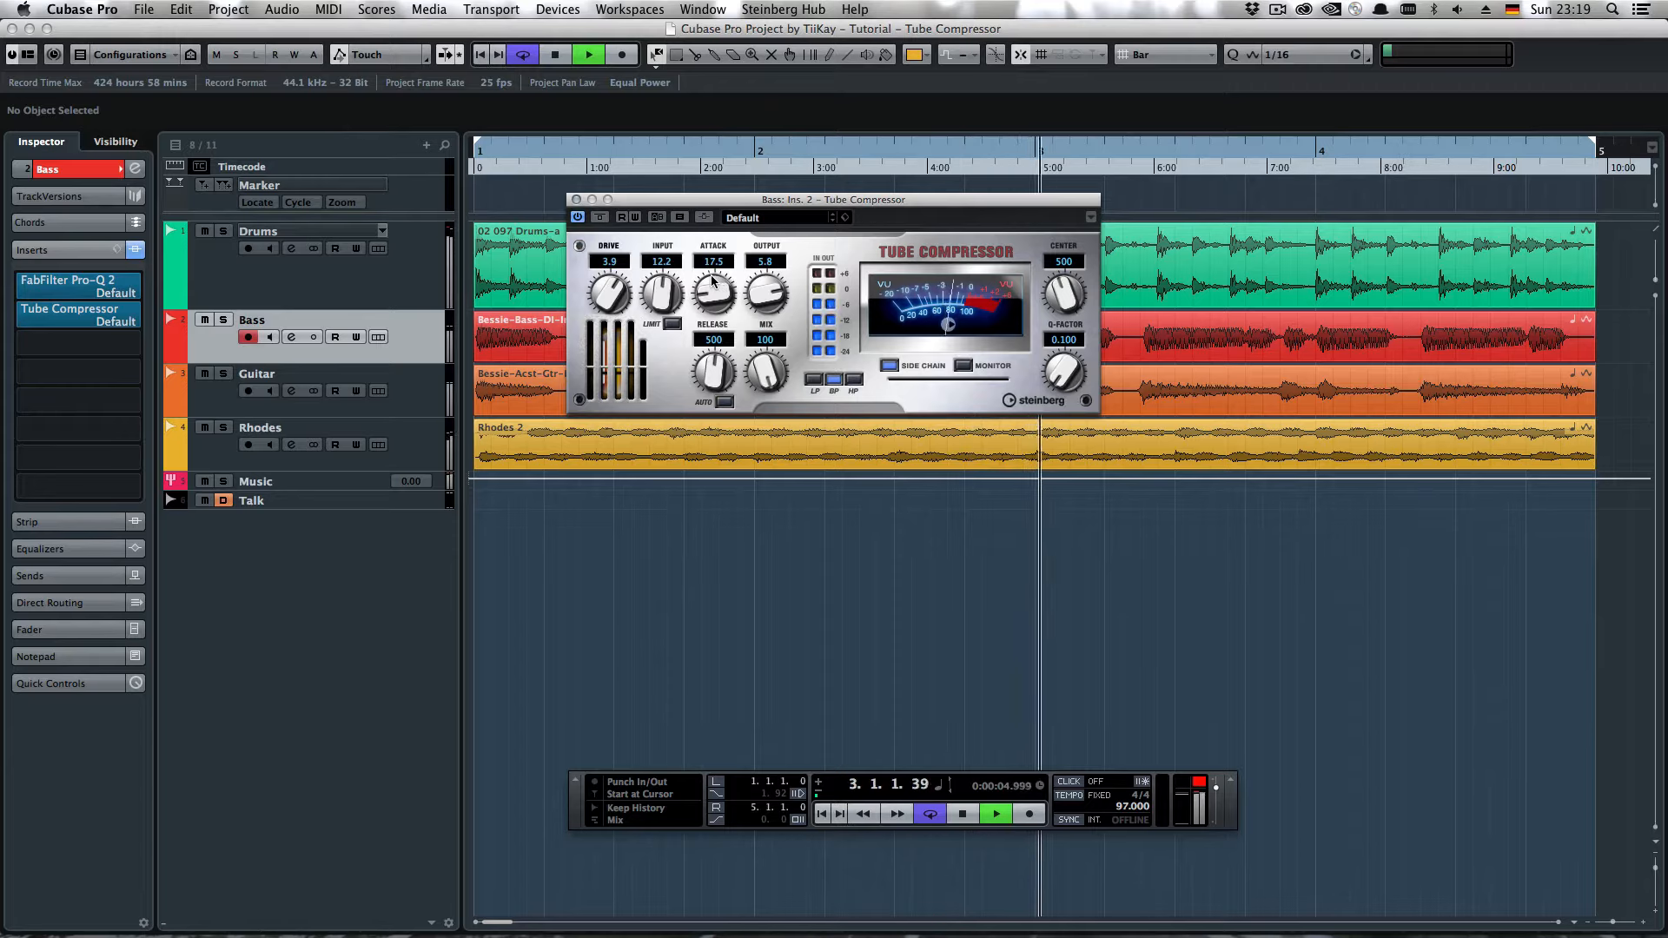
left_click_drag(710, 364, 686, 414)
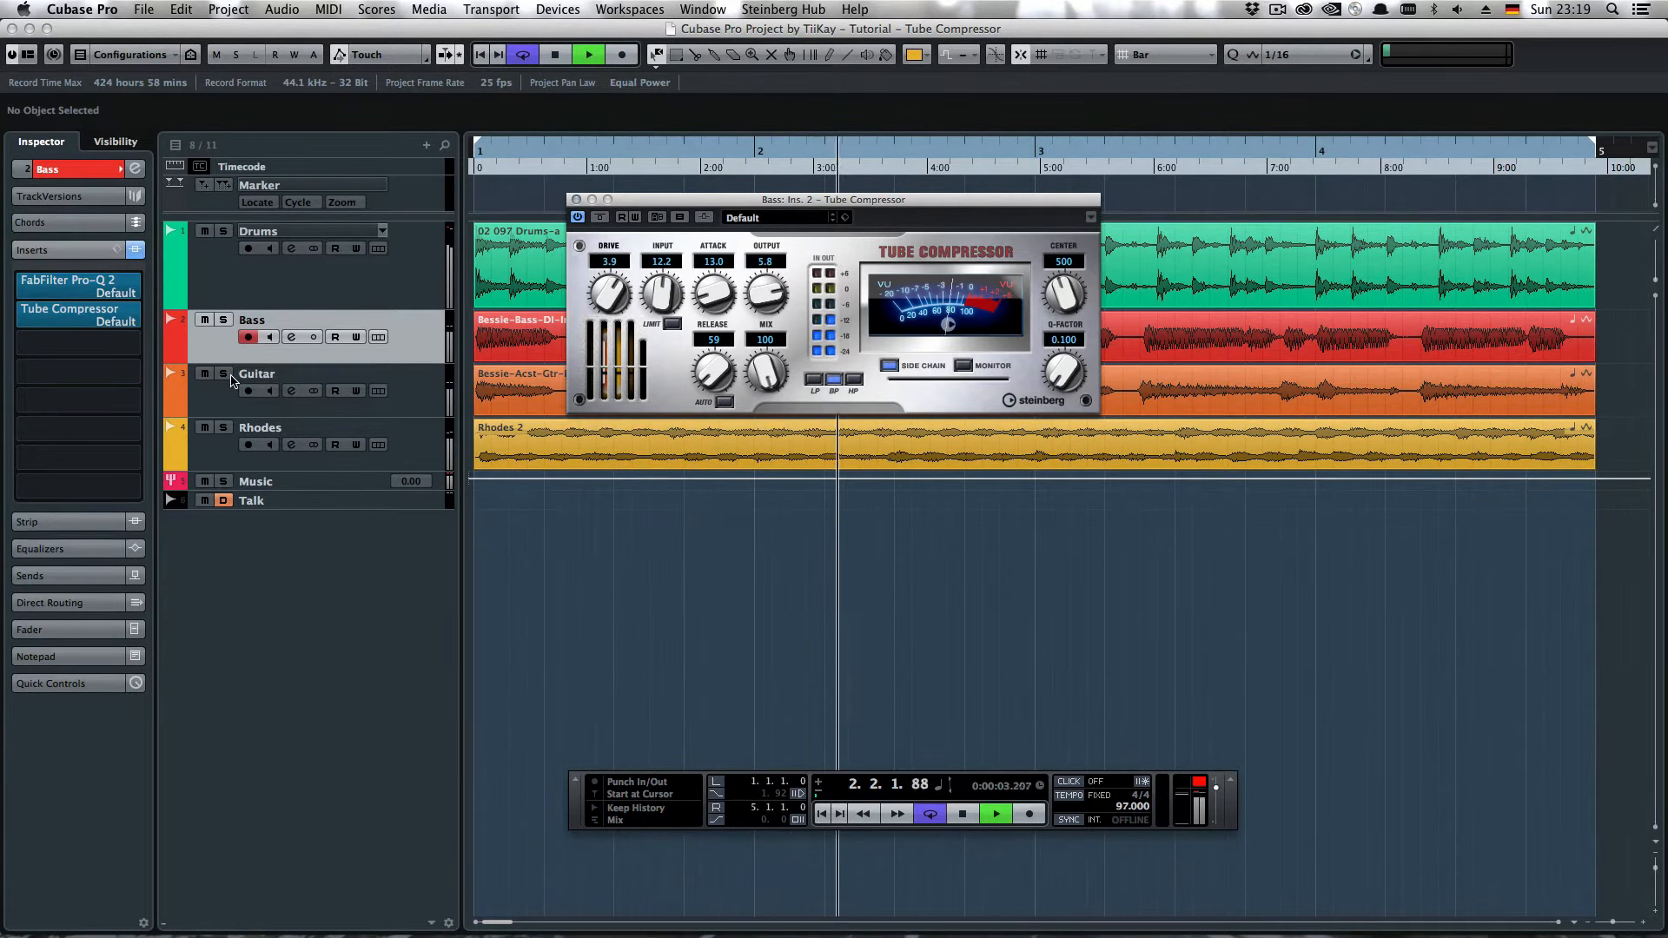
Step: Select the Guitar track, compare the full mix with the Bass compressor bypassed and active, and close the plug-in
left_click(292, 385)
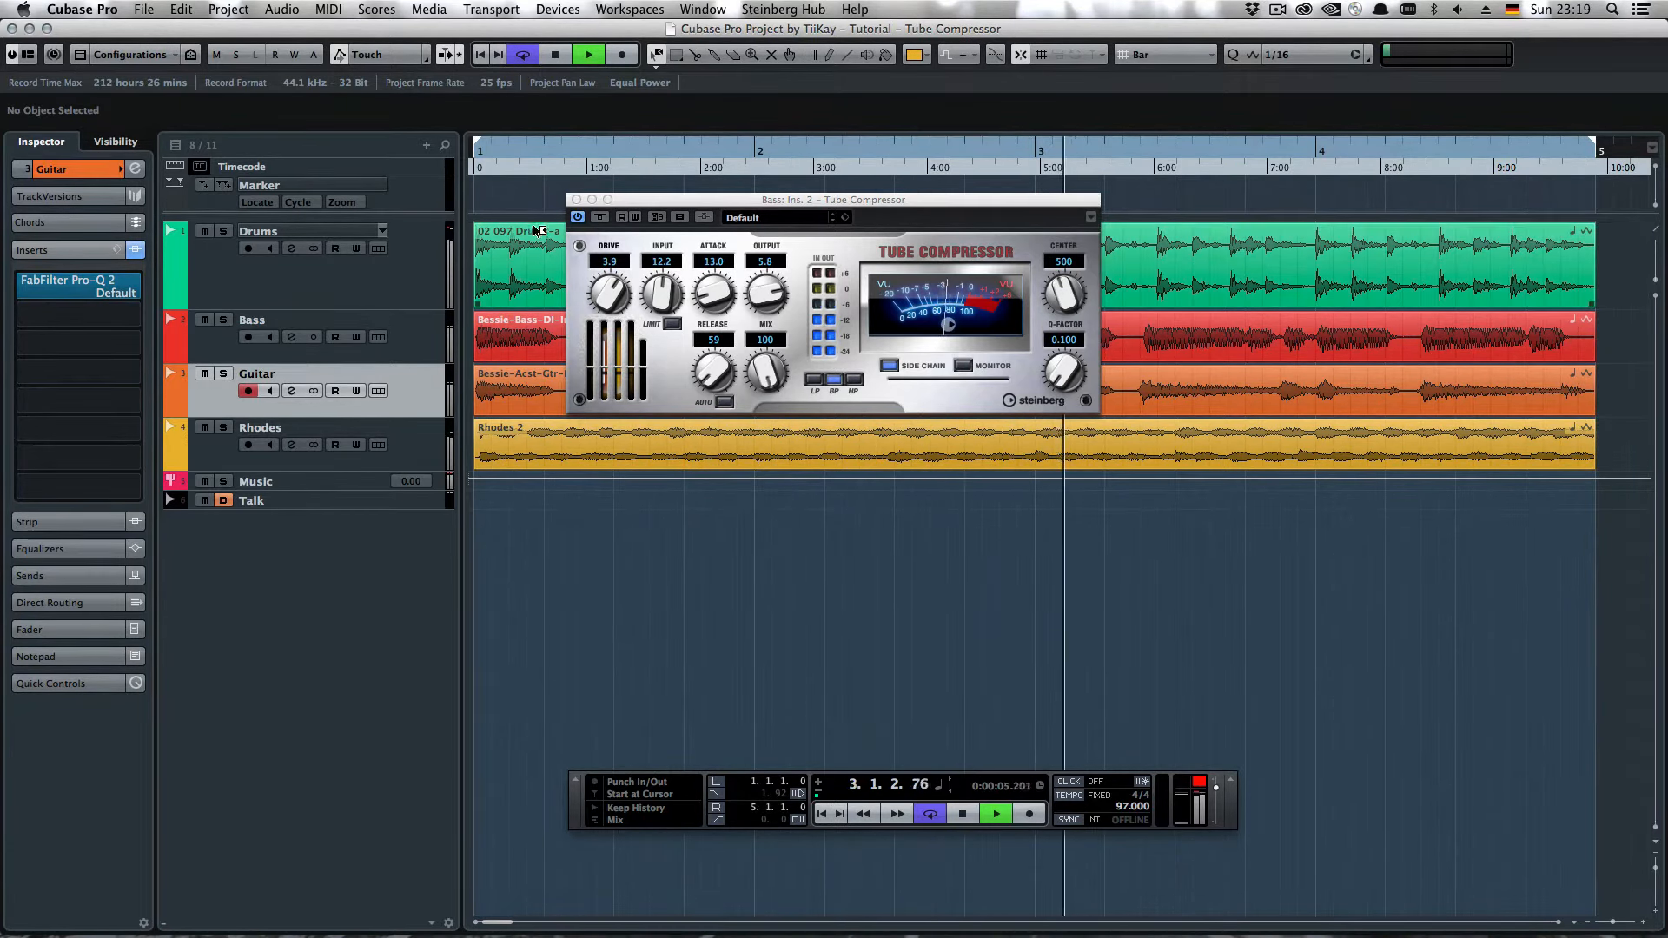
left_click(600, 217)
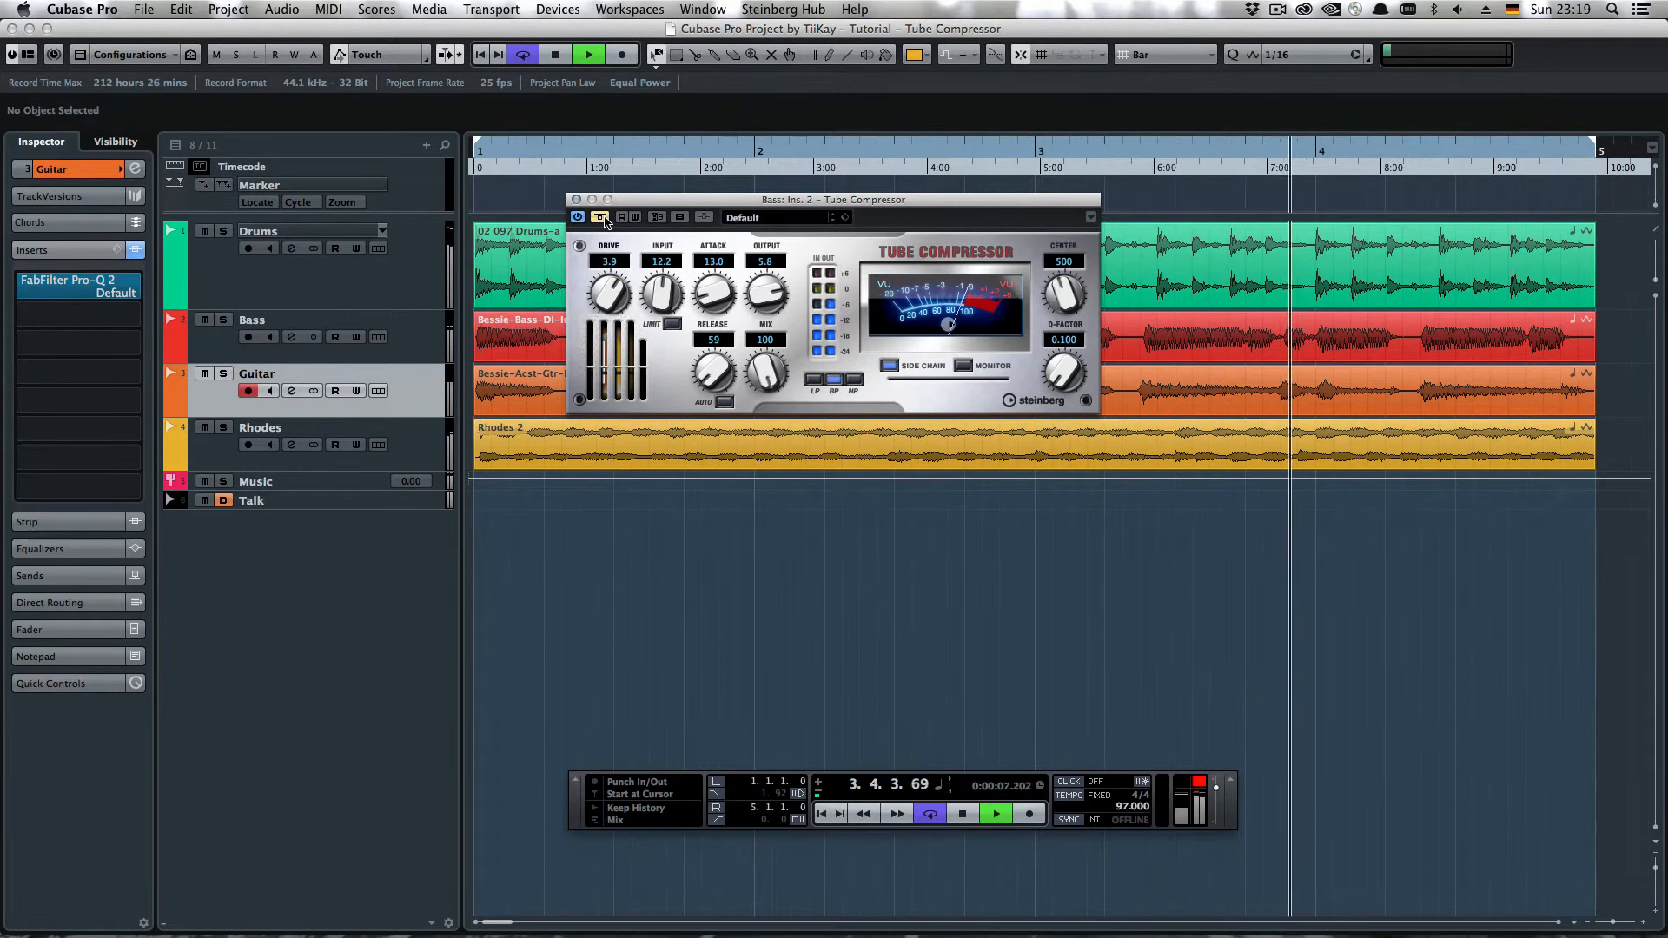
left_click(600, 217)
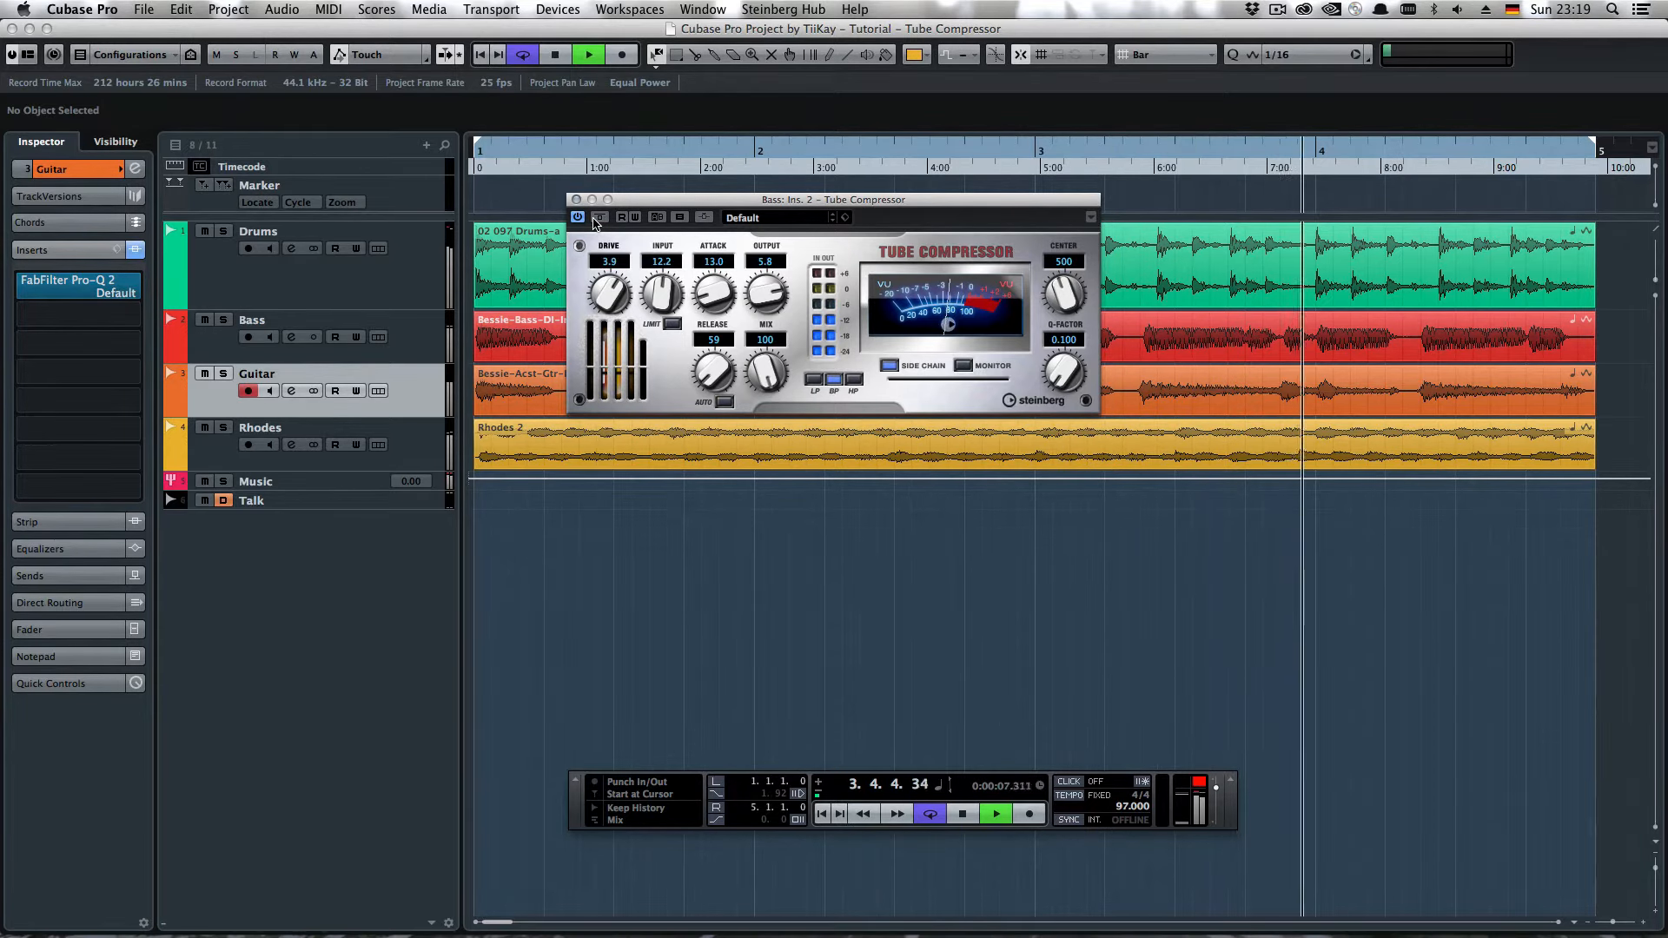
left_click(596, 219)
left_click(577, 200)
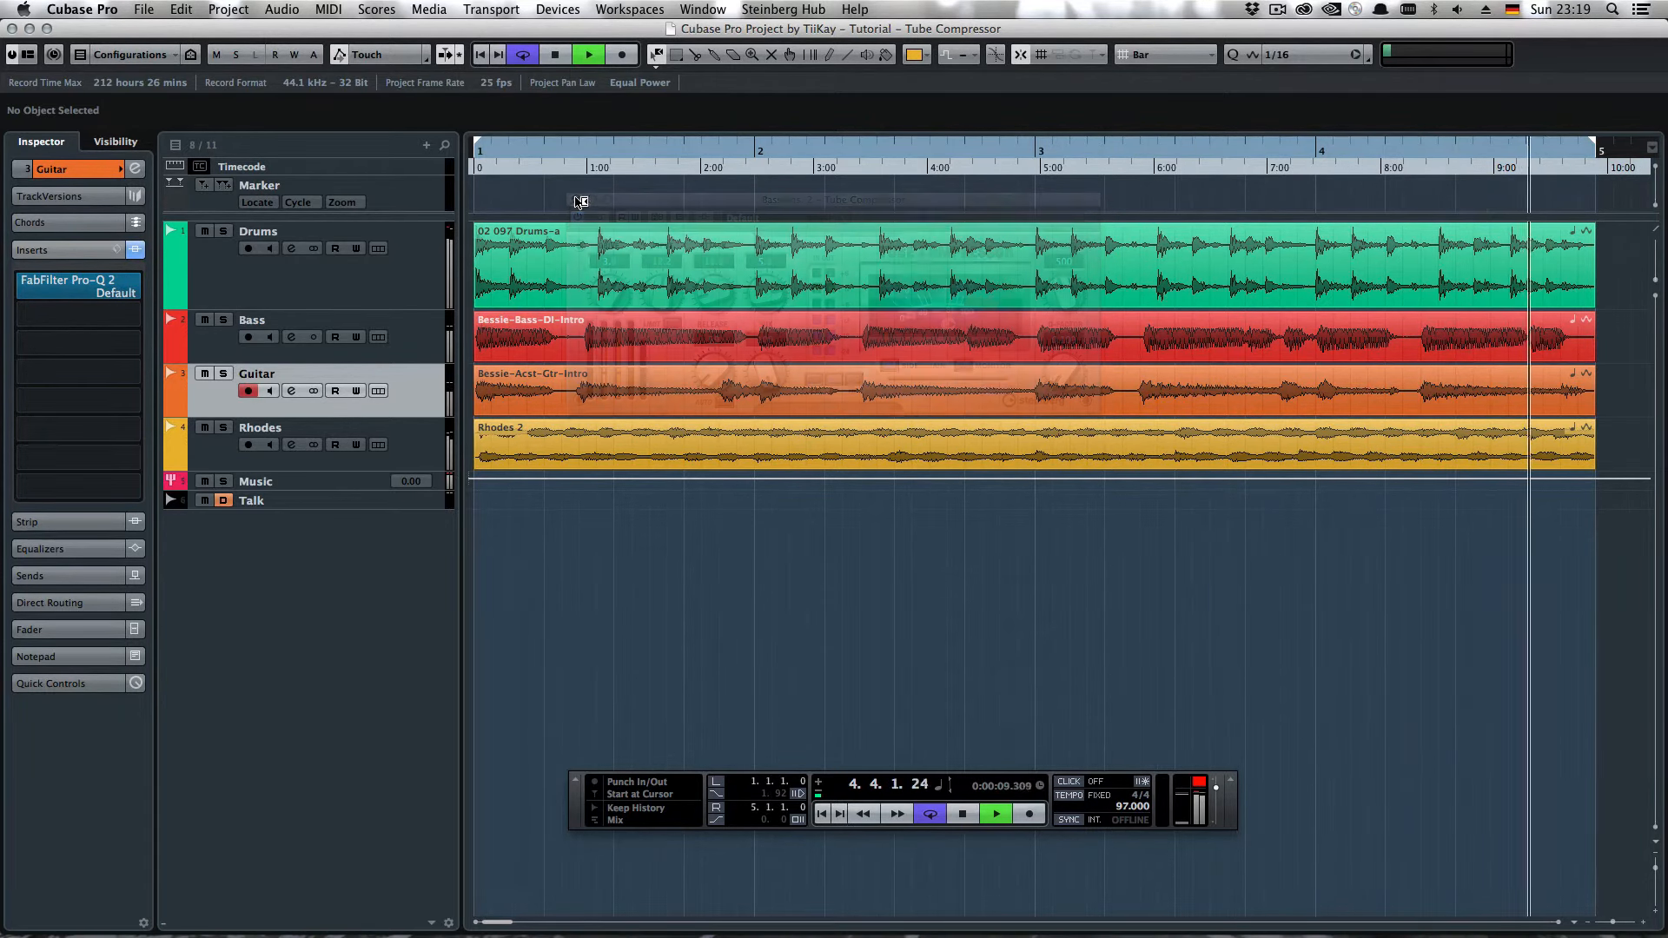
Step: Stop playback, solo the Guitar track and load Tube Compressor into its second insert slot
key("space")
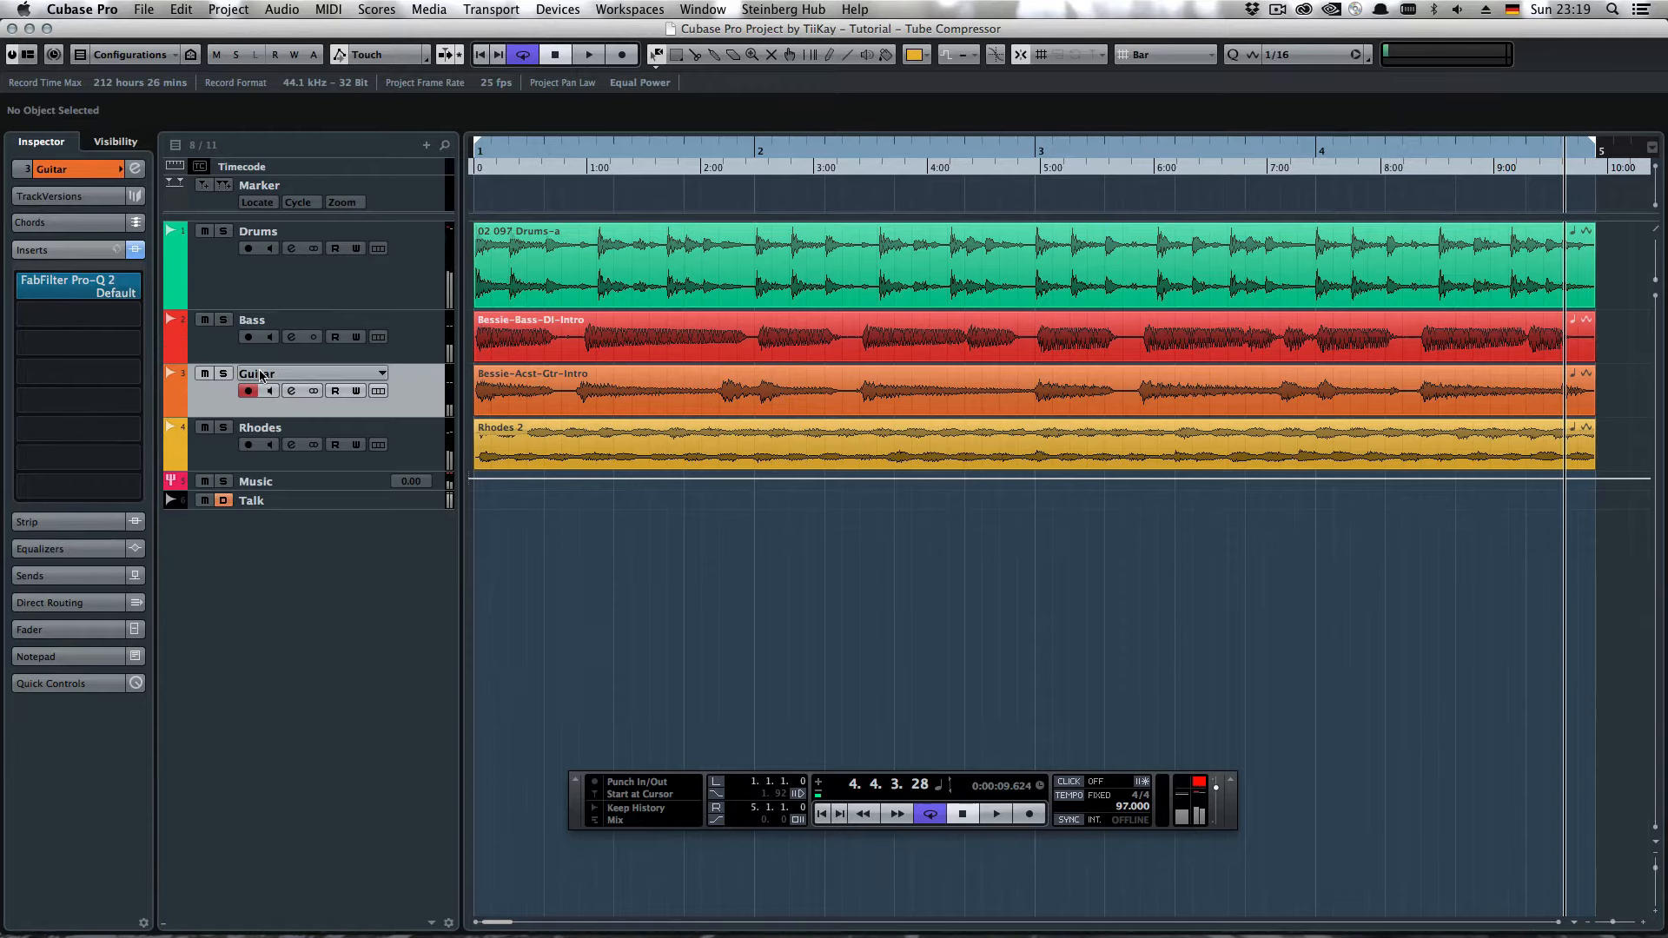
left_click(40, 311)
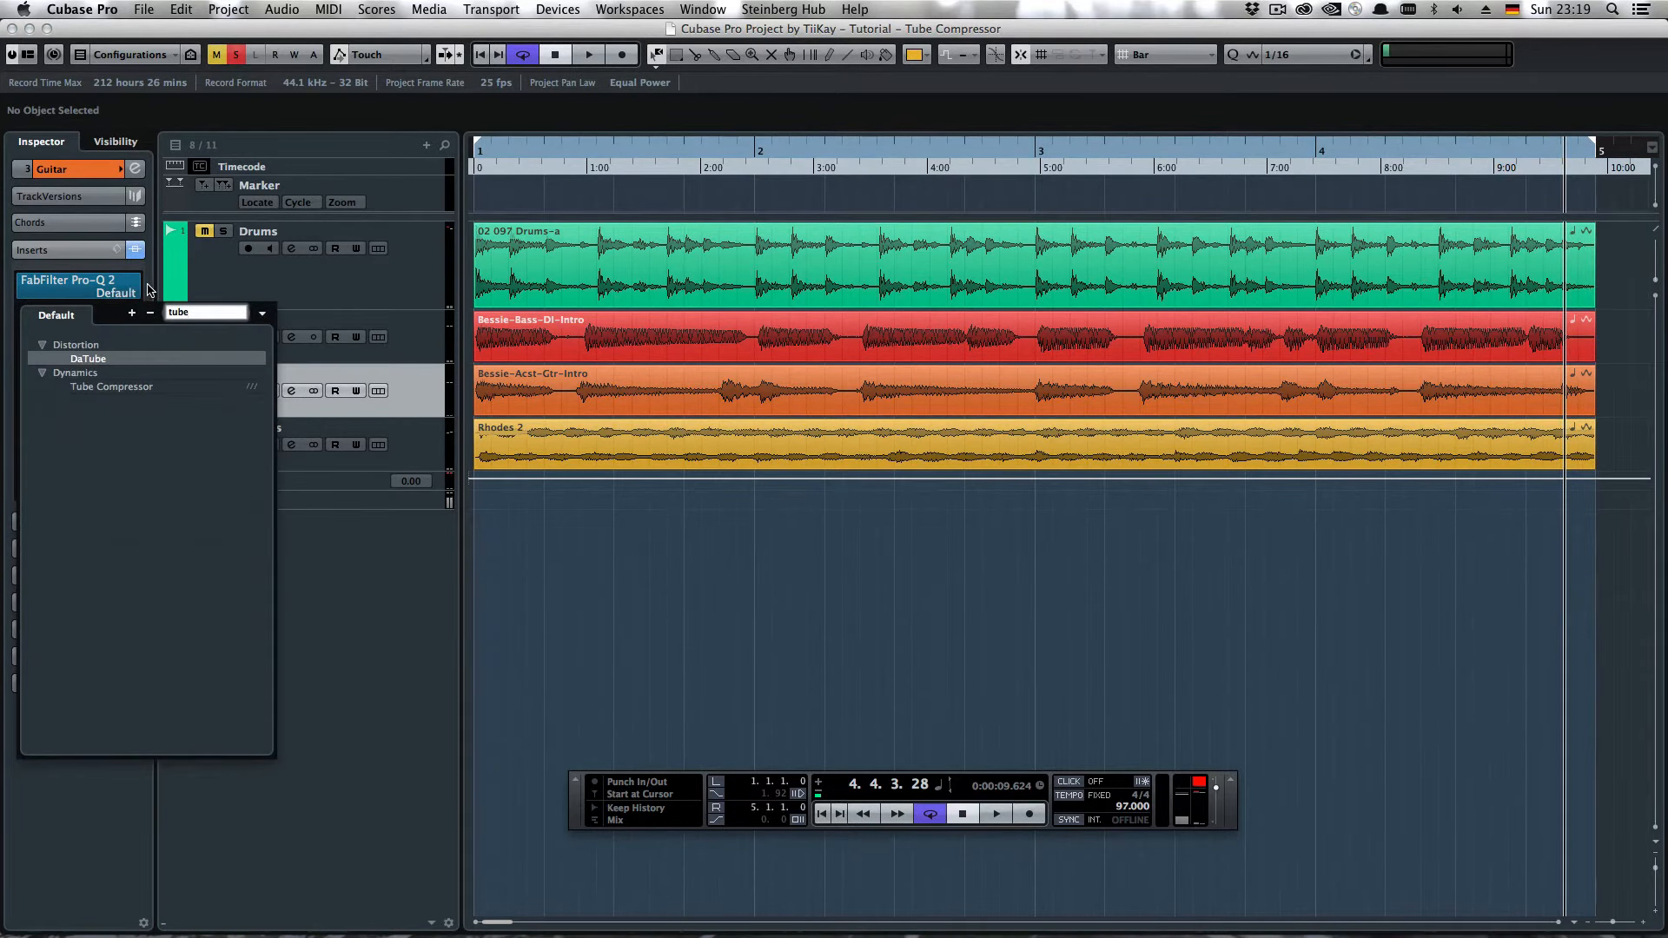
left_click(125, 391)
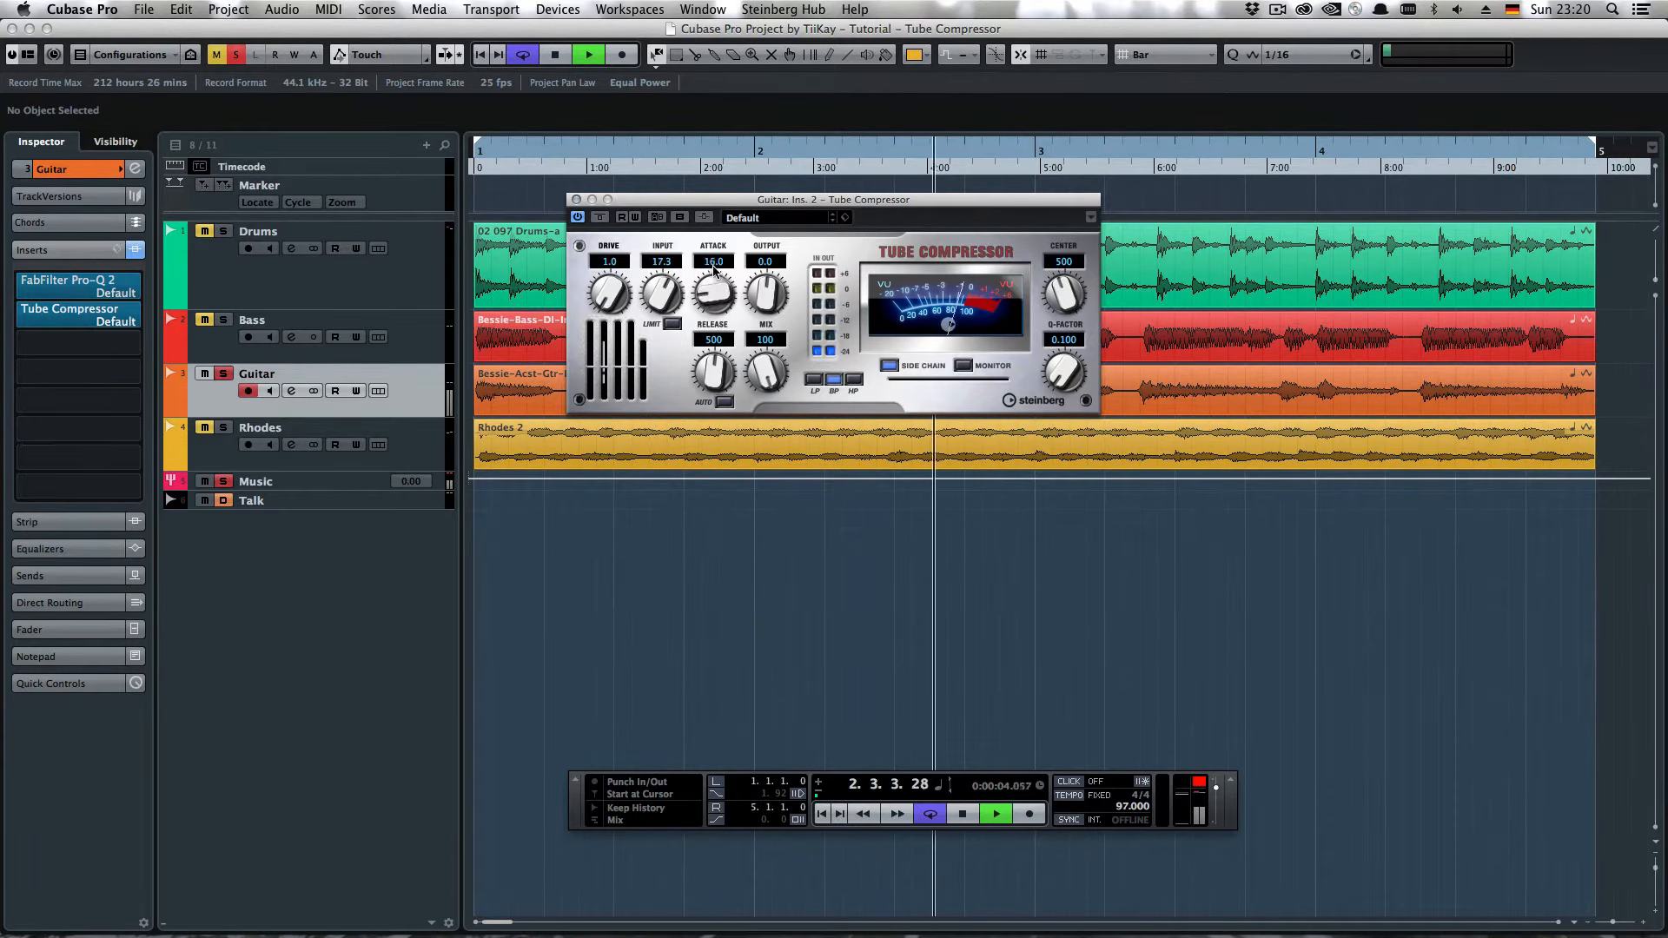
Step: Play the soloed Guitar and set its compressor to Input 23.0, Attack 50.0, Release 218 and Drive 3.0
left_click_drag(646, 301, 647, 279)
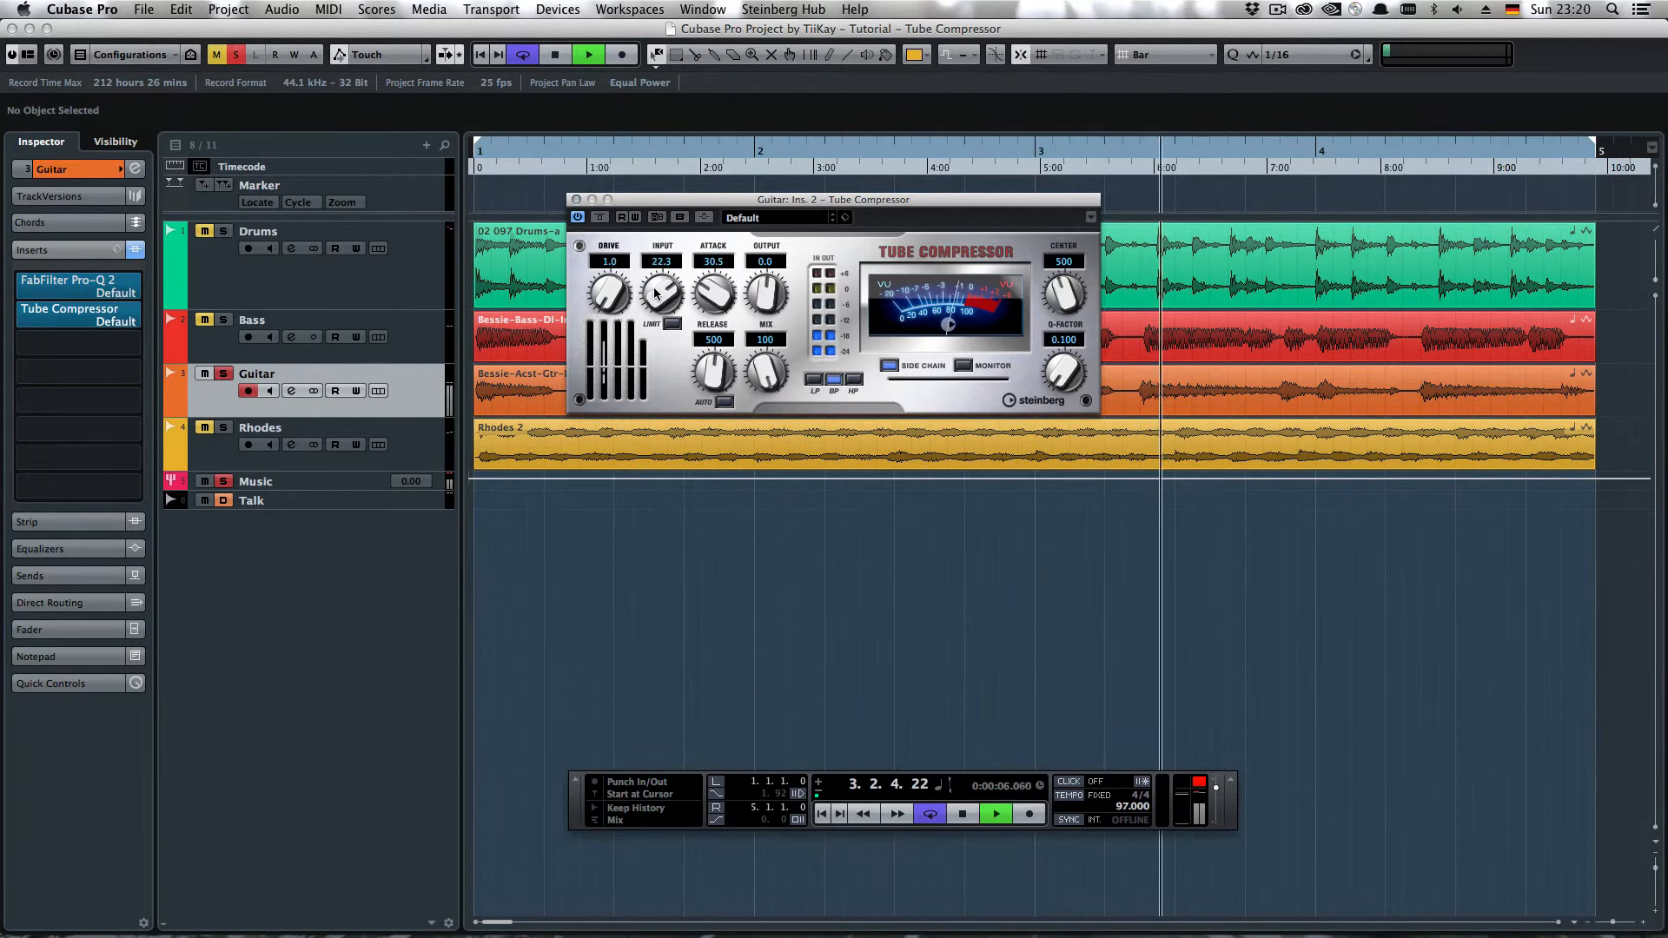
left_click_drag(720, 363, 706, 430)
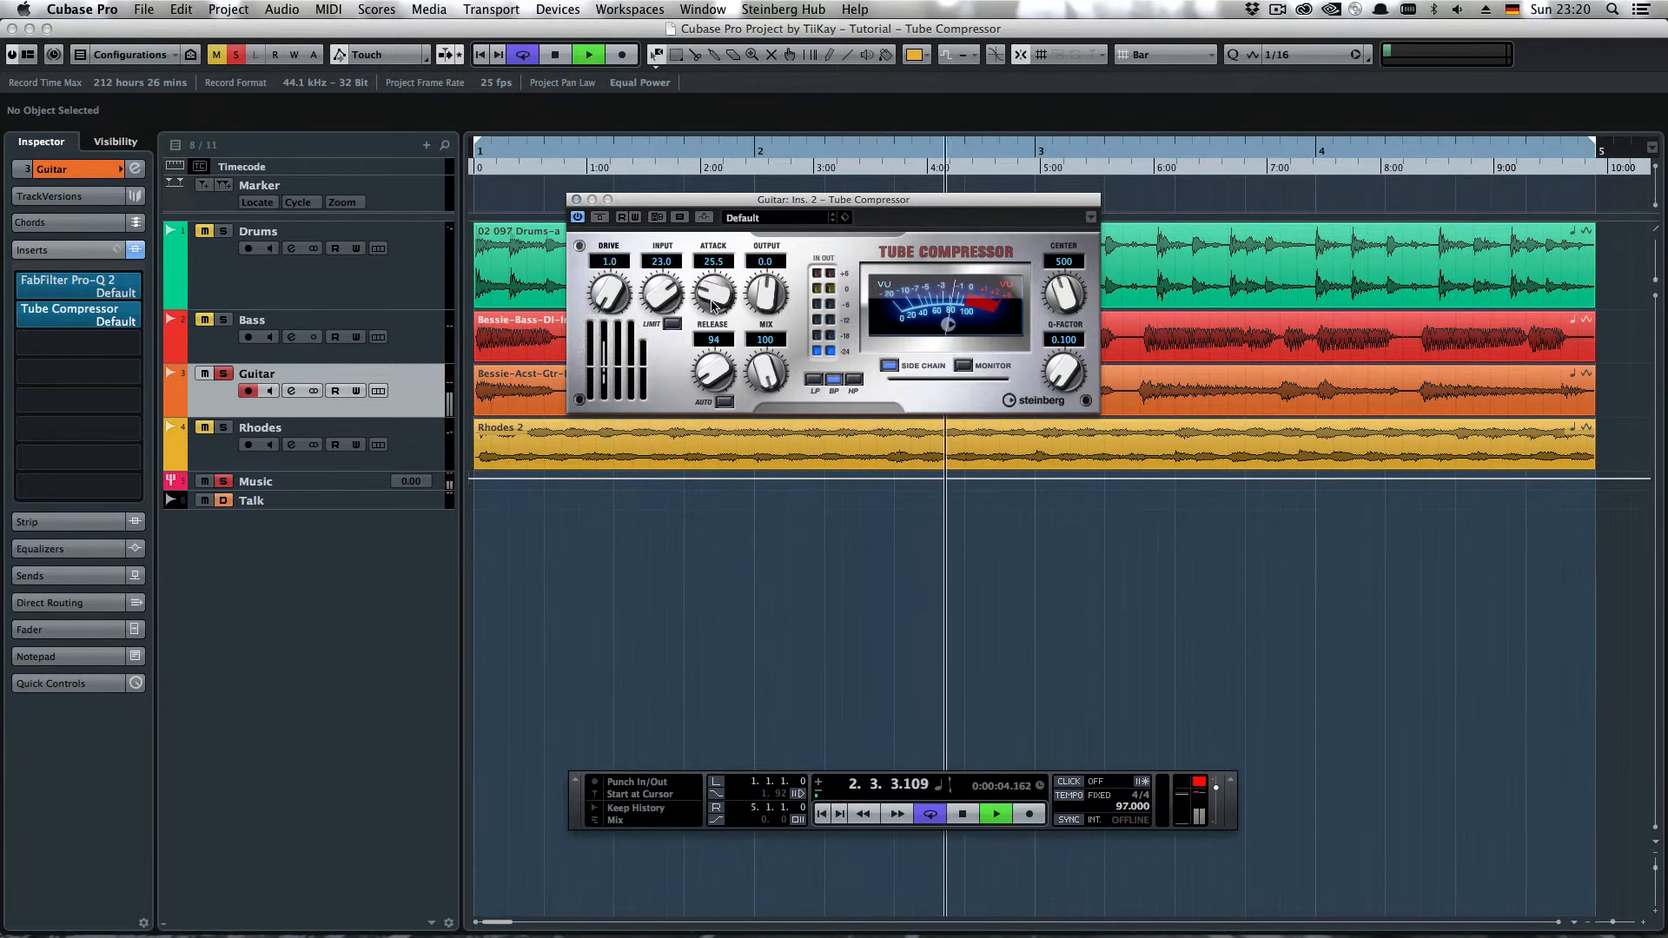
left_click_drag(718, 303, 718, 300)
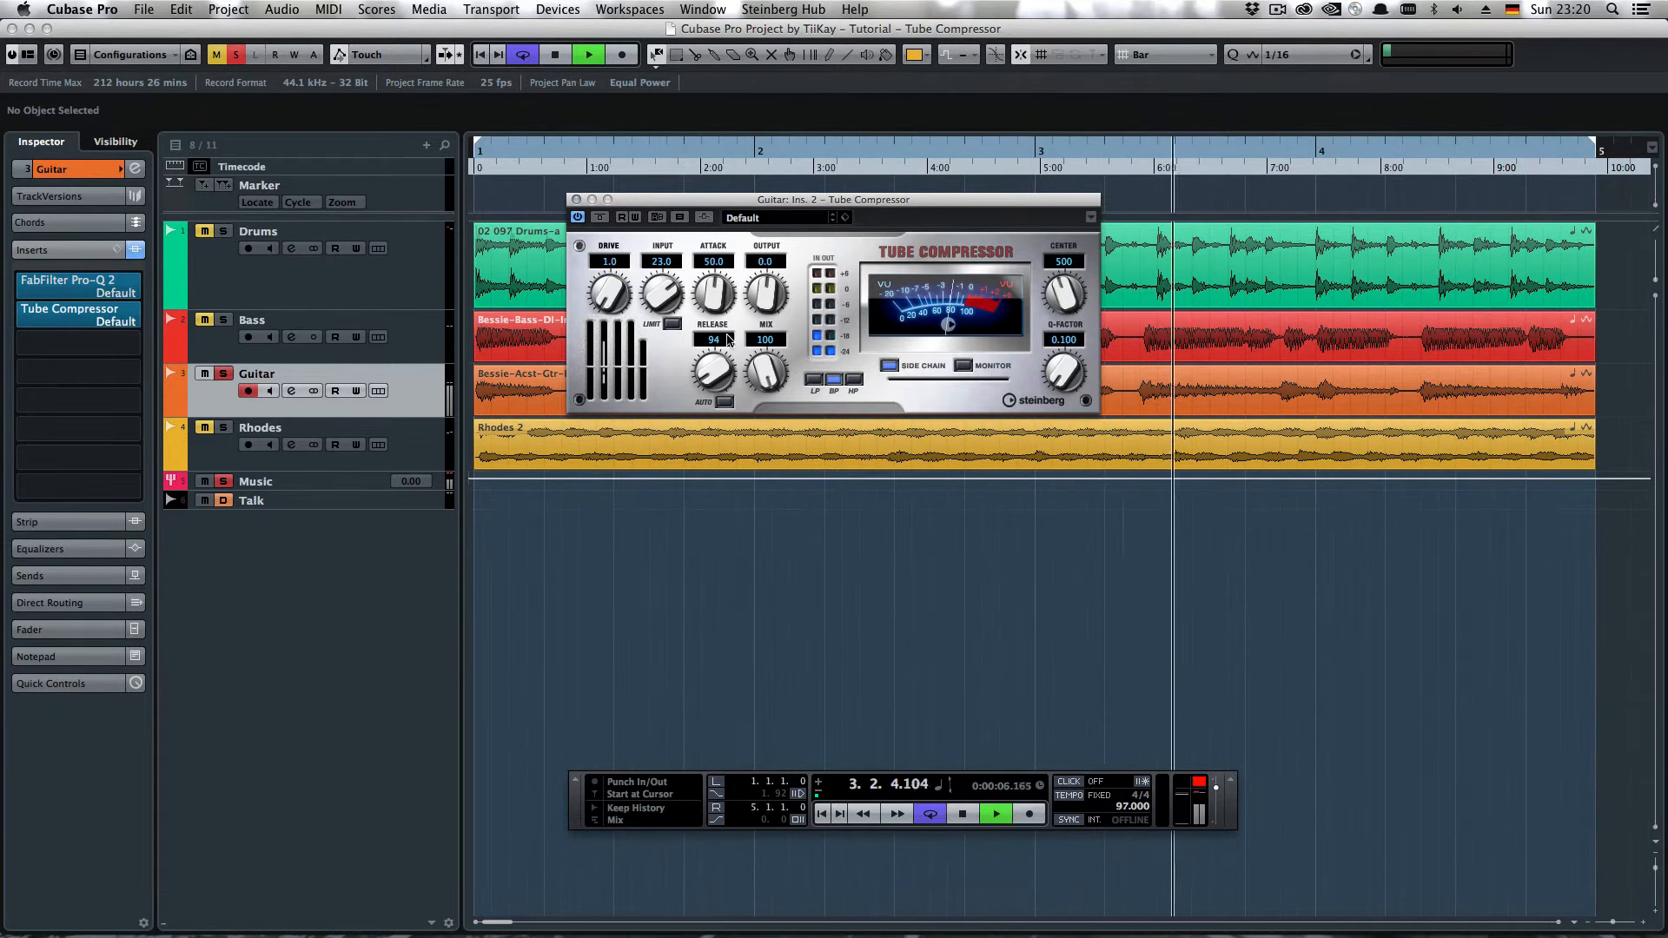
left_click_drag(716, 385, 714, 362)
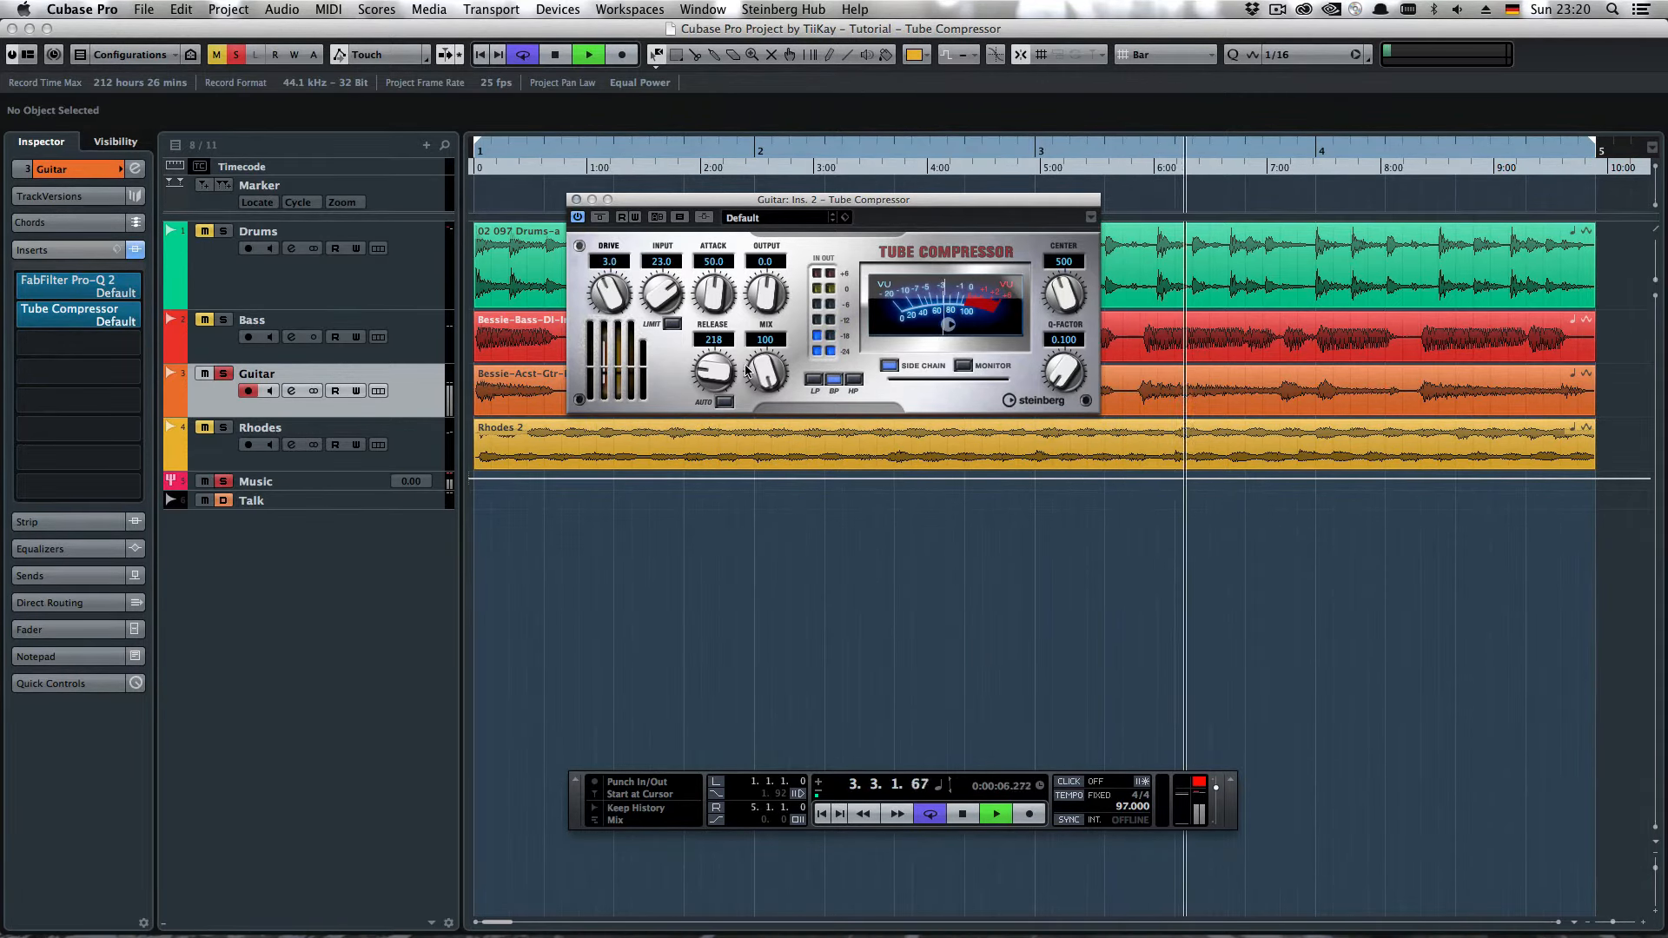
Step: Try the Guitar compressor with Output 4.2 and Mix 26, compare it bypassed, and reset Output to 0.0
left_click_drag(767, 295, 773, 276)
left_click_drag(765, 358, 782, 513)
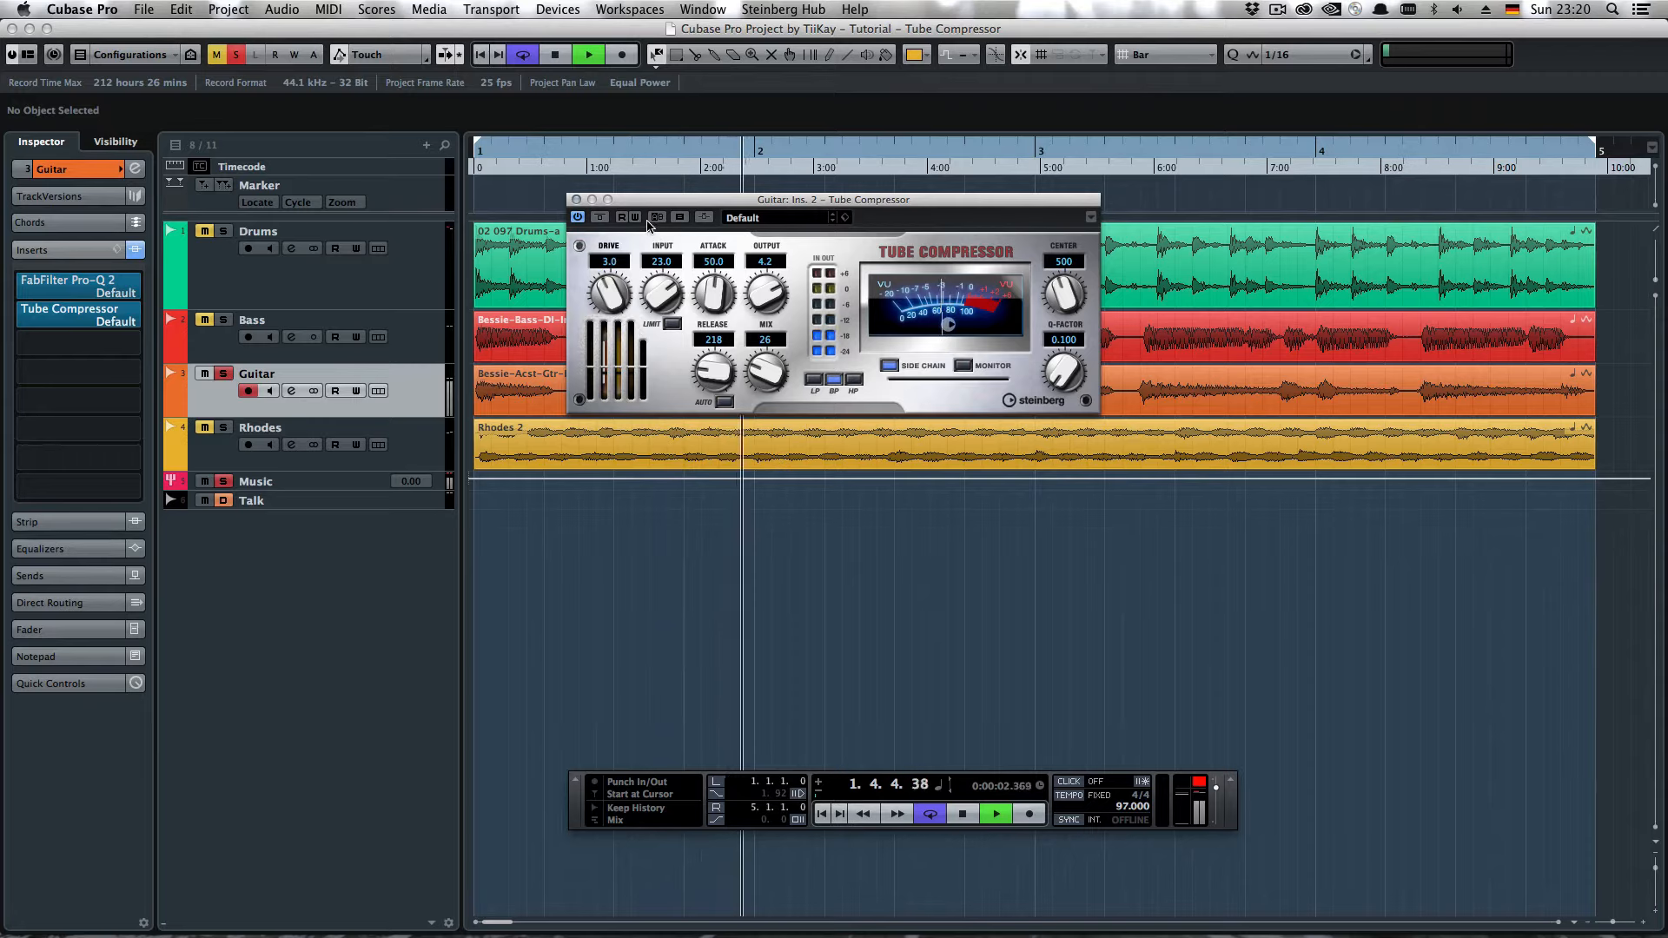
left_click(608, 220)
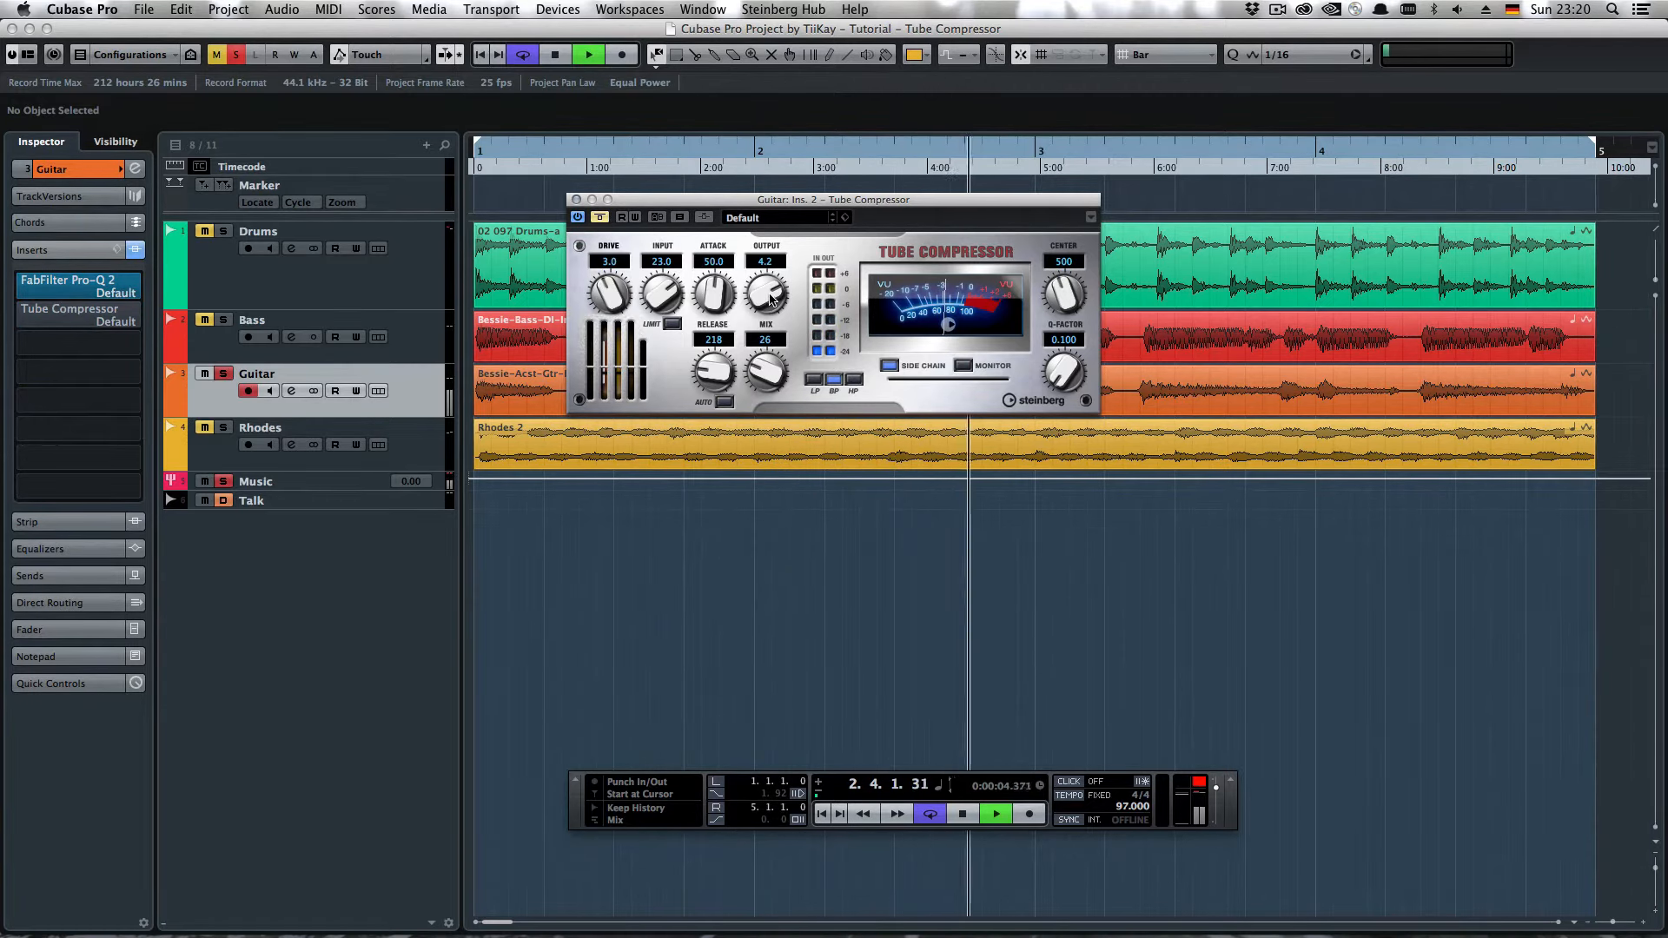
left_click(600, 218)
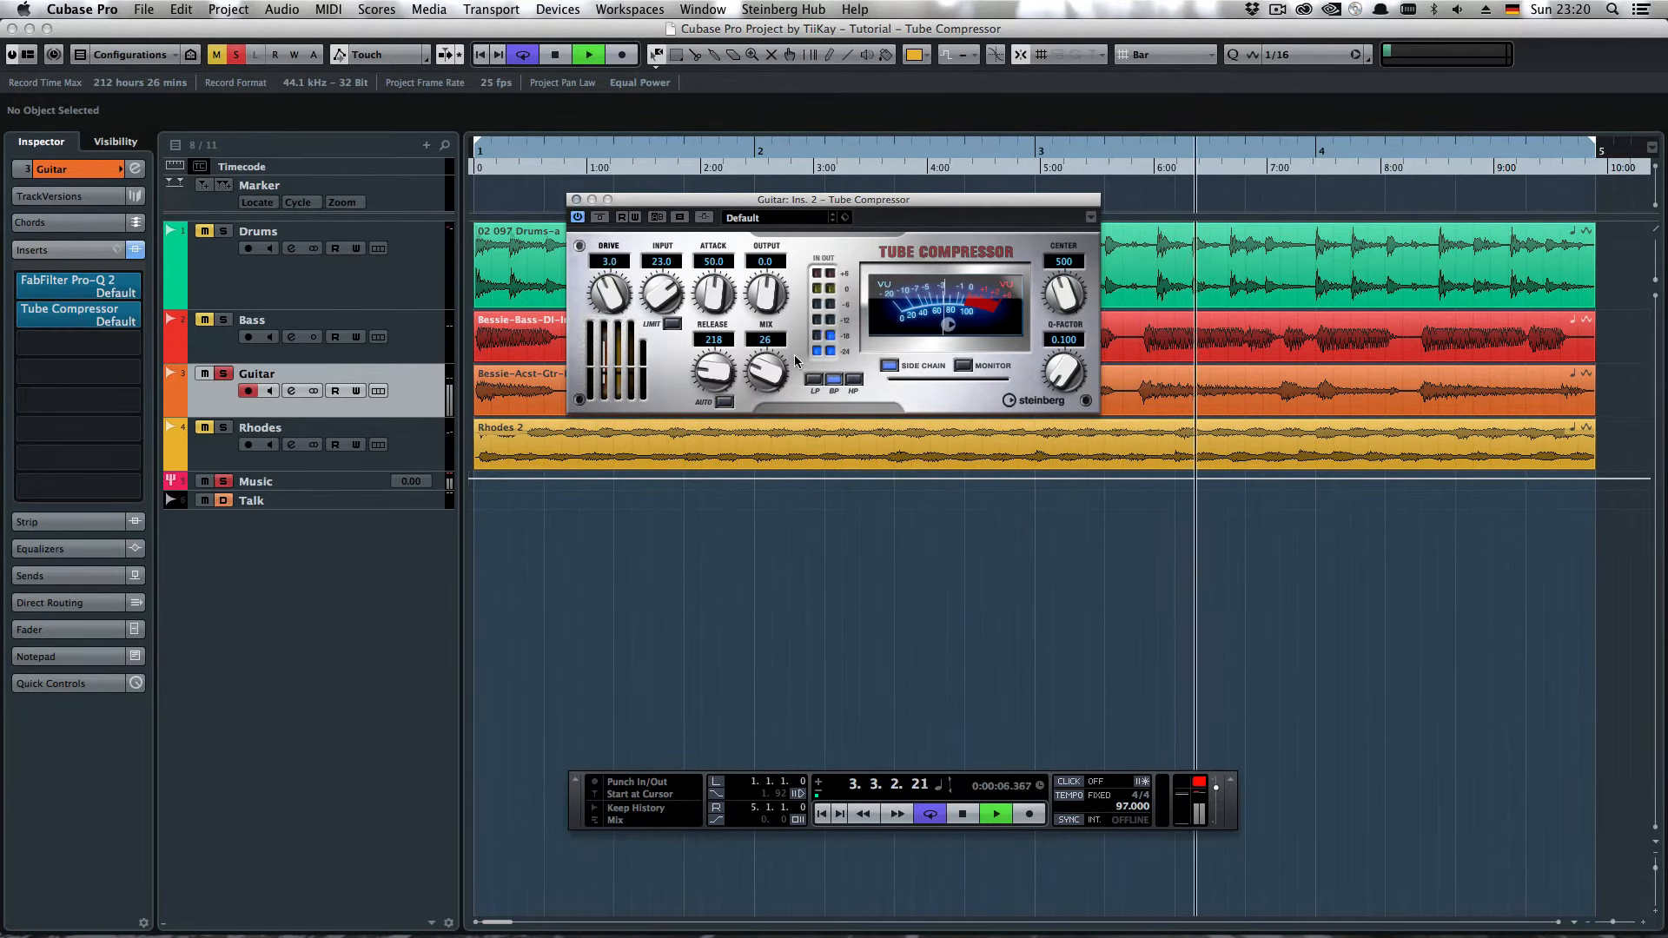
Step: Set the Guitar compressor's Mix to 52 and compare the sound with the plug-in bypassed
scroll(770, 372, "up", 1)
left_click_drag(770, 372, 767, 349)
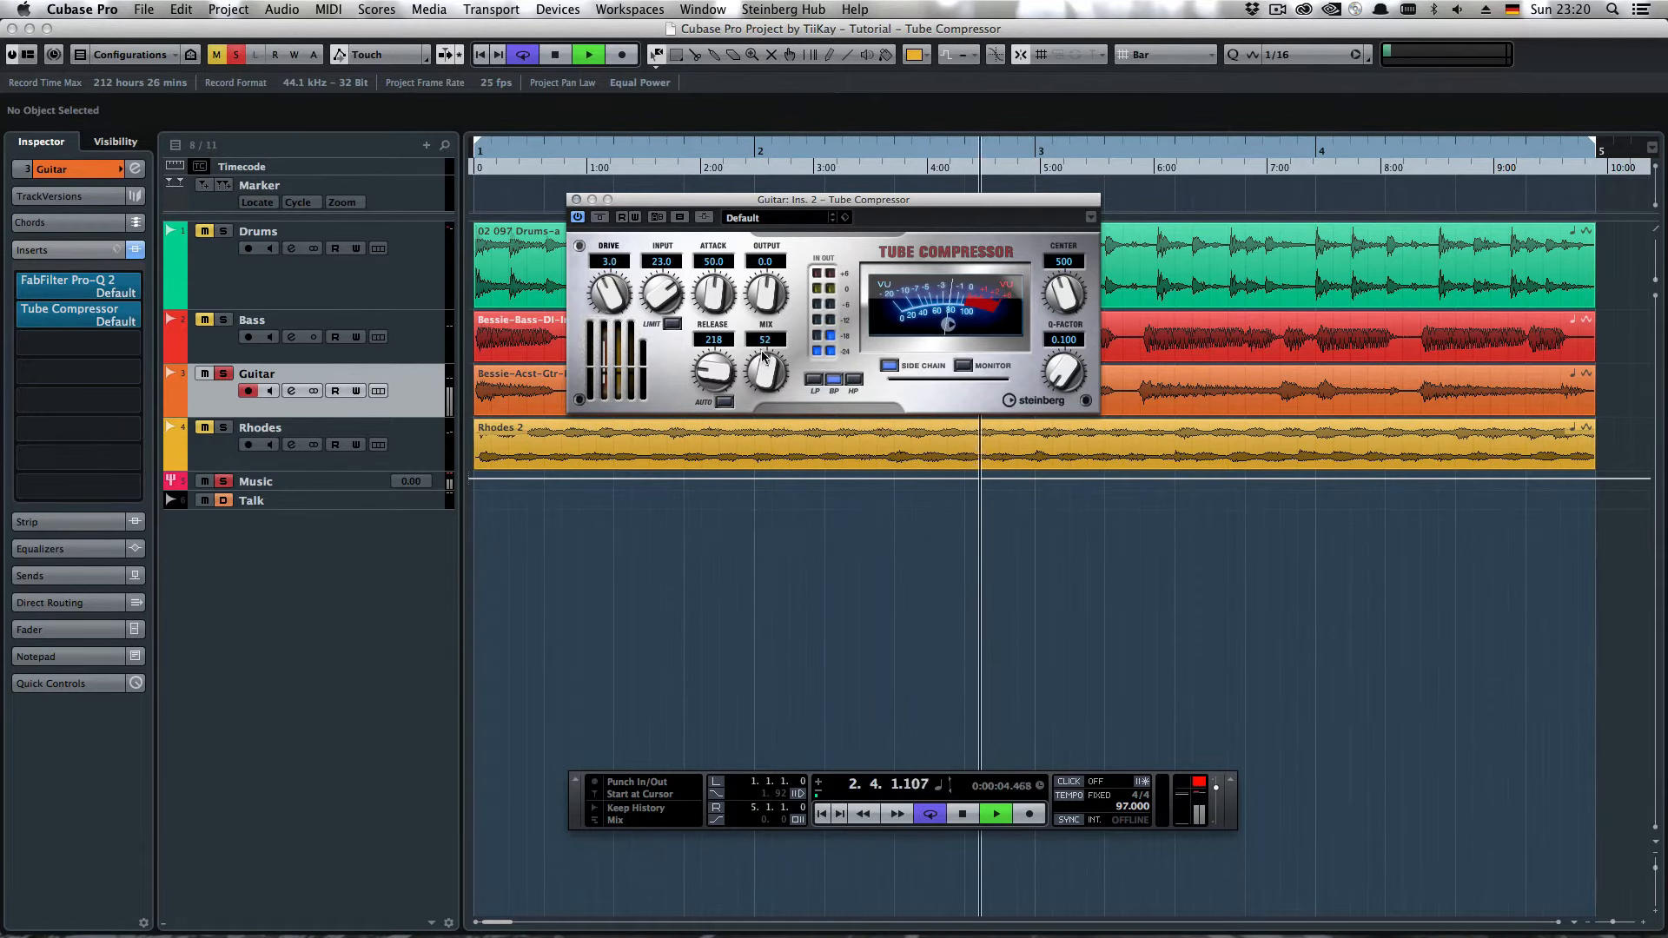
left_click(601, 218)
left_click(601, 218)
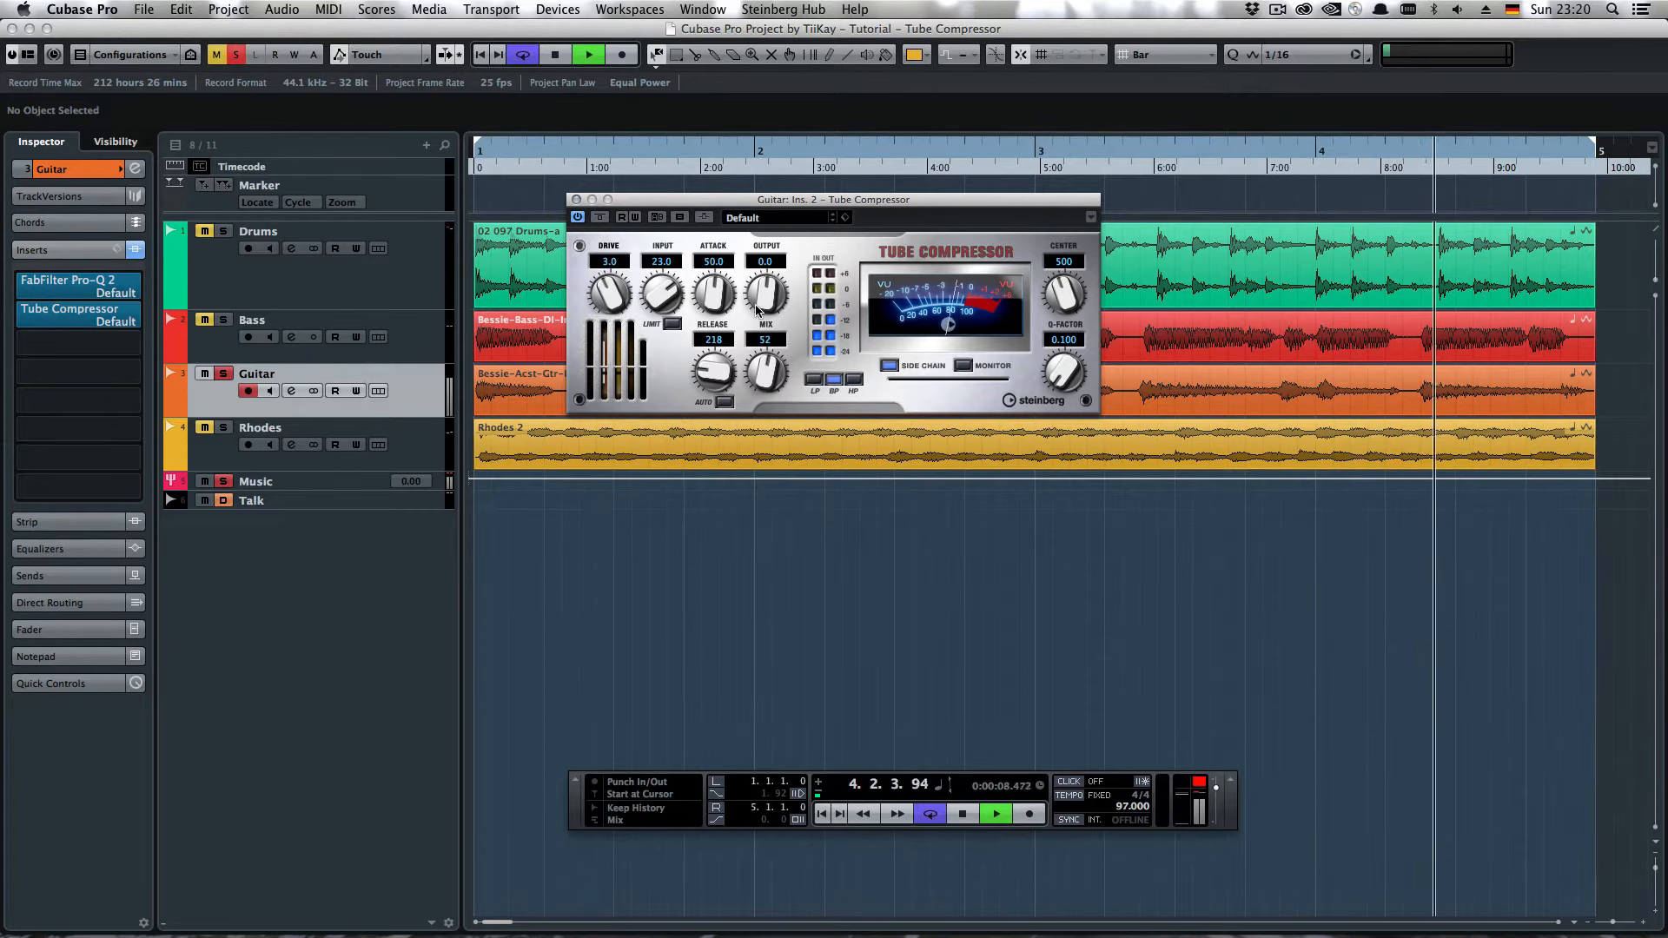
Step: Set the Guitar compressor's Output to -1.3 and compare it bypassed and active, leaving it active
left_click_drag(765, 297, 765, 322)
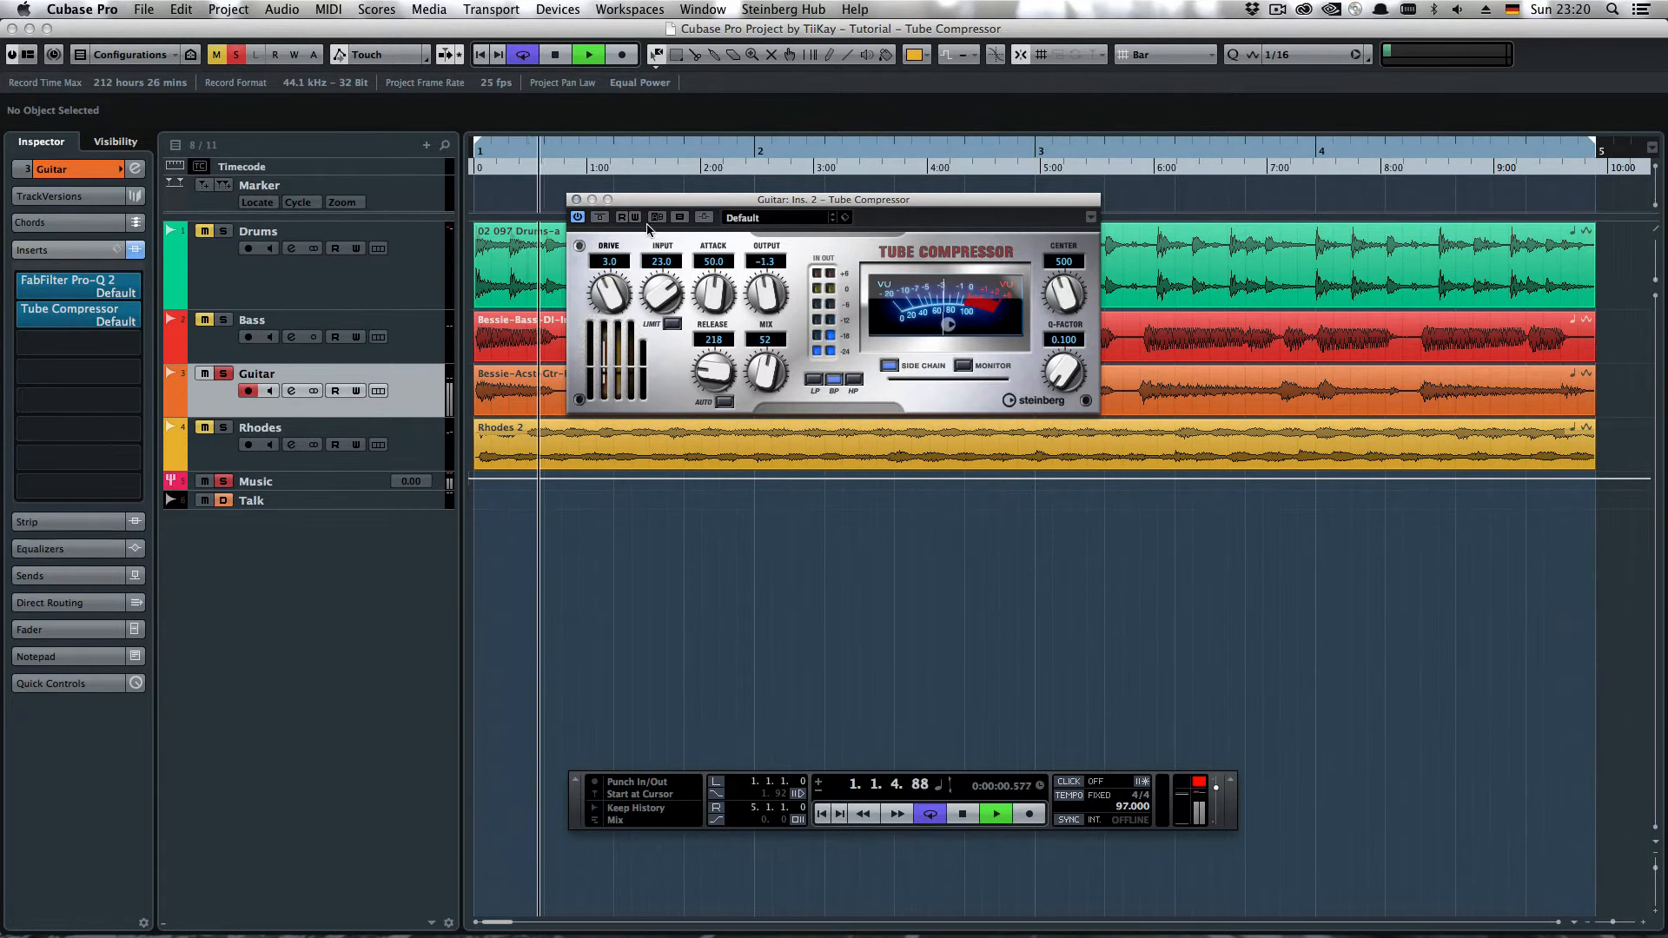
left_click(601, 219)
left_click(579, 218)
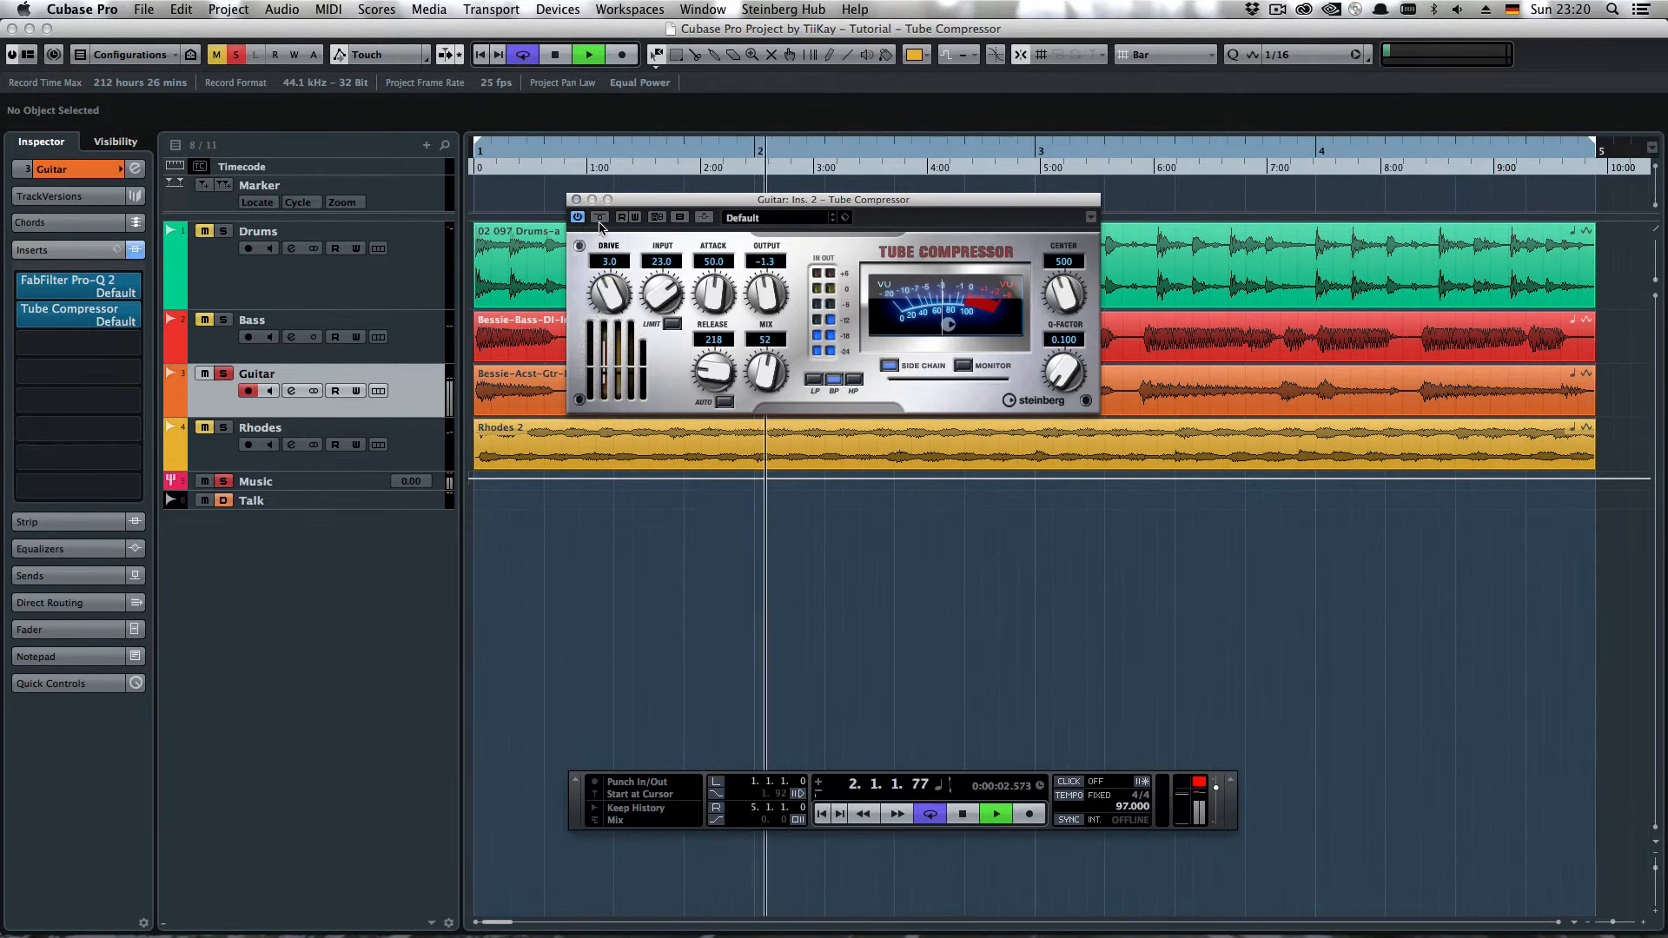
left_click(600, 218)
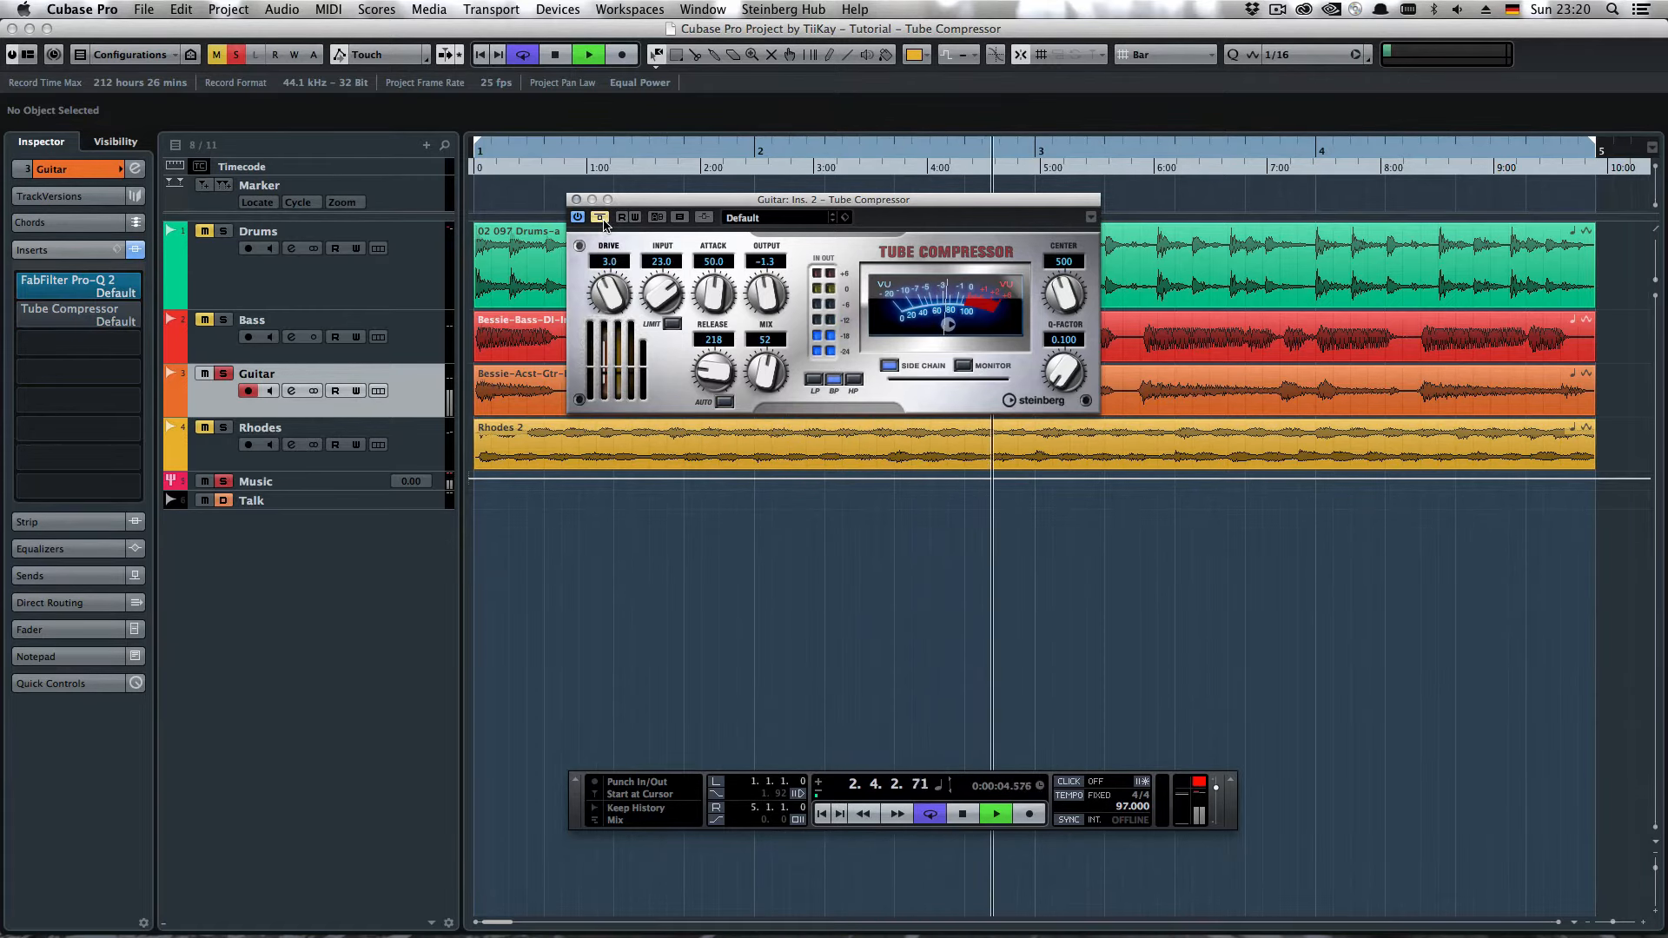
left_click(601, 219)
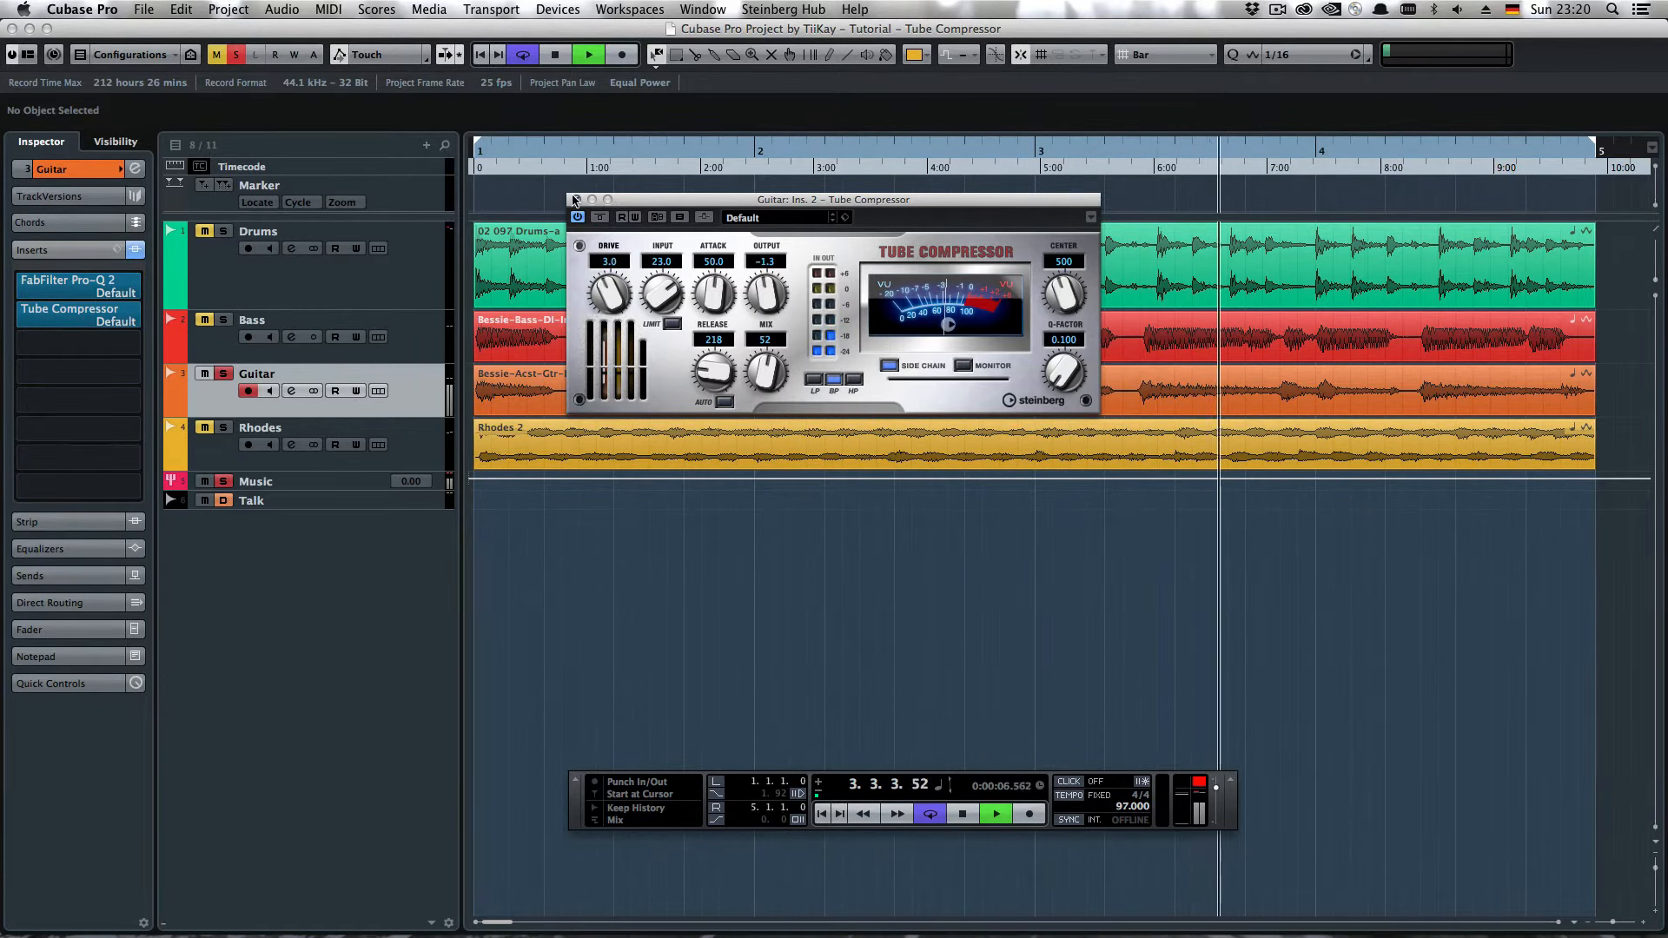
Step: Close the Guitar's Tube Compressor, stop playback and return the cursor to the project start
left_click(576, 200)
key("space")
key("Home")
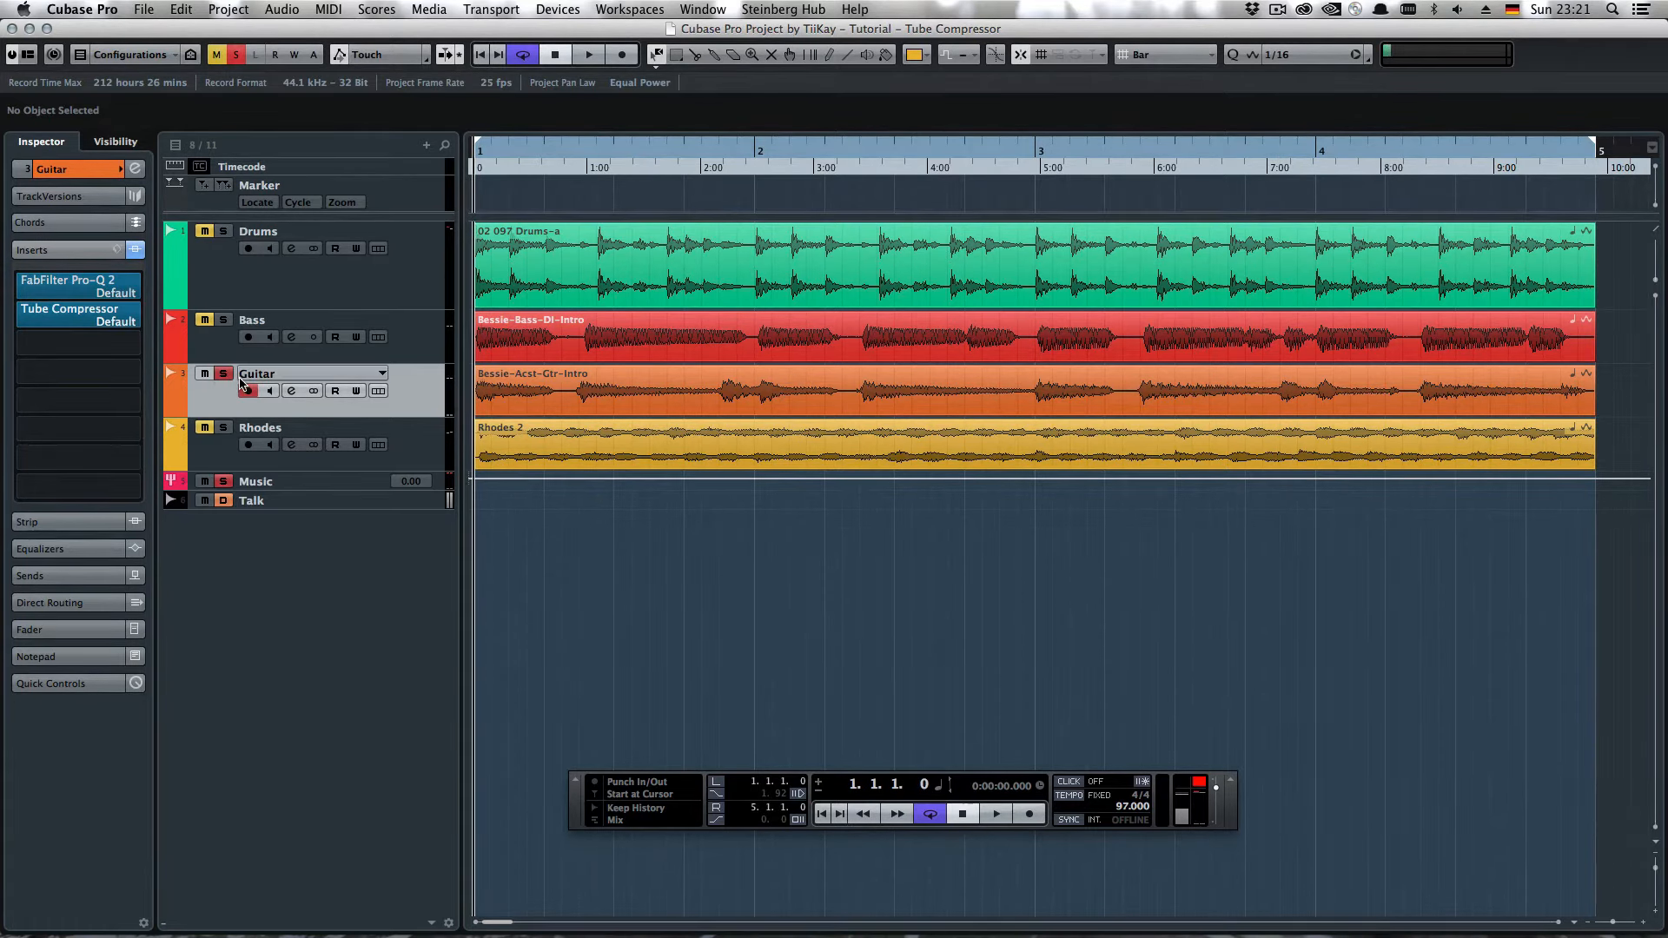
Step: Play the full mix with the channel fader shown in the track inspector, and solo the Rhodes track
key("space")
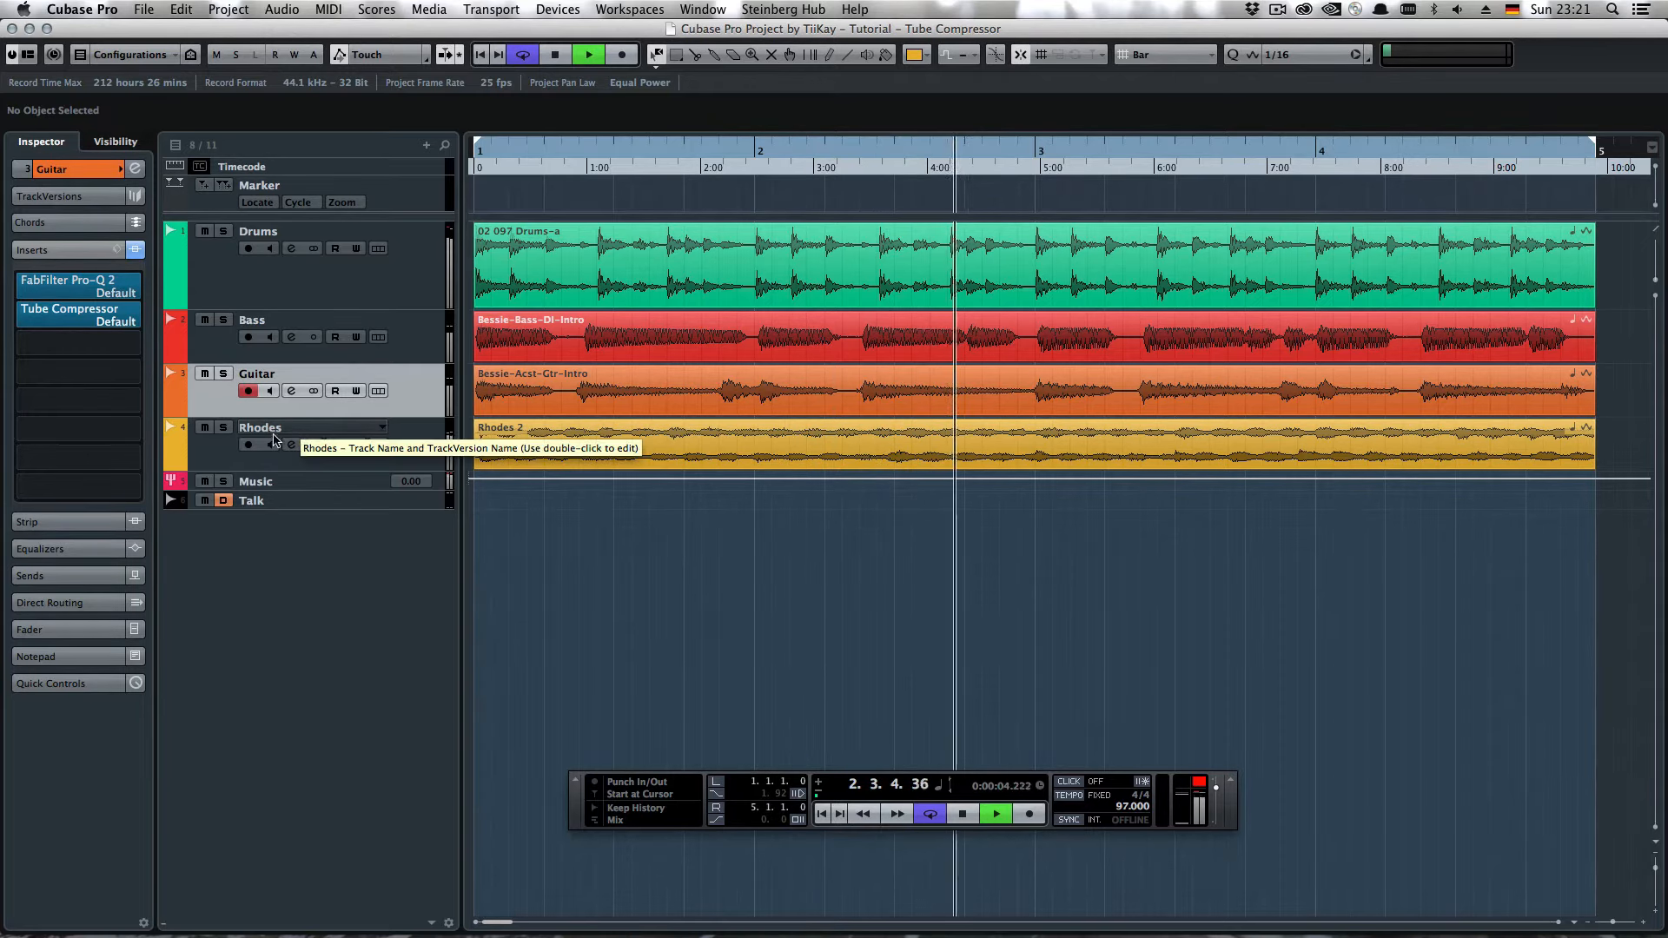
left_click(95, 634)
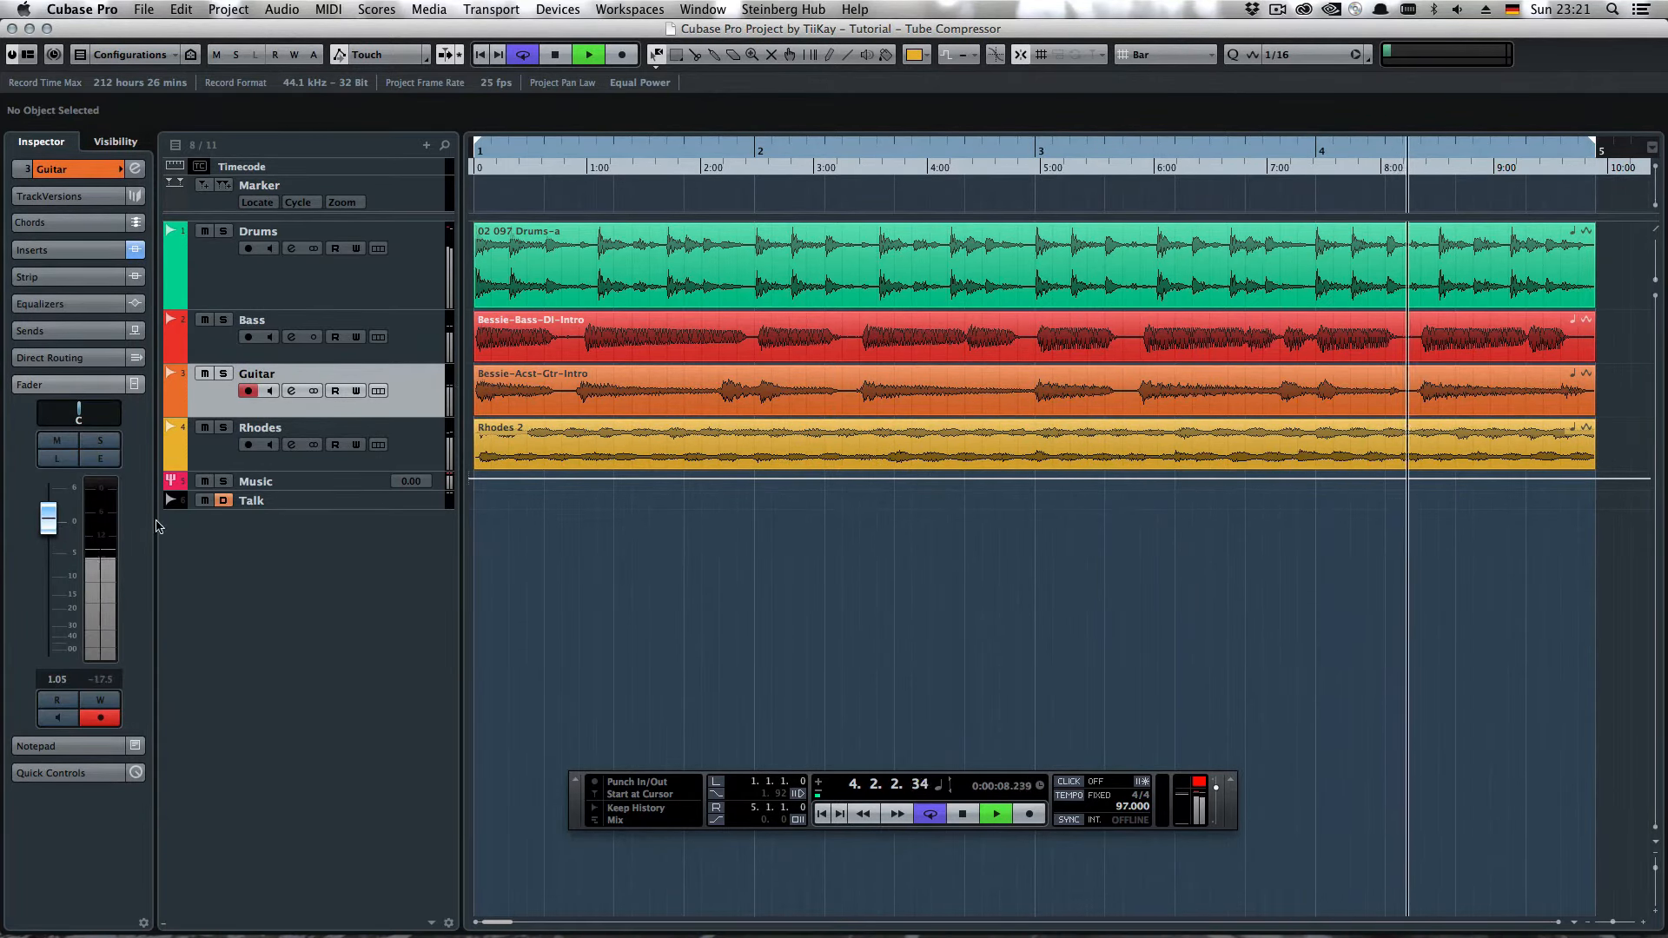
left_click(226, 440)
left_click(223, 428)
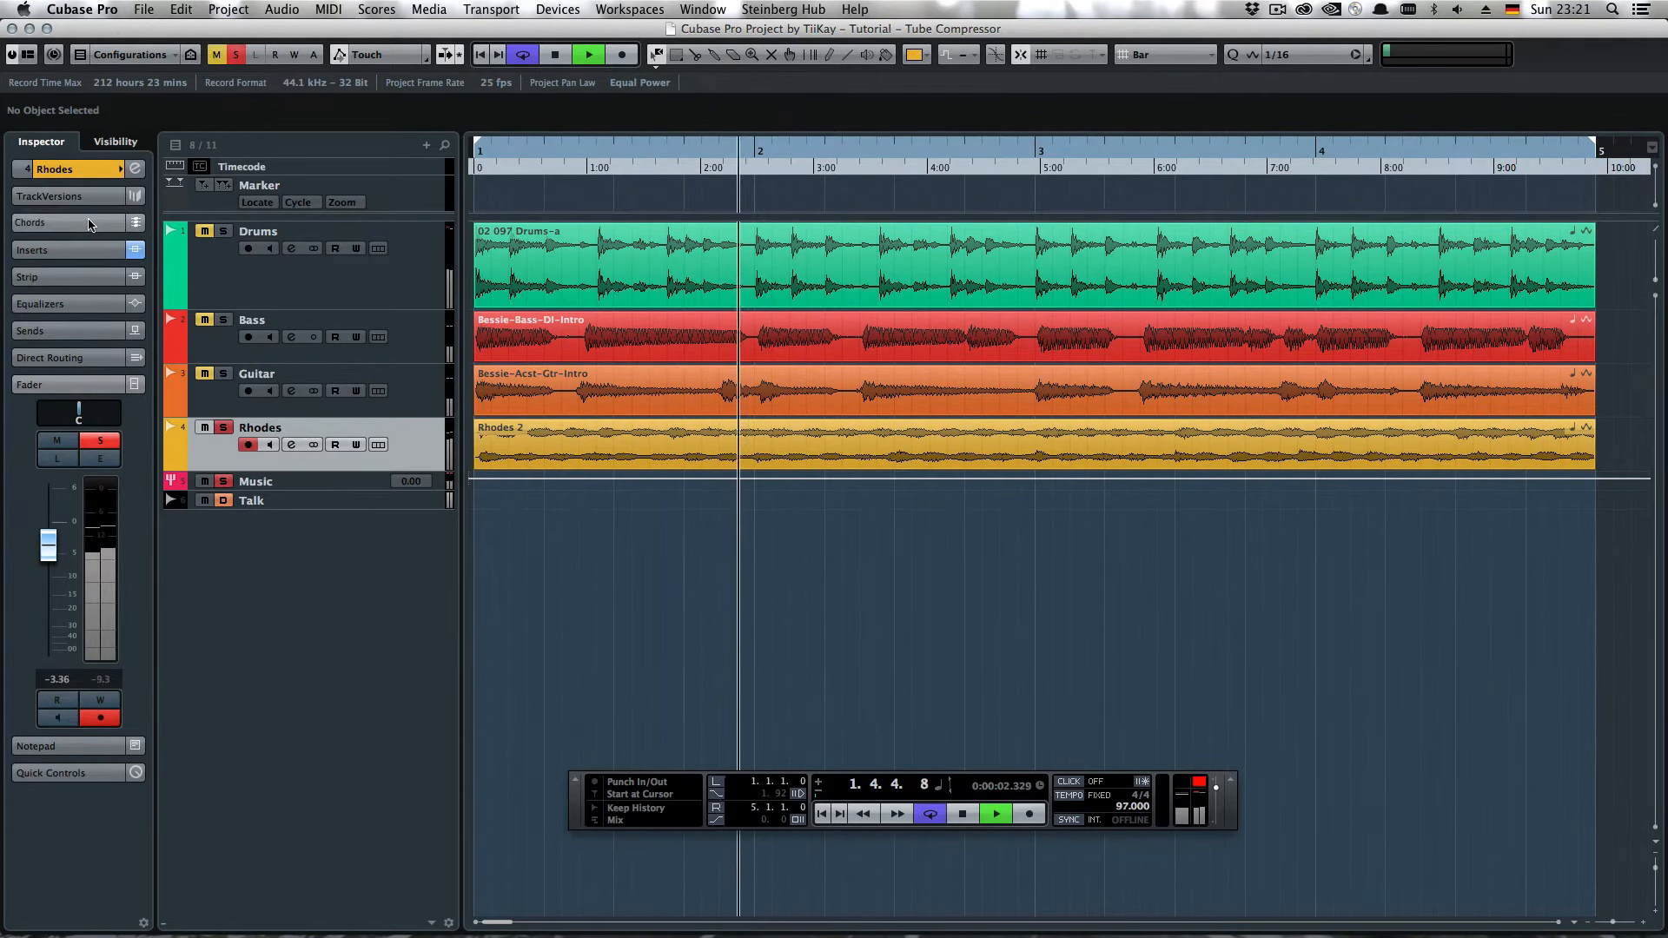
Step: Insert a Tube Compressor in the second insert slot of the Rhodes track
left_click(70, 249)
left_click(81, 305)
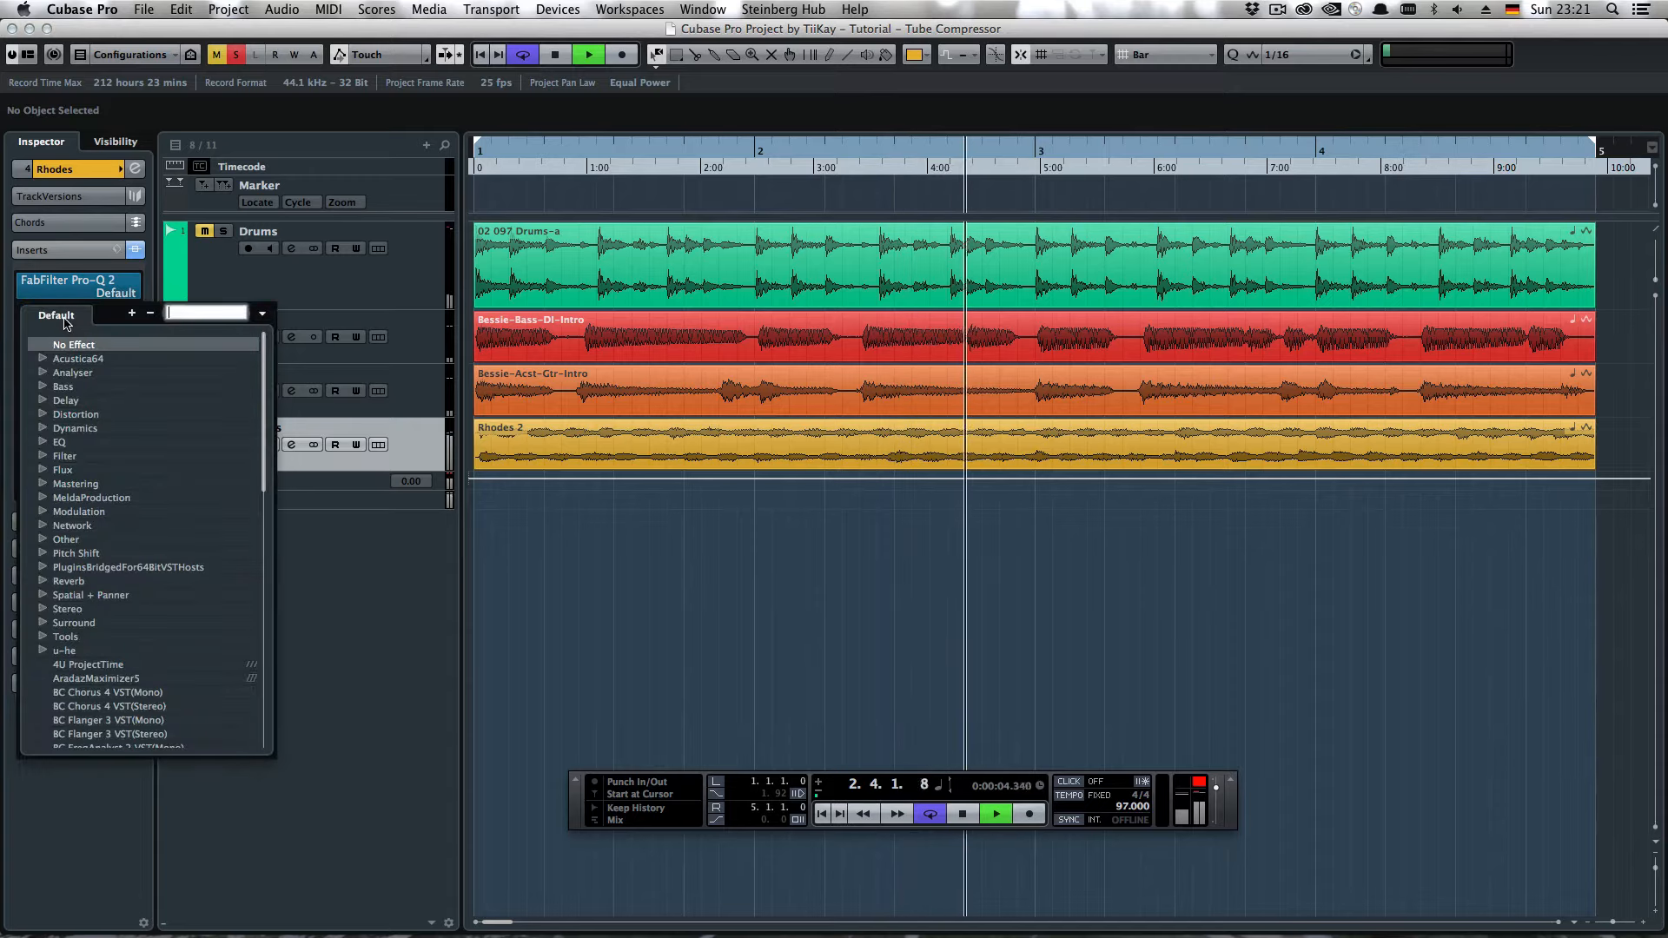
type("tube com")
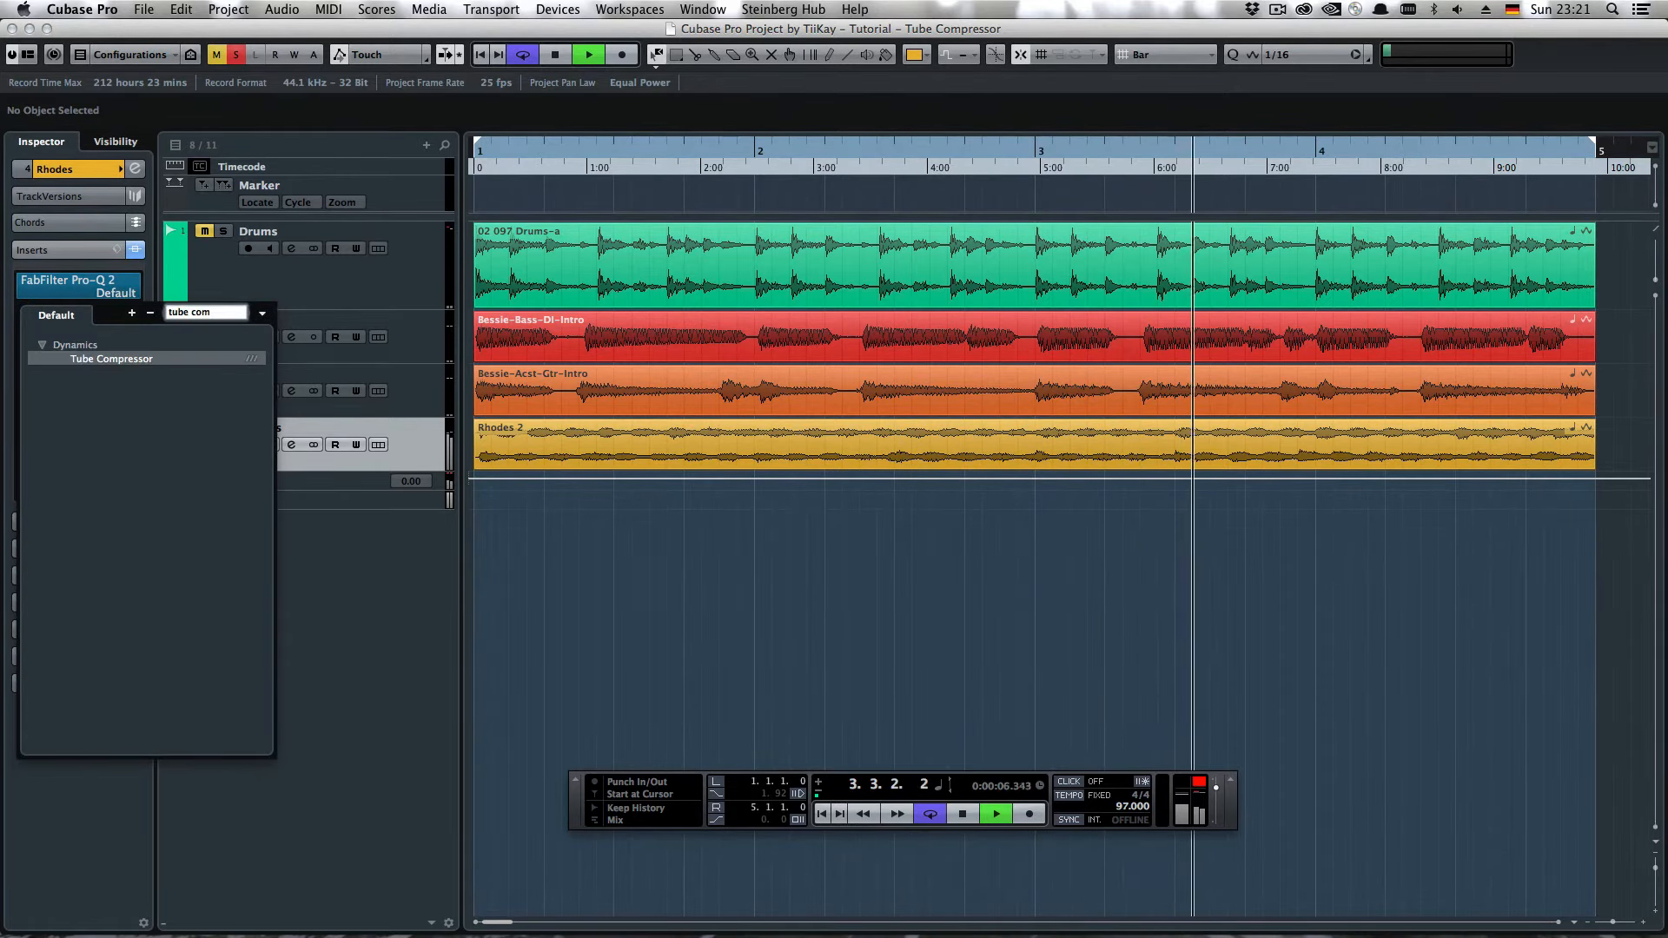
key("Return")
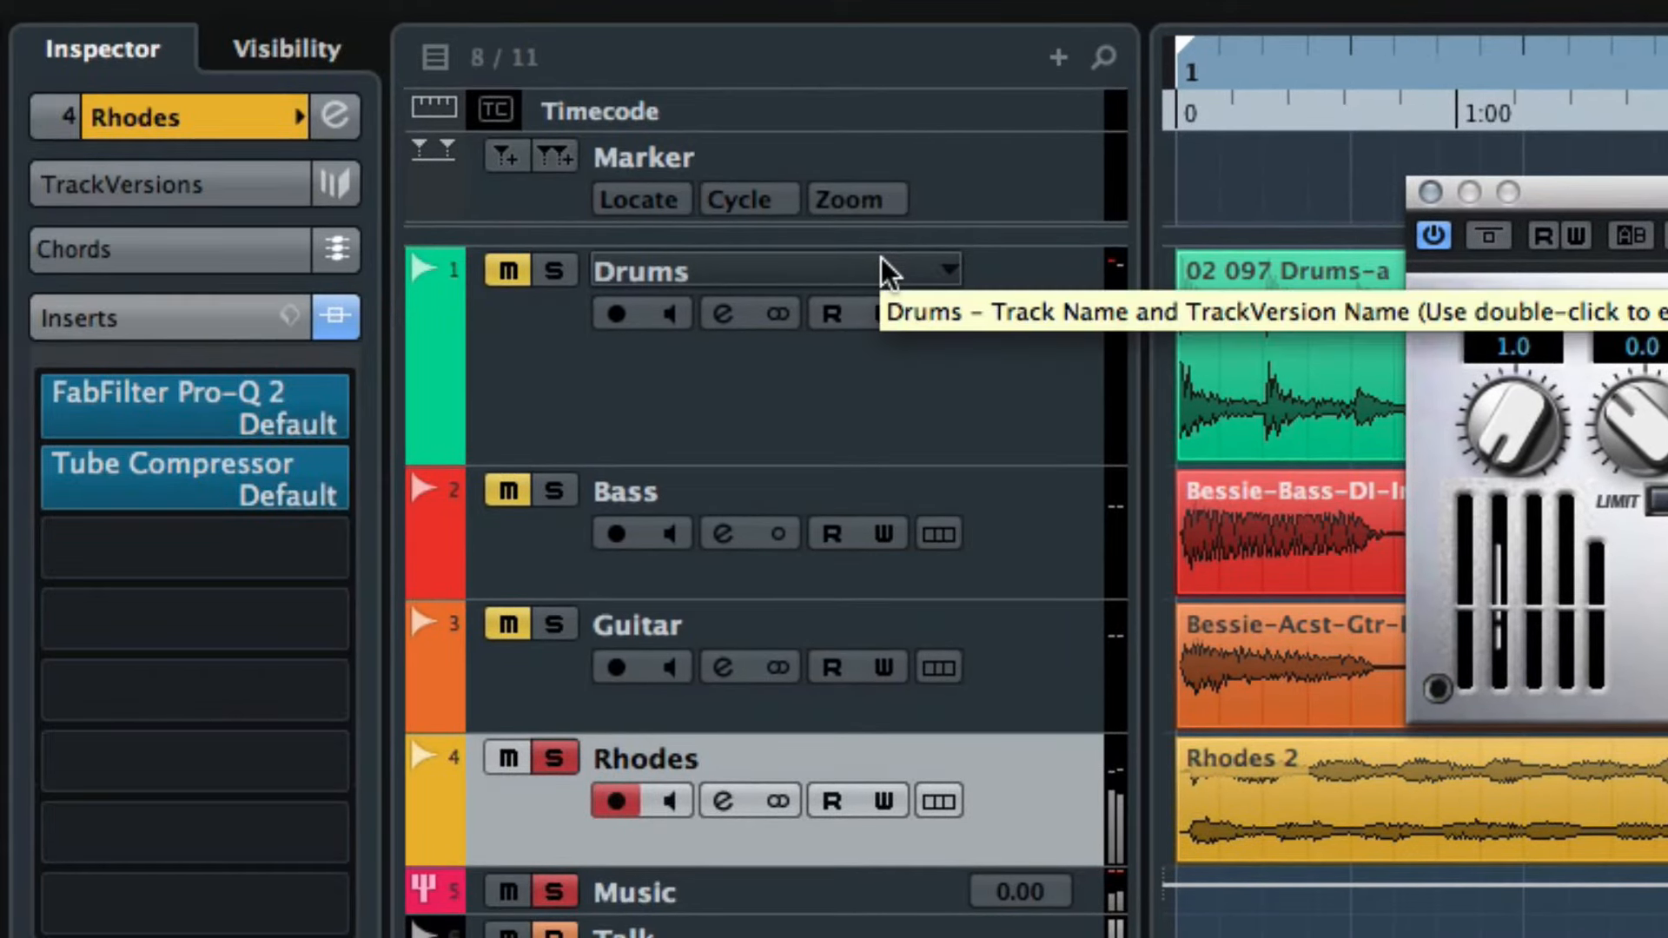
Step: Solo Drums and route its first send to the side-chain of the Rhodes Tube Compressor, activating the send and the compressor's side-chain input
left_click(882, 268)
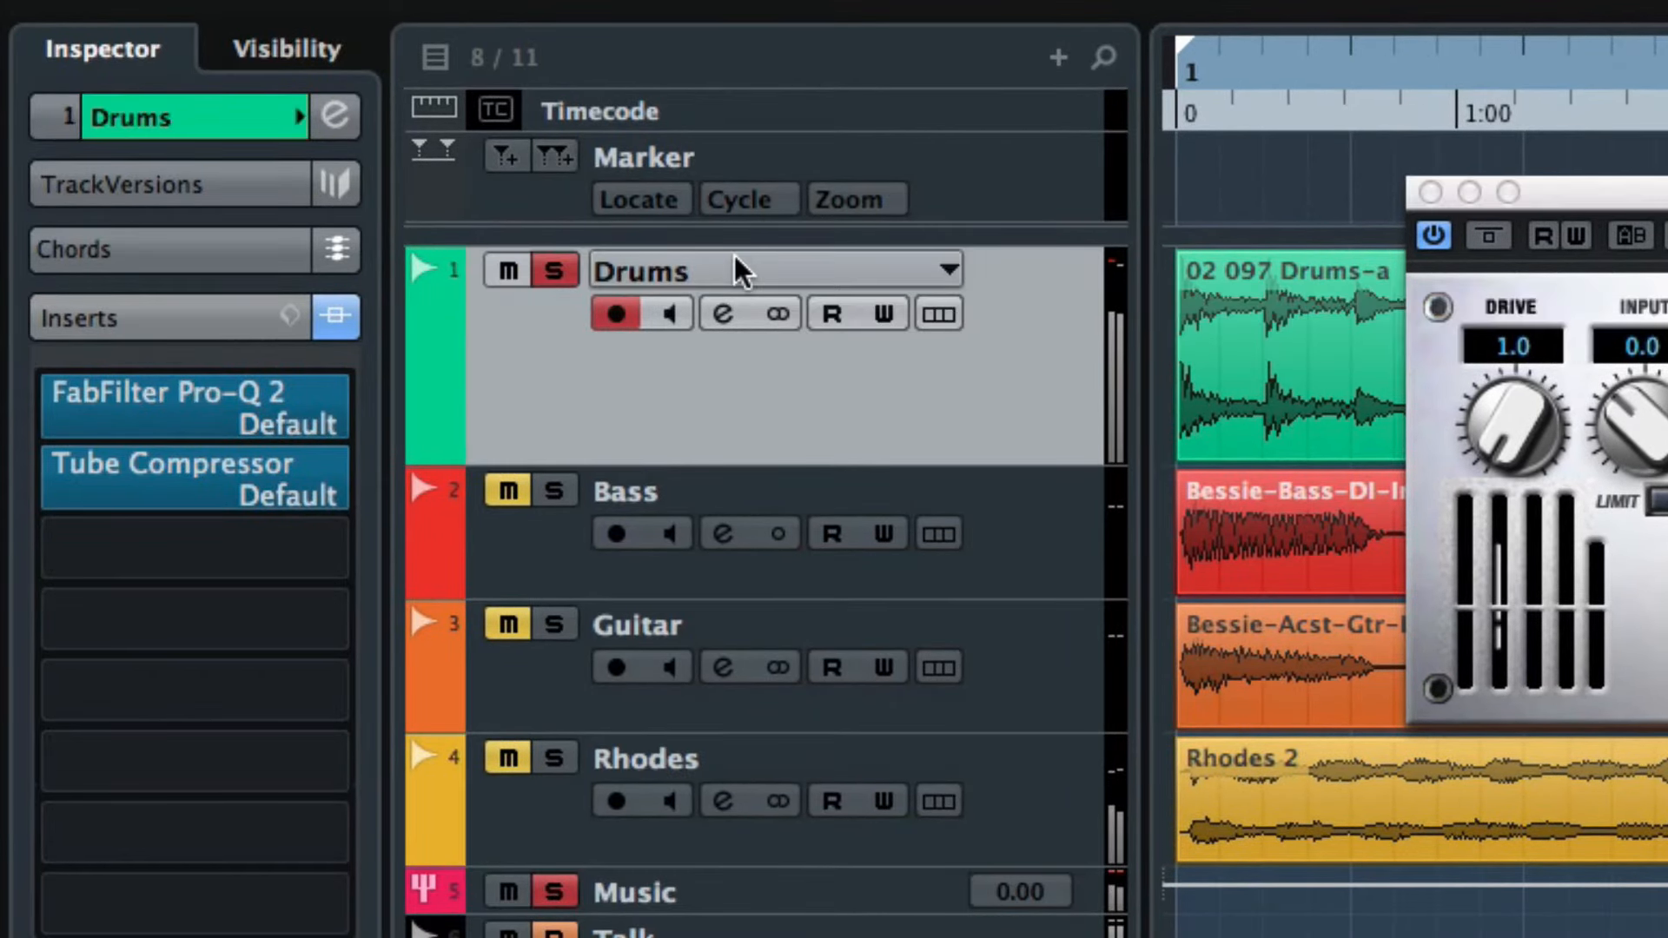
left_click(171, 519)
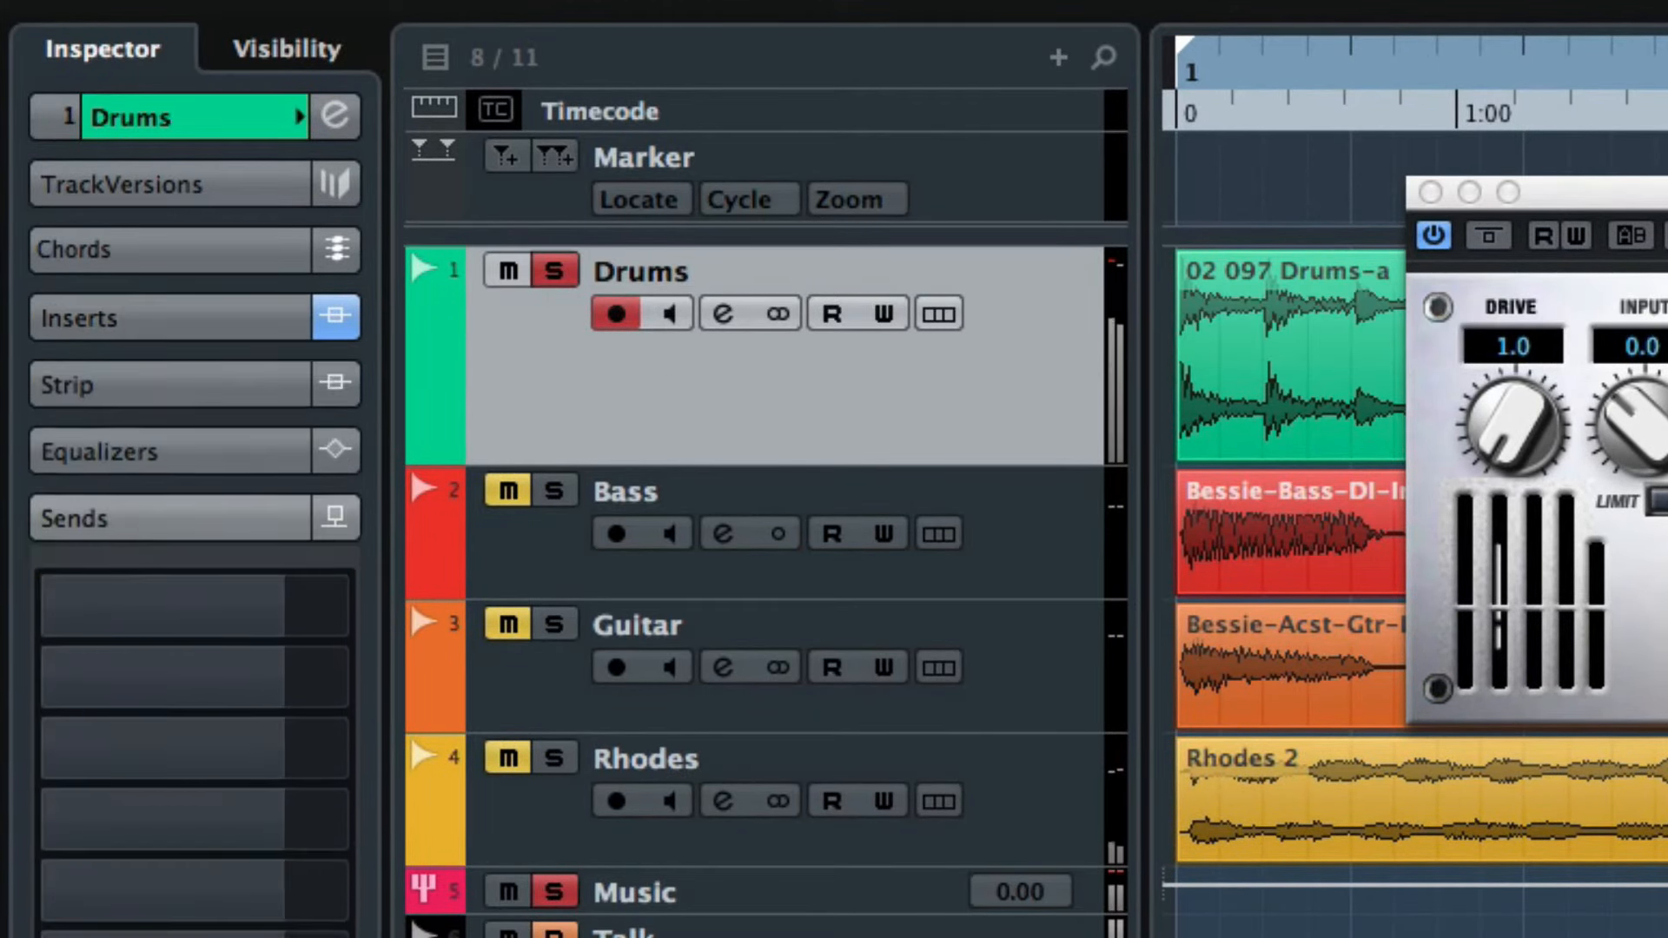
left_click(339, 608)
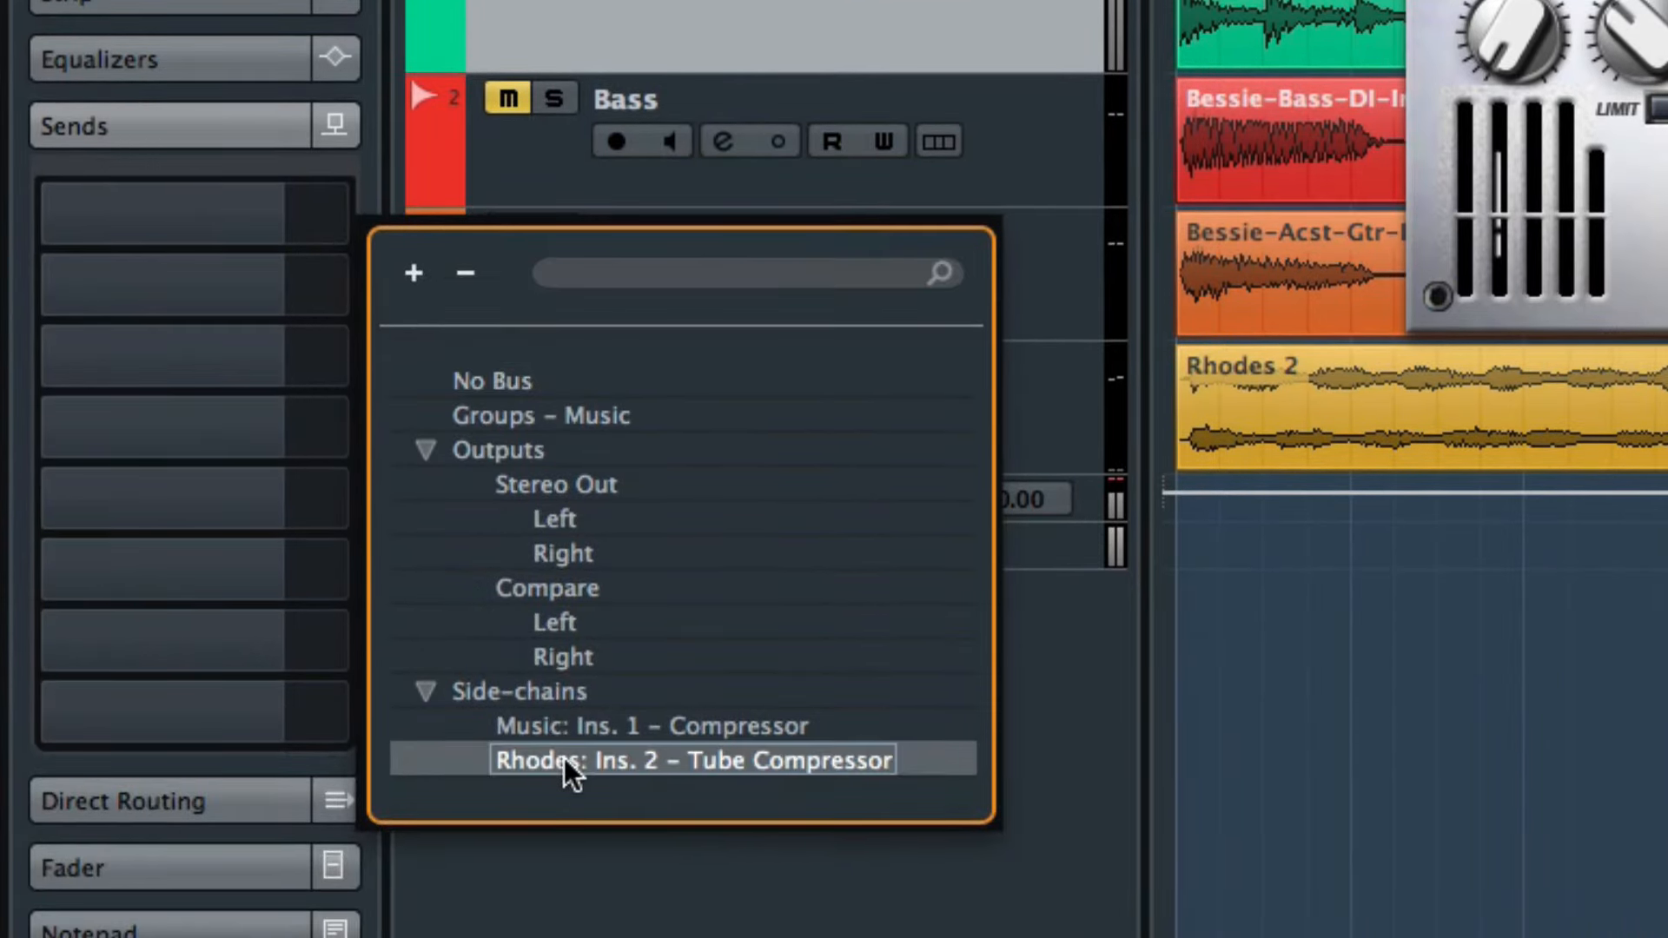
left_click(565, 765)
left_click(44, 222)
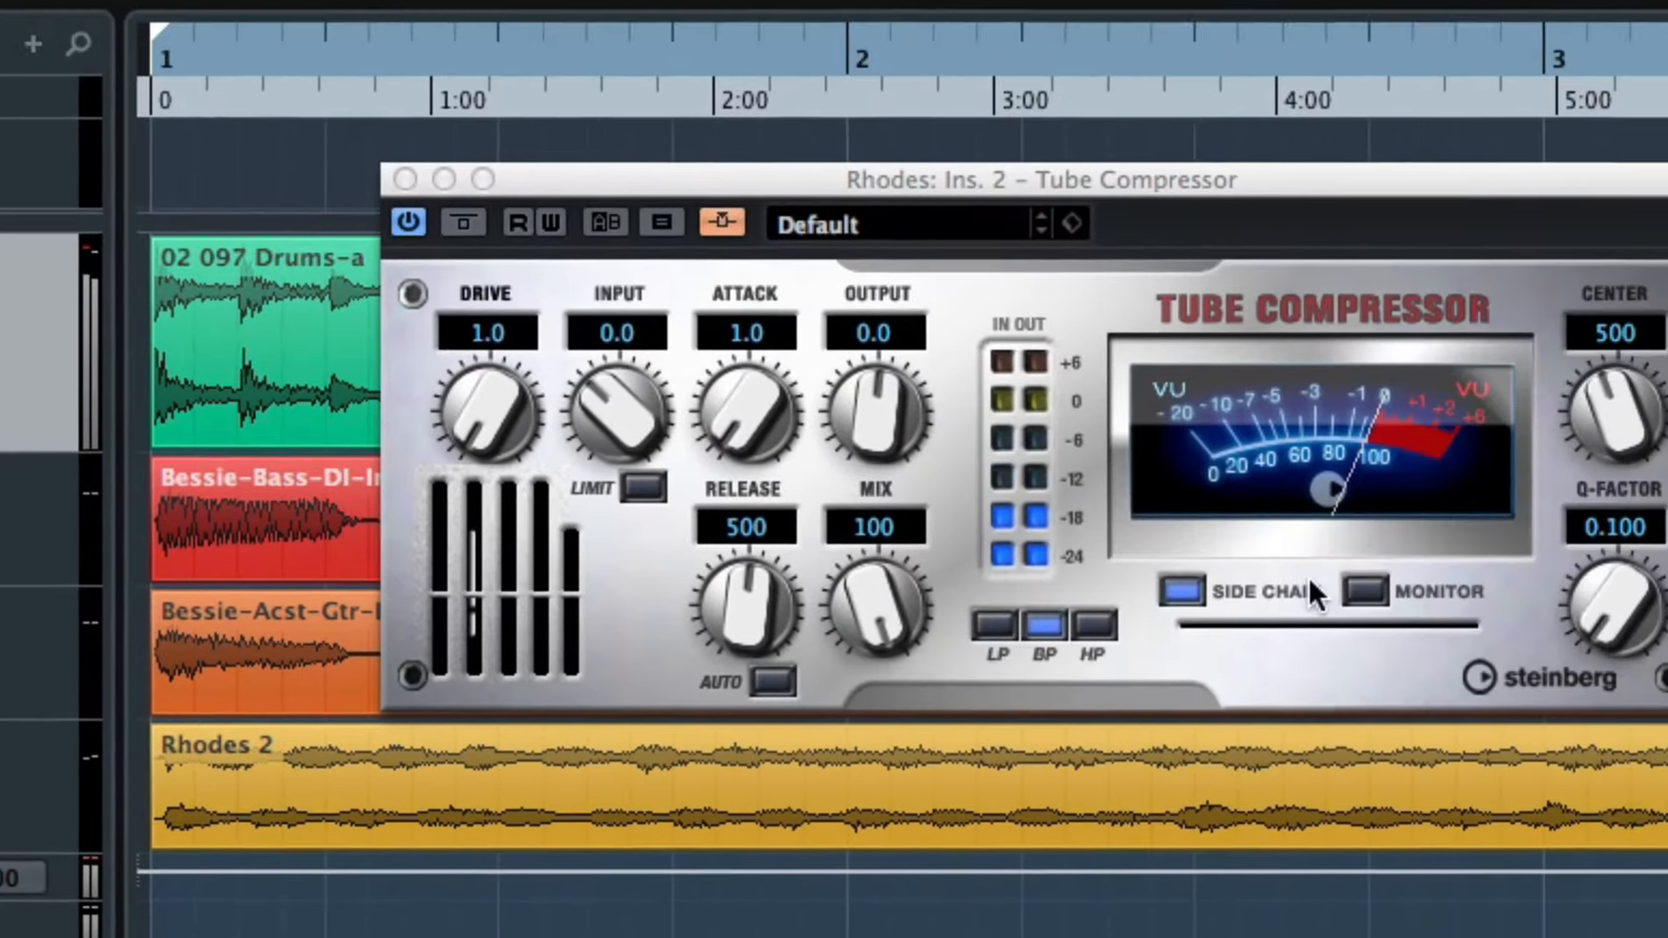
Step: Monitor the side-chain signal on the Rhodes compressor and set its filter to Center 110 and Q-Factor 5.195
left_click(1261, 626)
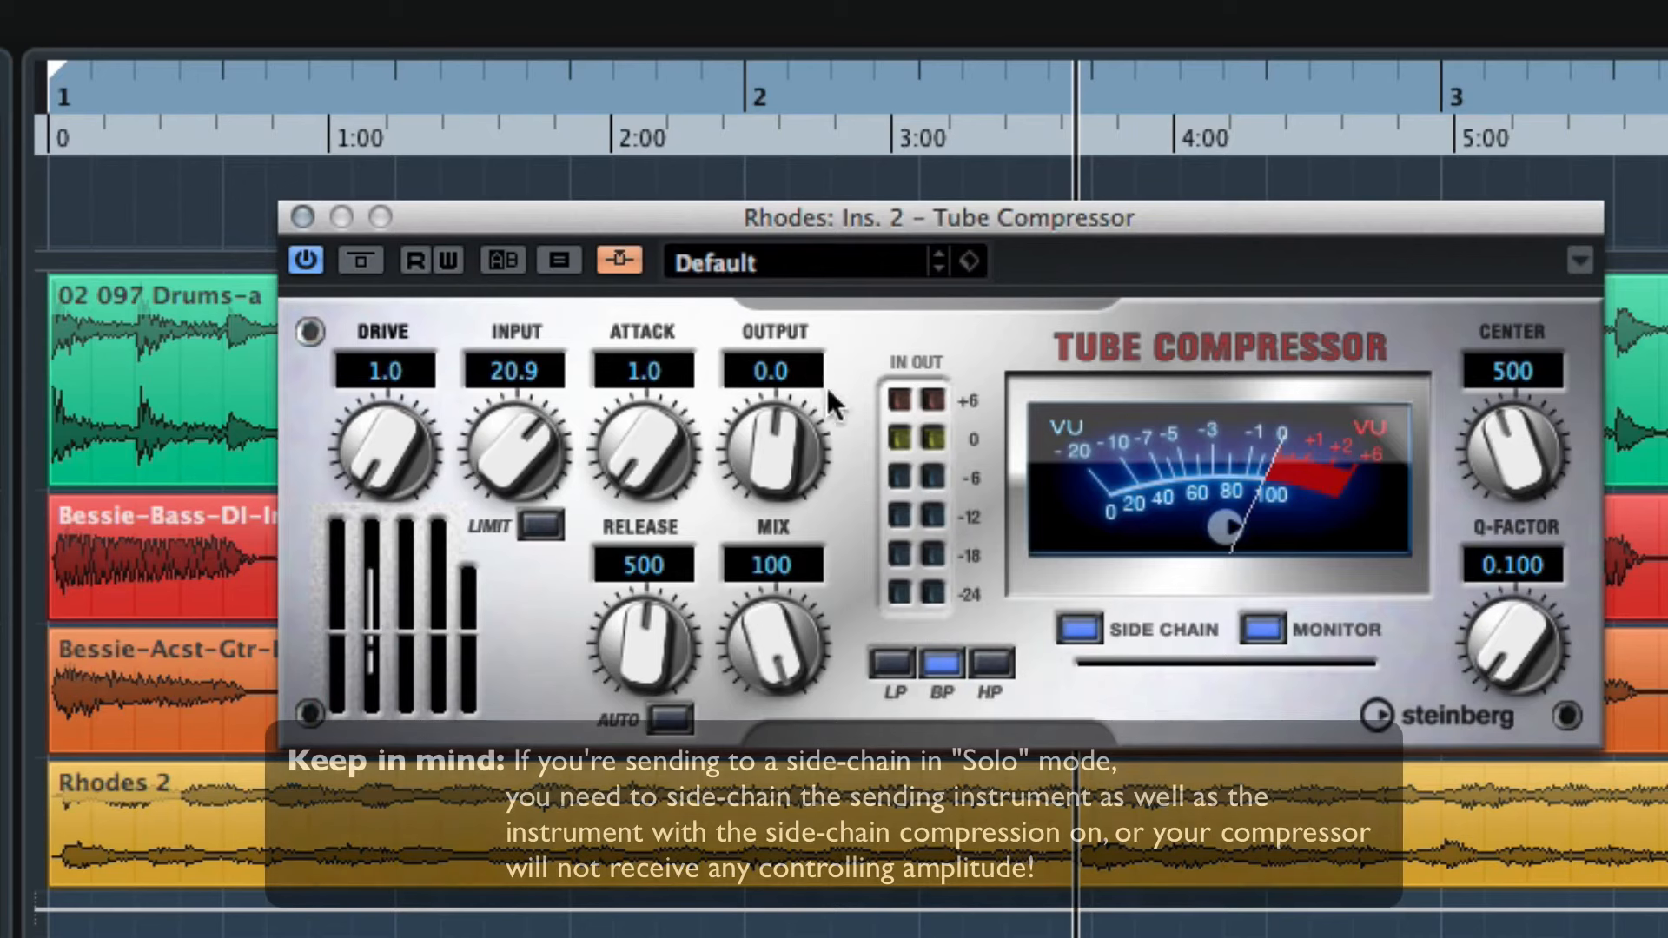
key("space")
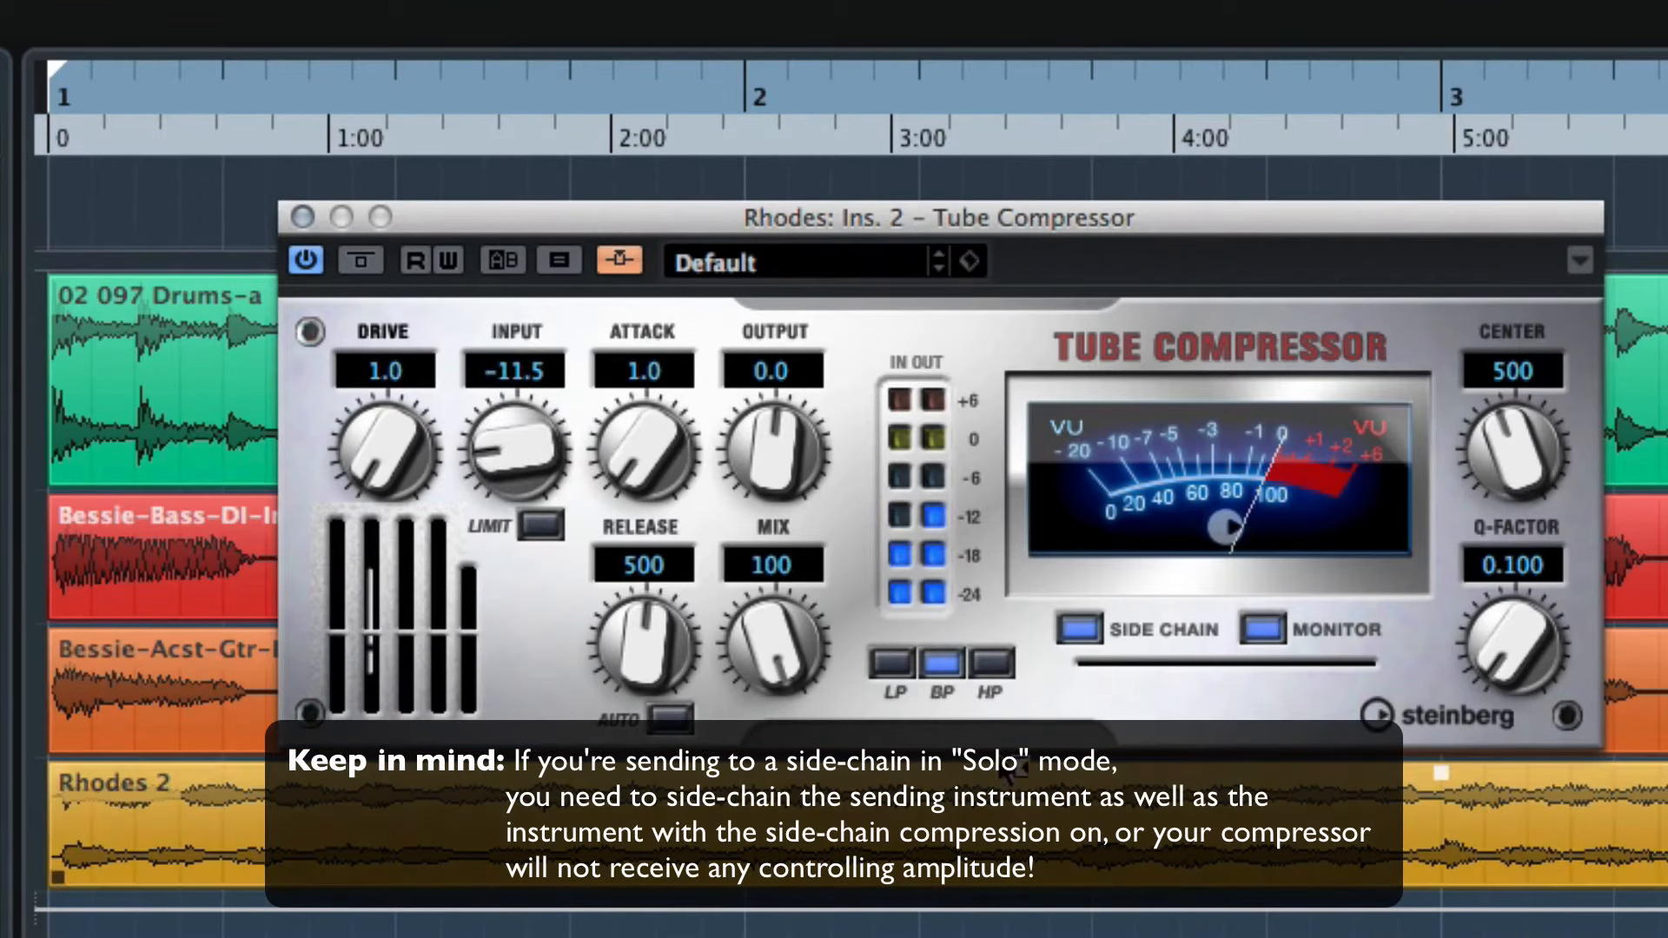
left_click_drag(1447, 623, 1514, 430)
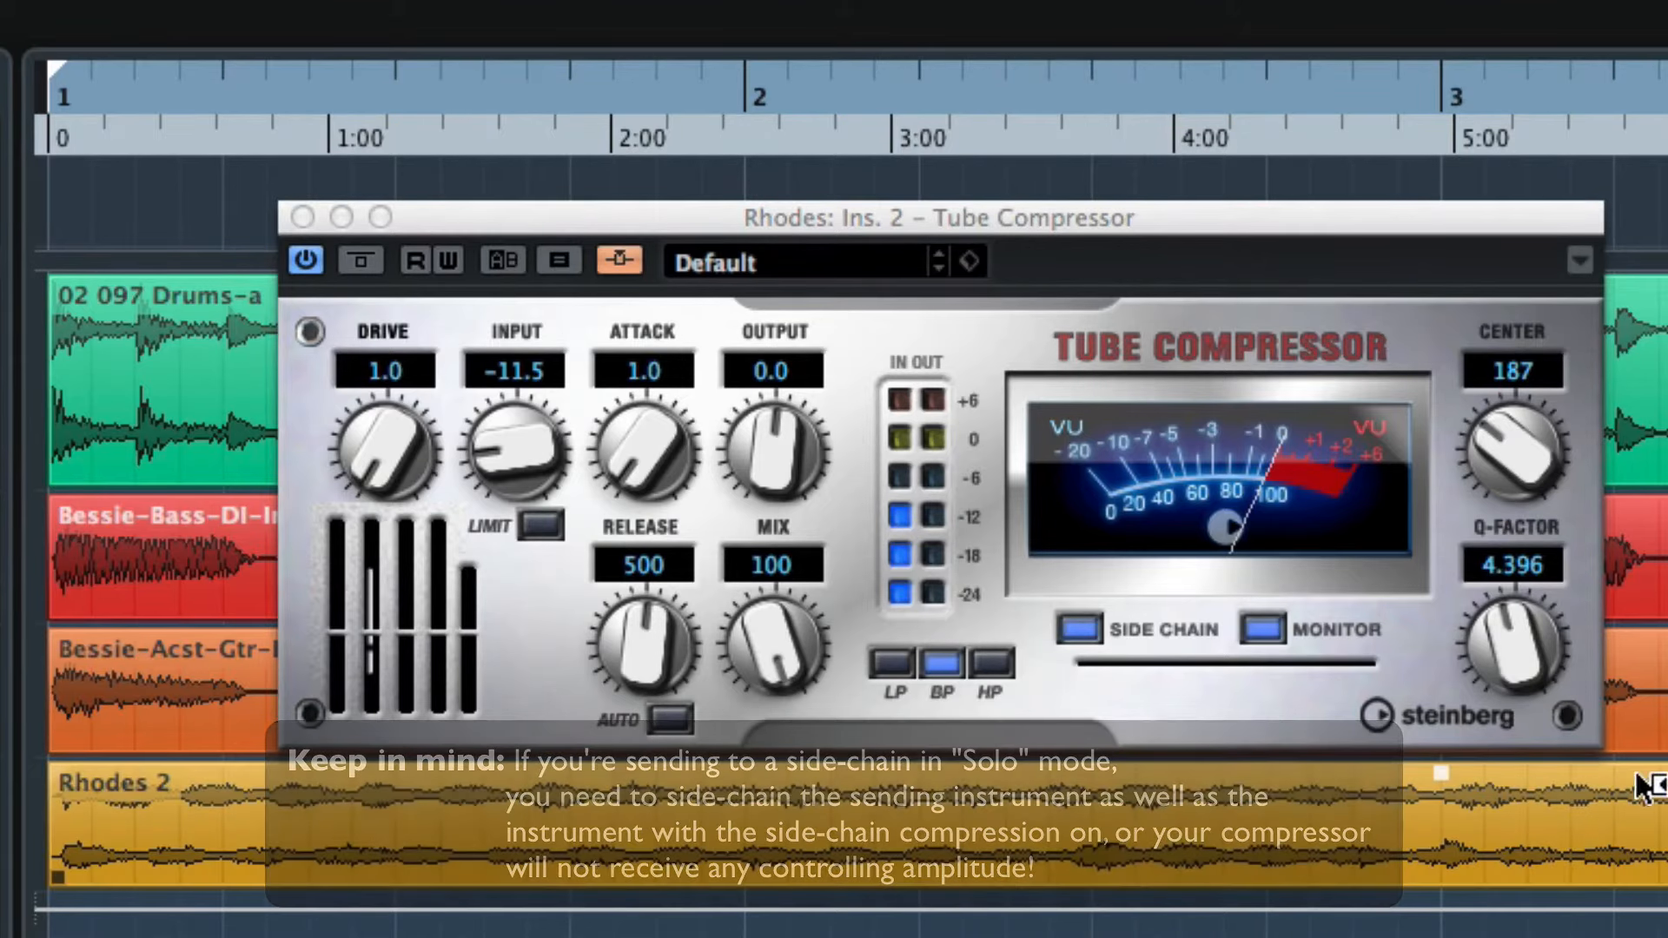
left_click_drag(1491, 439, 1498, 482)
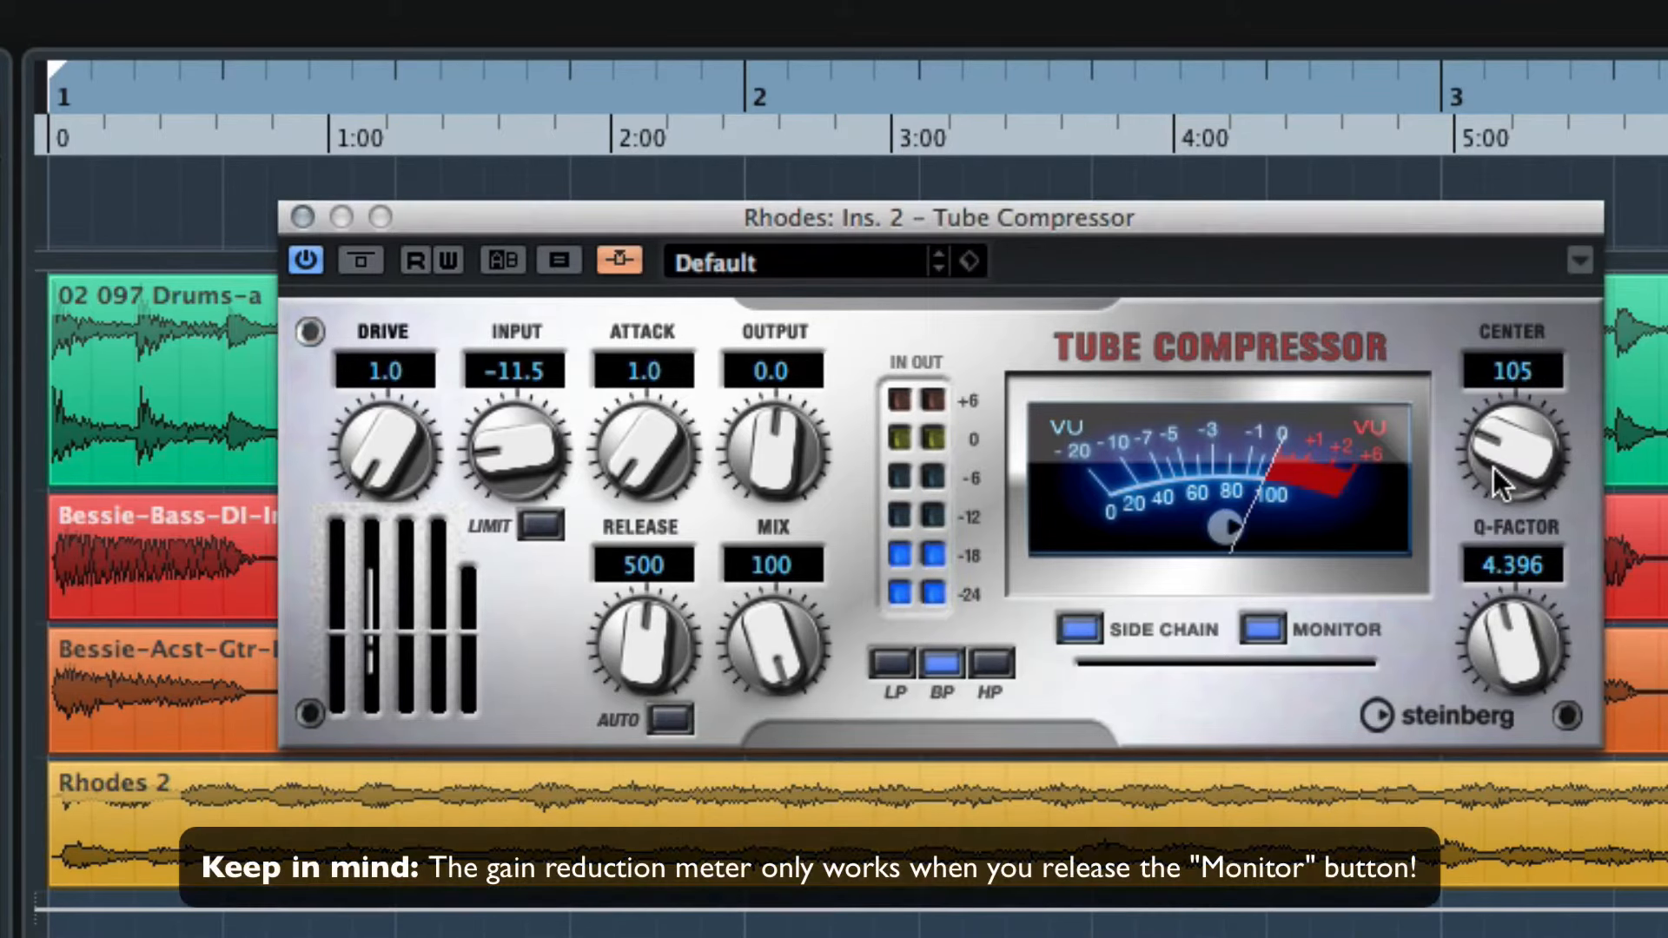
left_click_drag(1530, 632, 1529, 608)
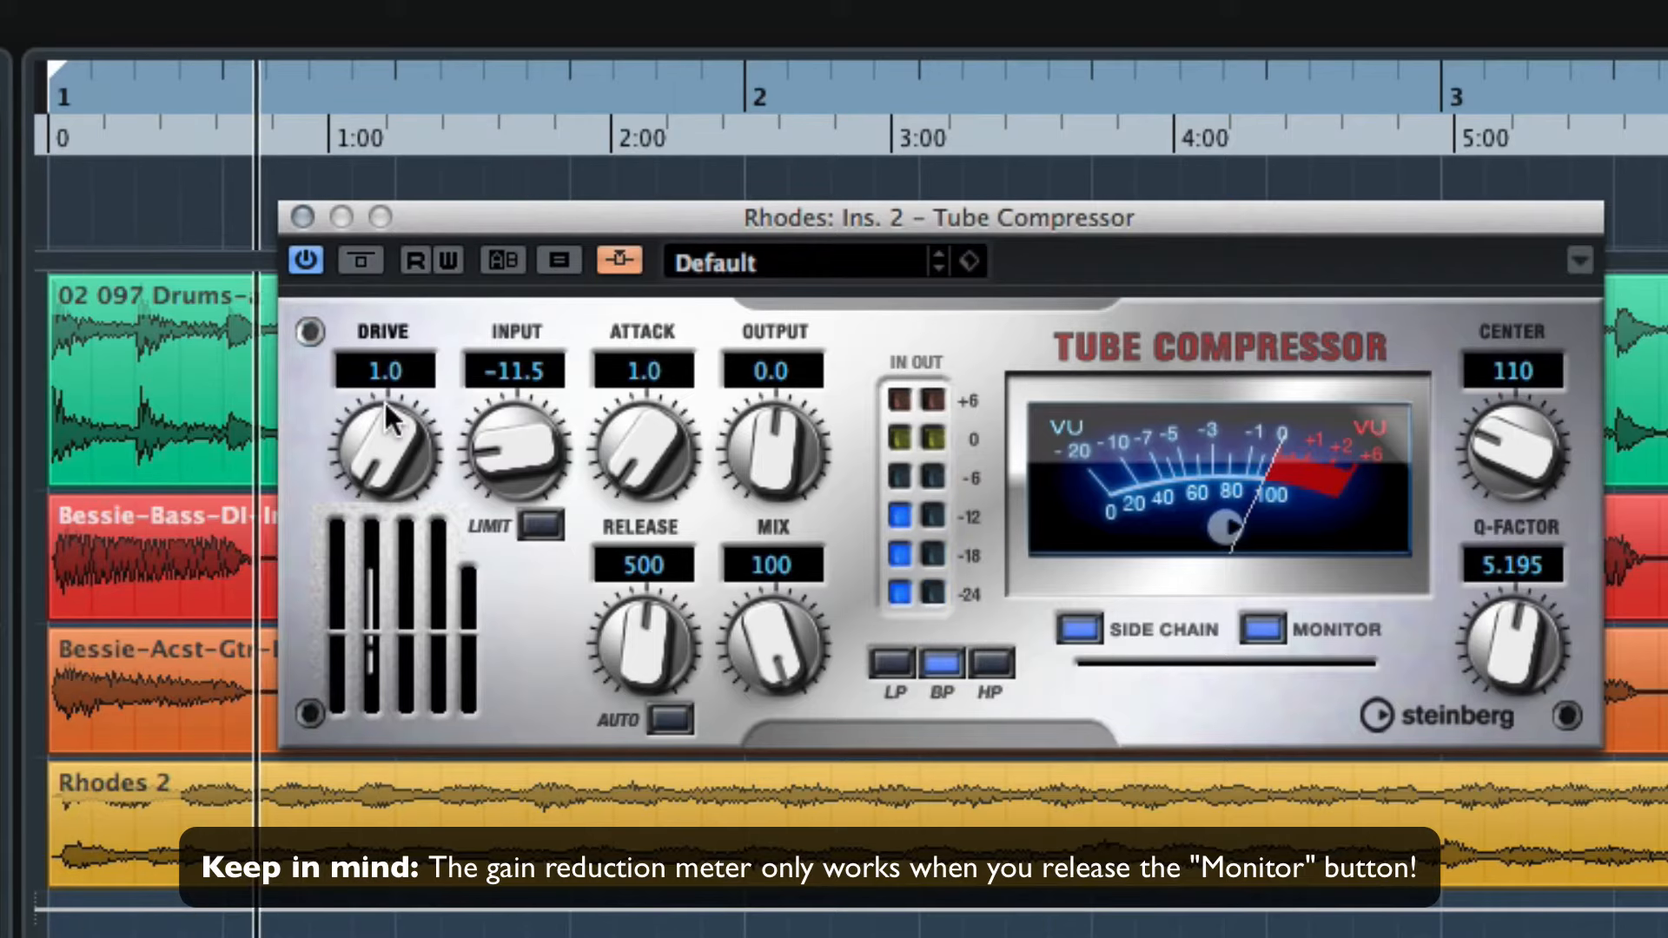
Step: Turn off side-chain monitoring, set Input and Attack to 27.0 on the Rhodes compressor, and compare the sound with the plug-in bypassed
left_click_drag(515, 426, 519, 271)
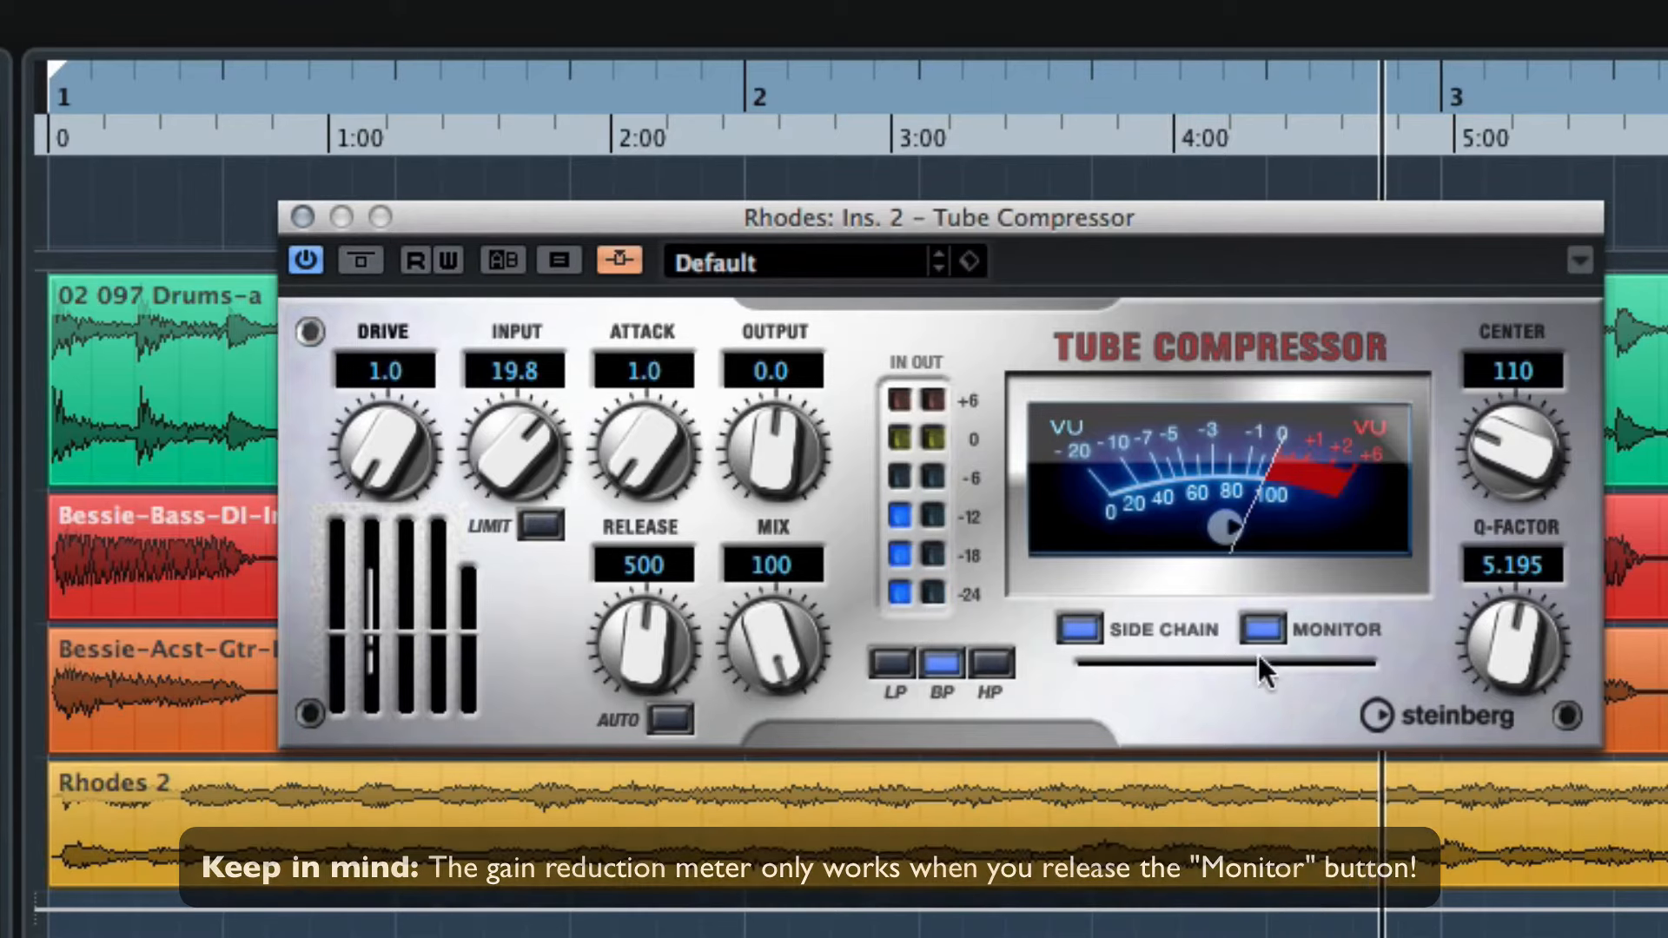
left_click(1261, 627)
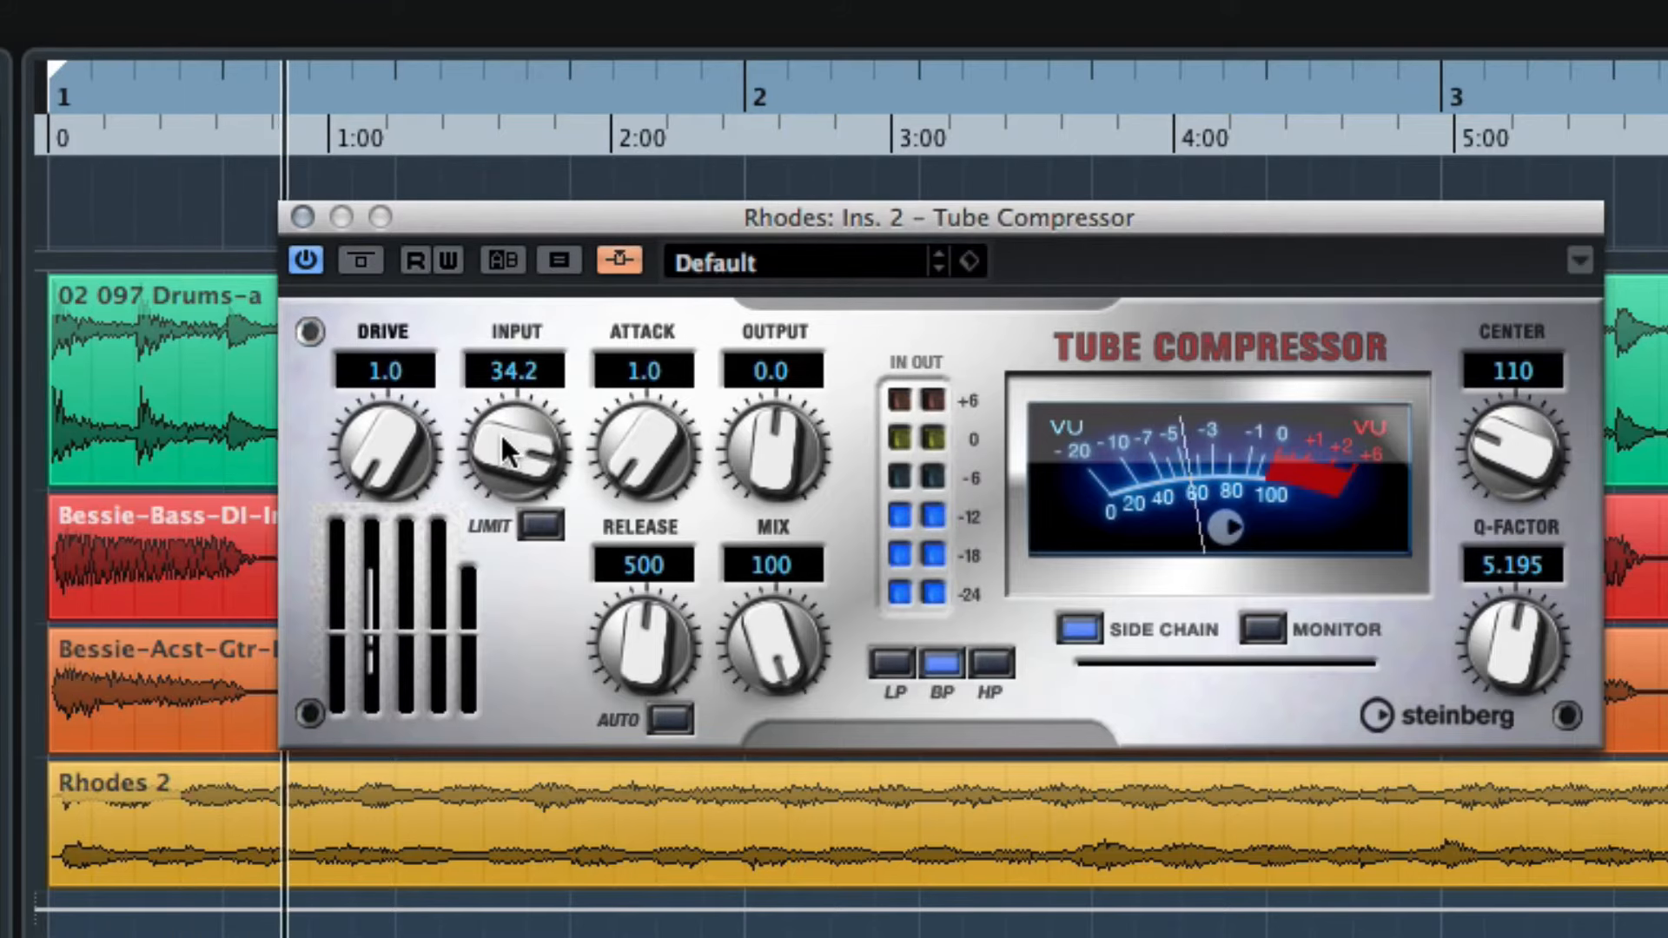
left_click_drag(492, 452, 502, 495)
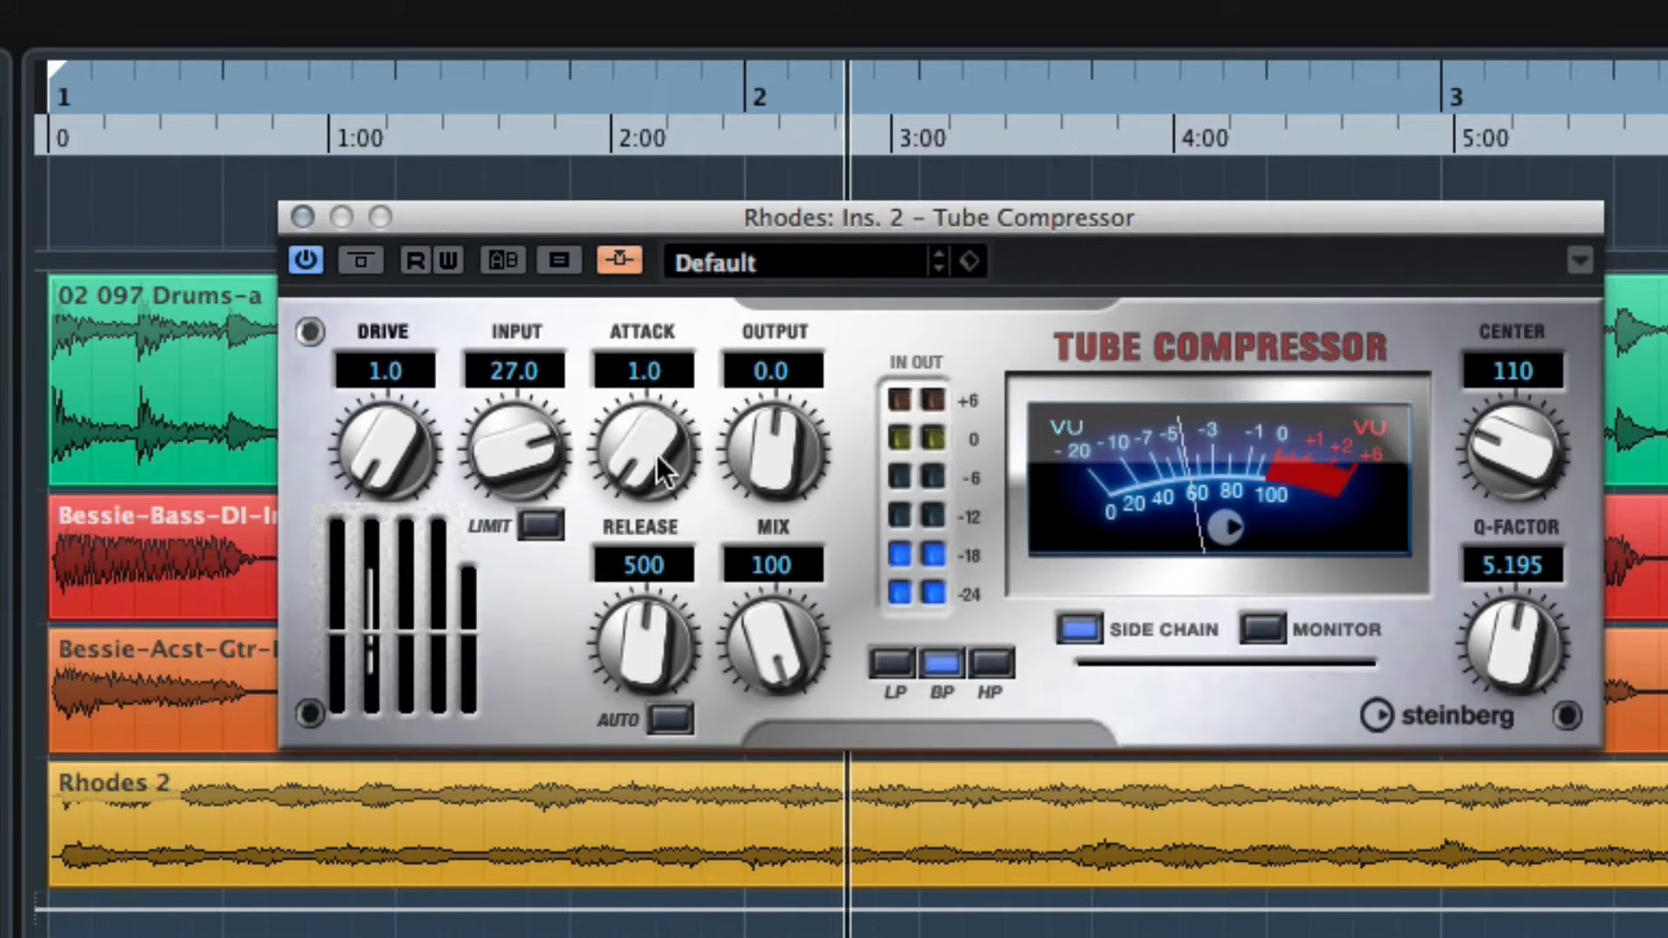
left_click_drag(659, 465, 677, 372)
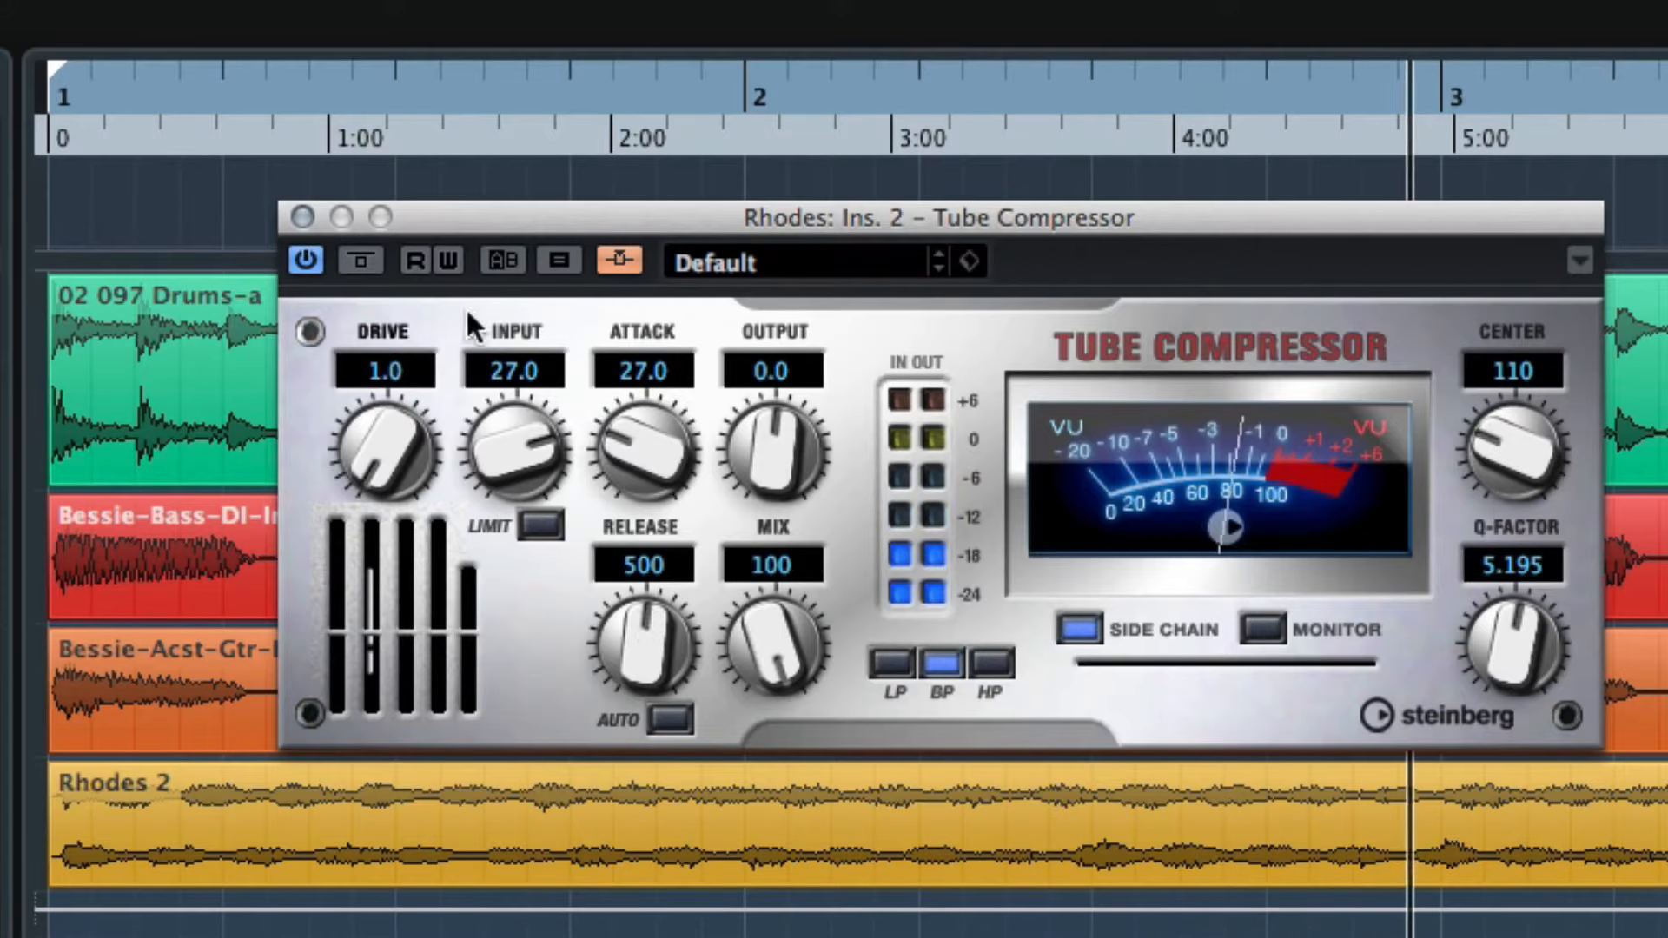
left_click(361, 261)
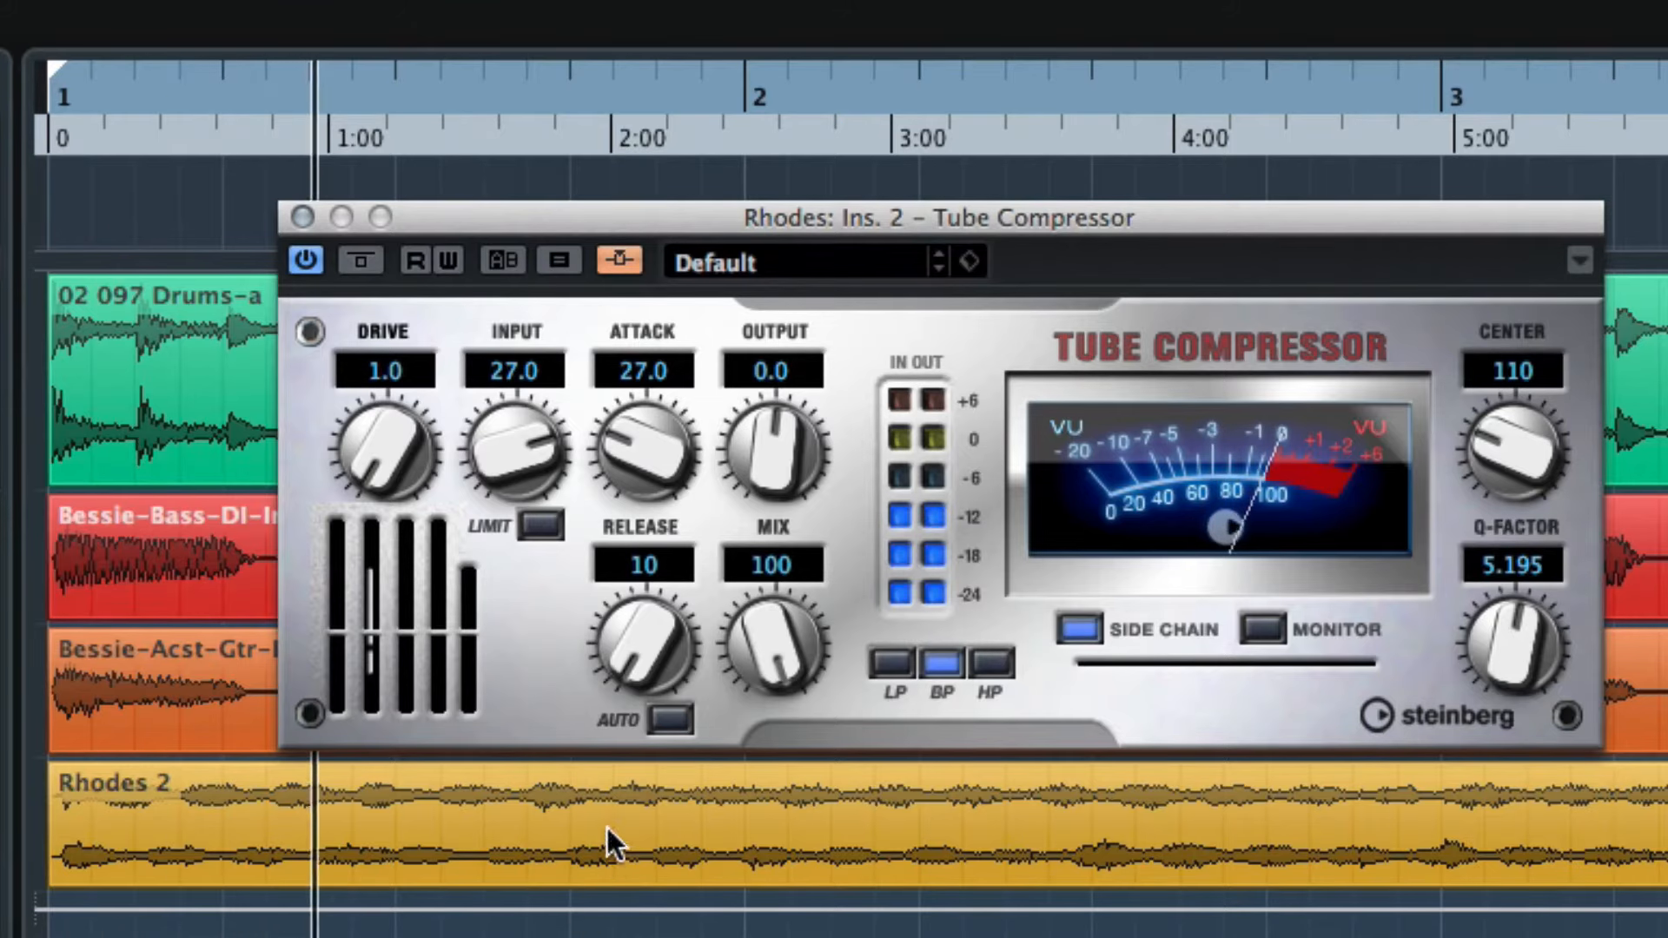
Step: Set the Rhodes compressor to Input 33.8, Attack 8.6 and Release 25, and compare it bypassed and active
left_click_drag(650, 465, 618, 581)
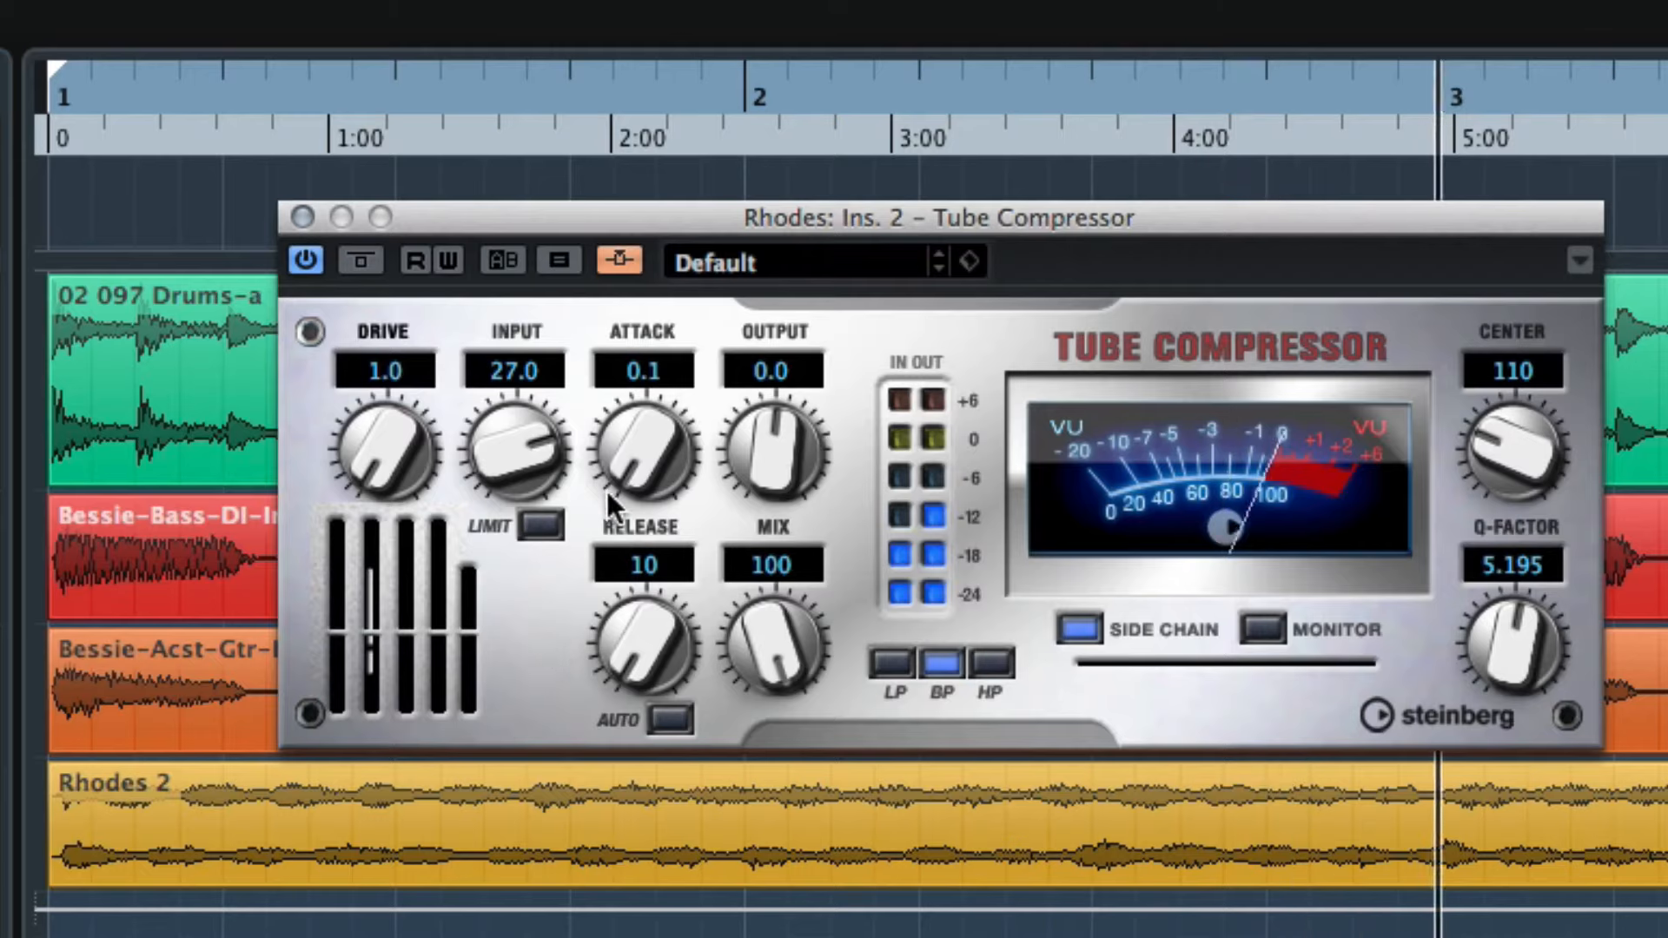
left_click_drag(518, 446, 532, 423)
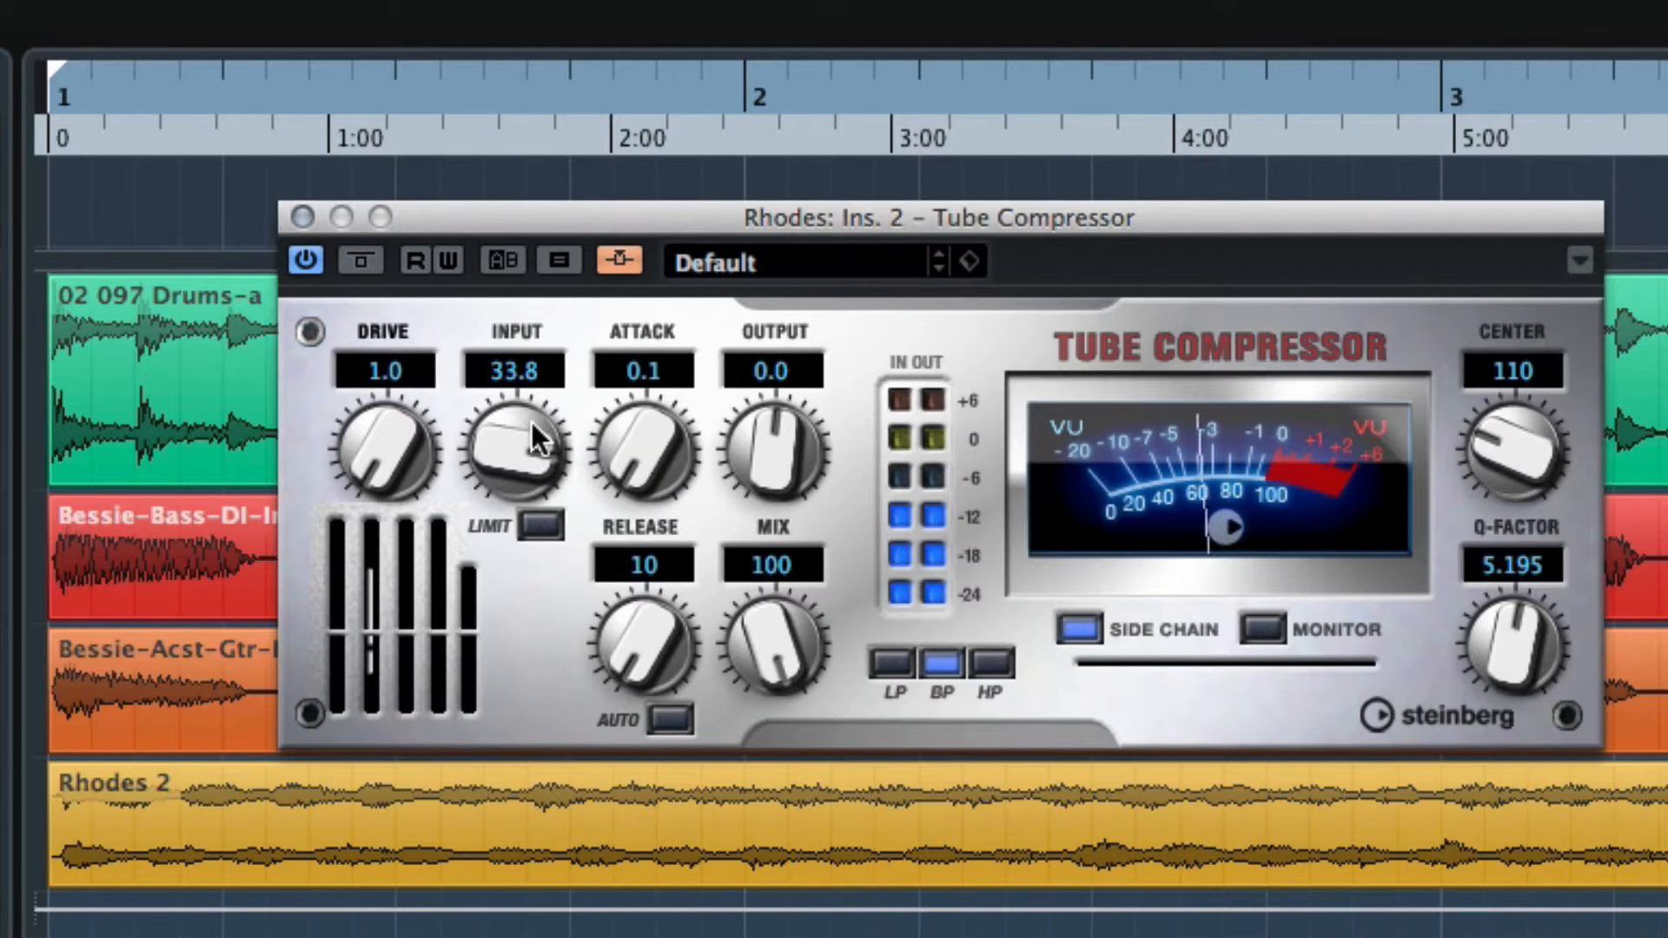
left_click_drag(707, 477, 664, 409)
left_click_drag(666, 622, 655, 580)
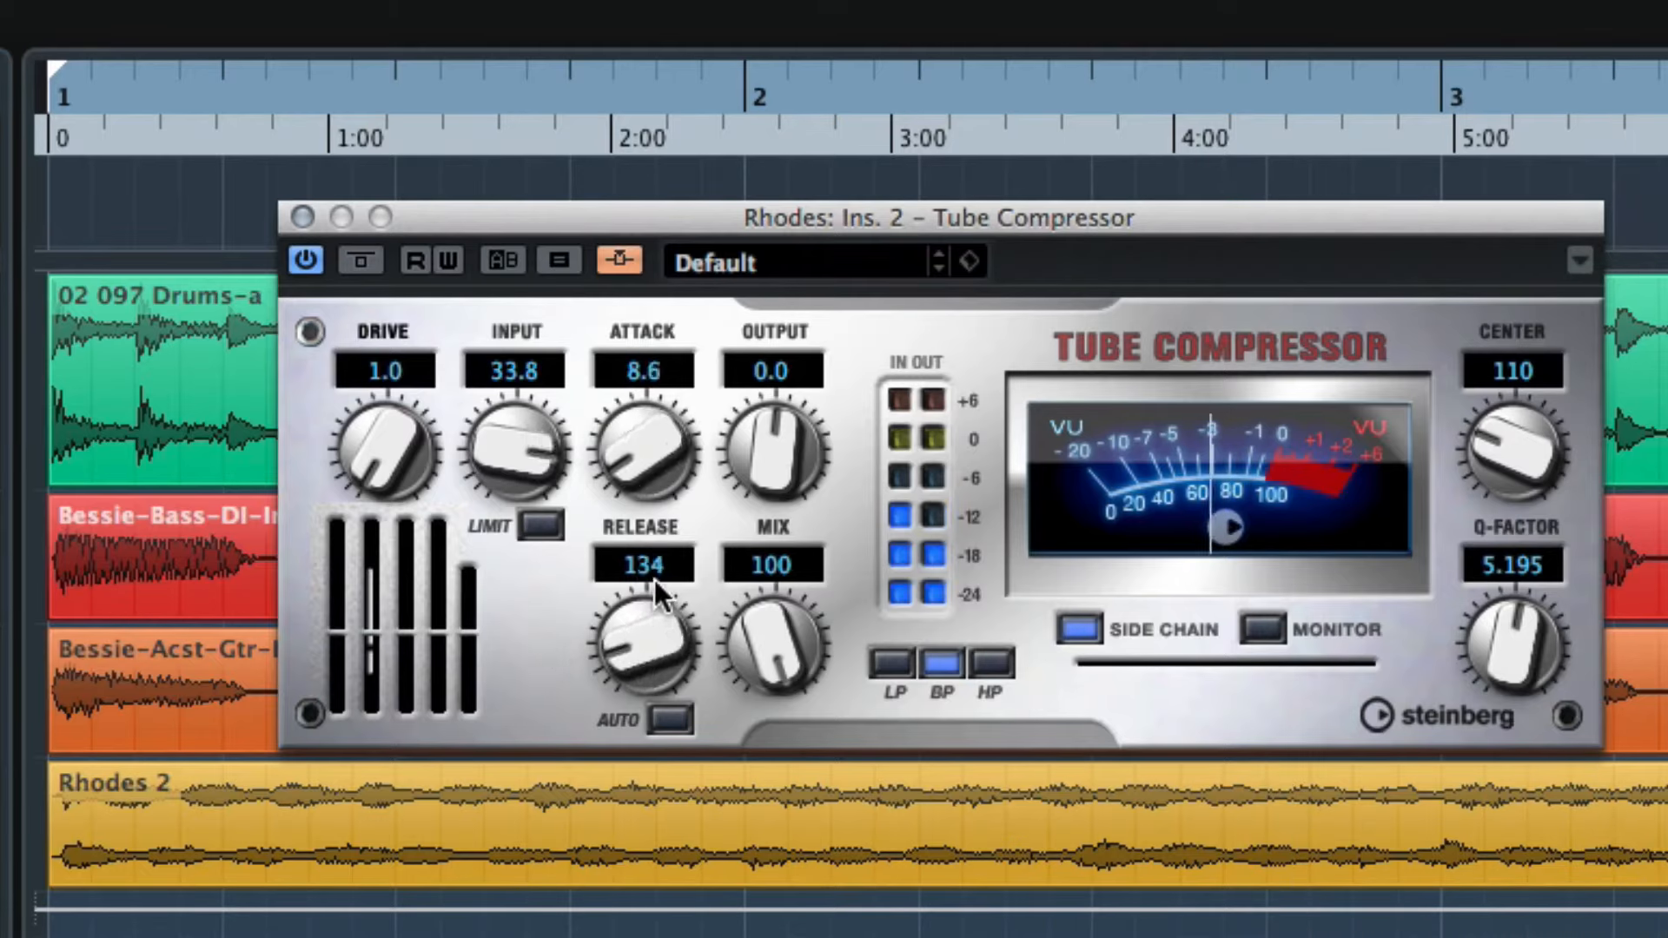
left_click_drag(654, 660, 658, 722)
left_click_drag(647, 663, 663, 707)
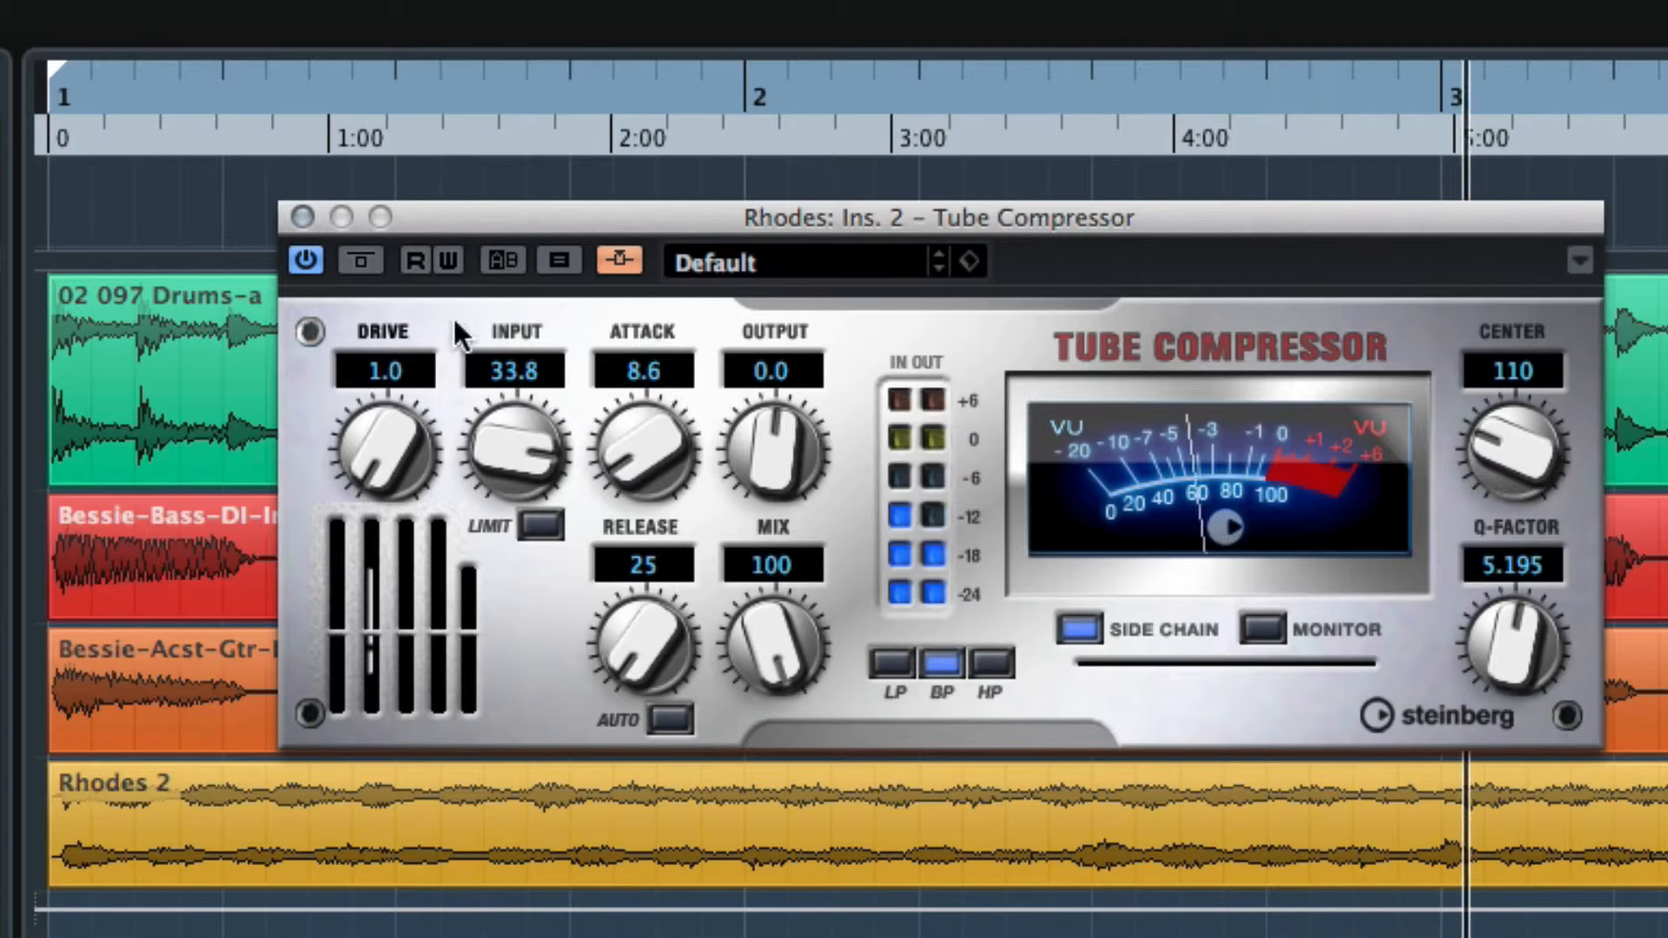
left_click(362, 260)
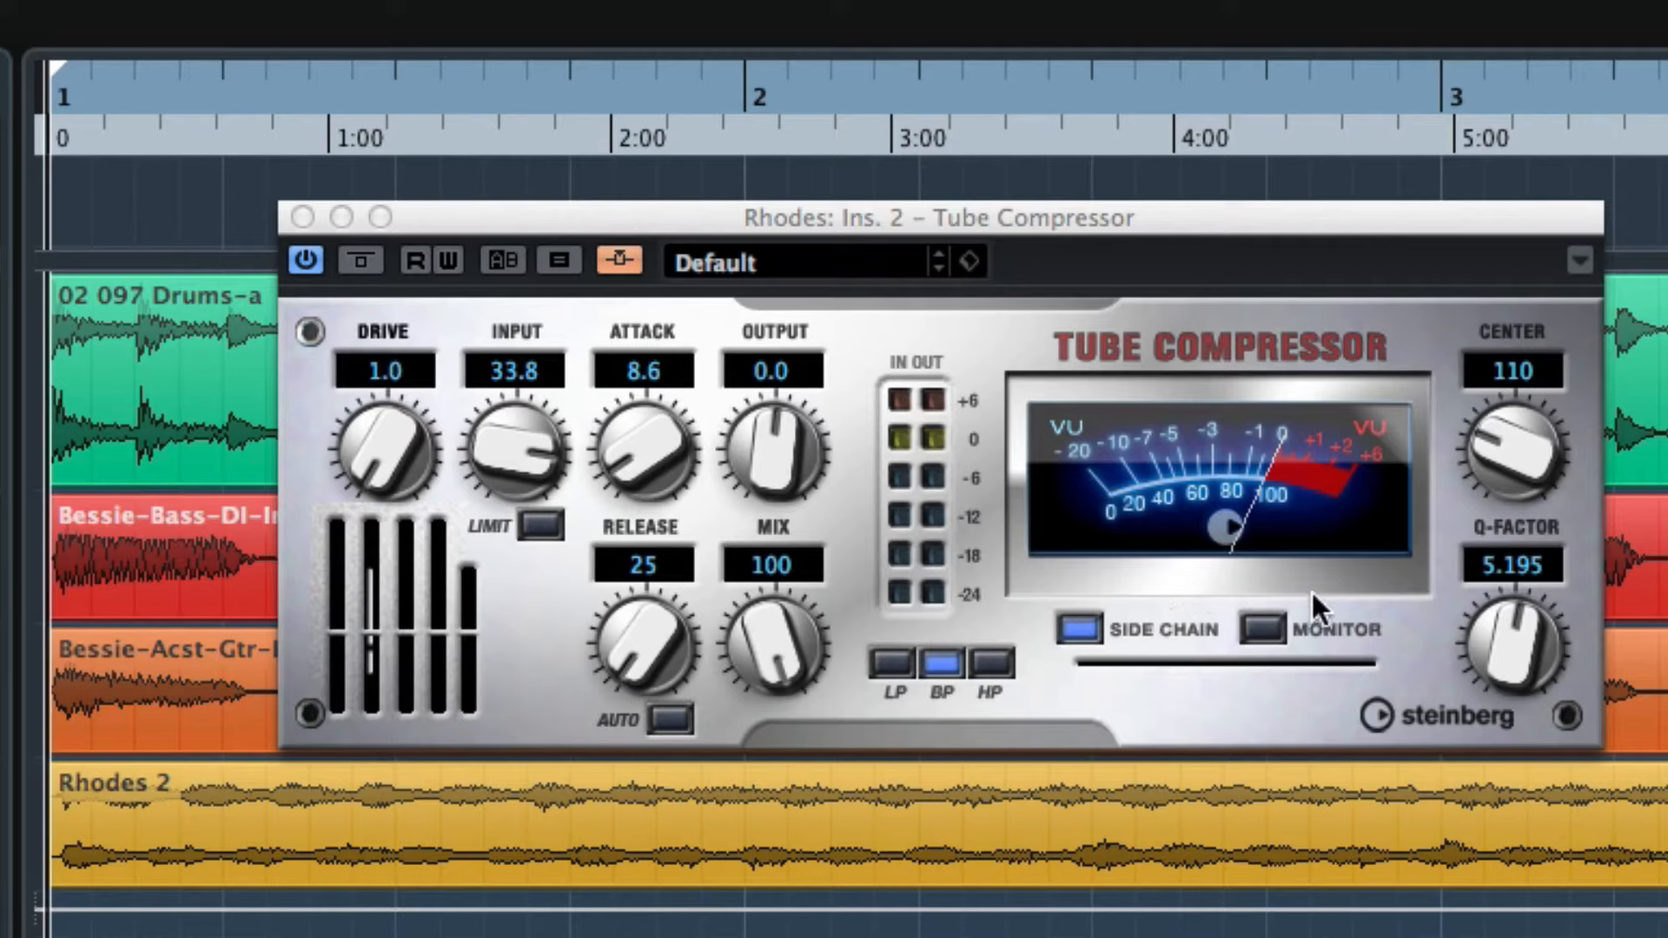
Step: Close the Rhodes Tube Compressor and play the full mix without solo
left_click(288, 209)
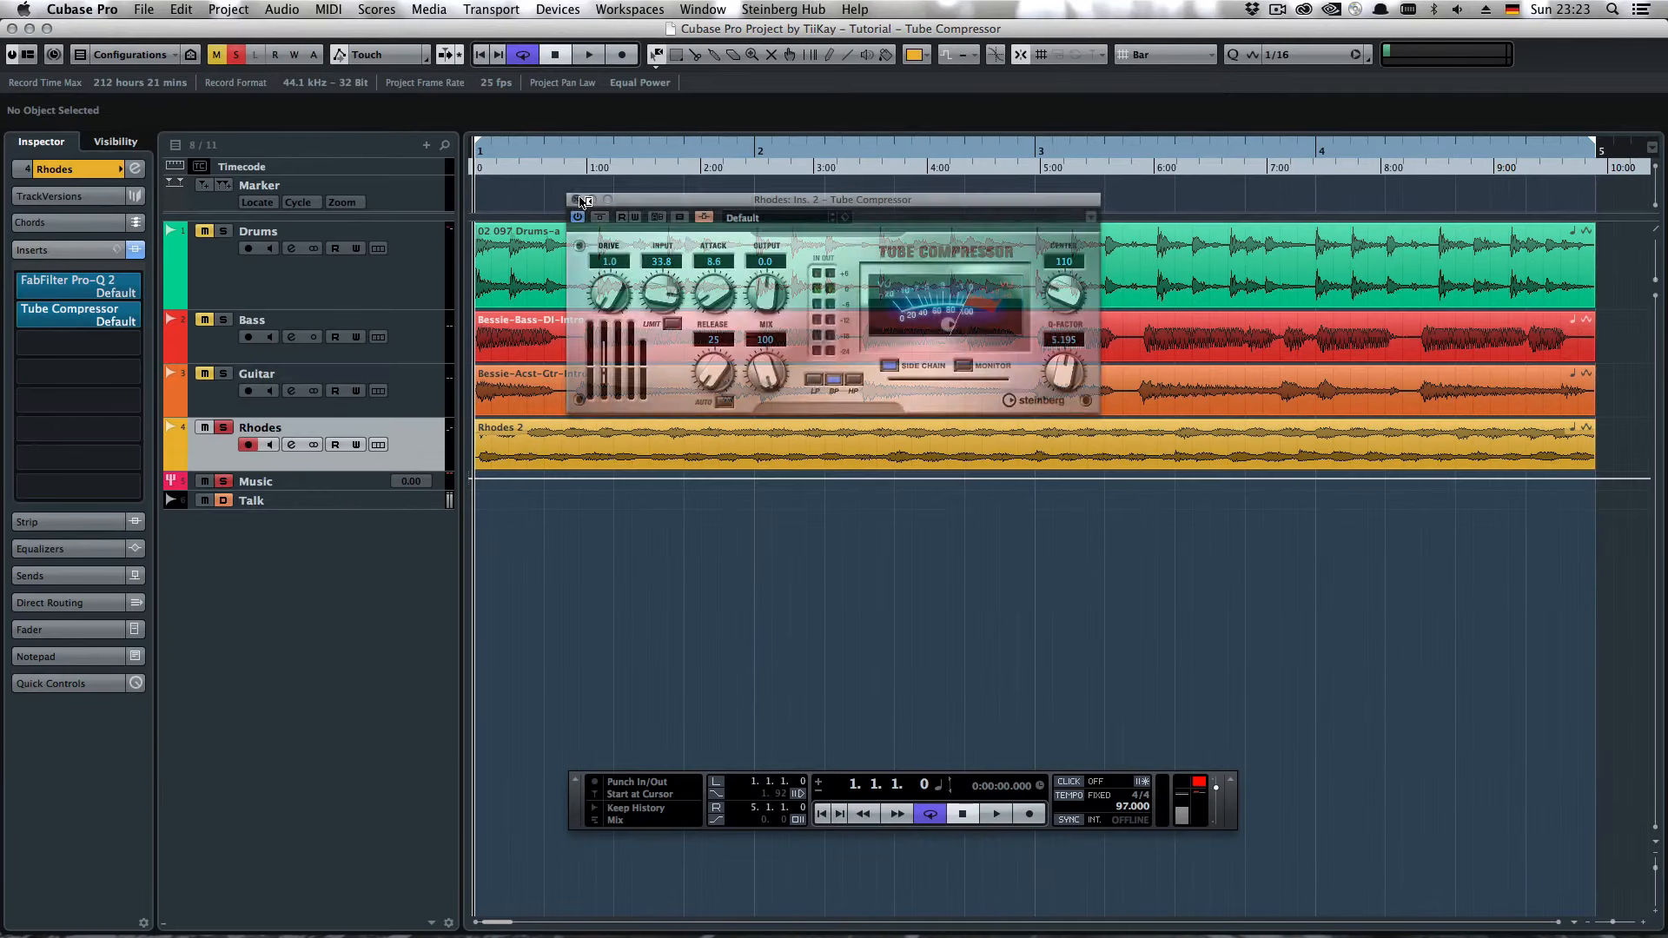
left_click(301, 216)
key("space")
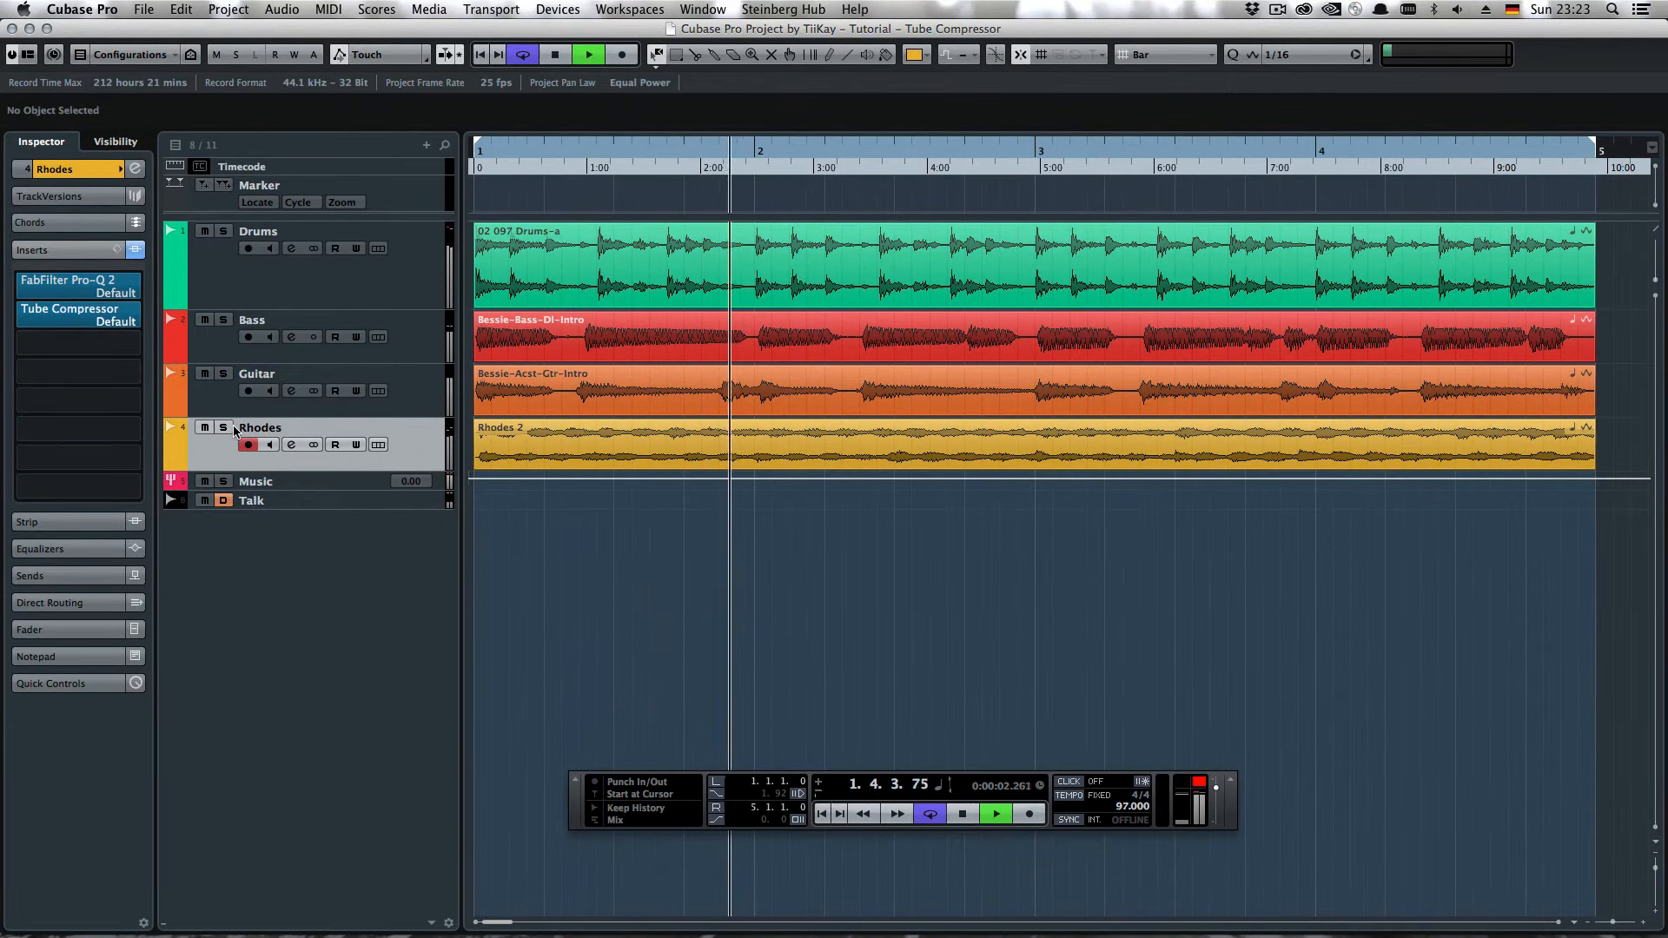
Step: Return the stopped cursor to the project start and insert a Tube Compressor in the Music group's second insert slot
left_click(256, 484)
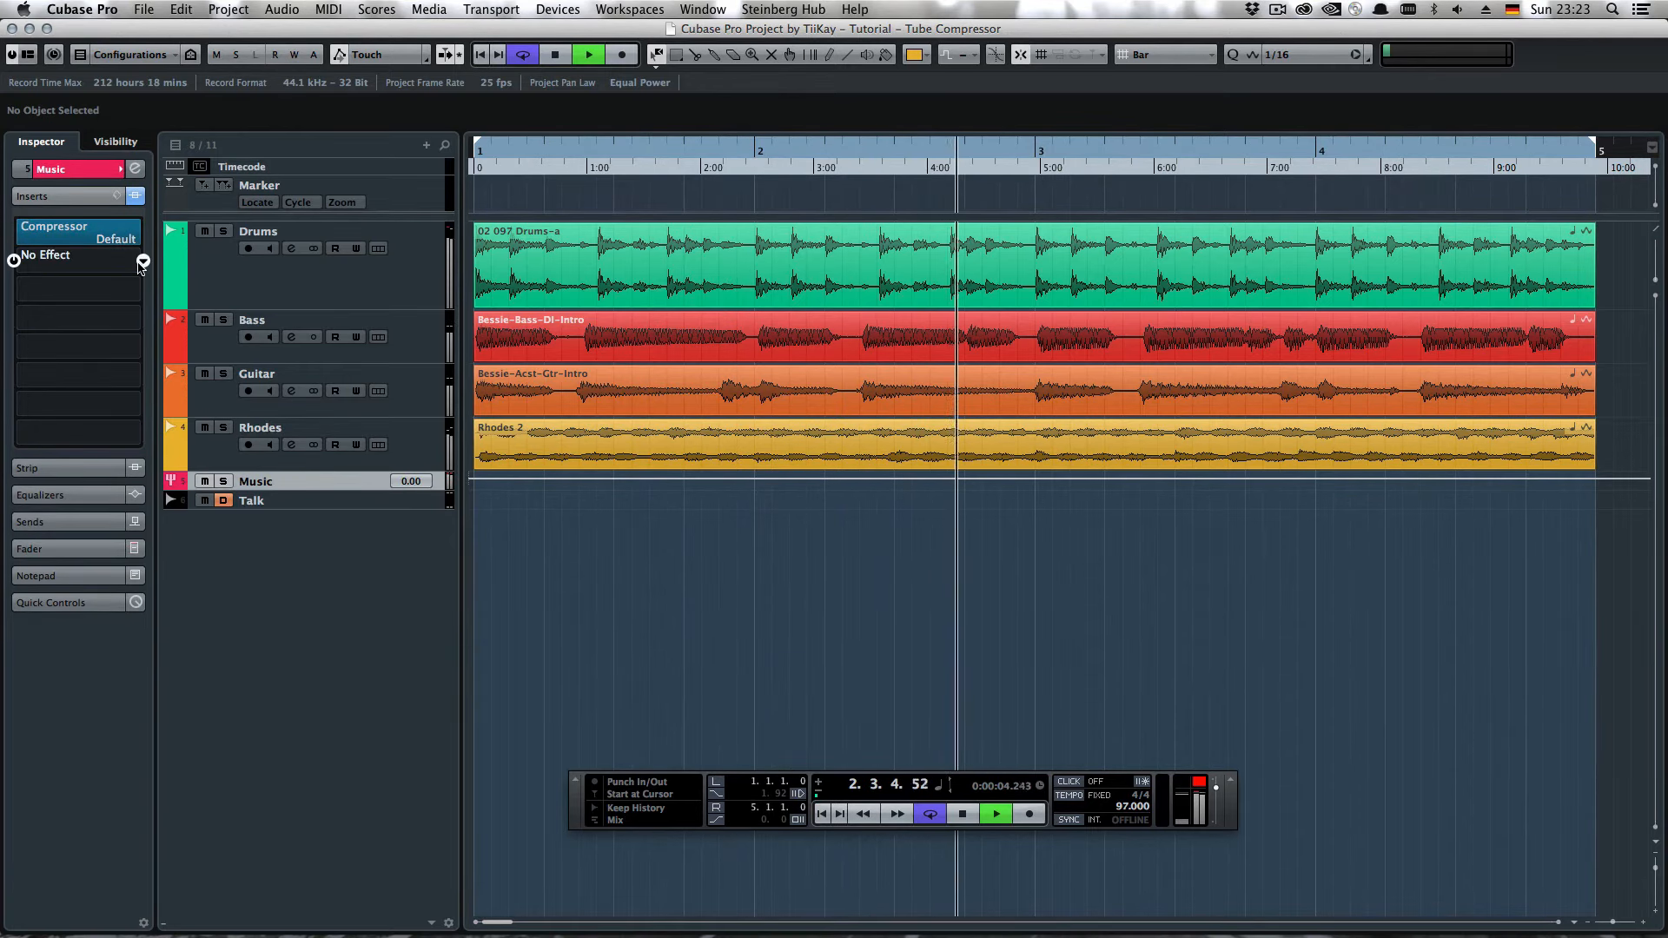
key("space")
key("Home")
left_click(96, 276)
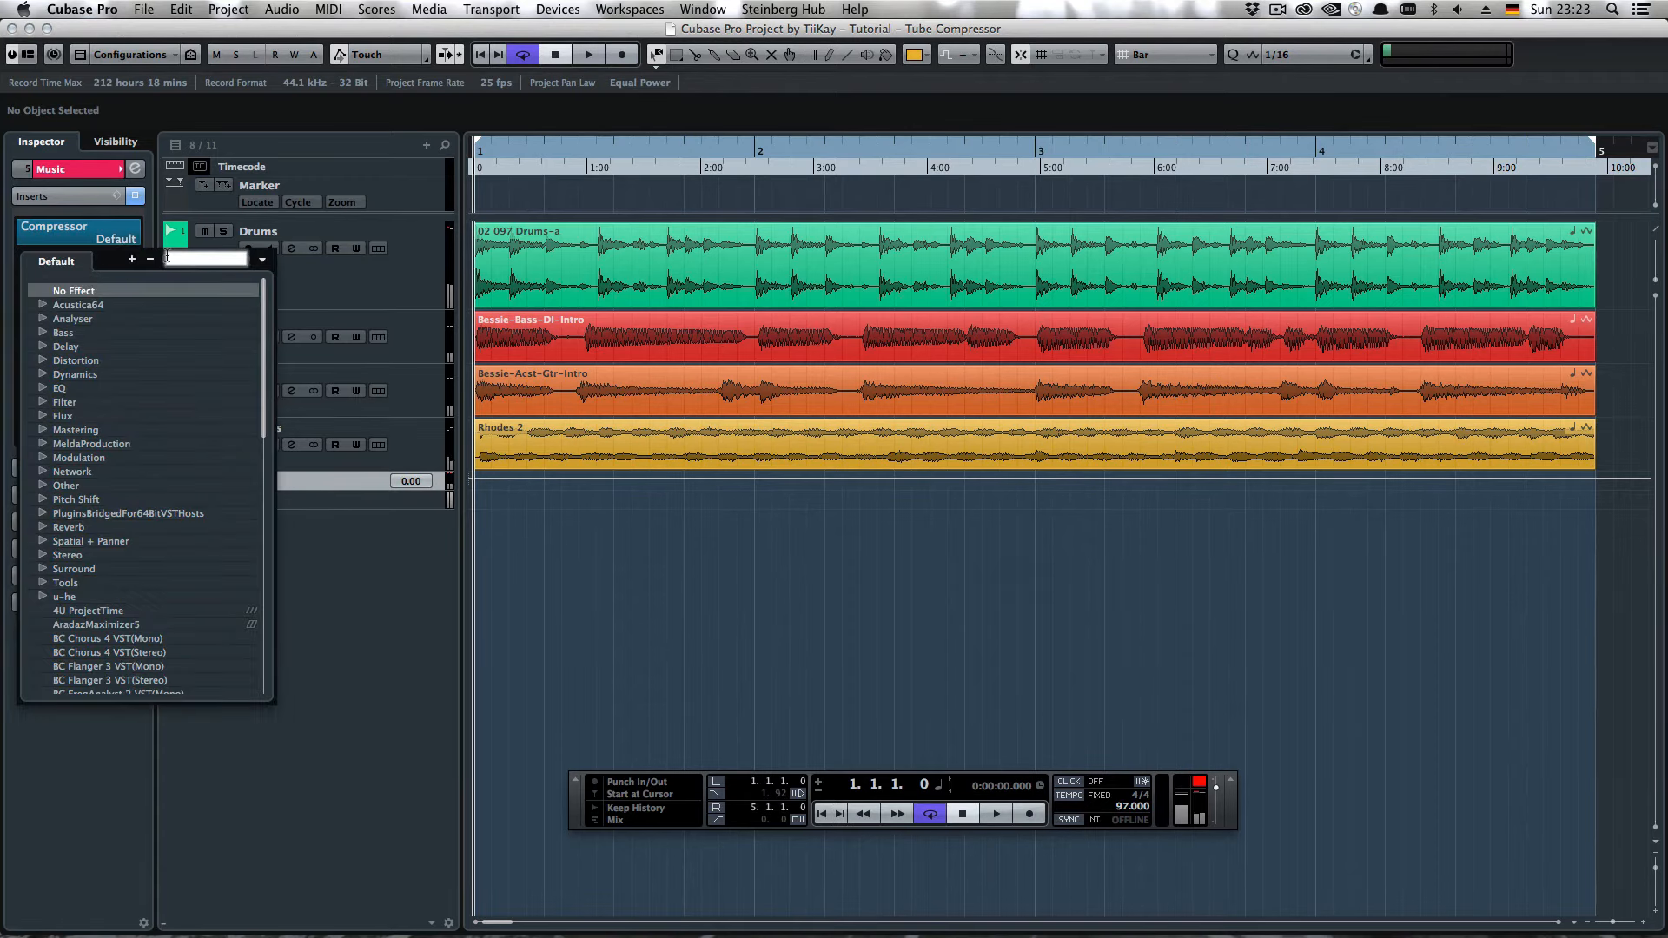
type("tube cm")
key("BackSpace")
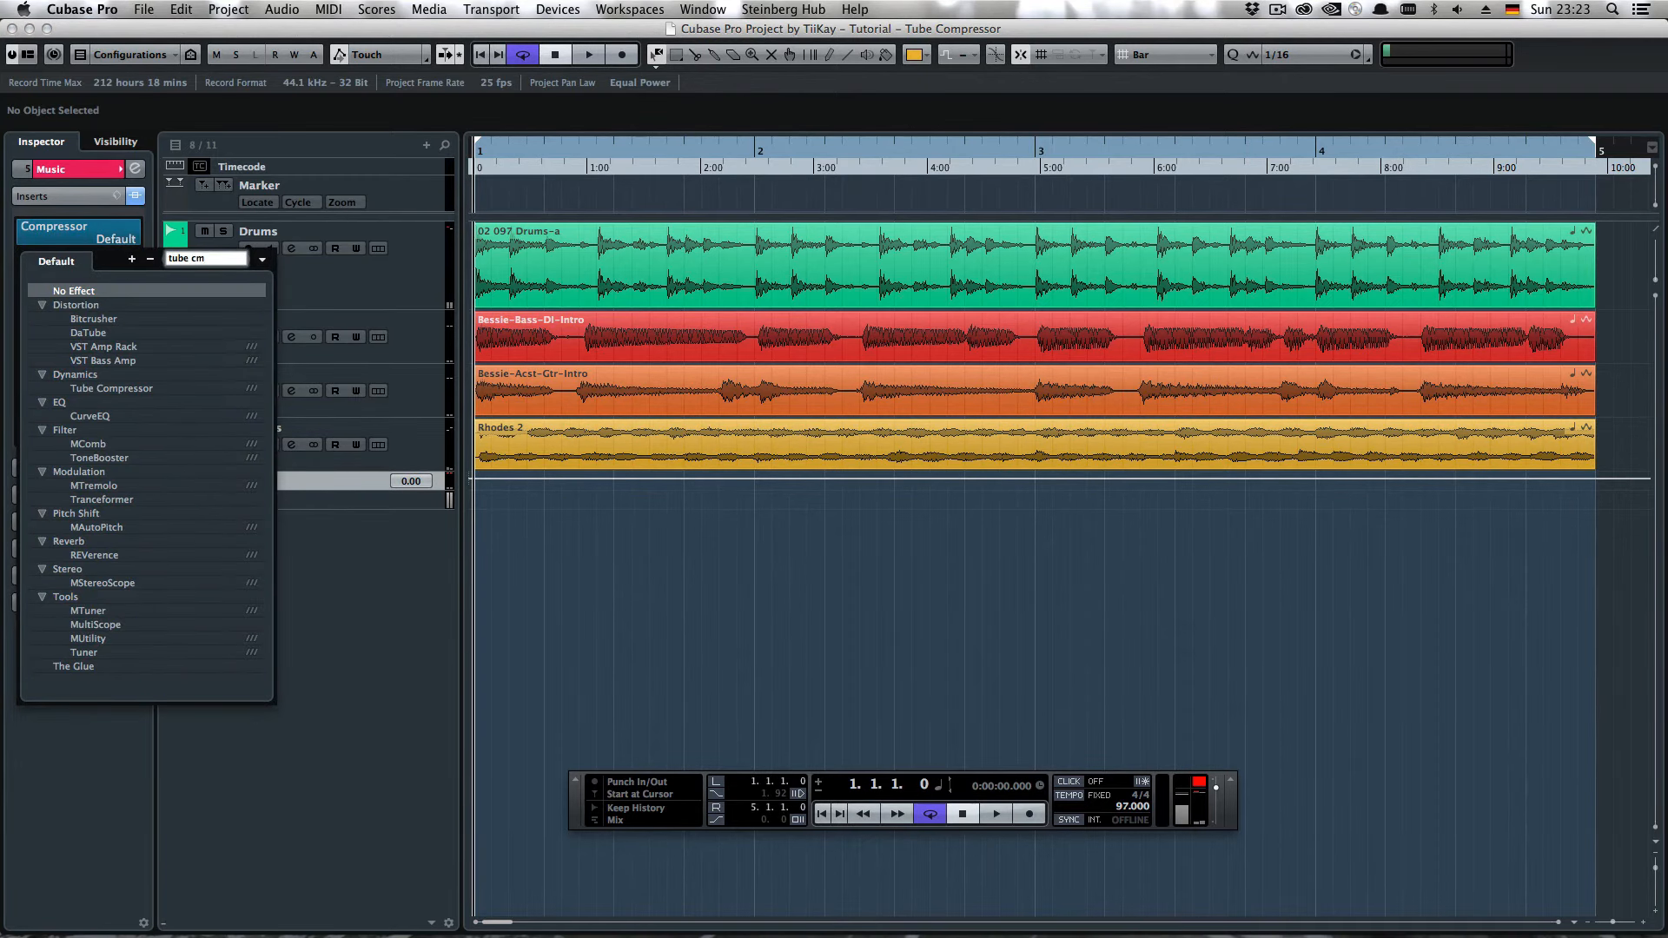
type("o")
key("Return")
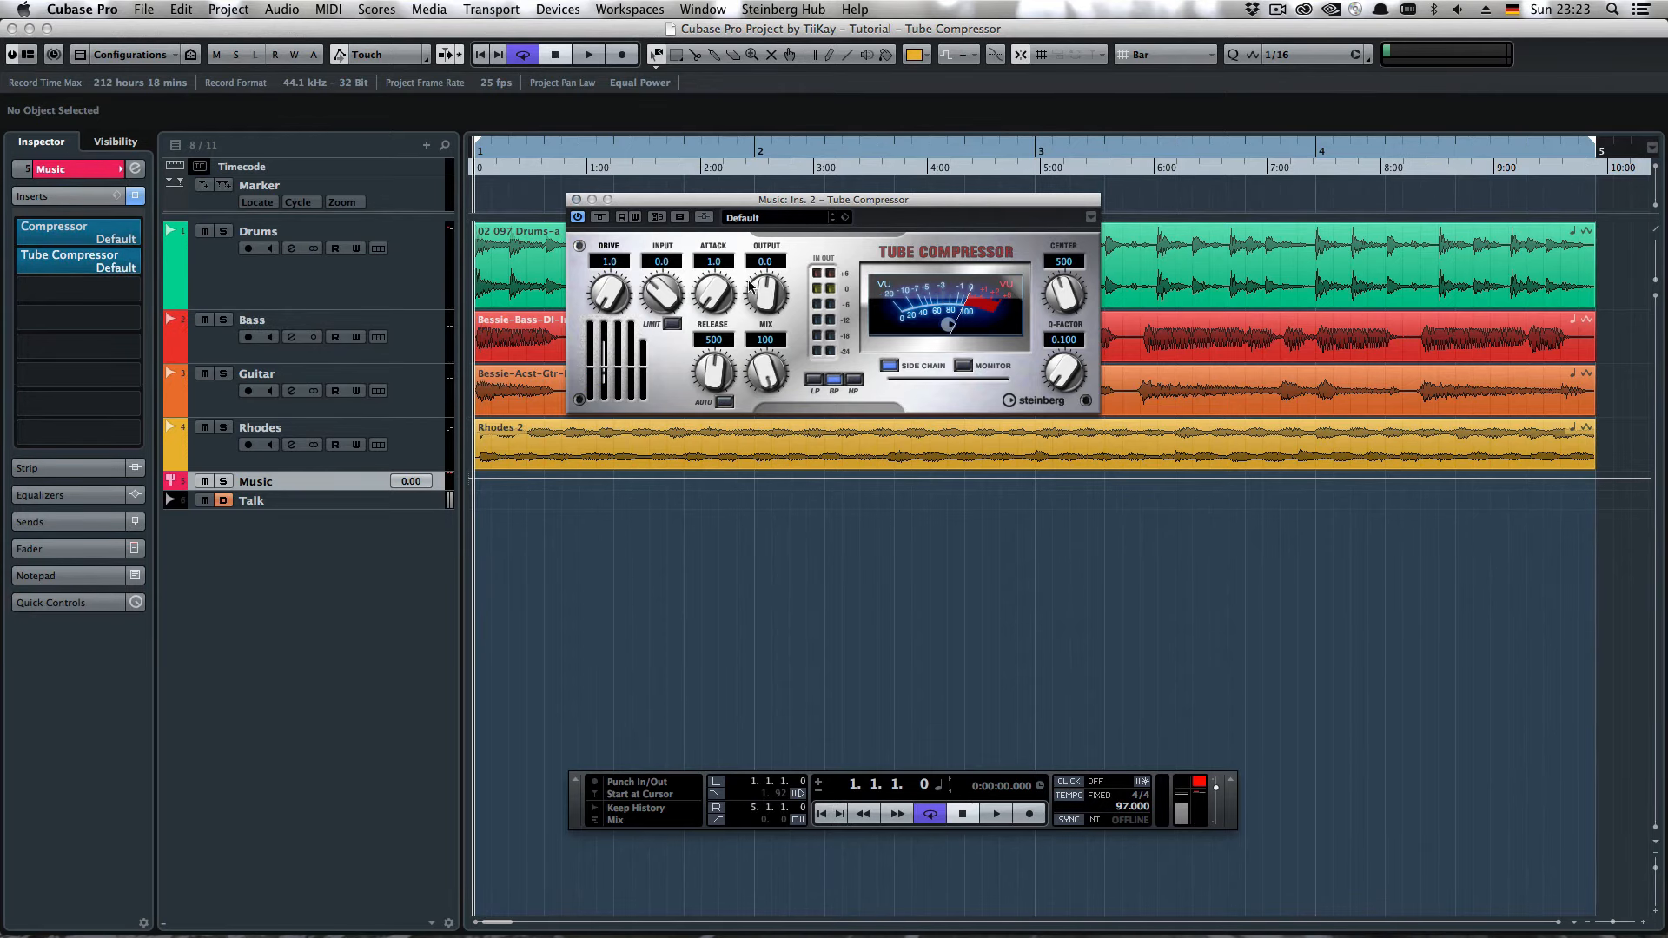
Step: During playback, set the Music compressor to Input 9.4, Attack 31.0, Release 45 and Output 3.6, and reset the transport's clip indicator
key("space")
left_click_drag(662, 295, 720, 294)
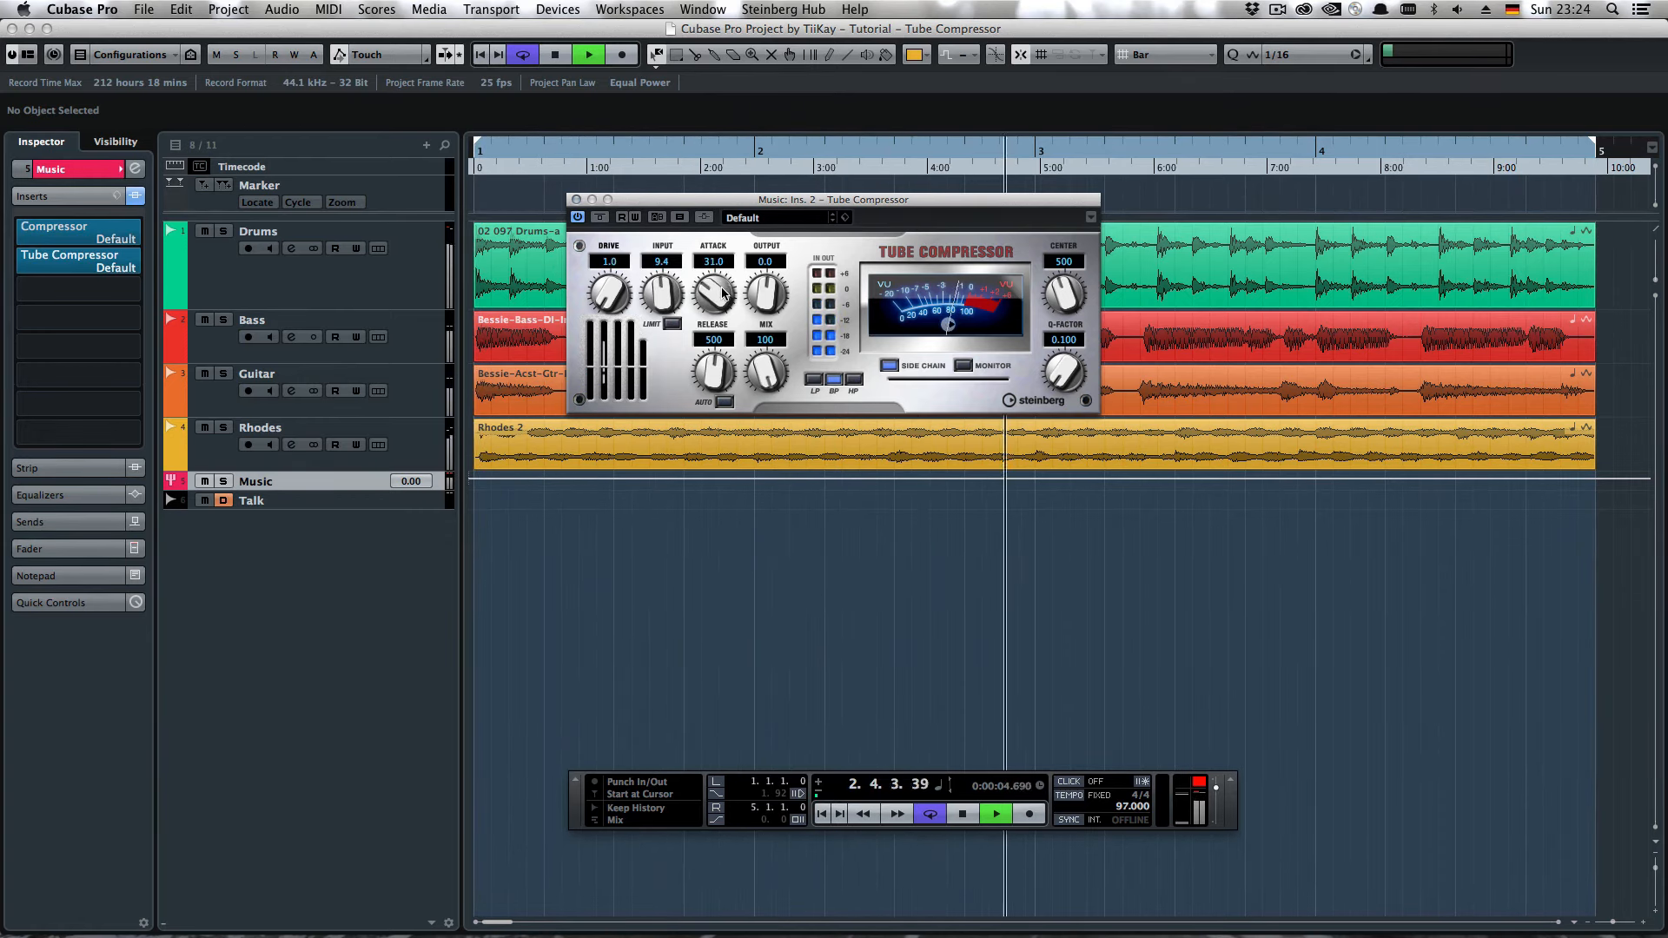
left_click_drag(712, 372, 713, 462)
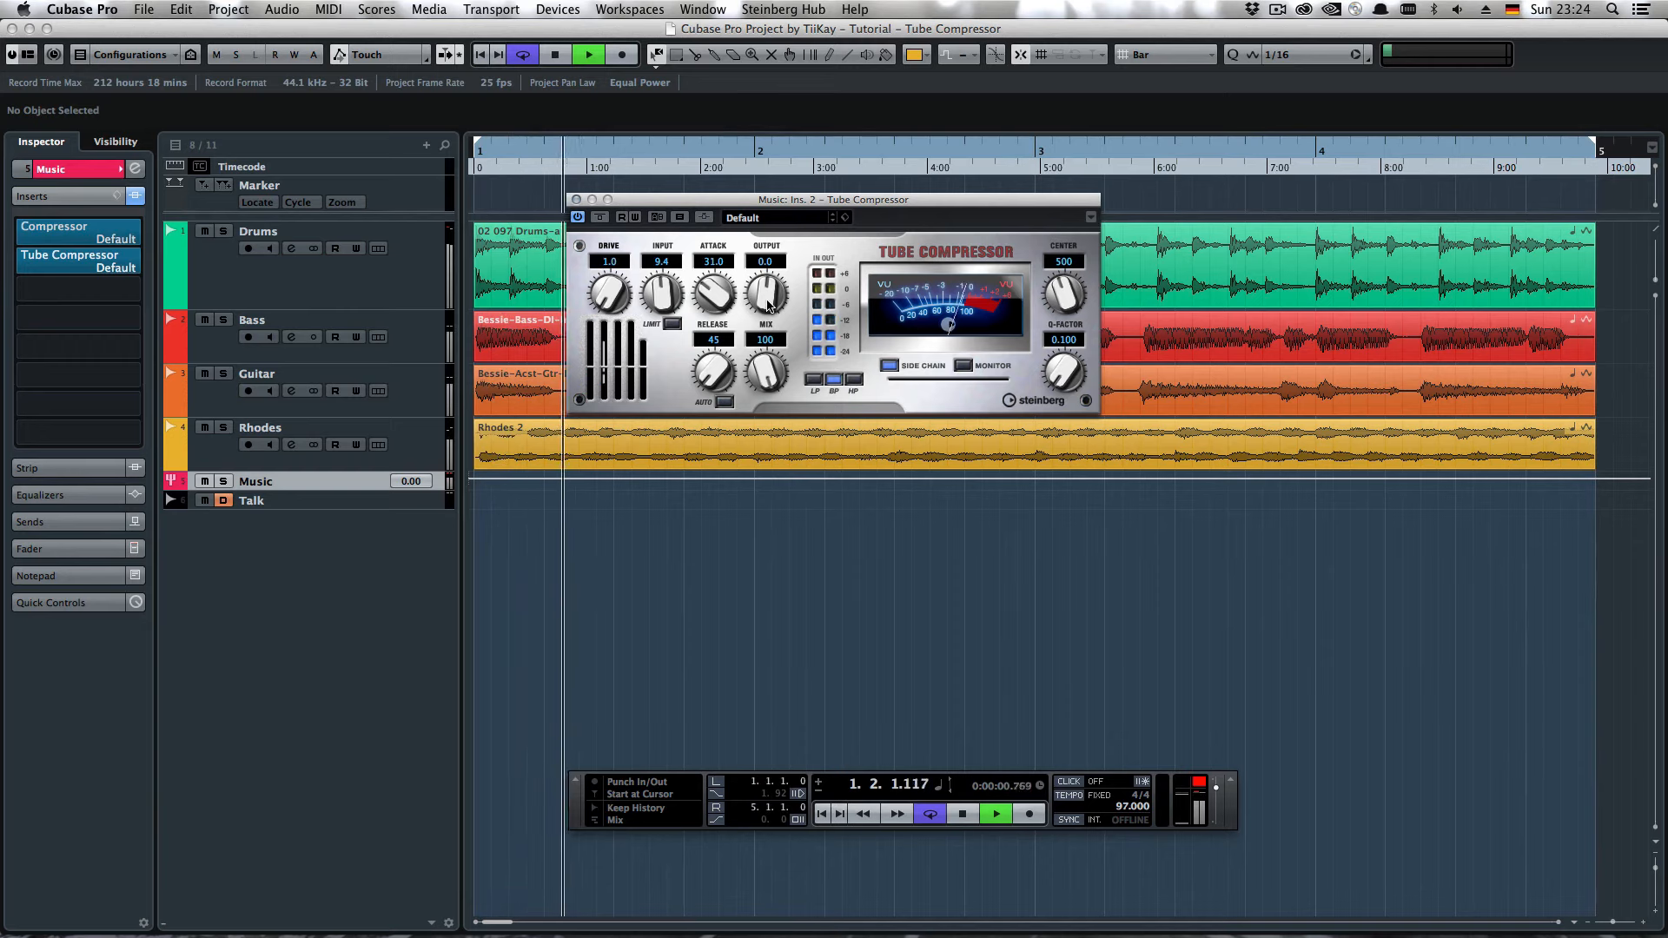
left_click_drag(772, 301, 773, 297)
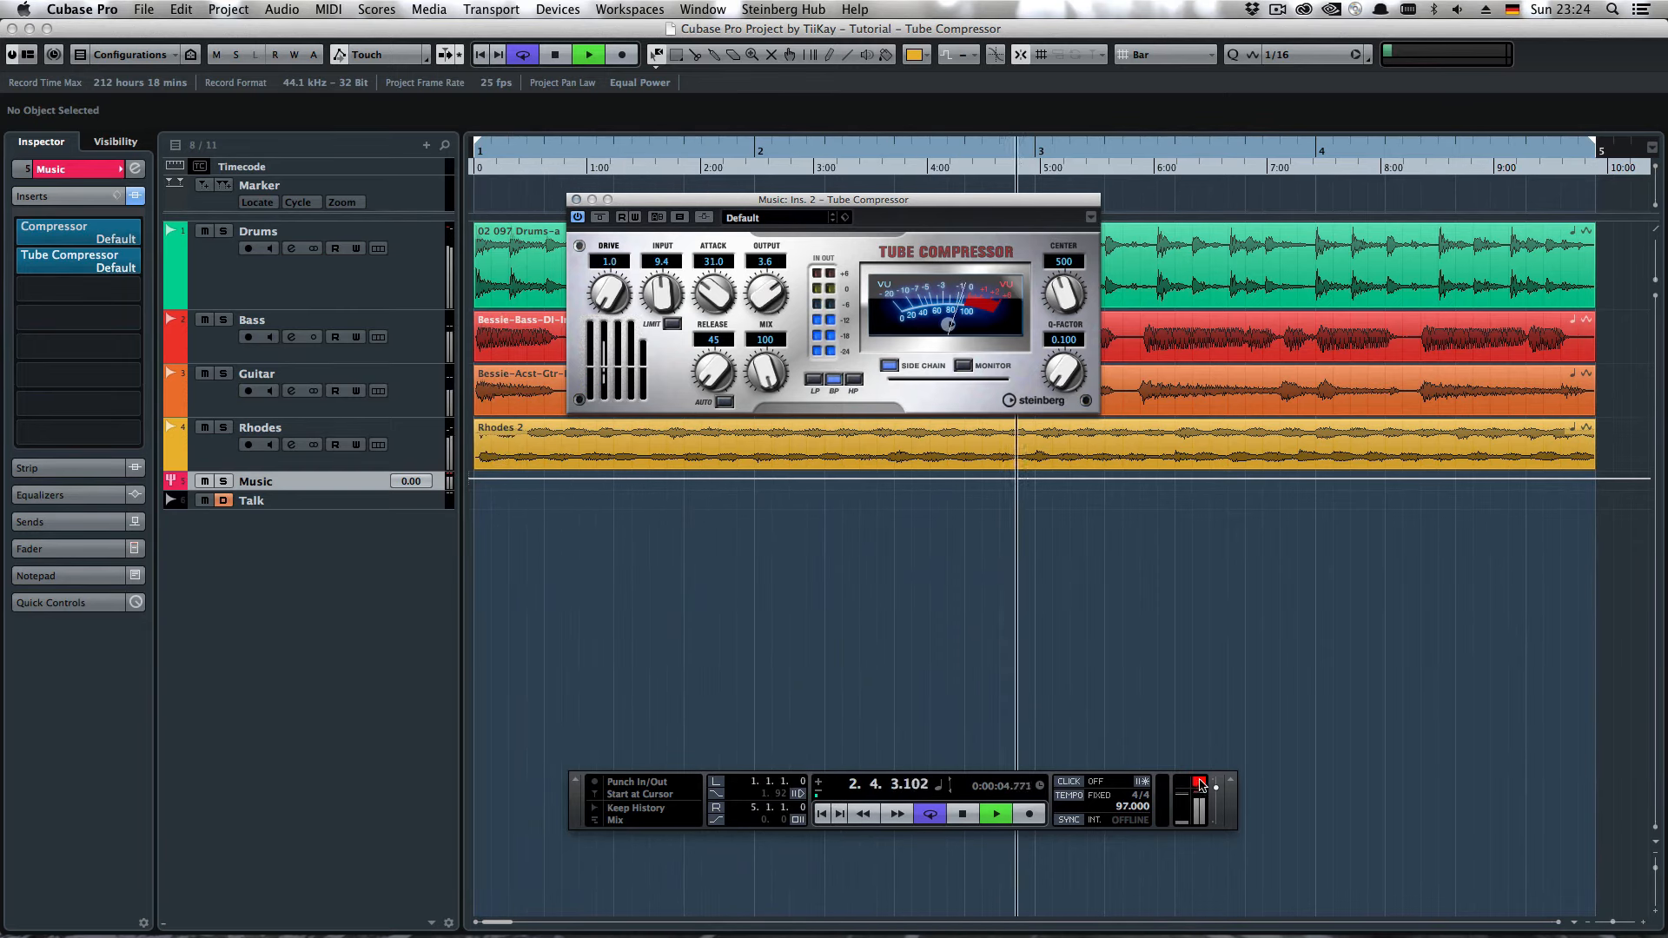
left_click(1199, 785)
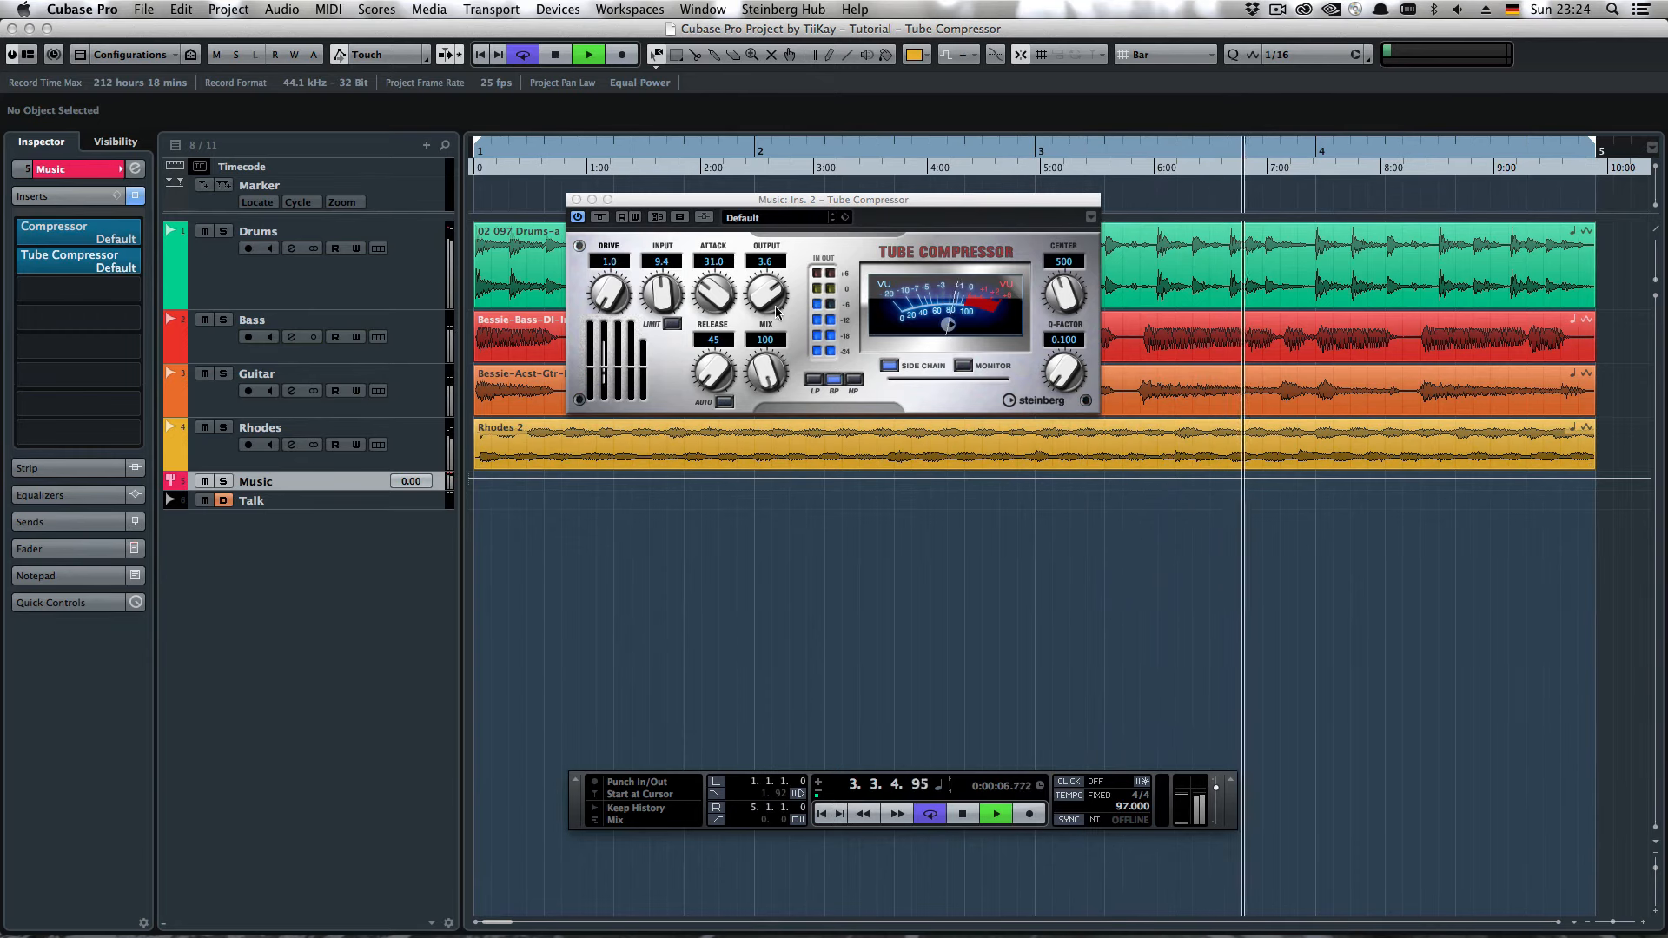
Step: Raise the Music Tube Compressor's Output to 4.2 and insert a Brickwall Limiter in the group's third insert slot
left_click_drag(776, 311, 777, 304)
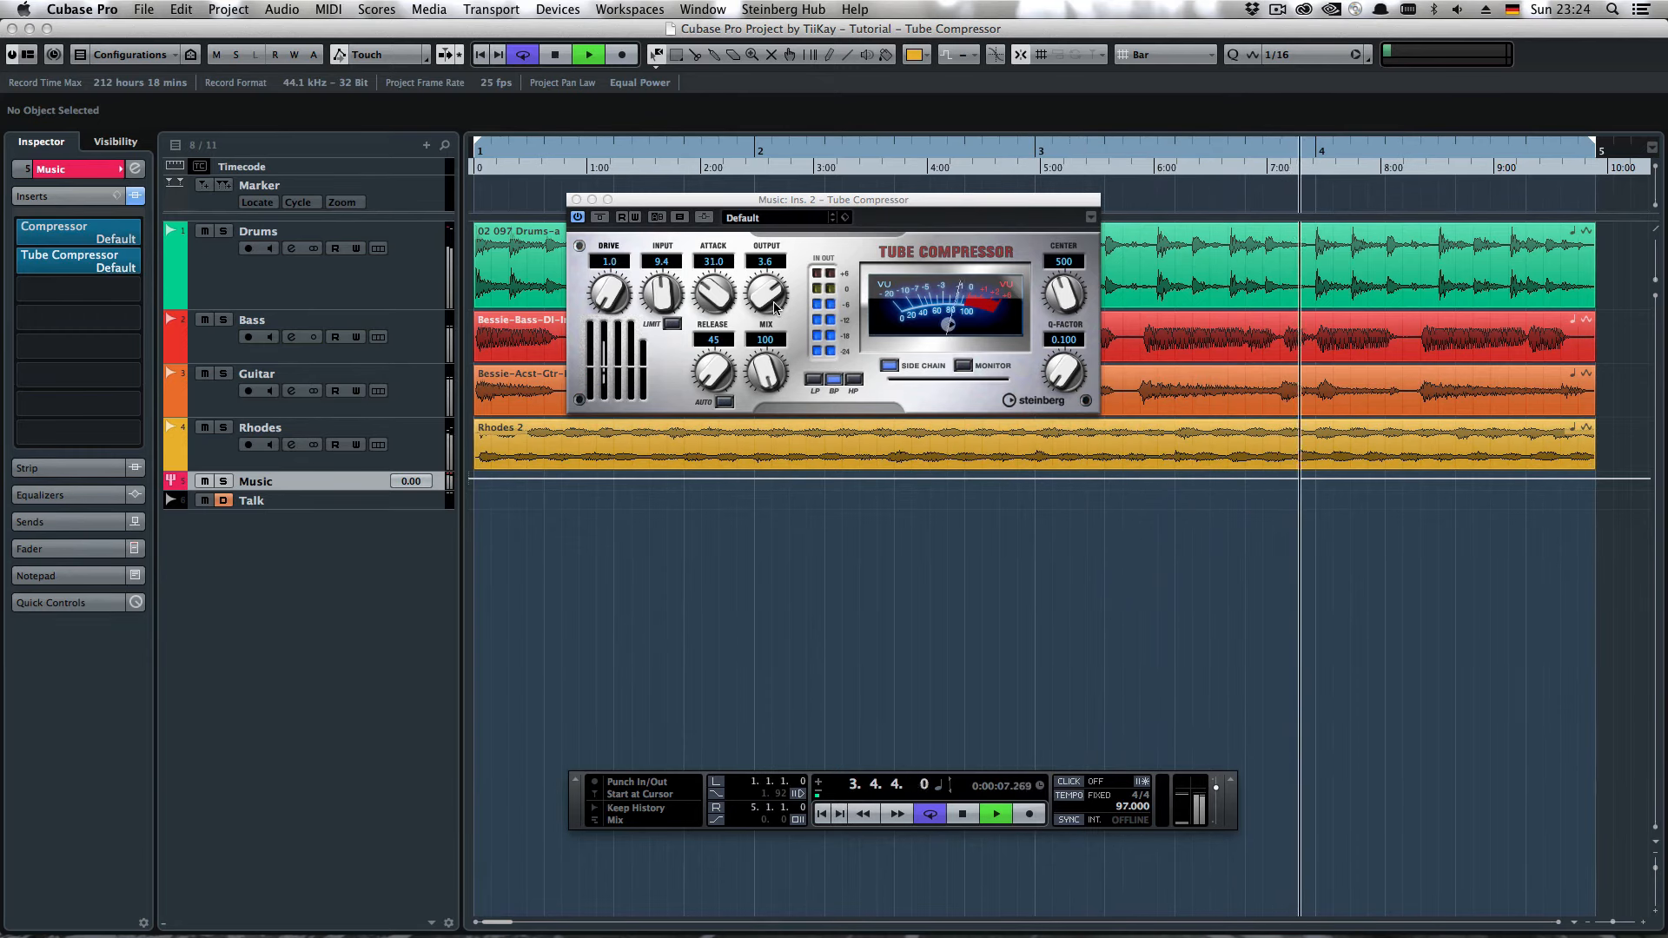
left_click(78, 299)
type("brick")
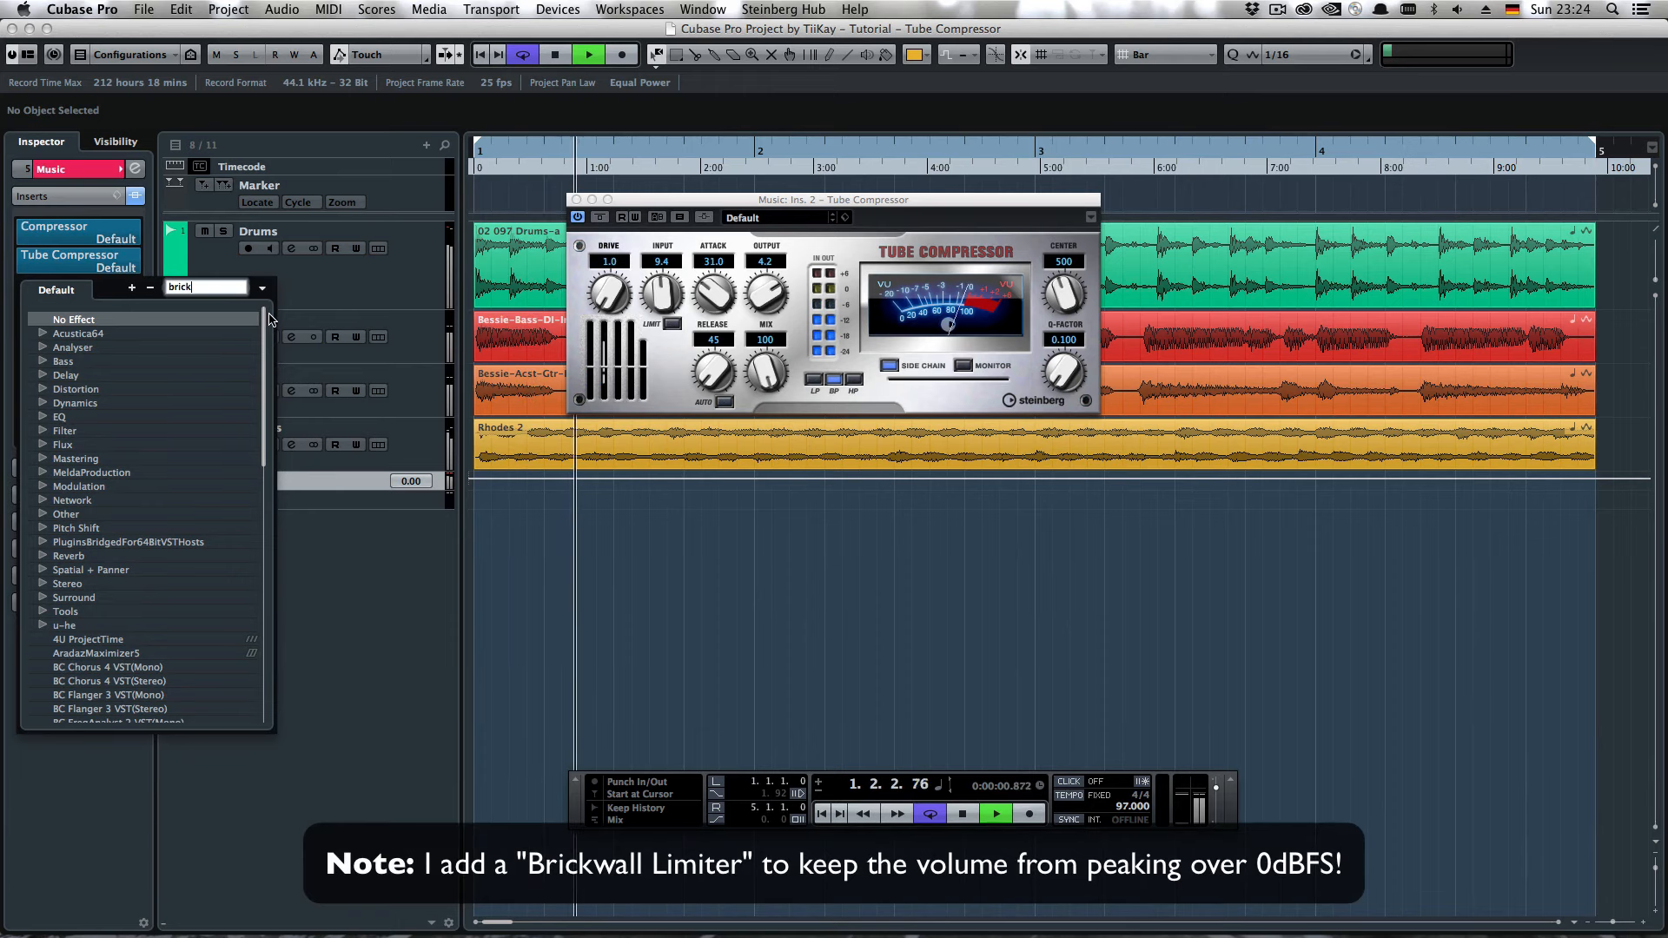
key("Return")
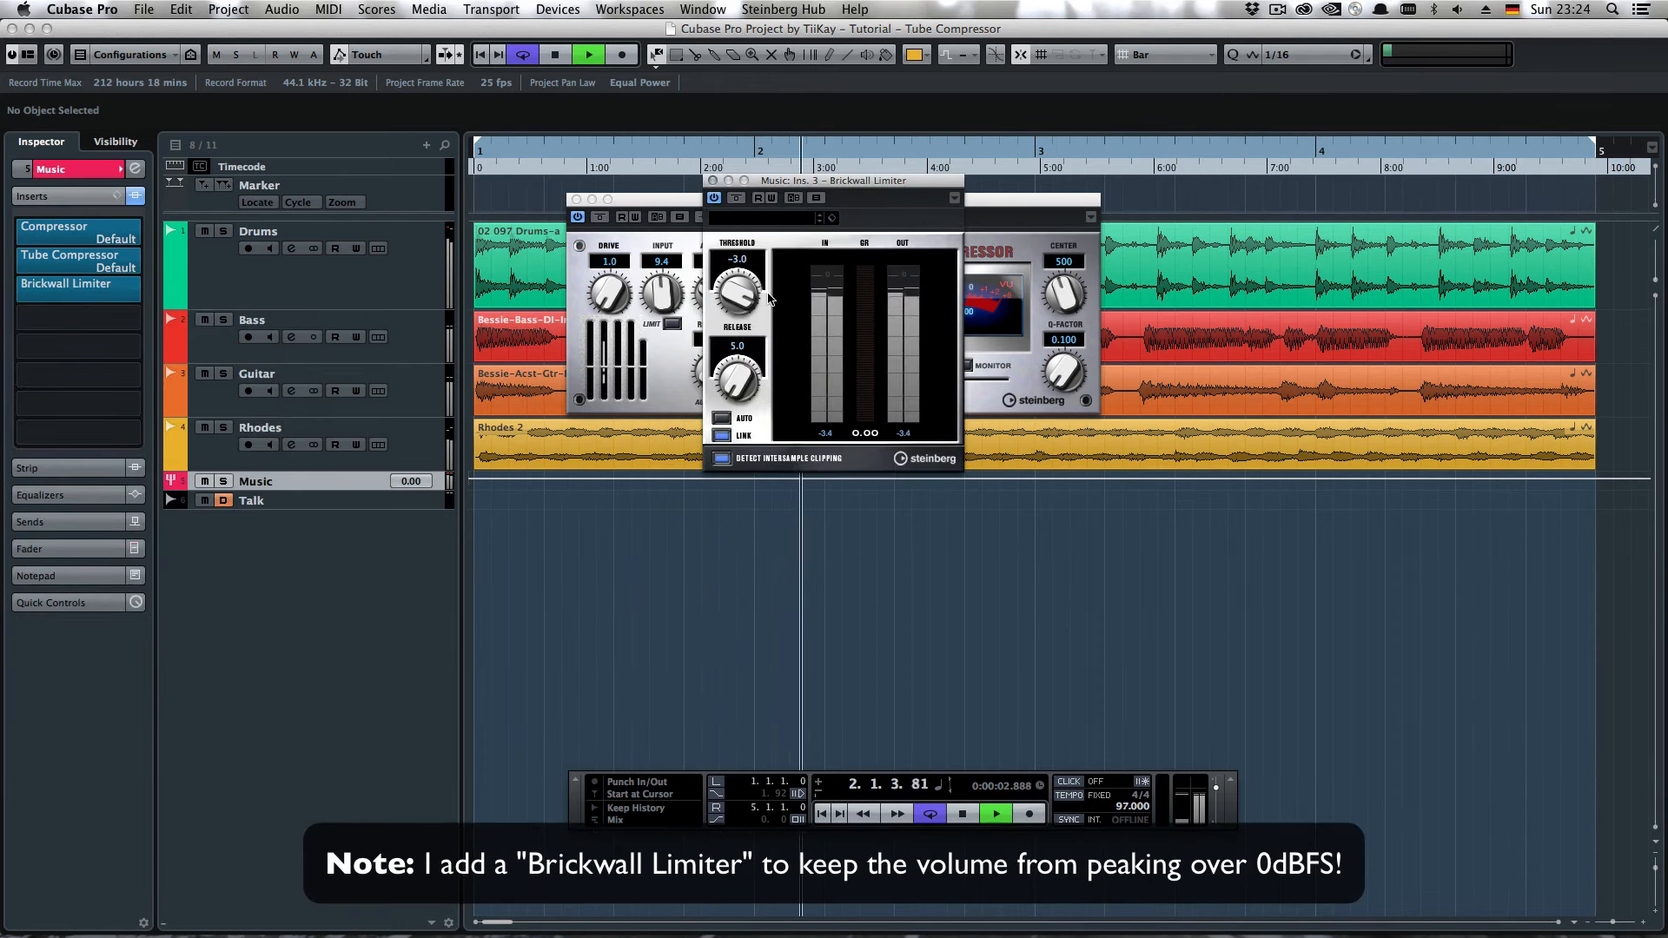
Step: Set the Brickwall Limiter's Threshold to -0.4 and Release to 120.0, moving its window clear of the compressor's controls
mouse_move(734, 307)
left_mouse_down()
mouse_move(735, 324)
mouse_move(744, 290)
left_mouse_up()
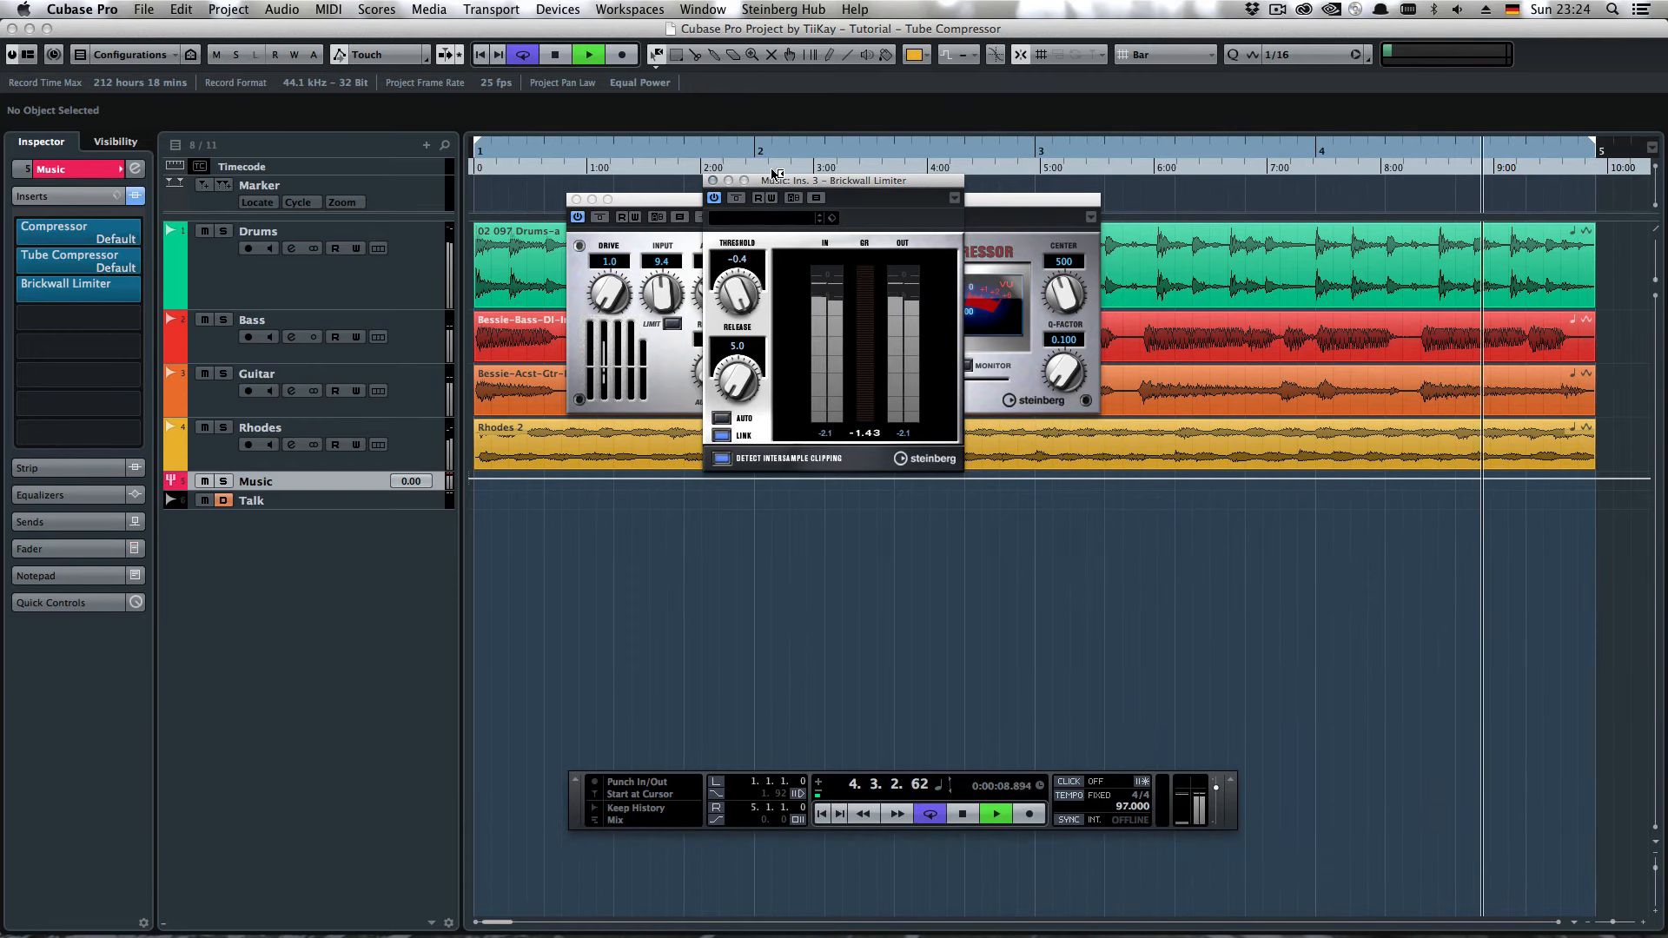
left_click_drag(773, 174, 985, 228)
left_click_drag(953, 434, 920, 445)
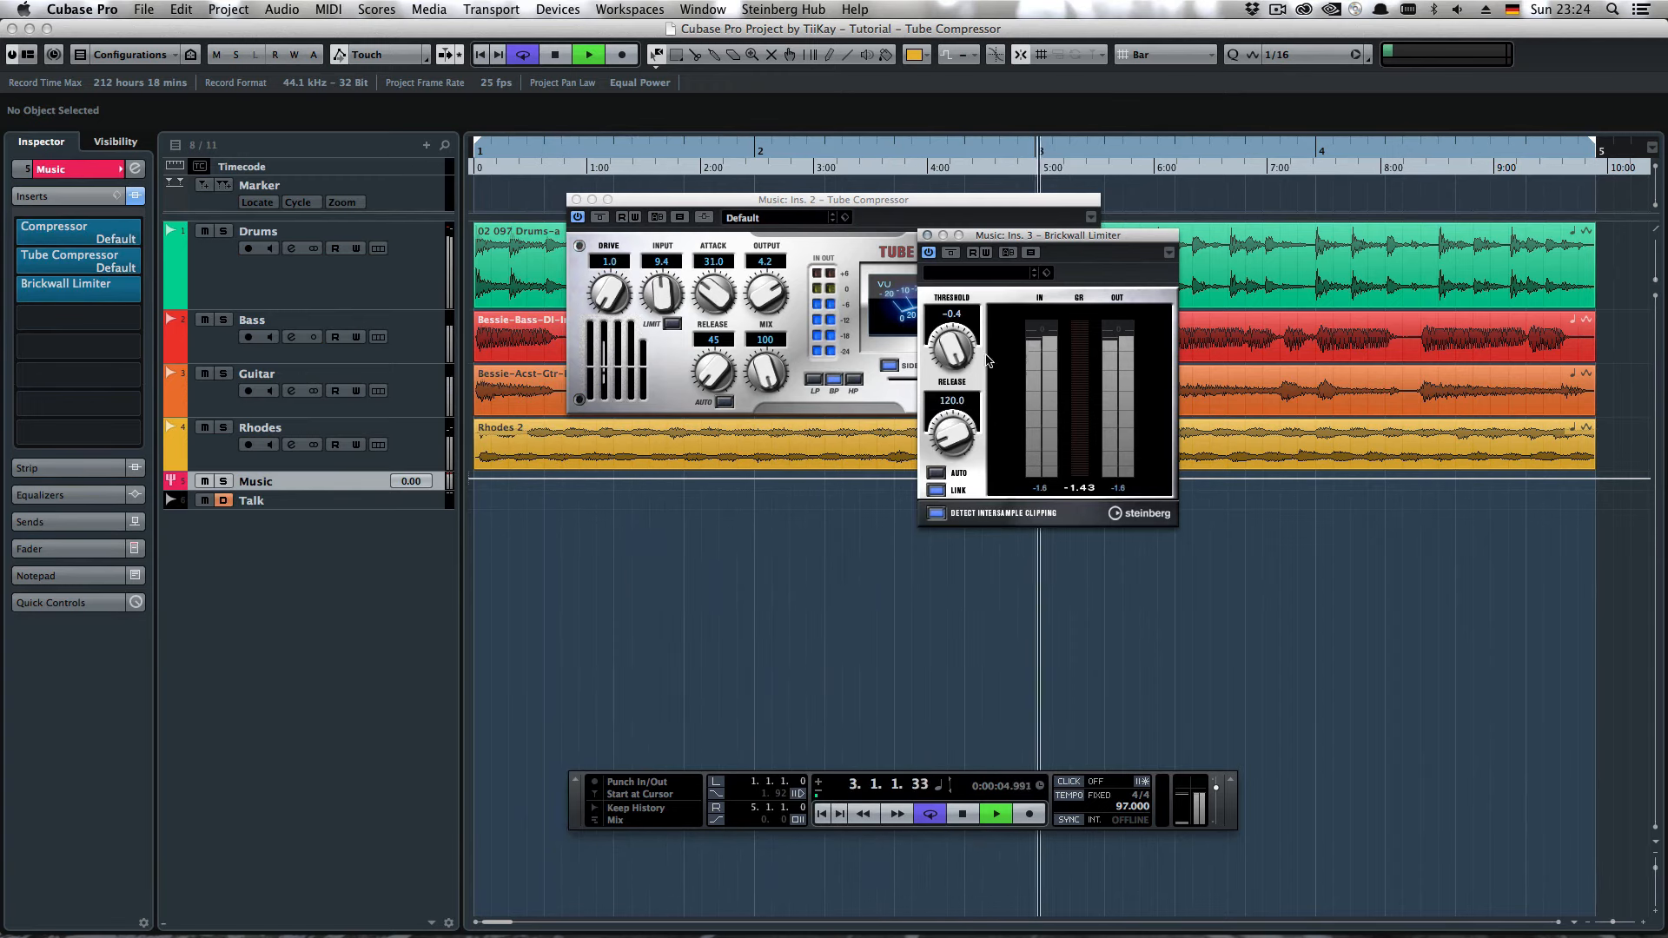
Step: Set the Music Tube Compressor's Output to 6.2 while checking the level on the Brickwall Limiter's meters
left_click_drag(761, 302, 775, 280)
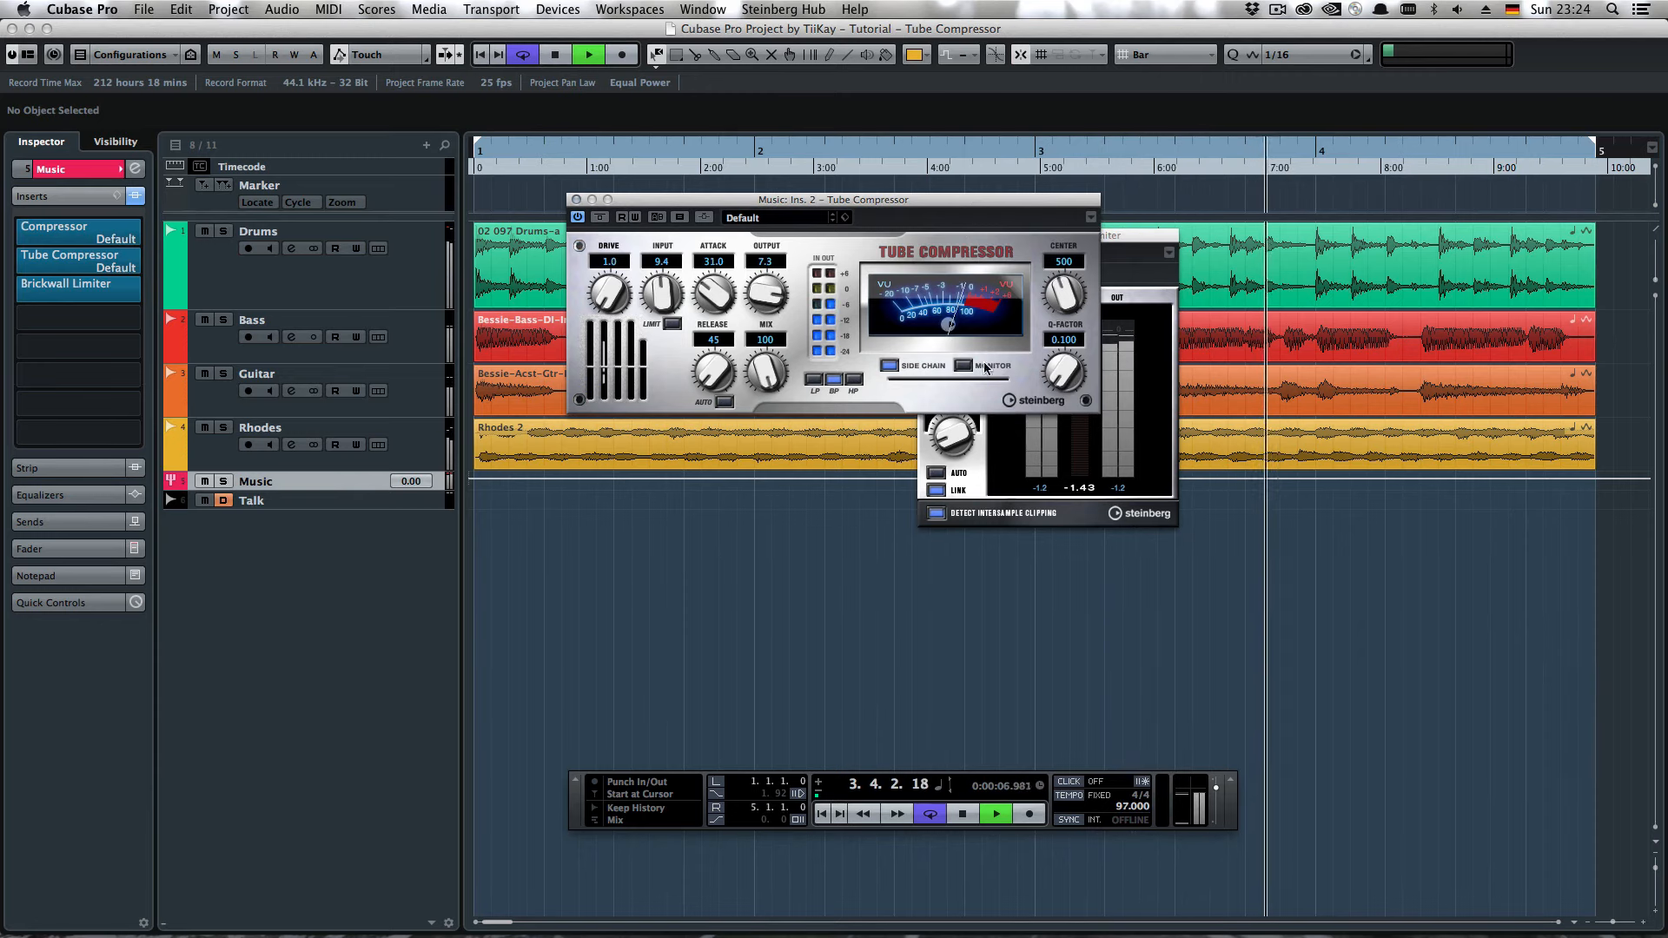
left_click(1075, 462)
left_click_drag(765, 293, 767, 310)
left_click(1057, 442)
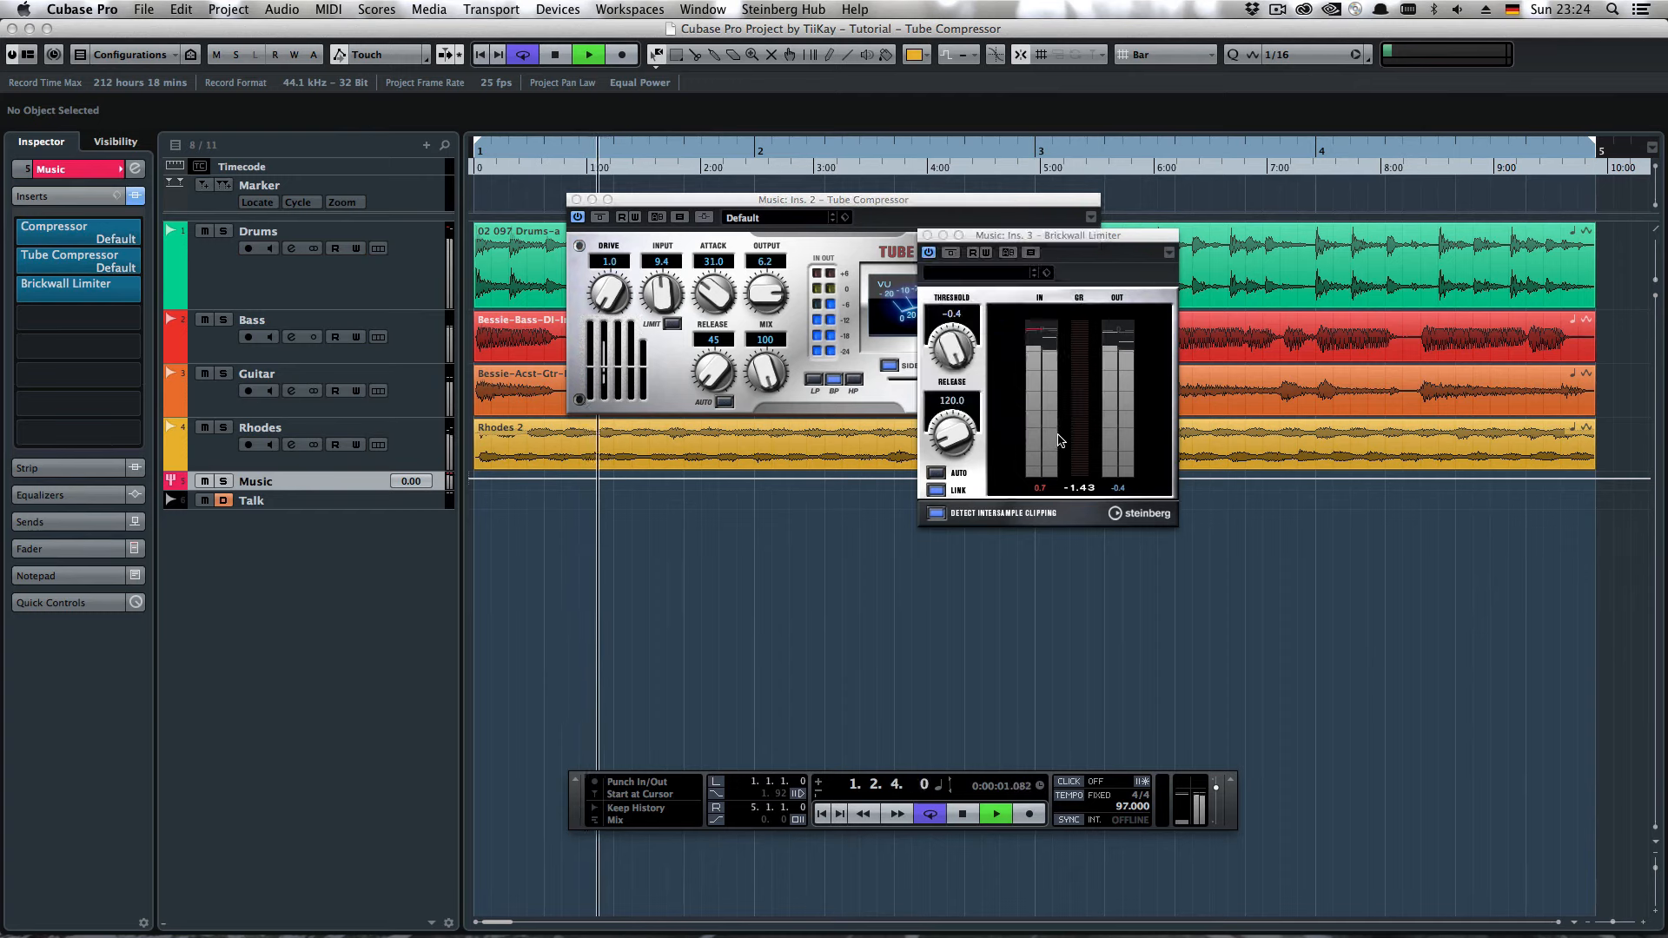
Step: Close the Brickwall Limiter and Tube Compressor windows while the mix keeps playing
left_click(927, 235)
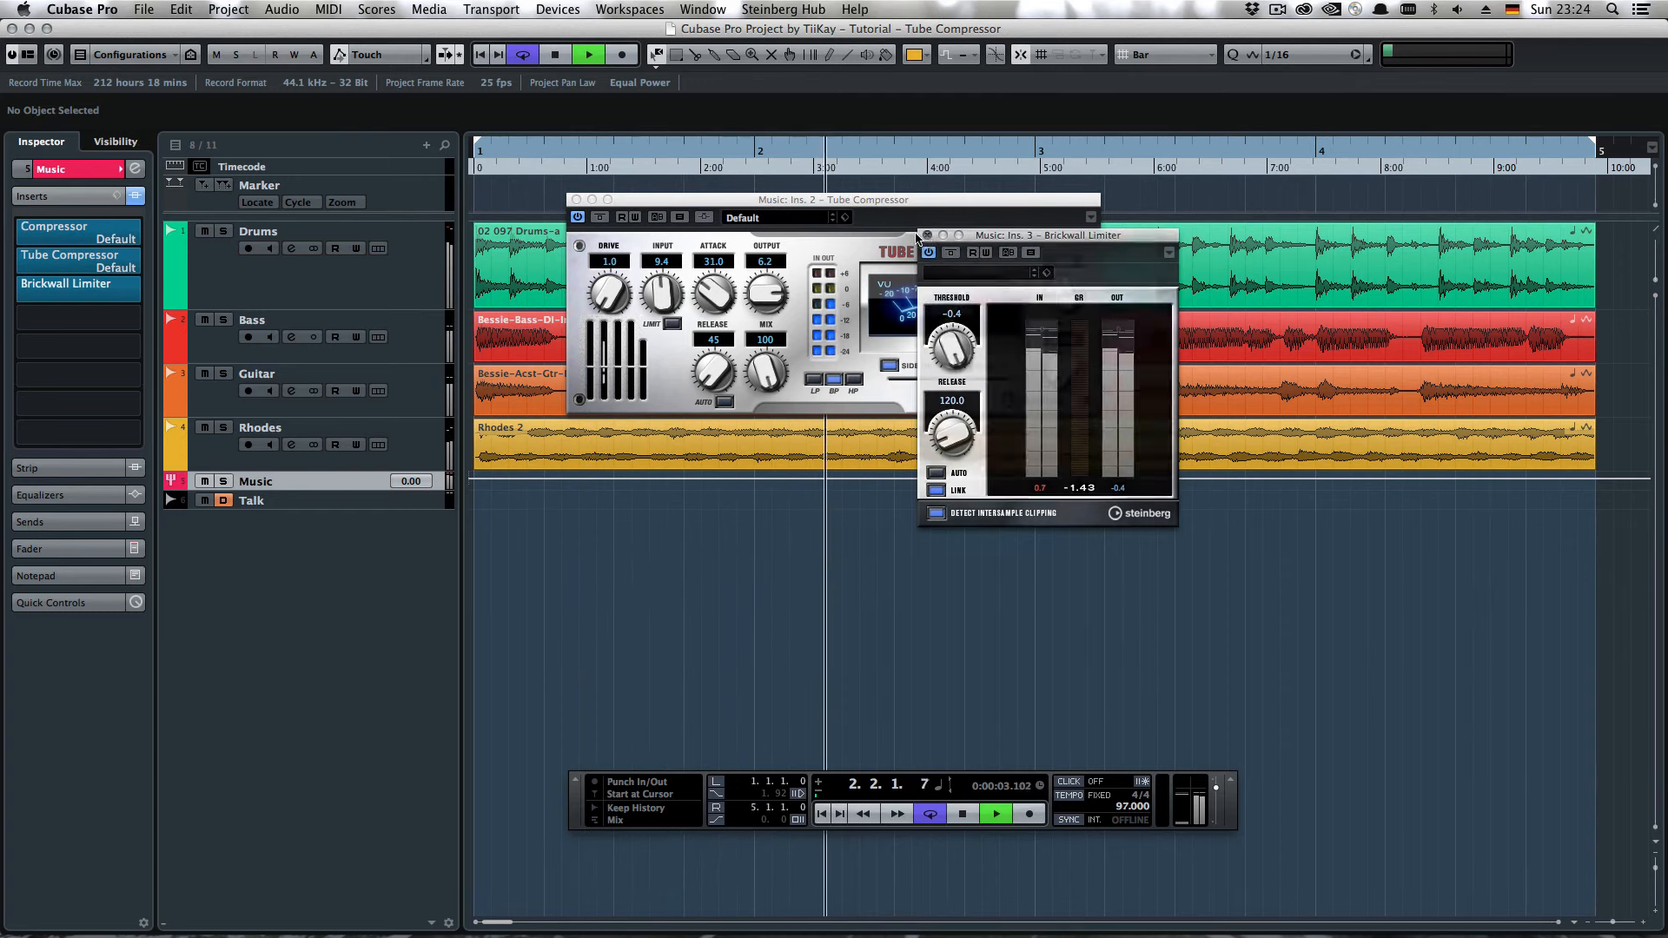
left_click(576, 199)
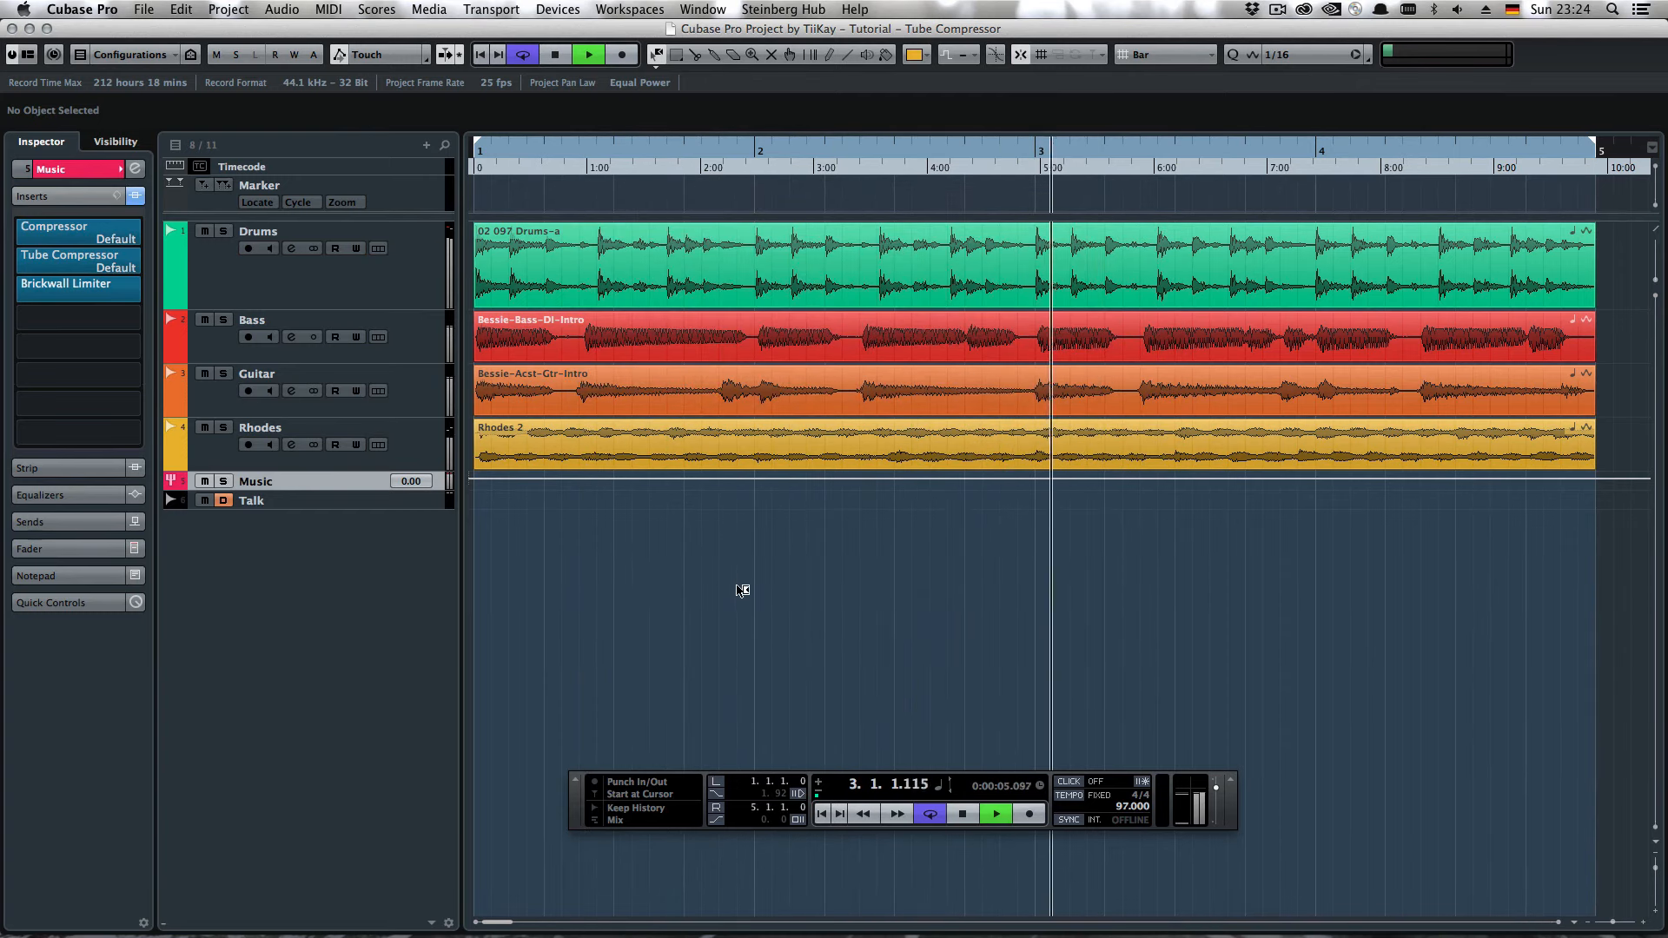
Step: Stop playback of the full mix and return the cursor to the project start
left_click(752, 590)
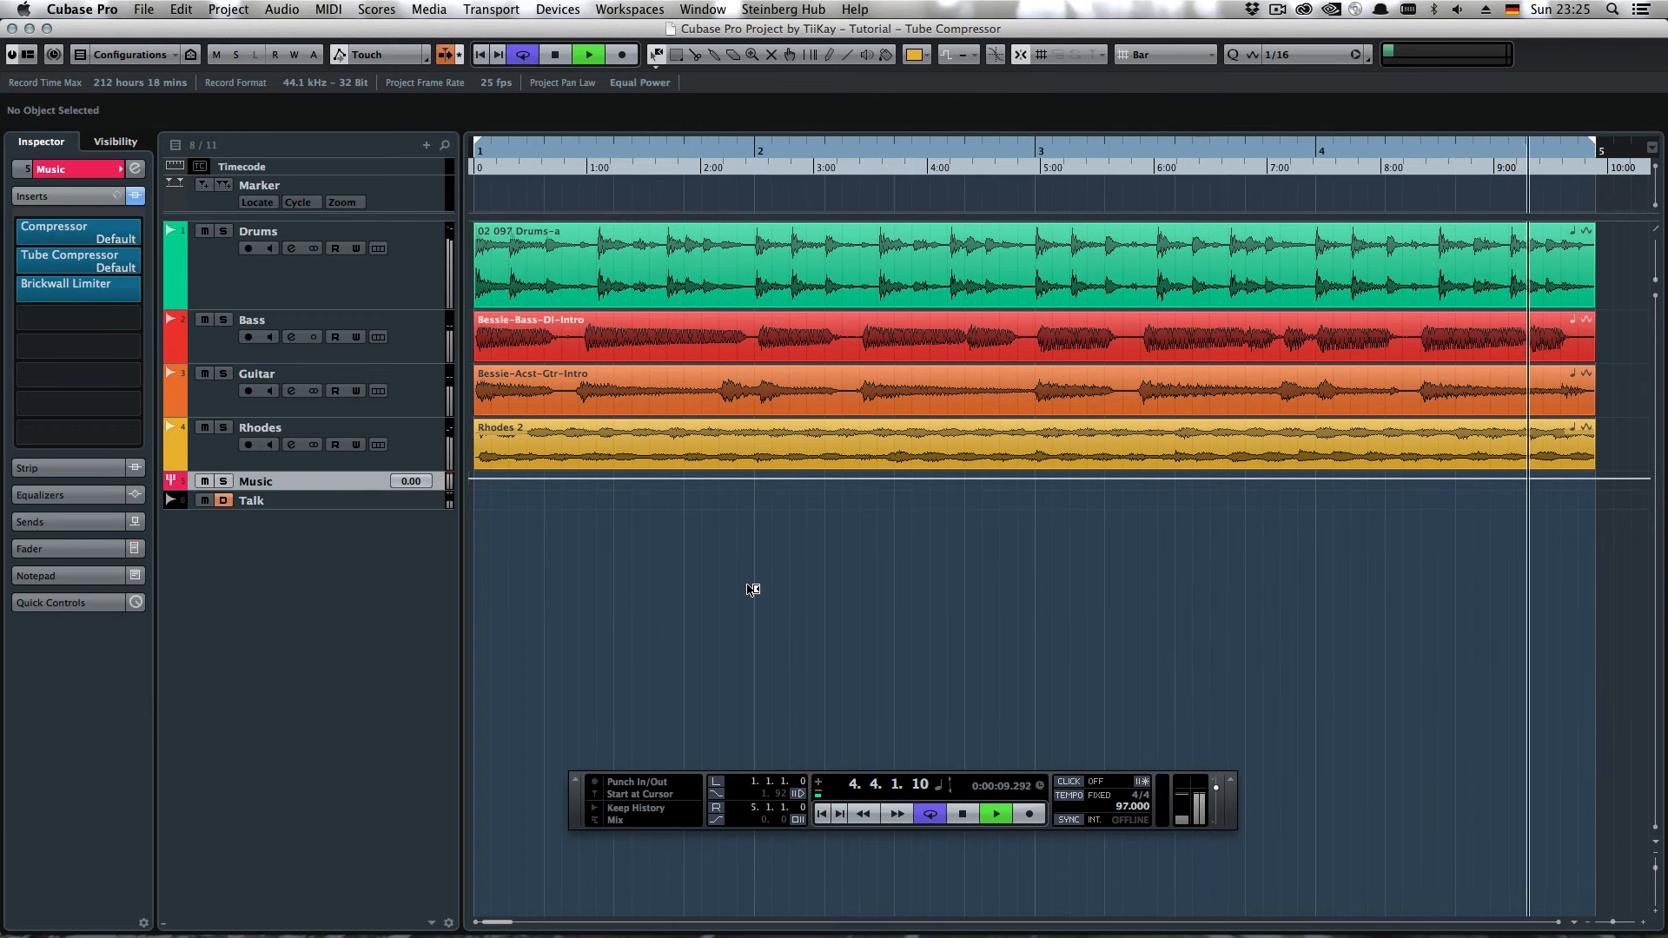
key("space")
key("Home")
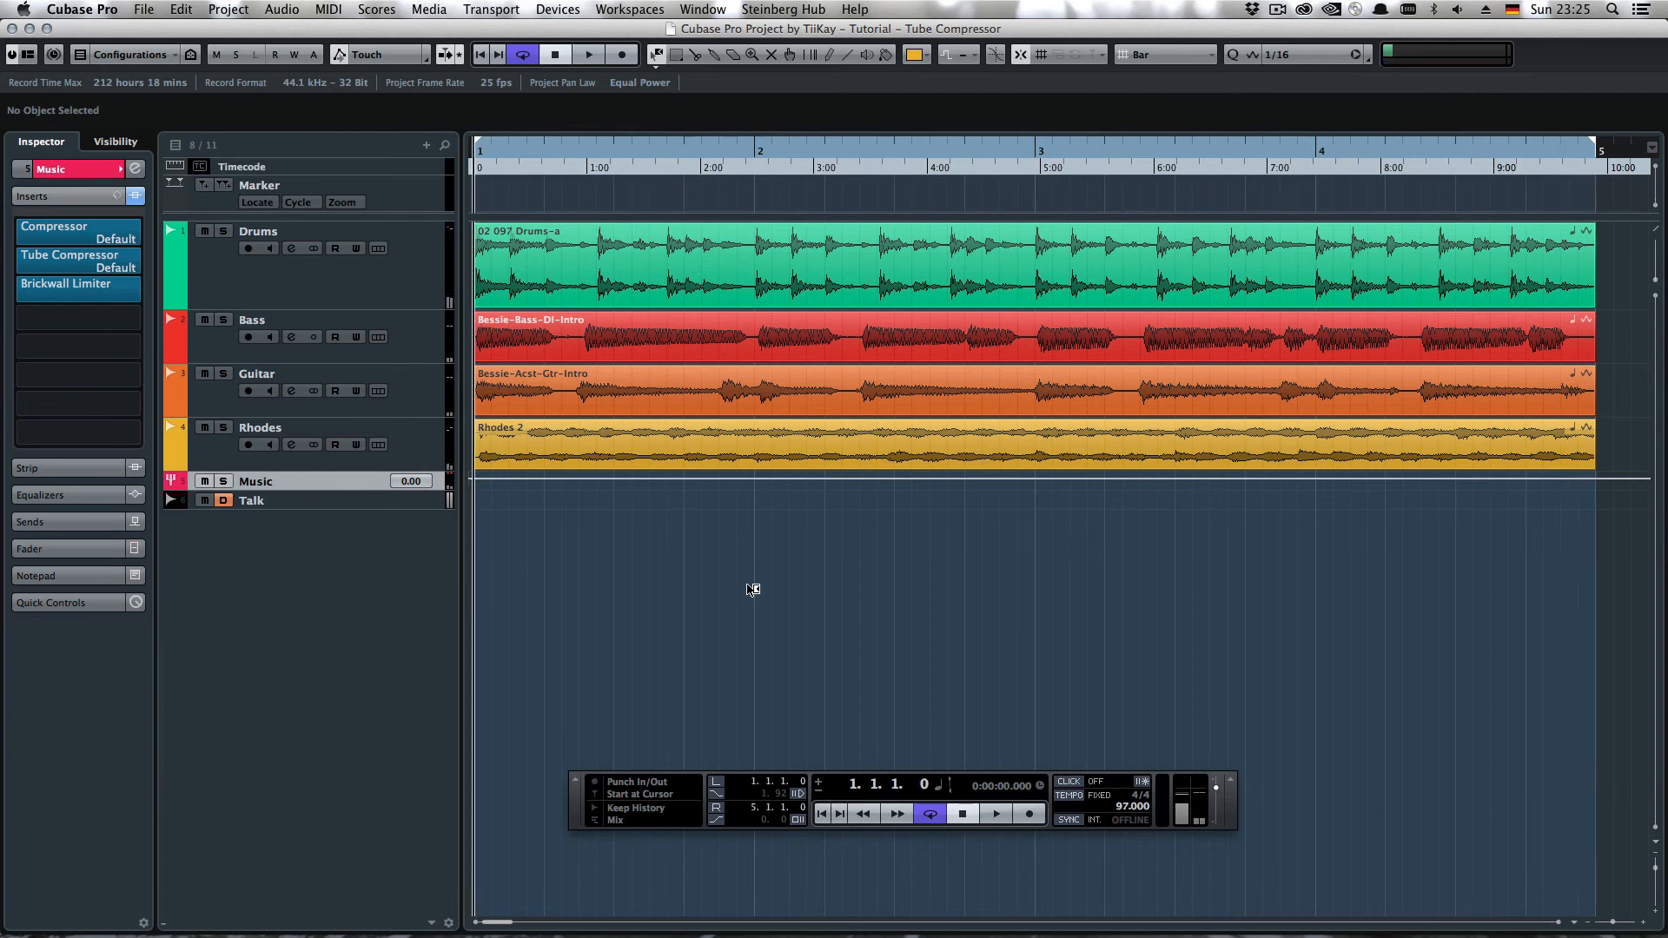